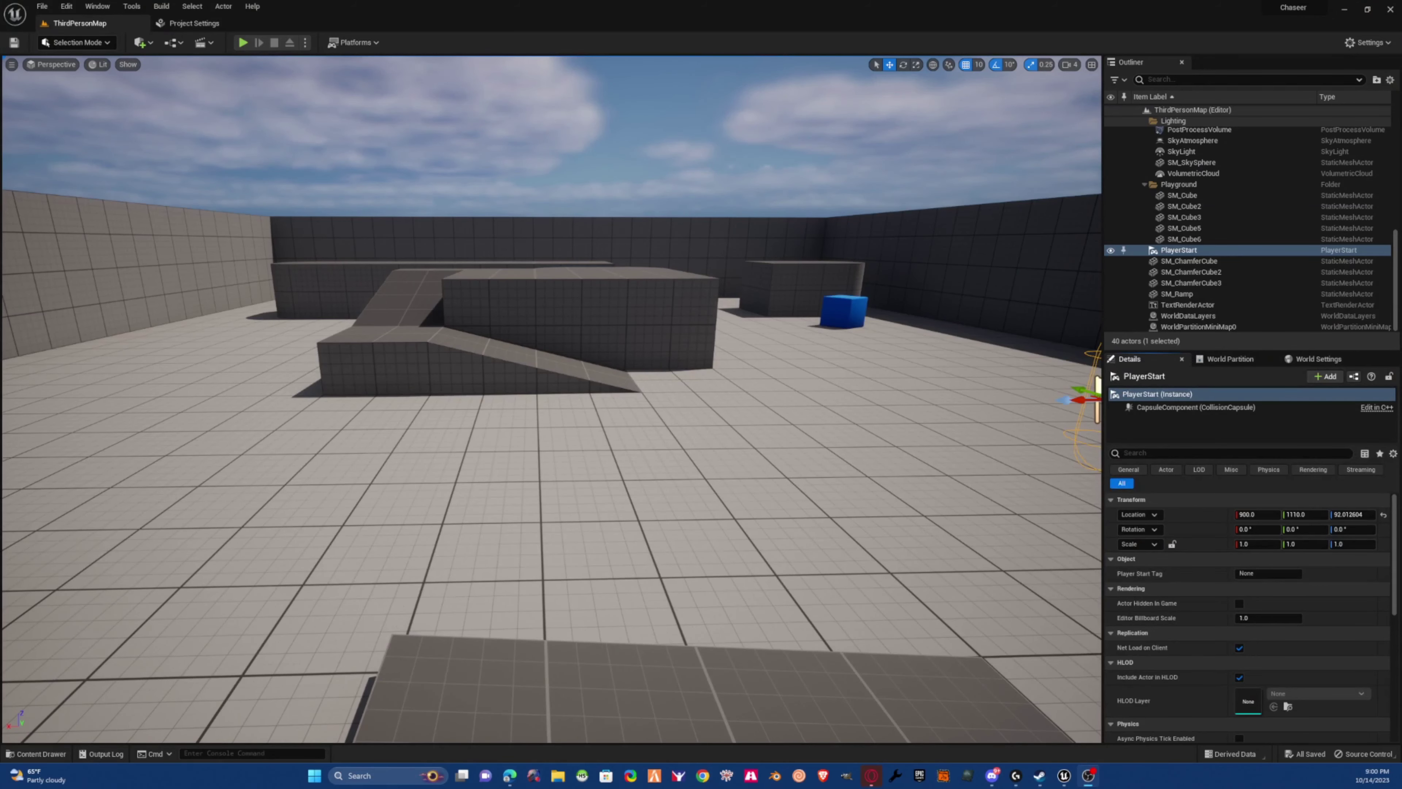
right_click_drag(626, 332, 720, 308)
left_click(627, 332)
left_click(659, 270)
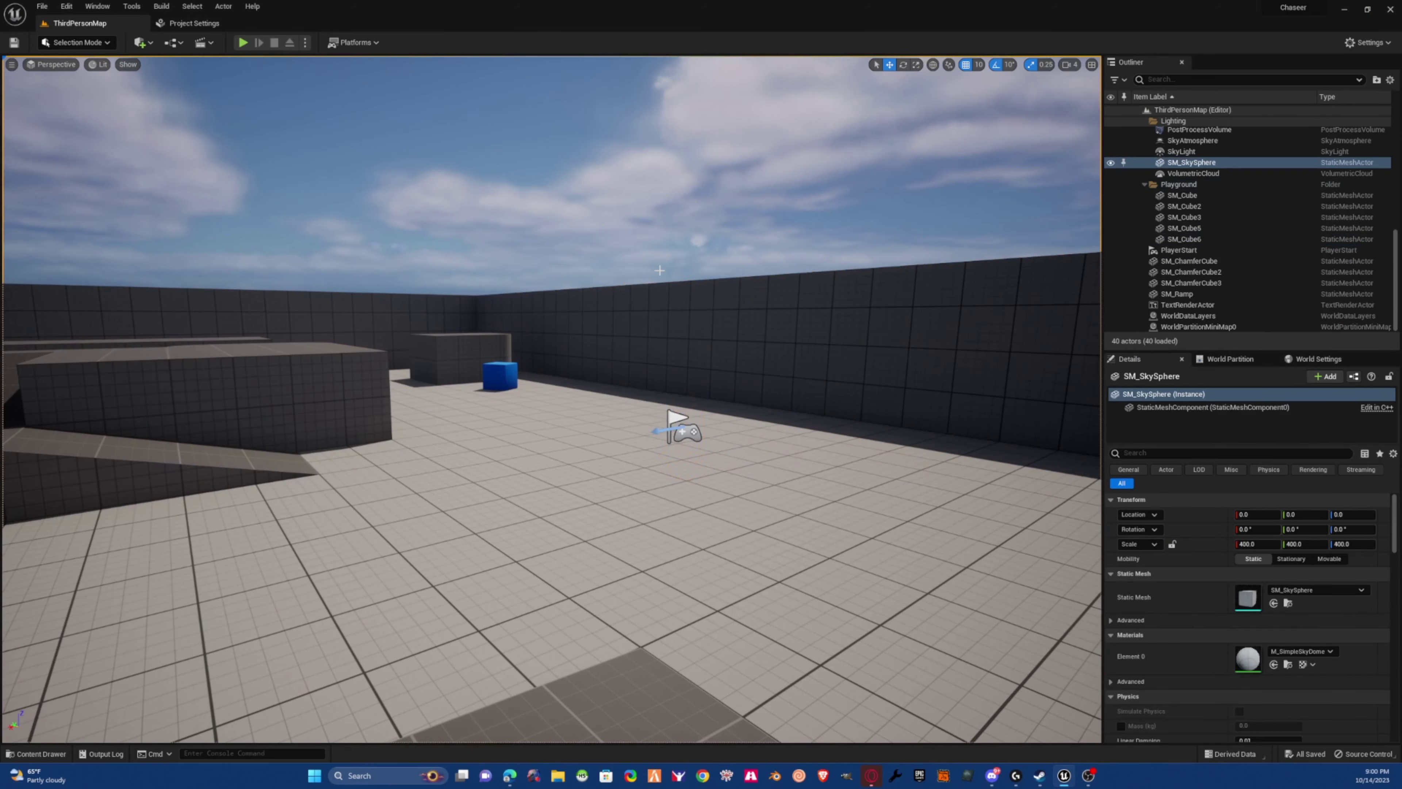
- Play-test the level in the editor by walking and jumping around in first-person view, and stop the session
left_click(243, 43)
left_click(259, 130)
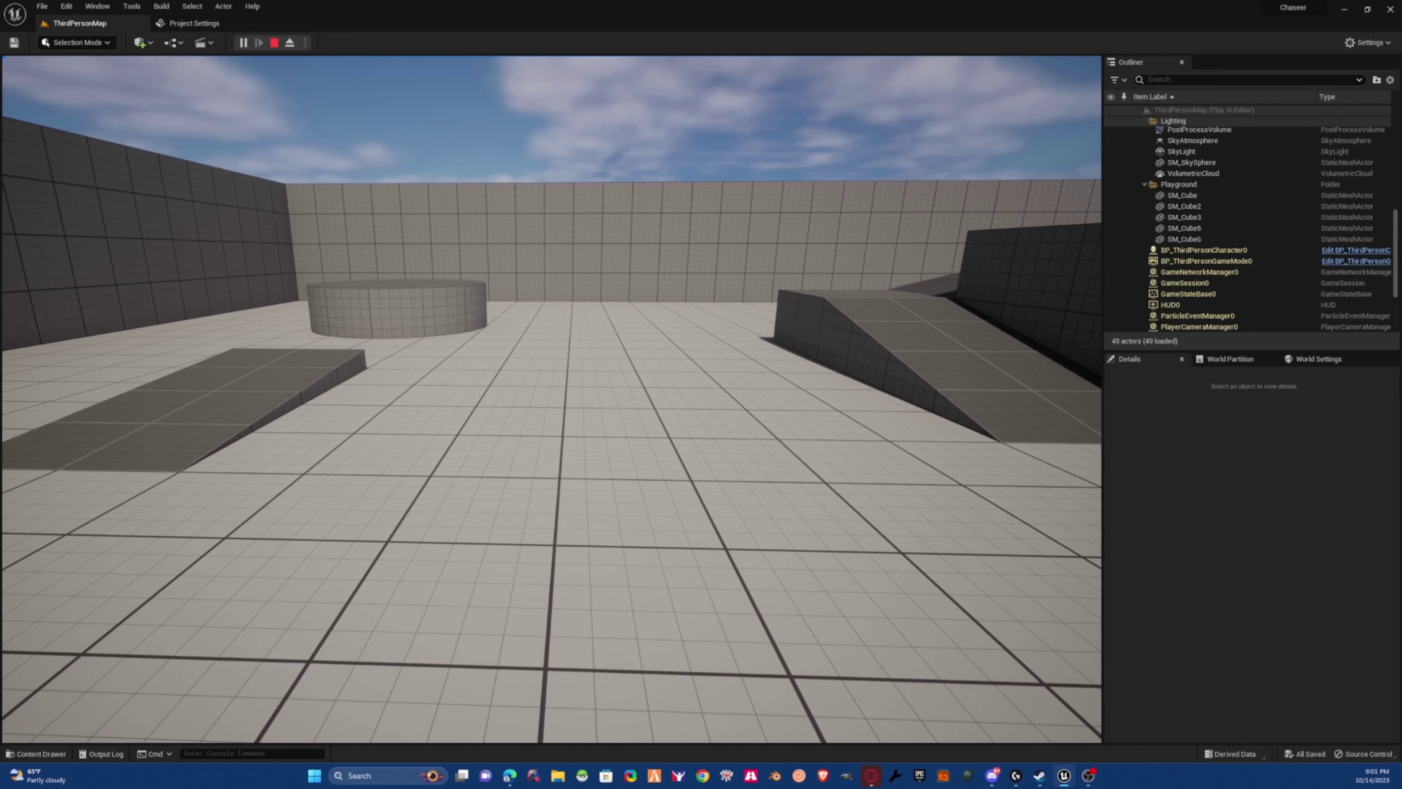
key("w")
key("a")
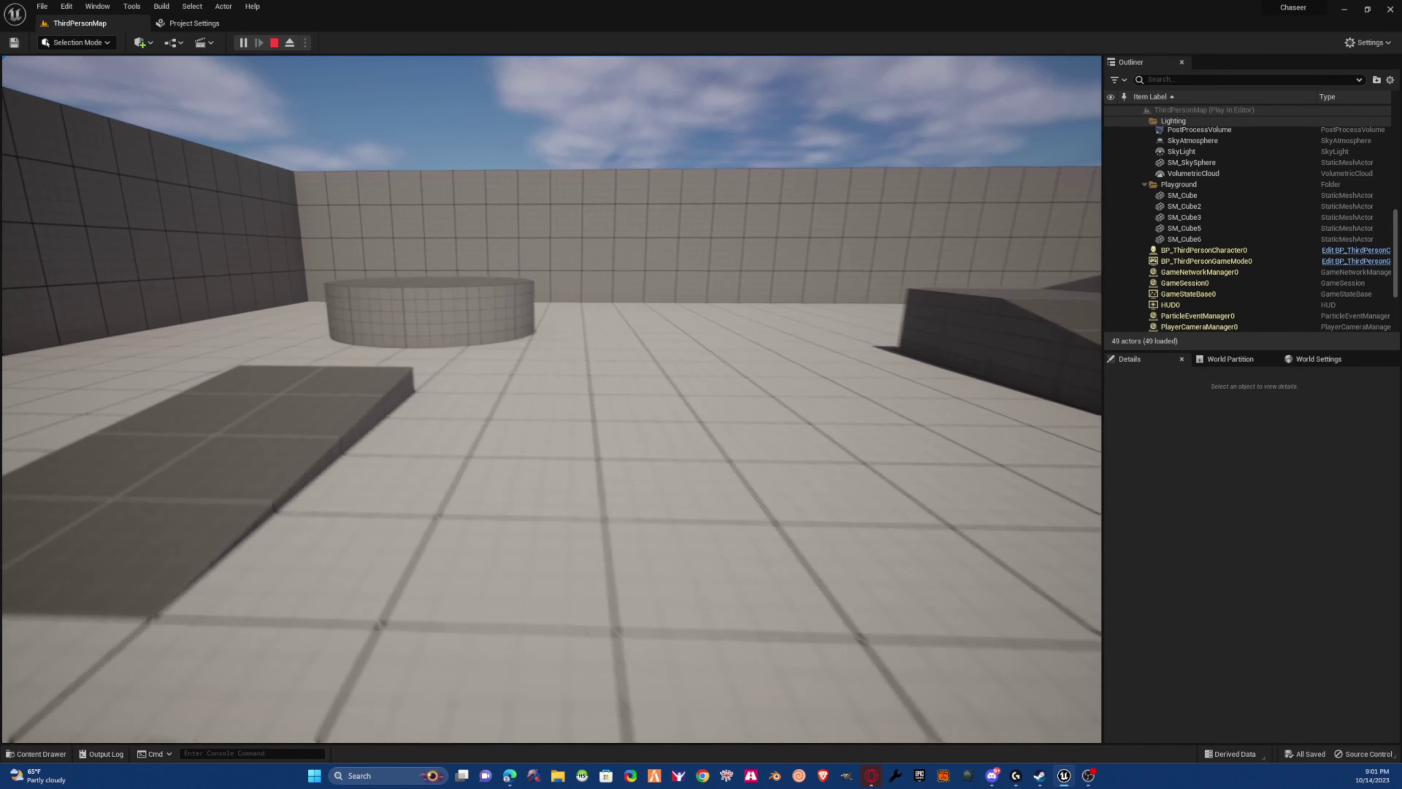
key("space")
key("w")
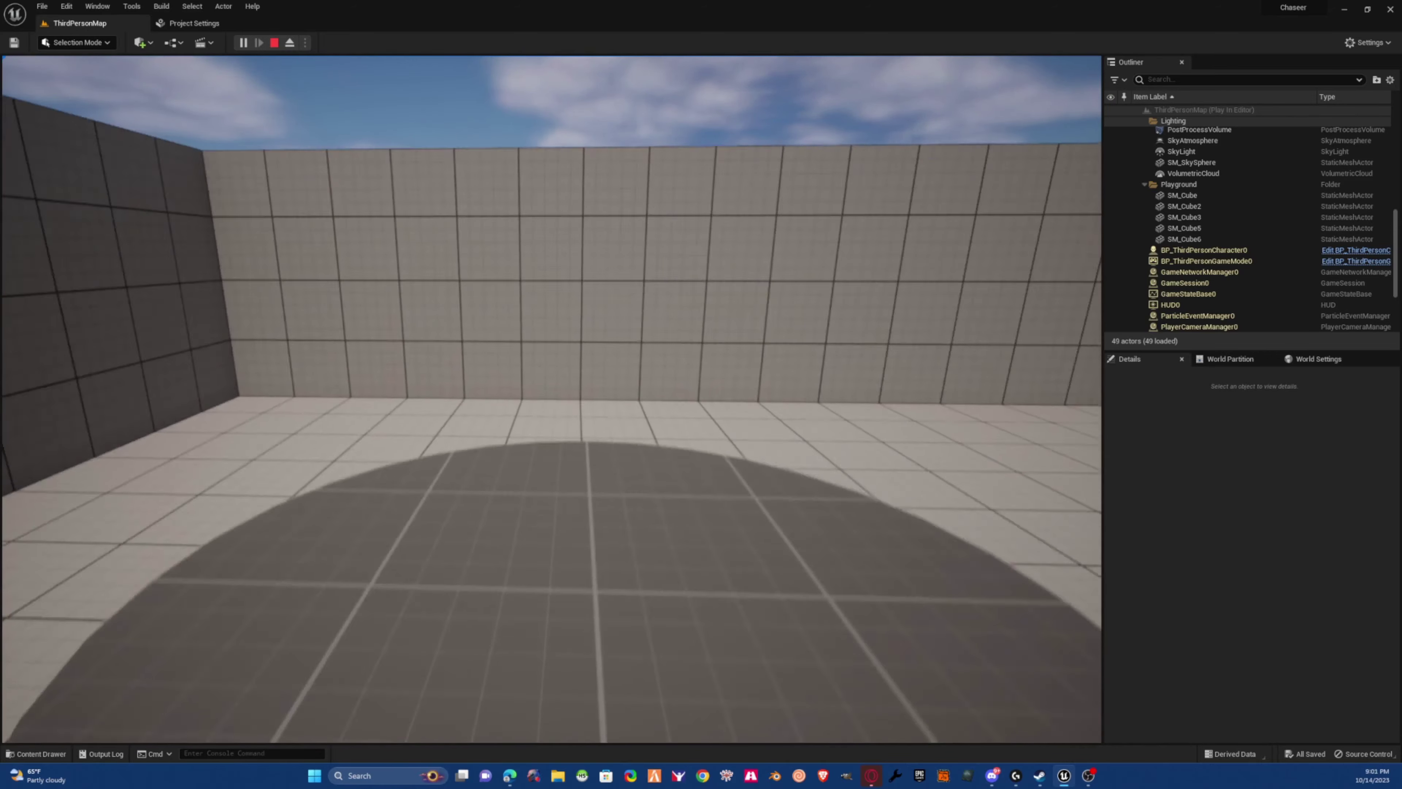
key("space")
key("a")
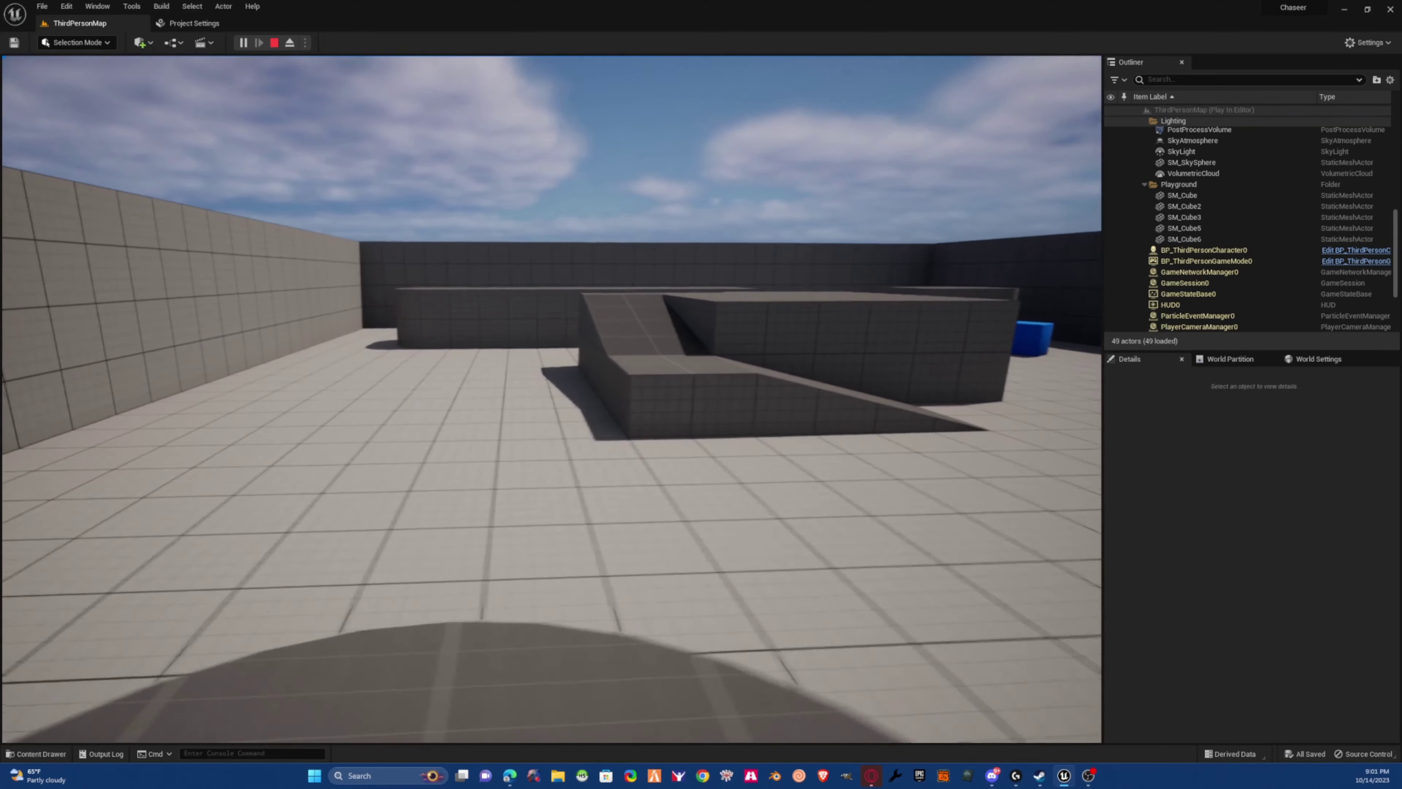
key("d")
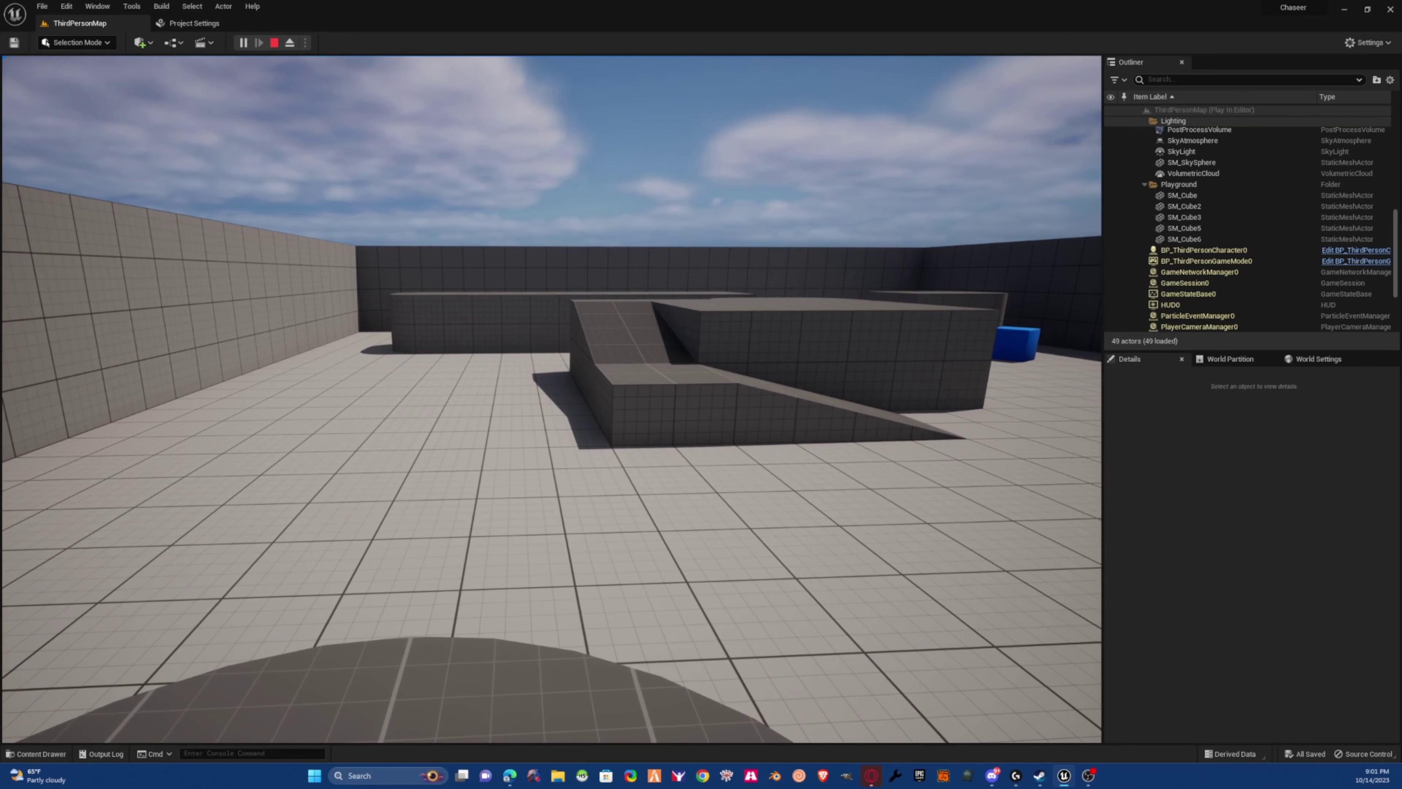
key("Escape")
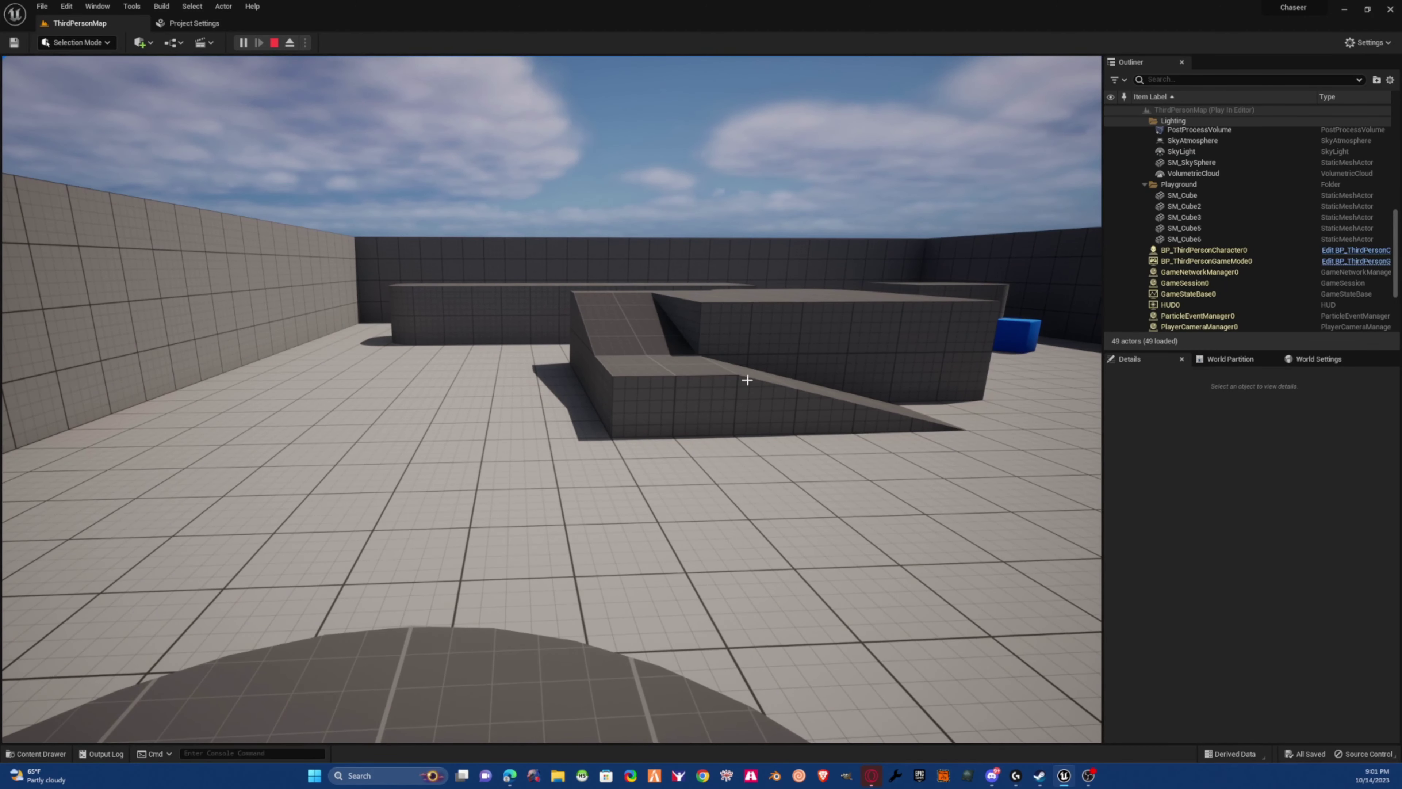
- Open the ThirdPerson folder in the project content
key("ctrl+space")
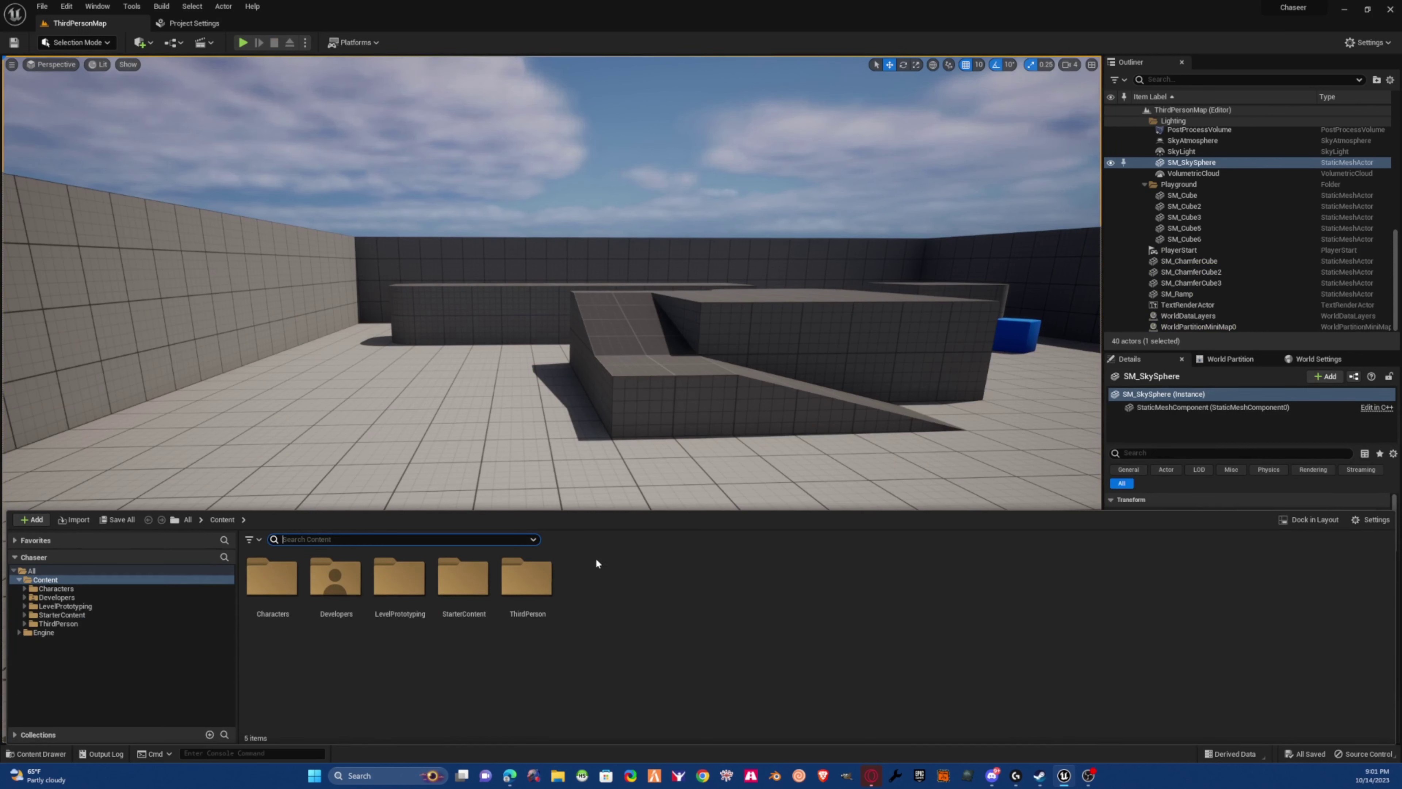
left_click(544, 614)
double_click(545, 615)
key("alt+Left")
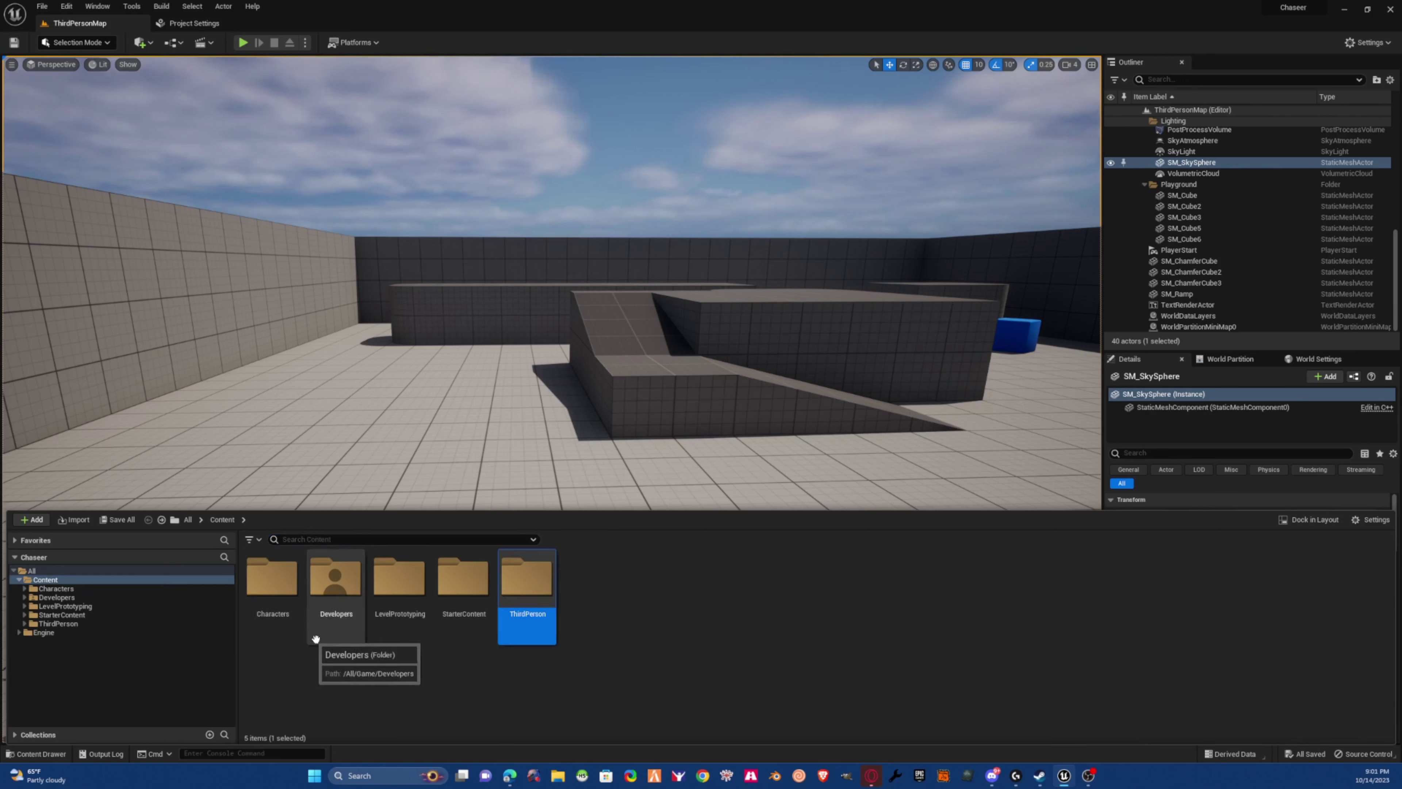
double_click(514, 629)
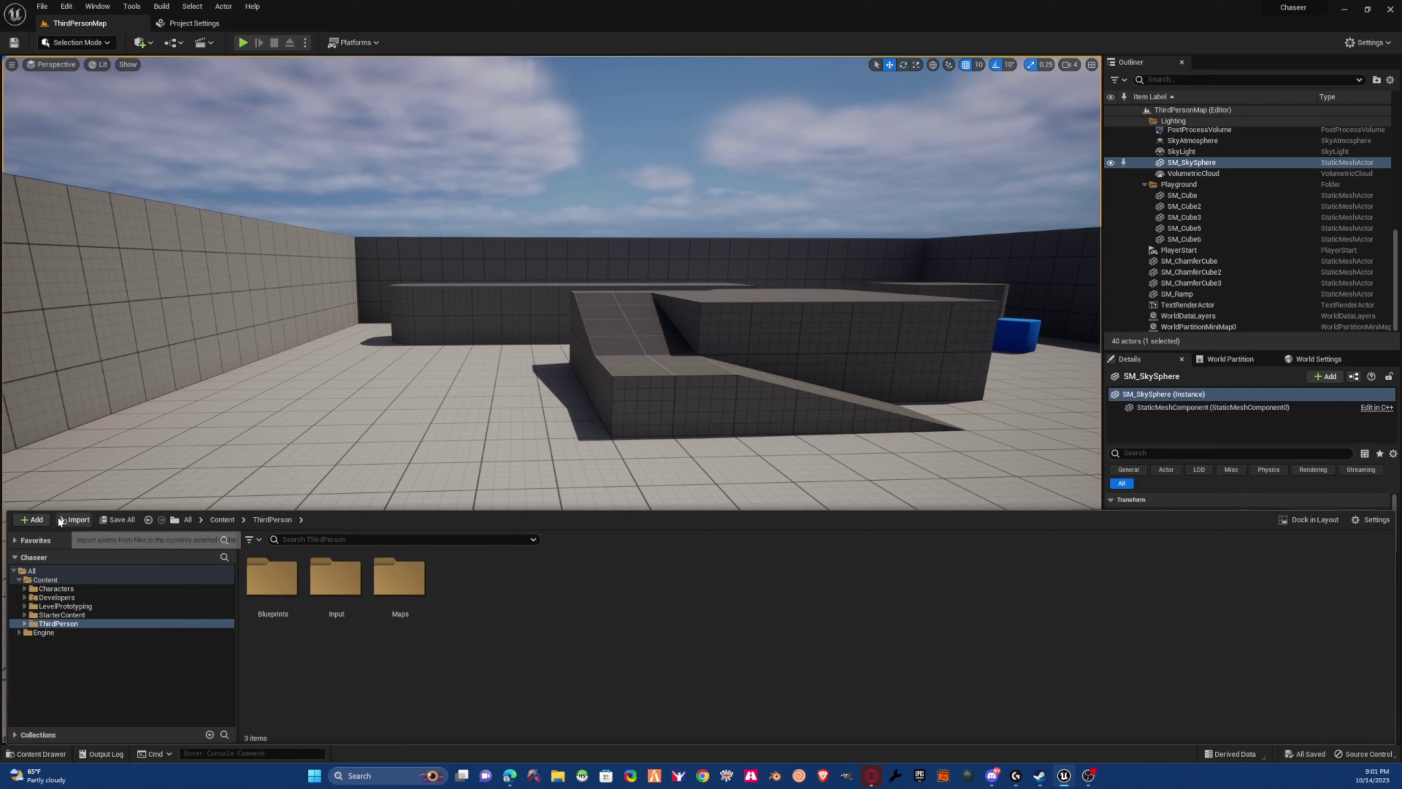
- Create a new folder named Bodycam inside the ThirdPerson folder
left_click(32, 519)
left_click(122, 184)
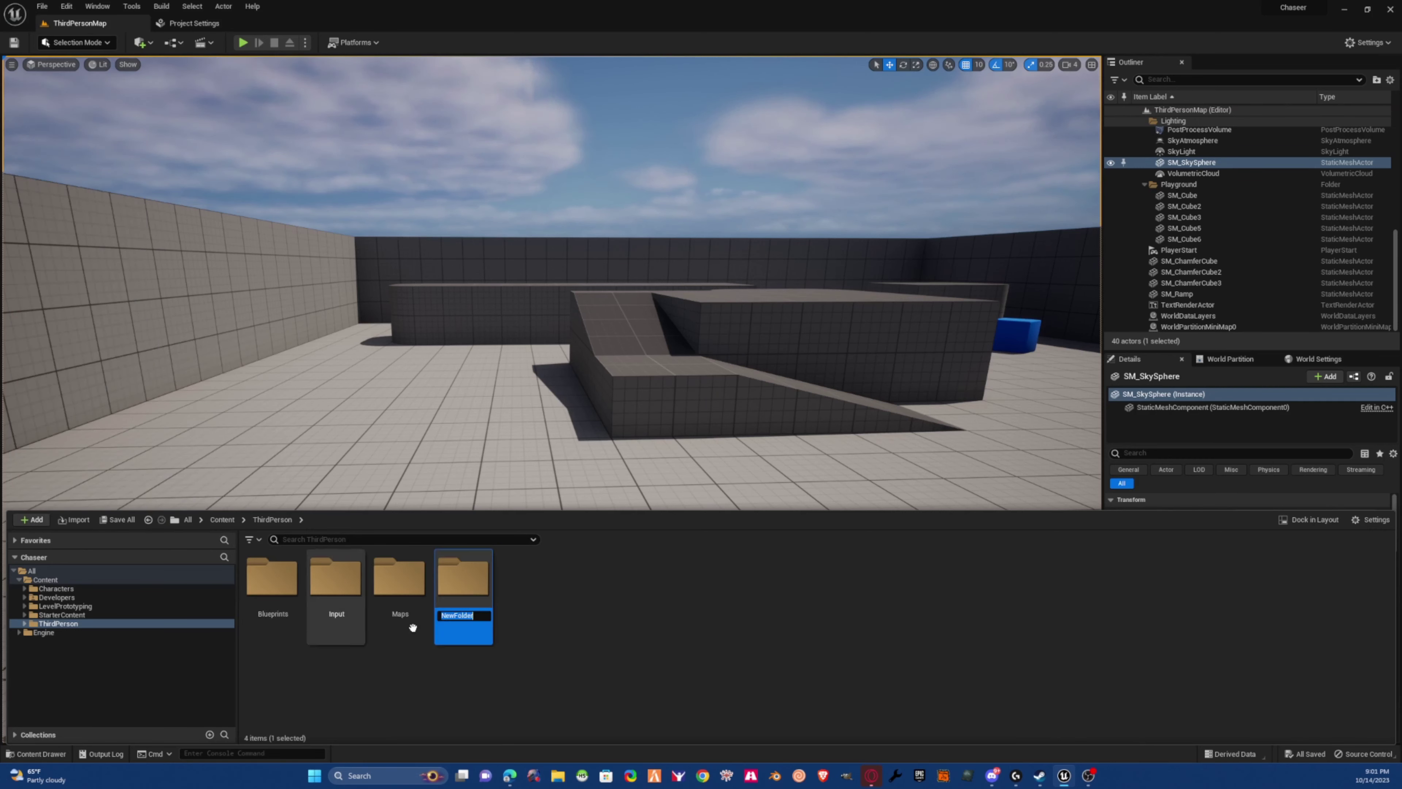
type("Bodycam")
key("BackSpace")
key("Return")
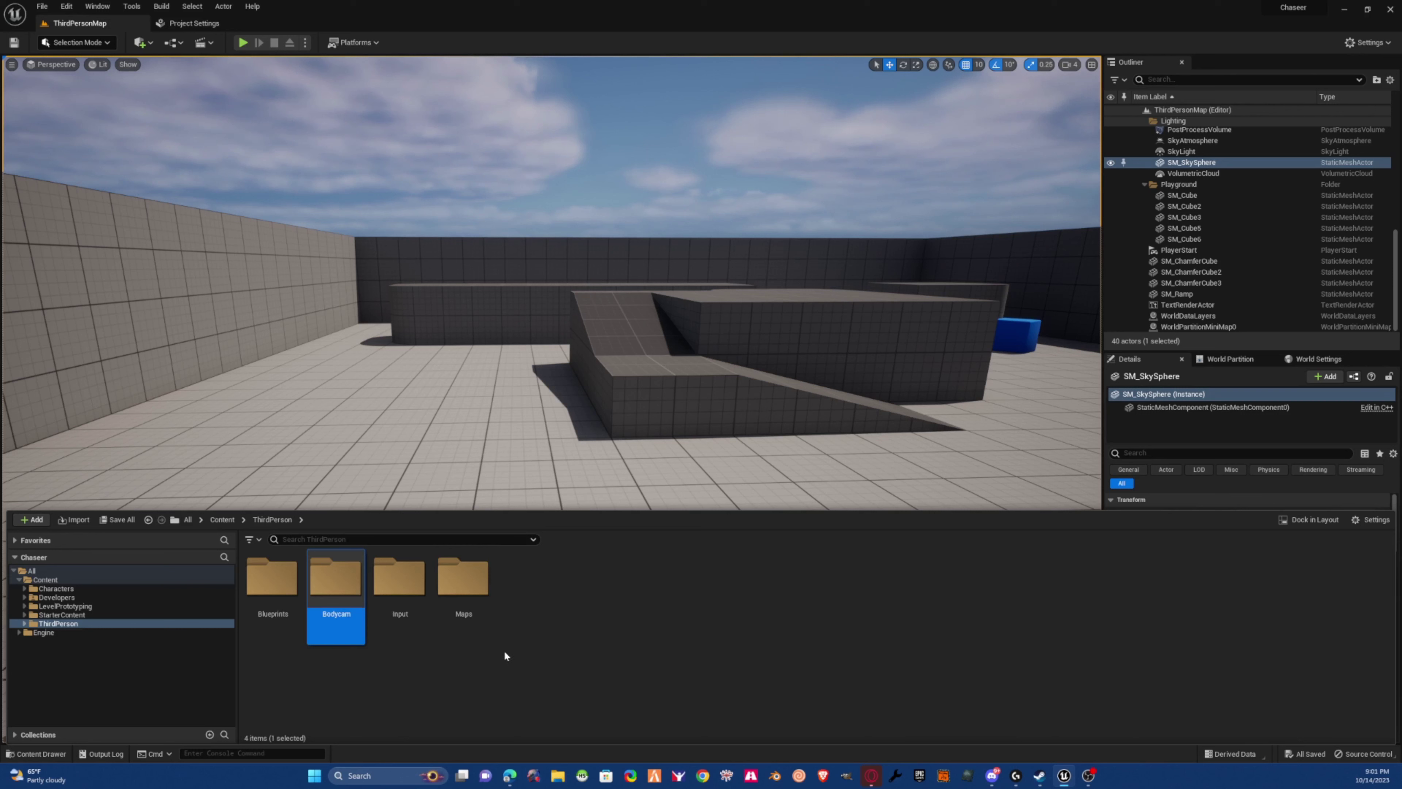
- Create a new material named BodycamEffect_M_pp inside the Bodycam folder
double_click(342, 635)
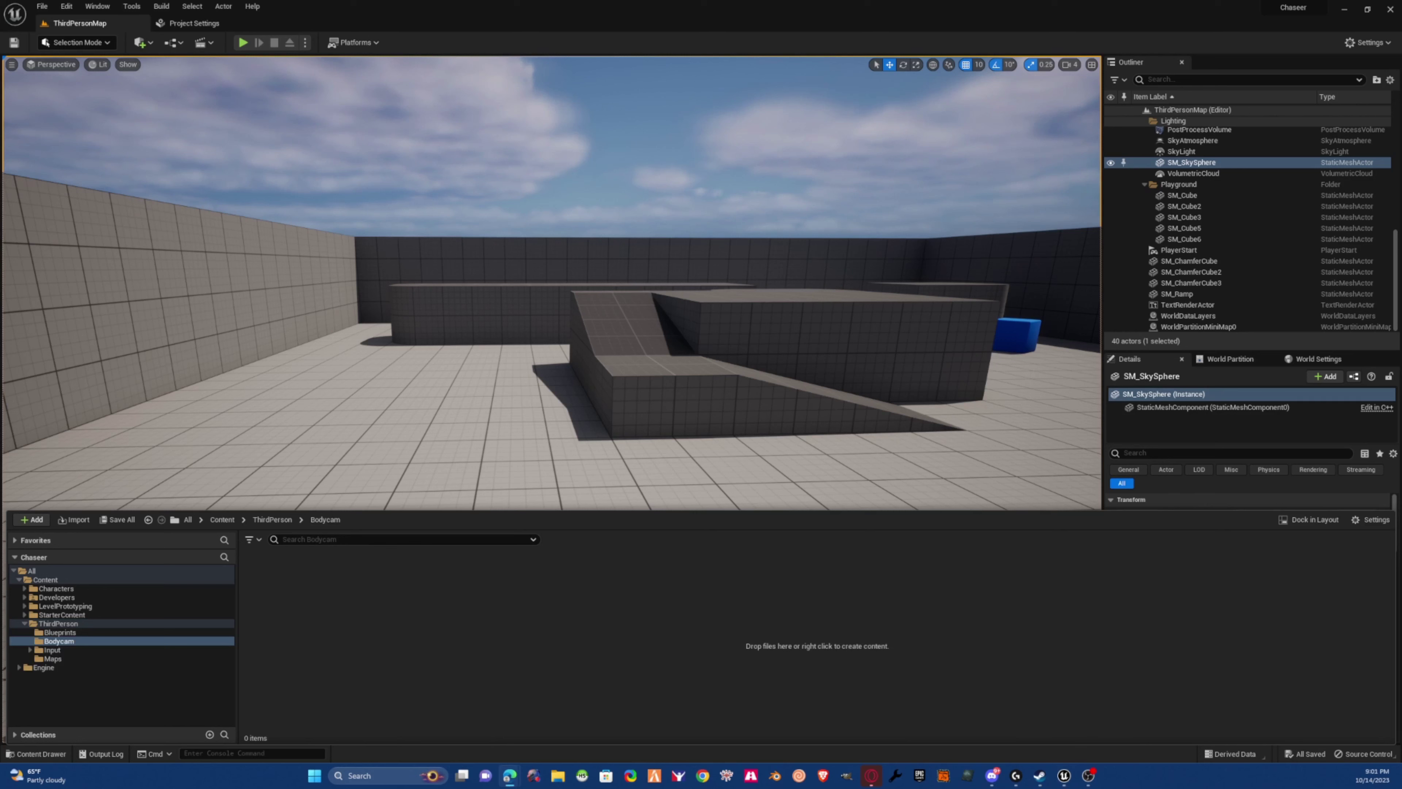
right_click(356, 629)
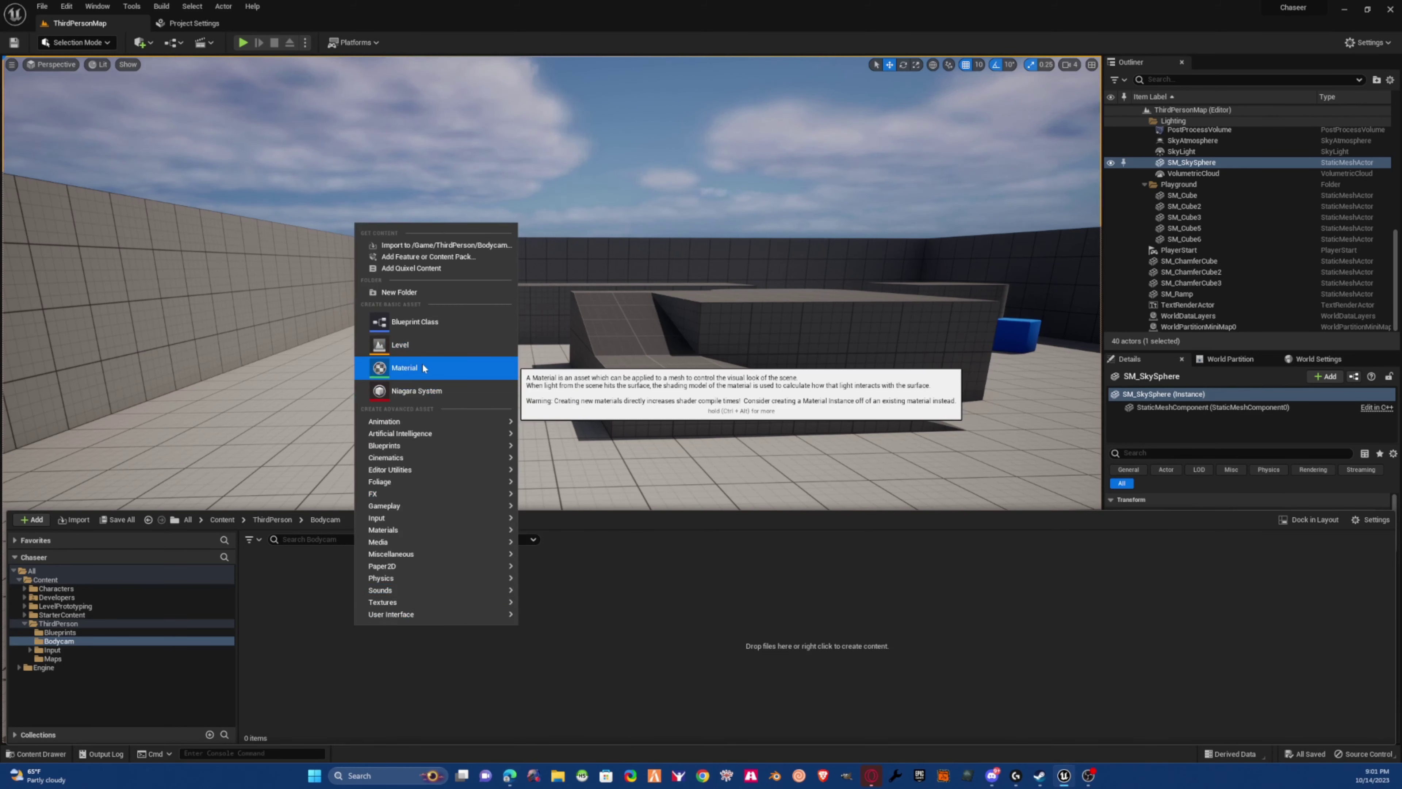
left_click(423, 368)
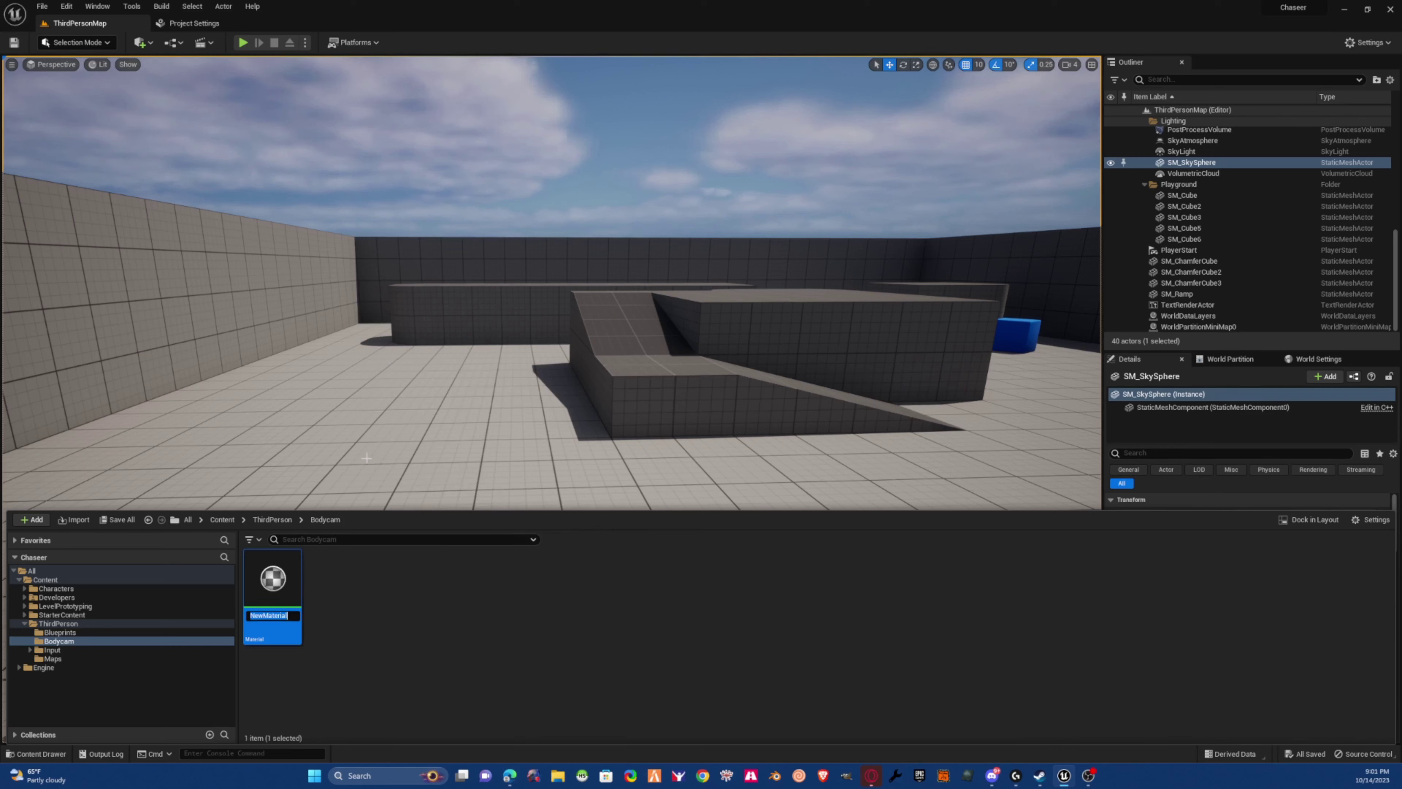
key("BackSpace")
type("Bodyca")
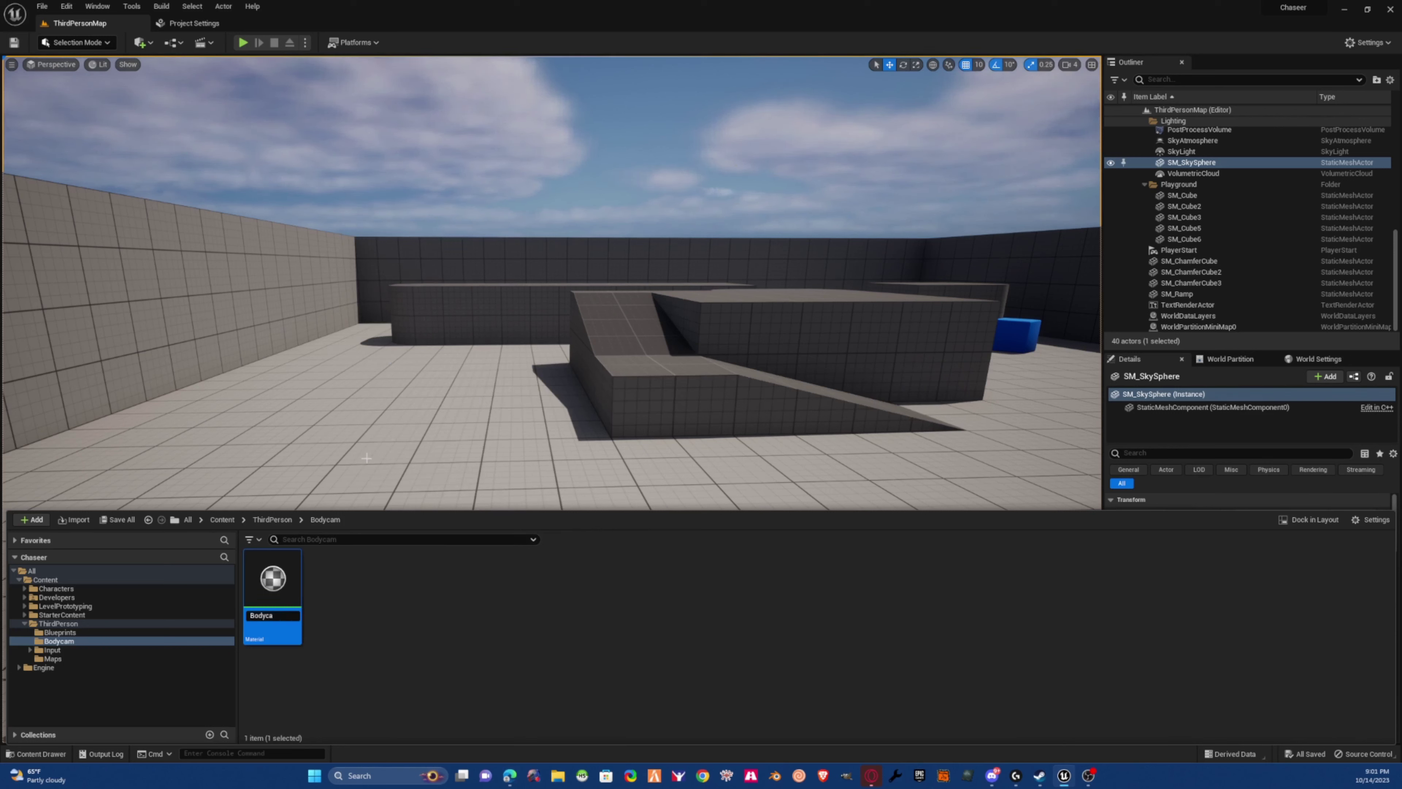
type("mE")
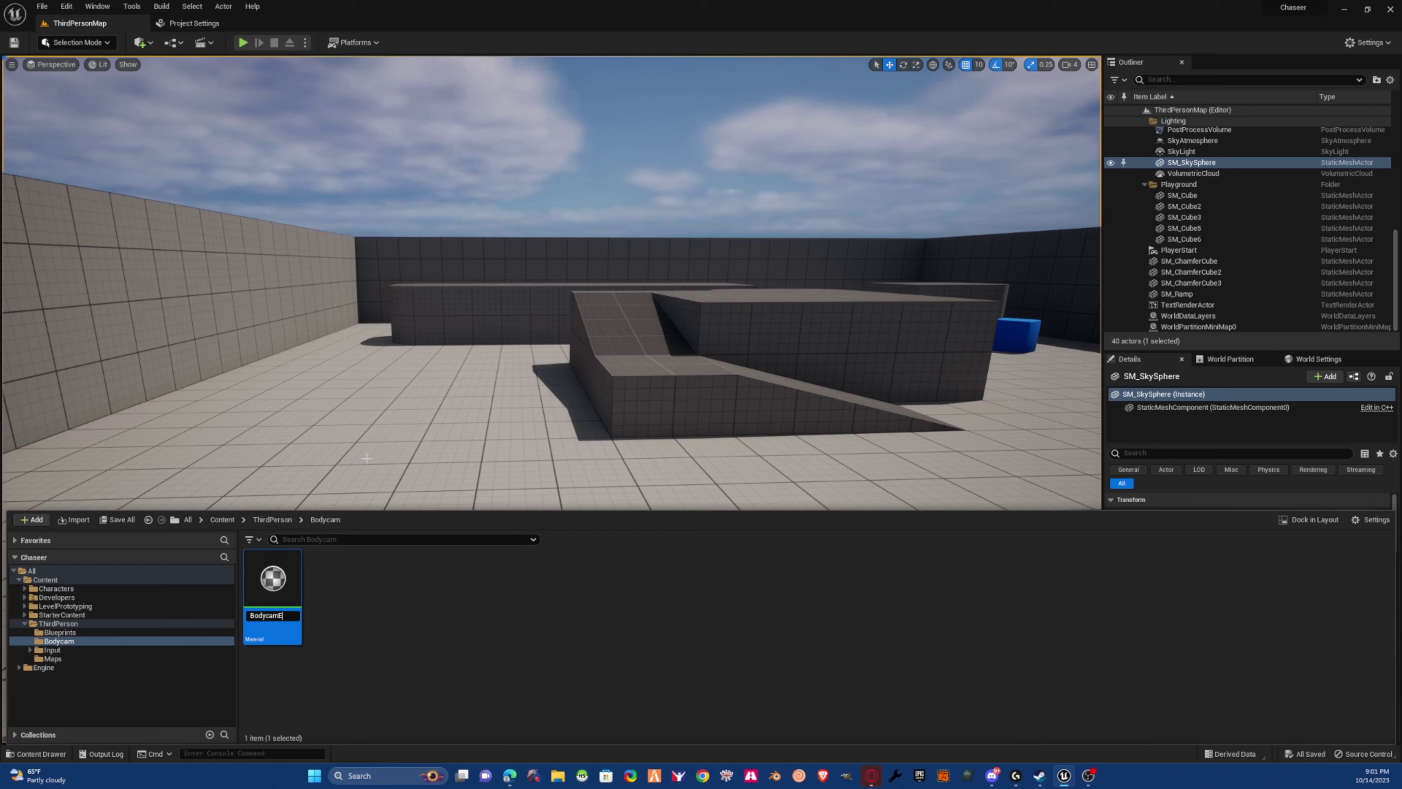
type("ffect")
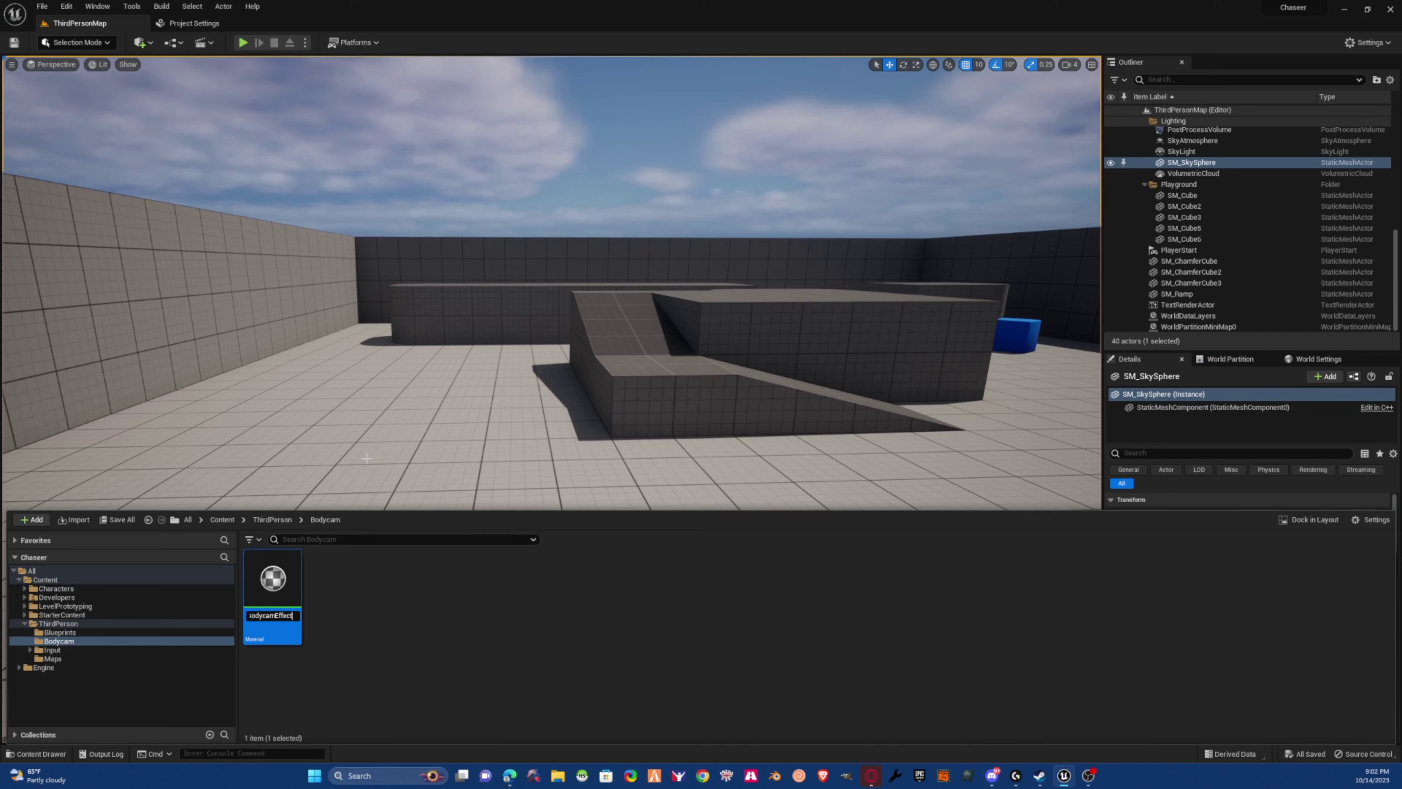
type("_M_pp")
key("Return")
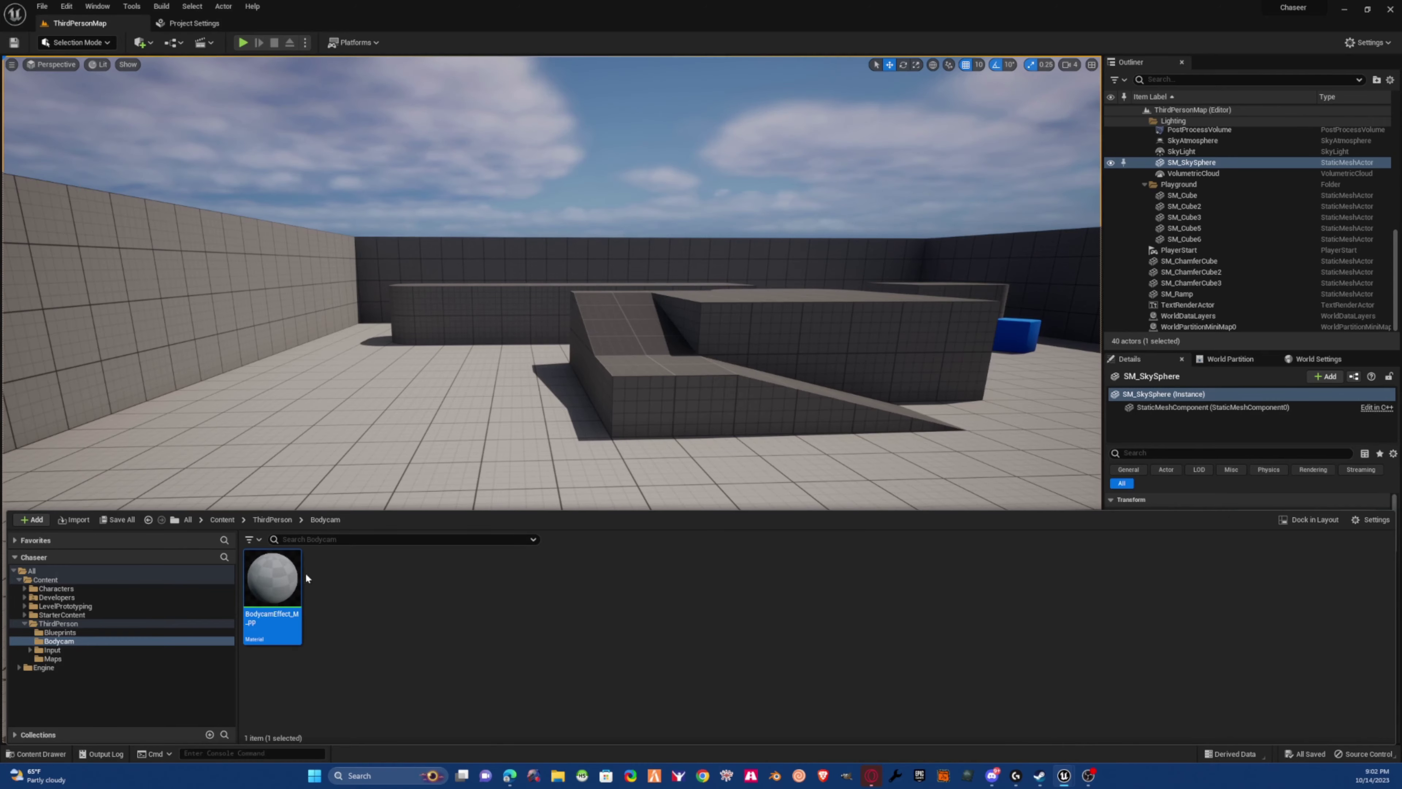
- Open the BodycamEffect_M_pp material in a maximized editor window, with free graph space beside the output node
double_click(294, 579)
left_click_drag(1, 188, 529, 1)
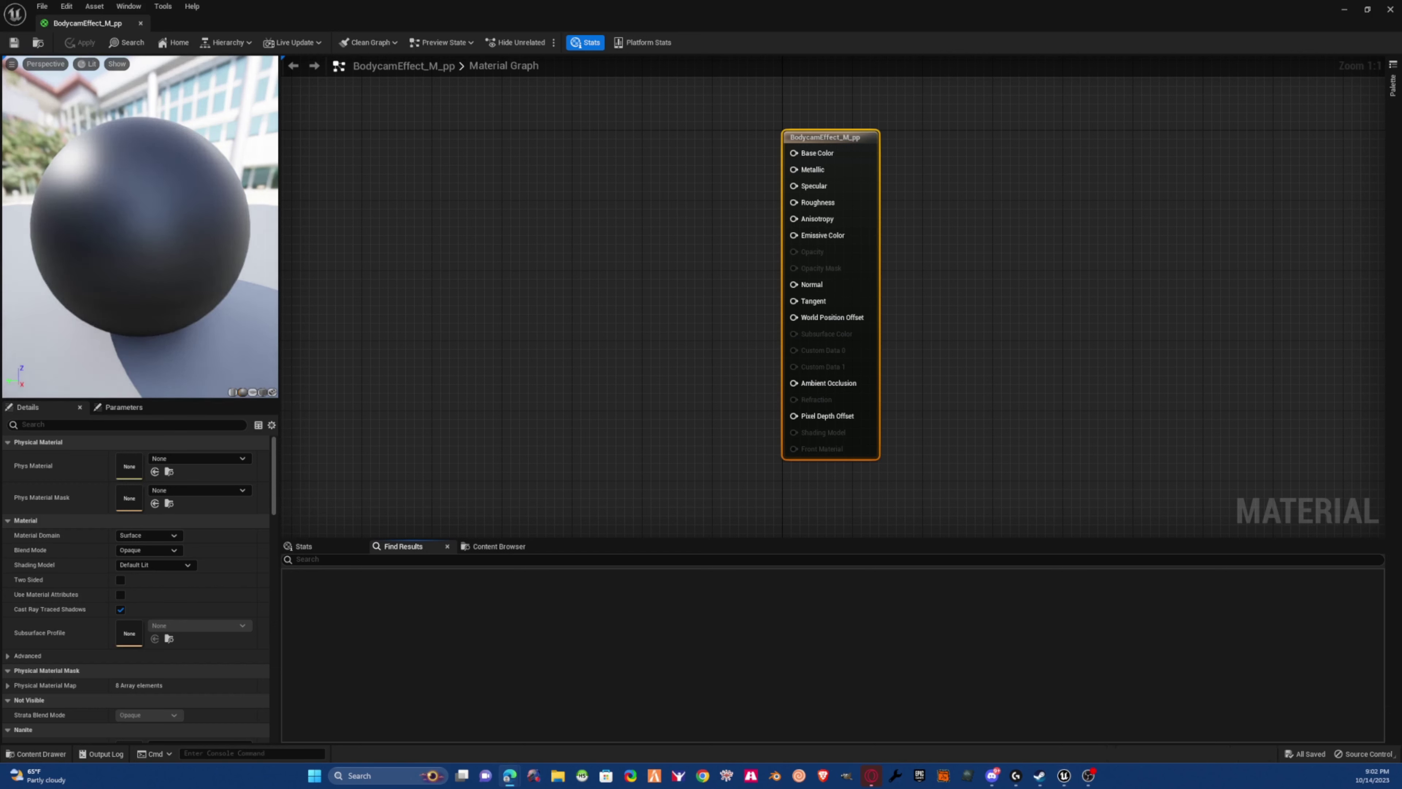
right_click_drag(598, 229, 696, 243)
scroll(652, 266, "down", 3)
right_click_drag(581, 296, 714, 296)
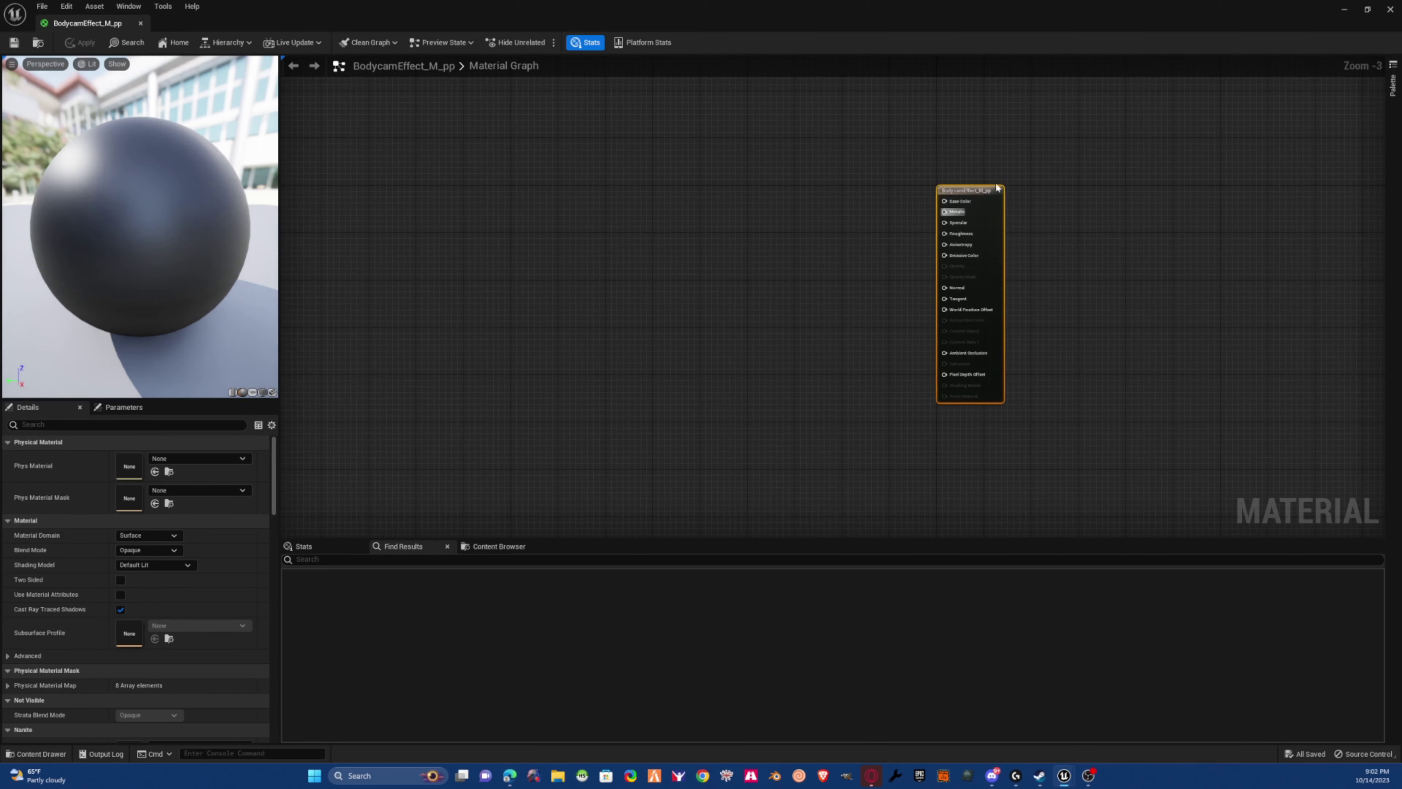
right_click_drag(910, 257, 611, 303)
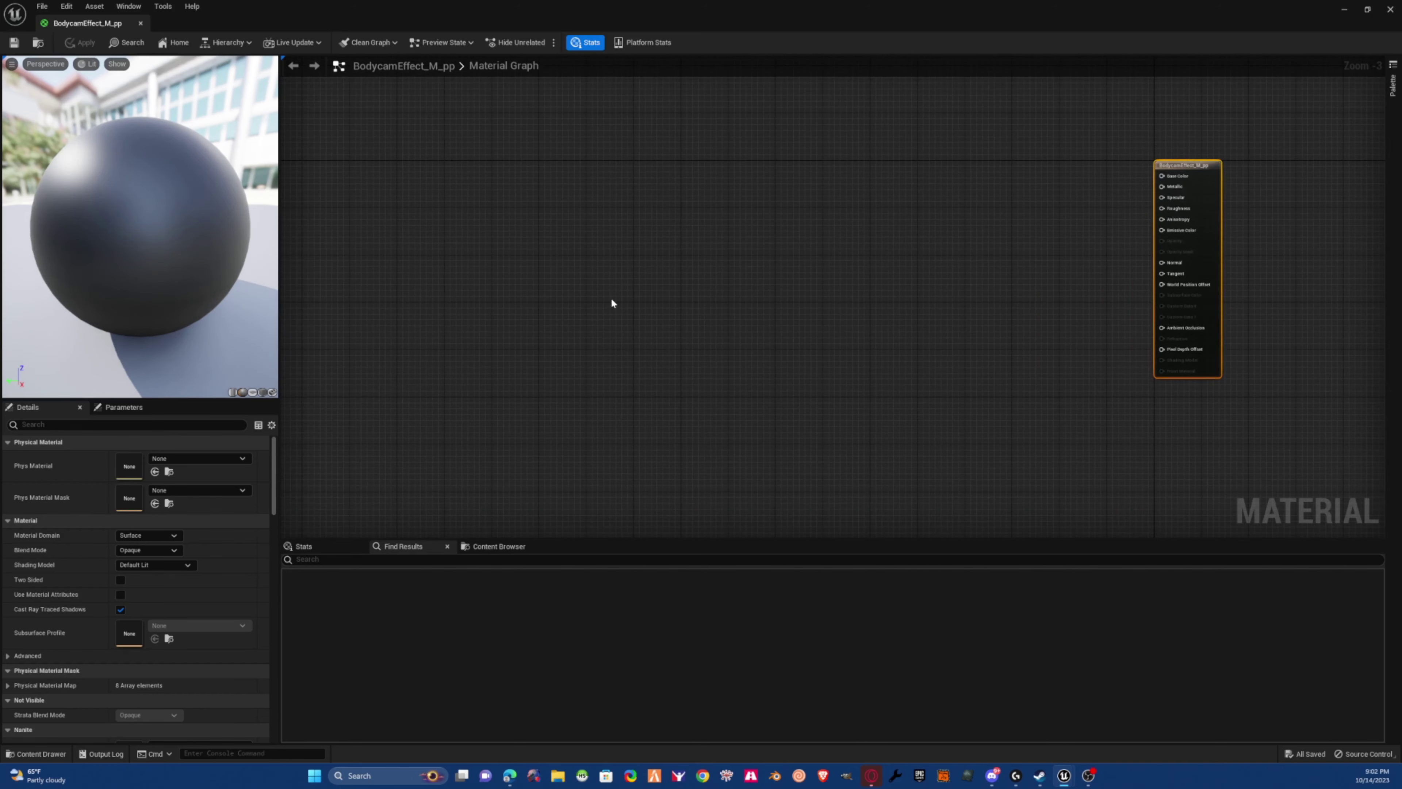
- Add a ScreenPosition node to the empty area of the material graph, well before the output node
right_click(581, 229)
type("scr")
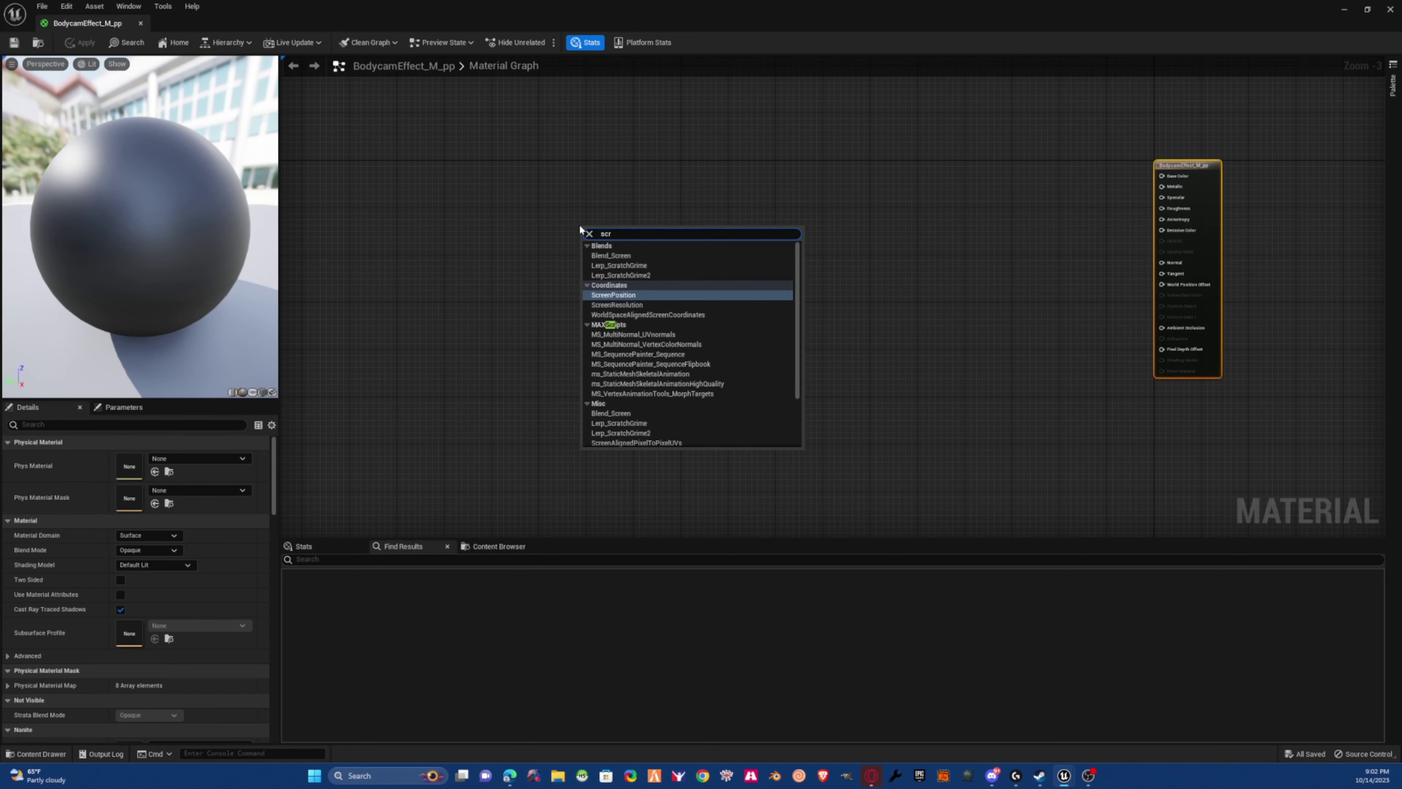
type("ee")
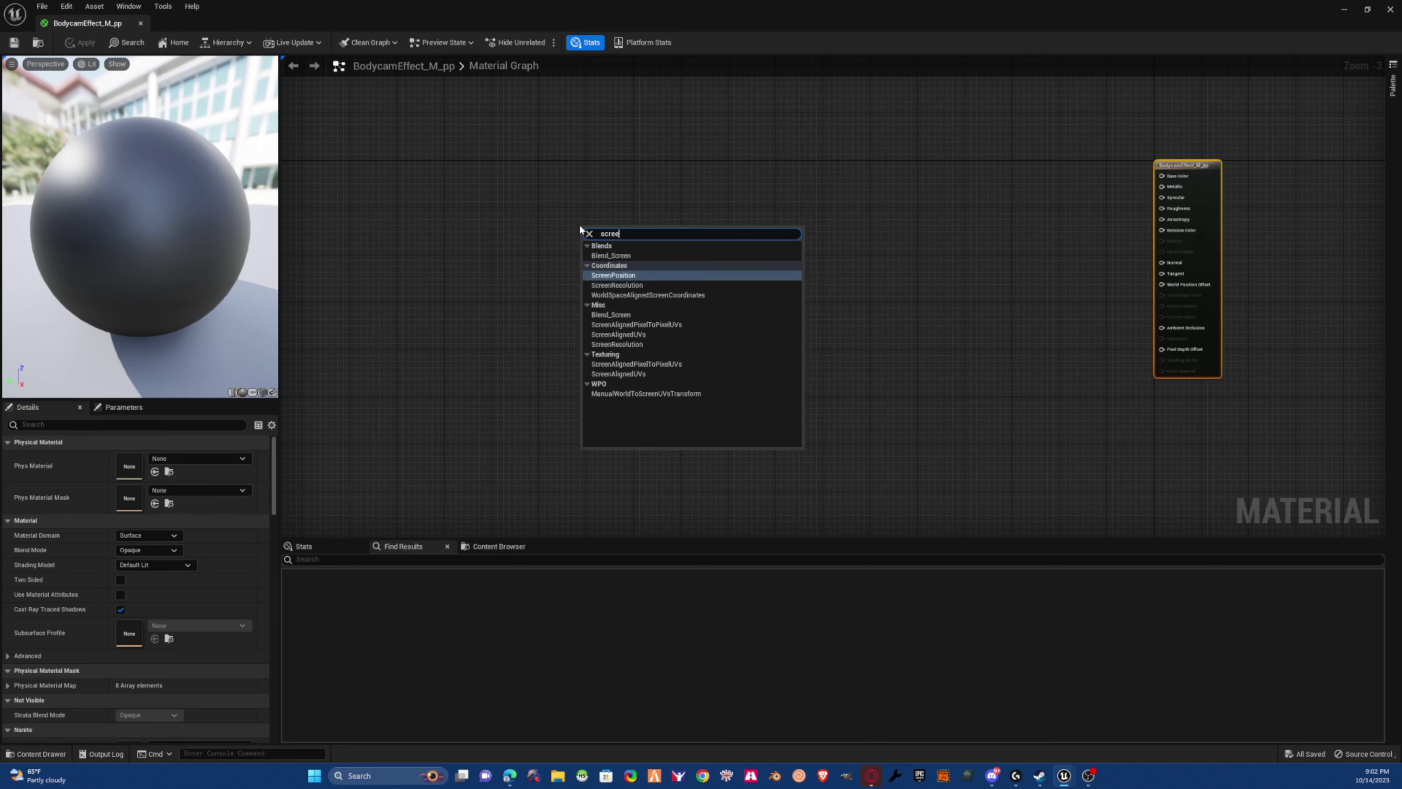
key("Return")
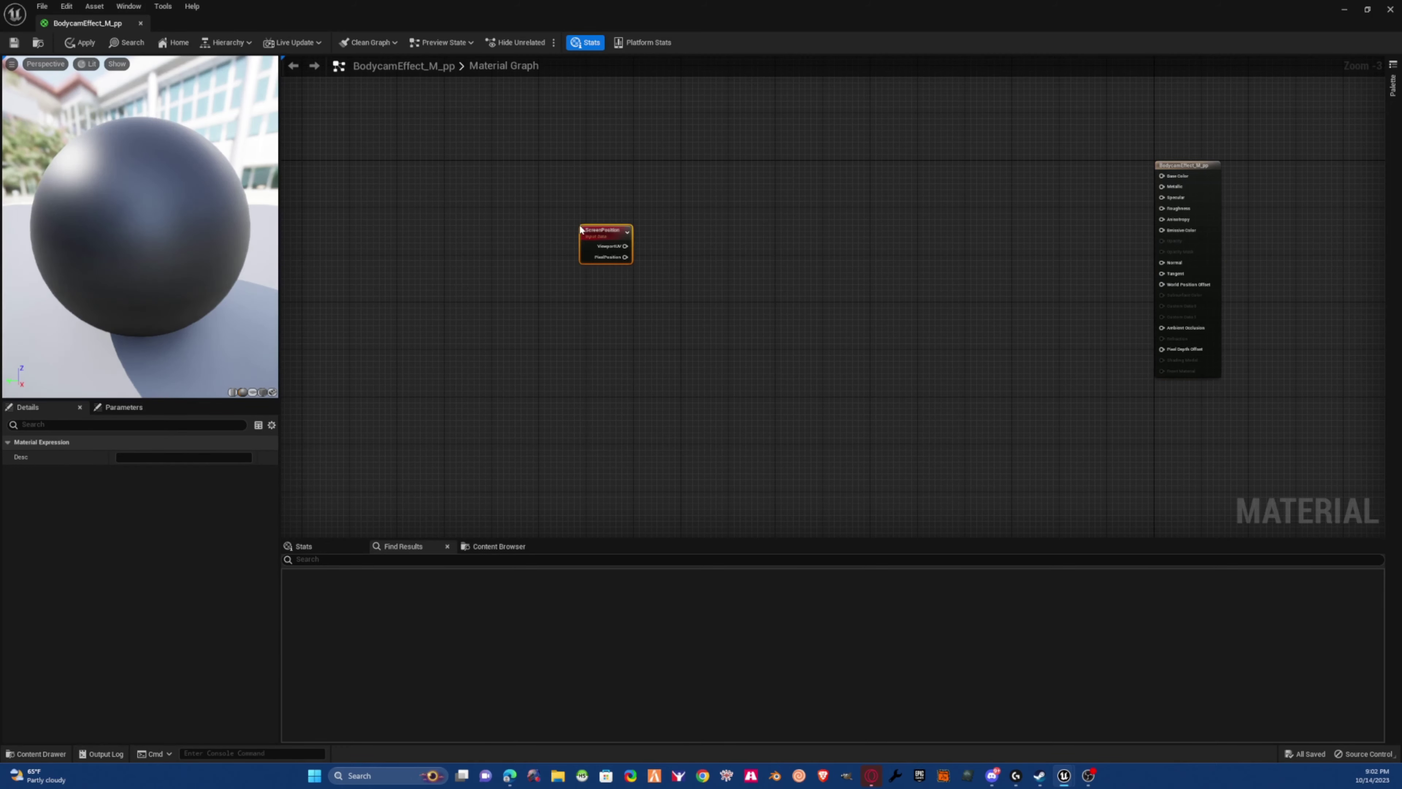
scroll(643, 224, "up", 10)
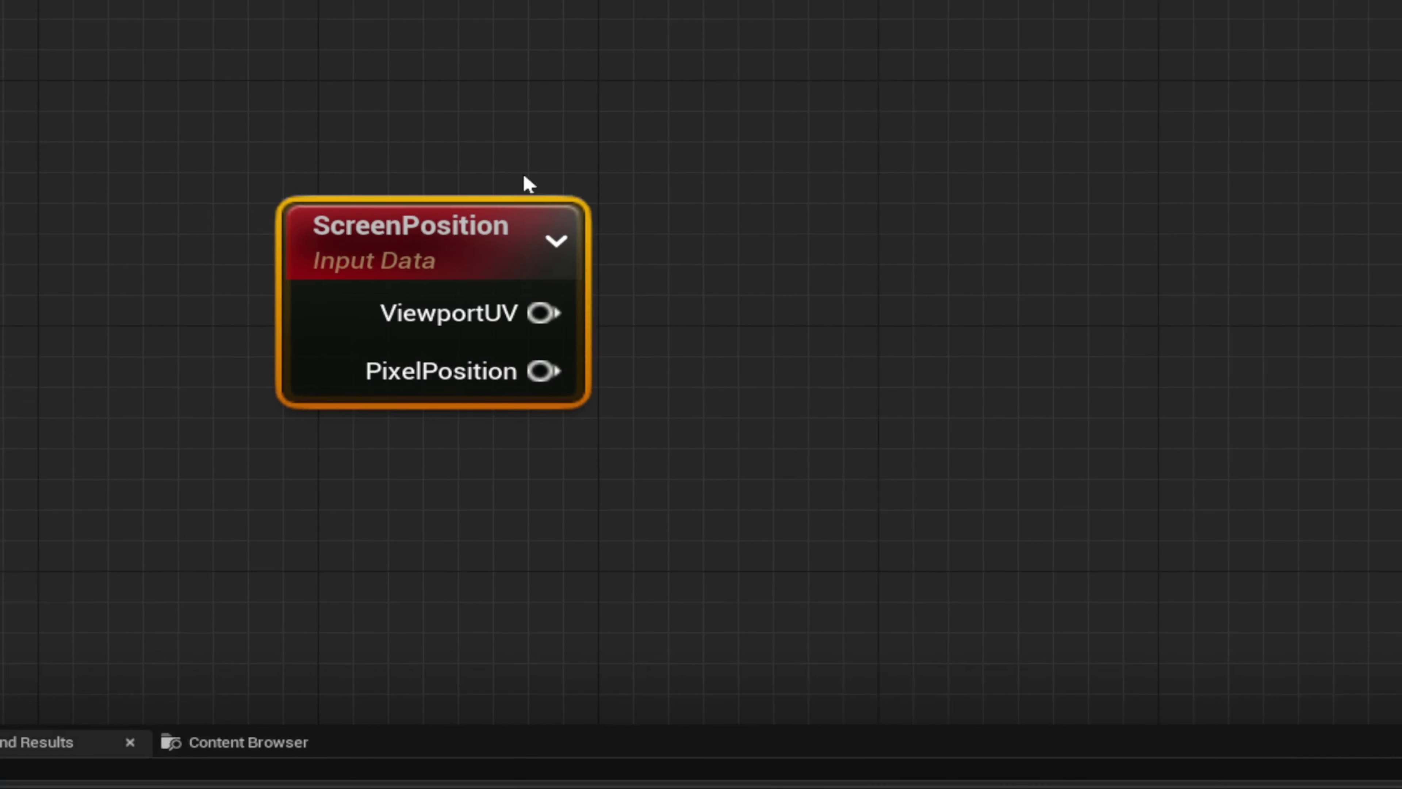
scroll(525, 177, "down", 1)
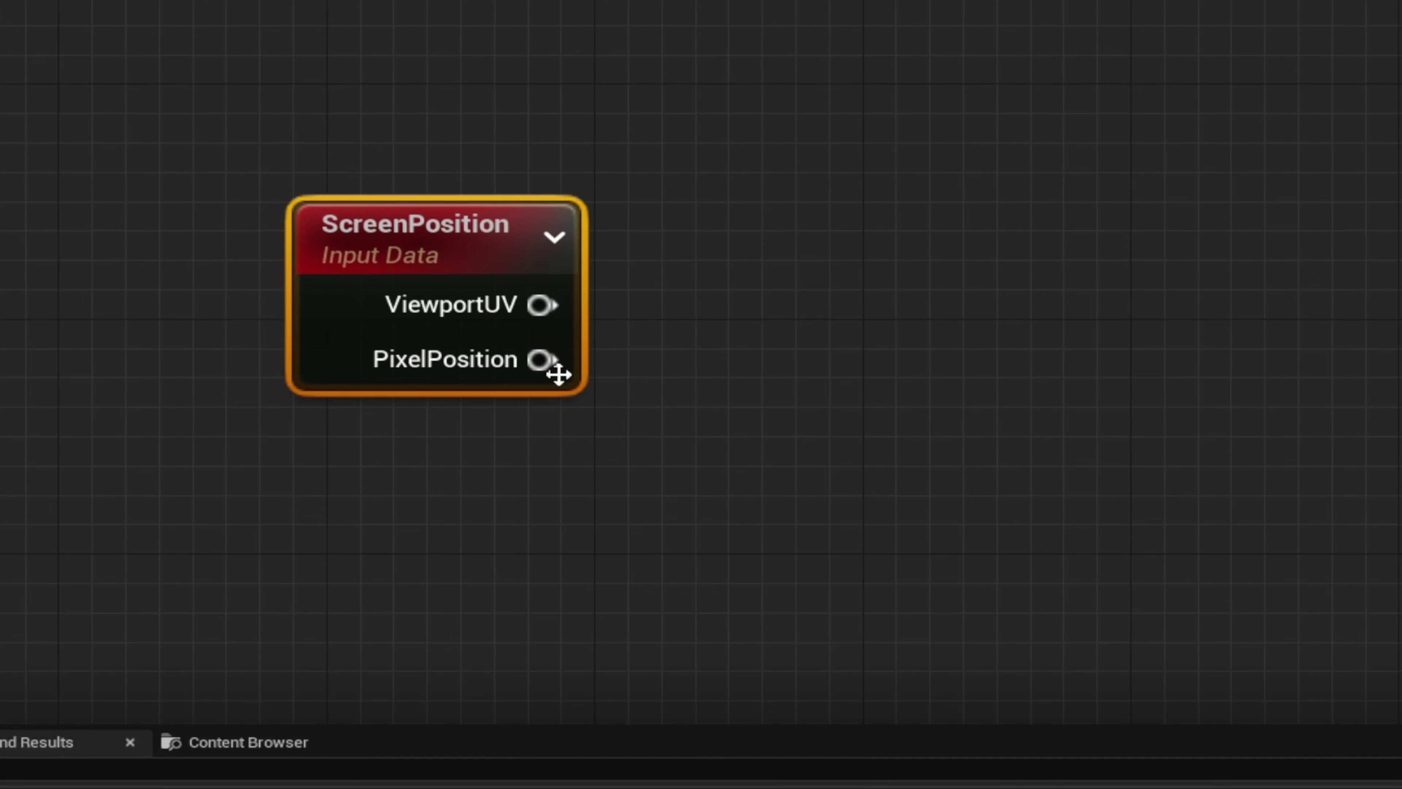
left_click_drag(551, 304, 994, 269)
left_click(182, 412)
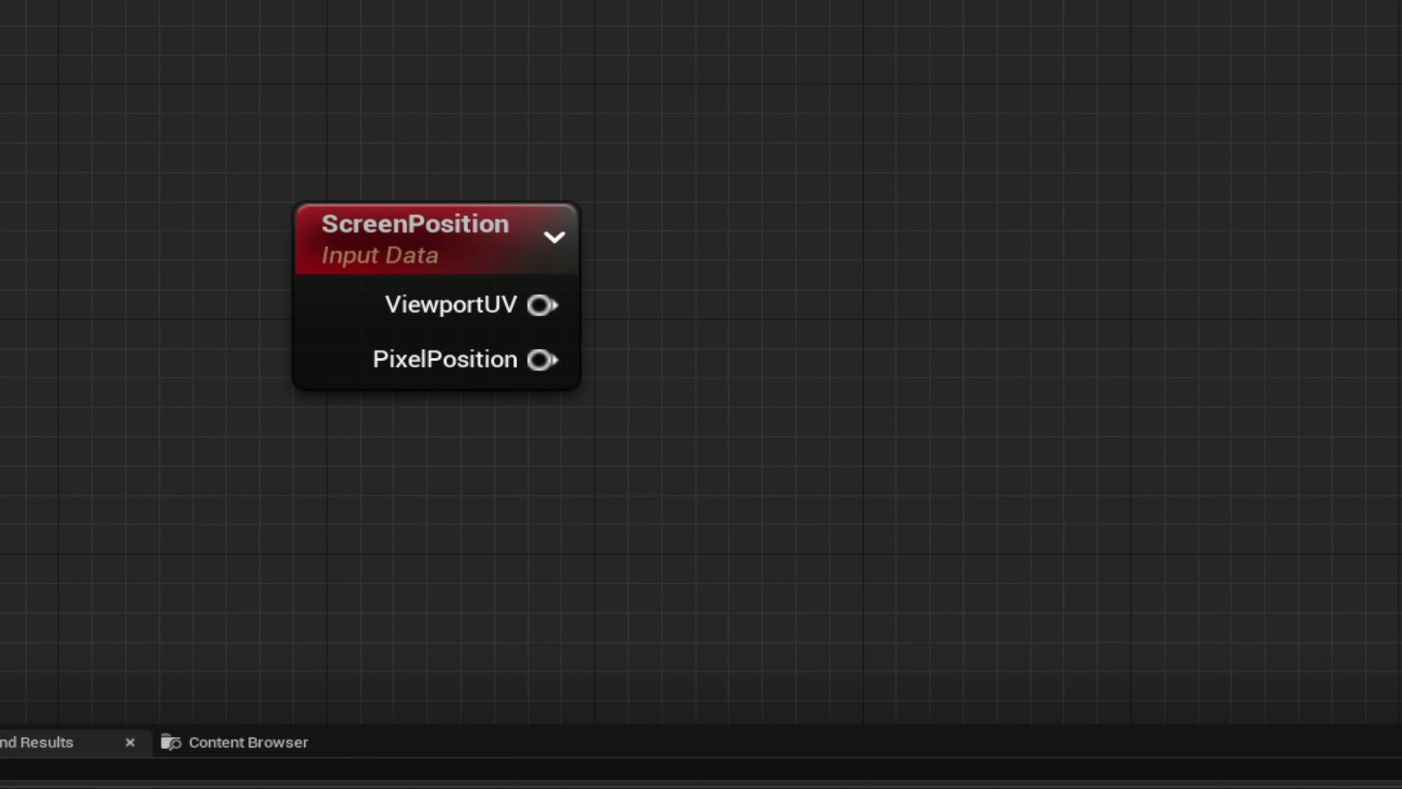
right_click(717, 390)
left_click(623, 297)
- Add a ComponentMask (R G) node fed by ScreenPosition's ViewportUV output and line it up beside that node
left_click_drag(543, 304, 816, 285)
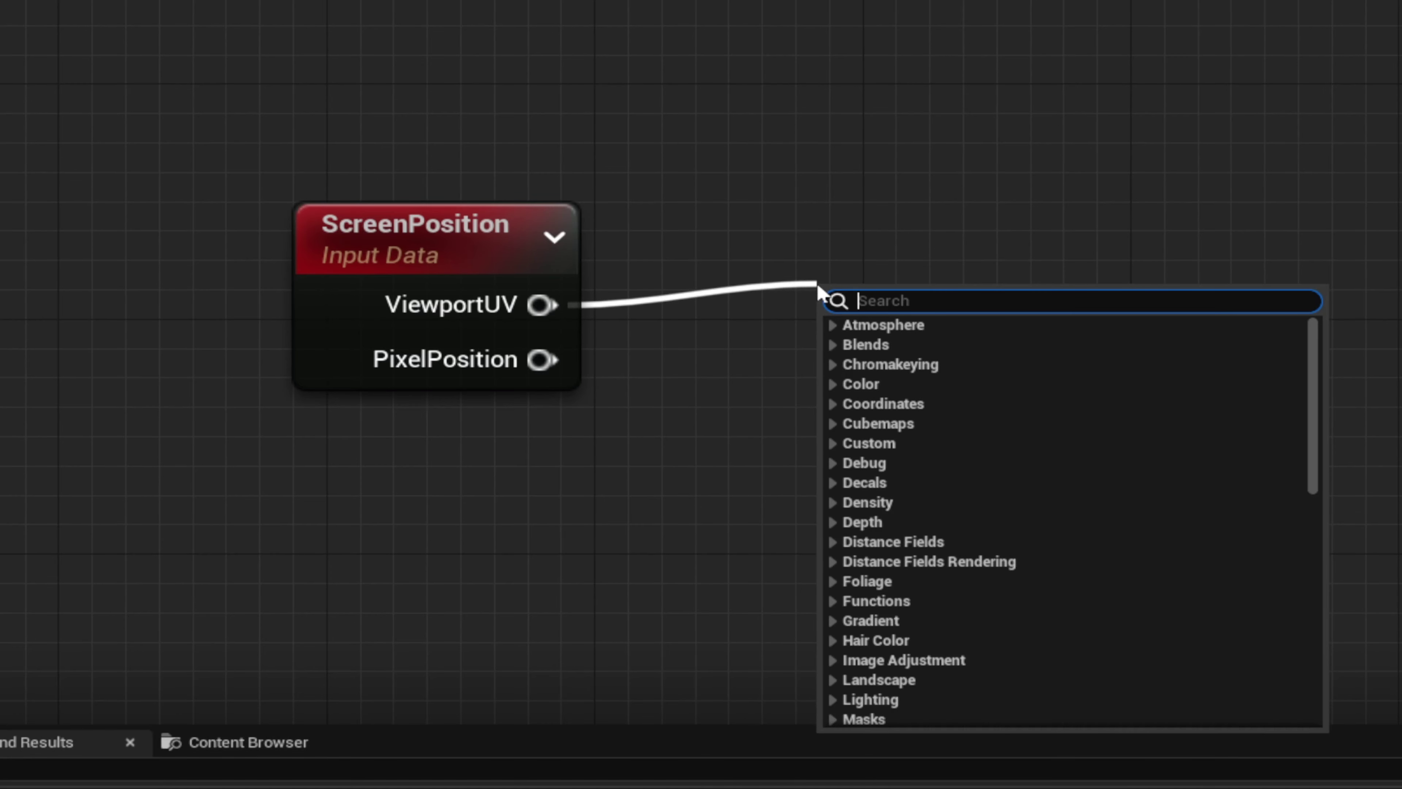
type("mas")
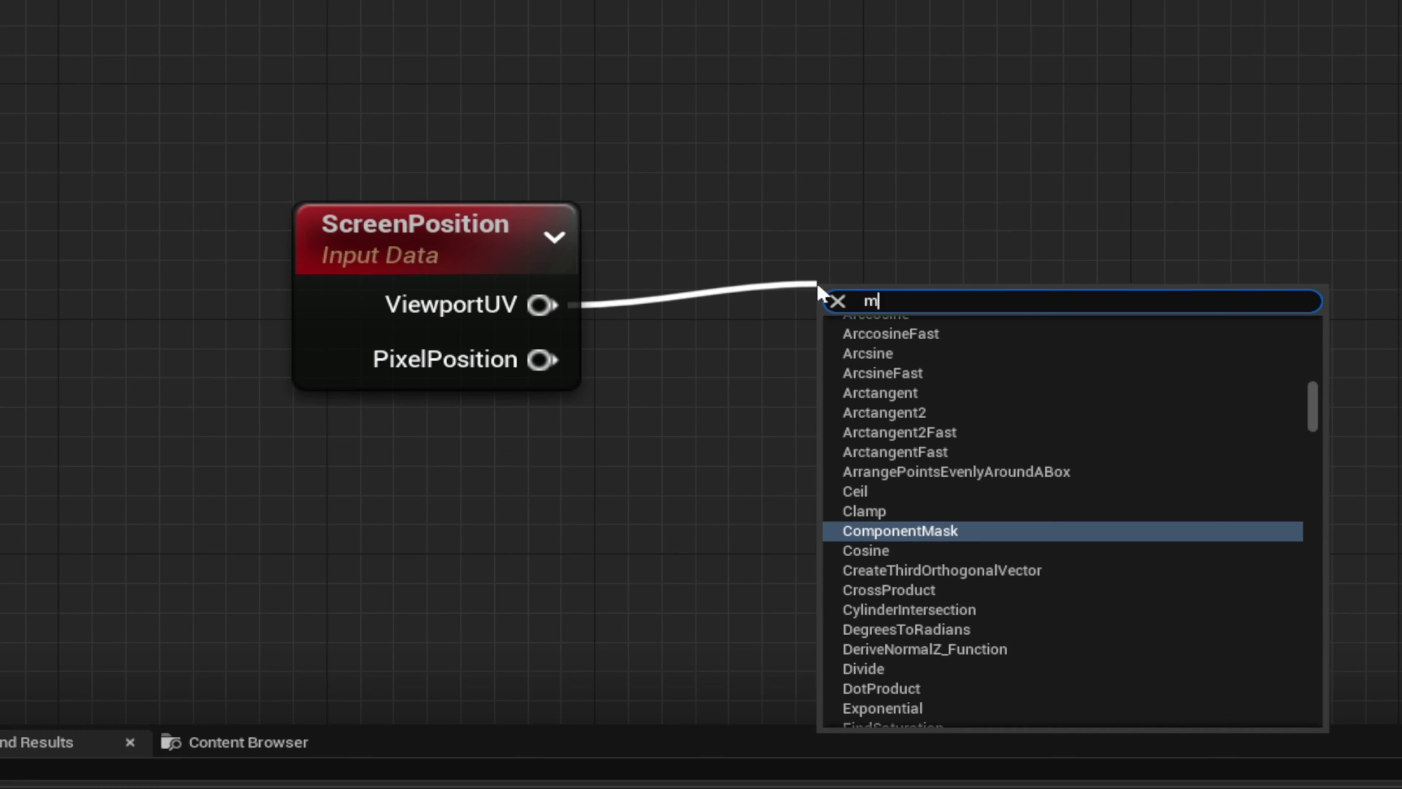
key("Up")
key("Up")
key("Up")
key("Down")
key("Down")
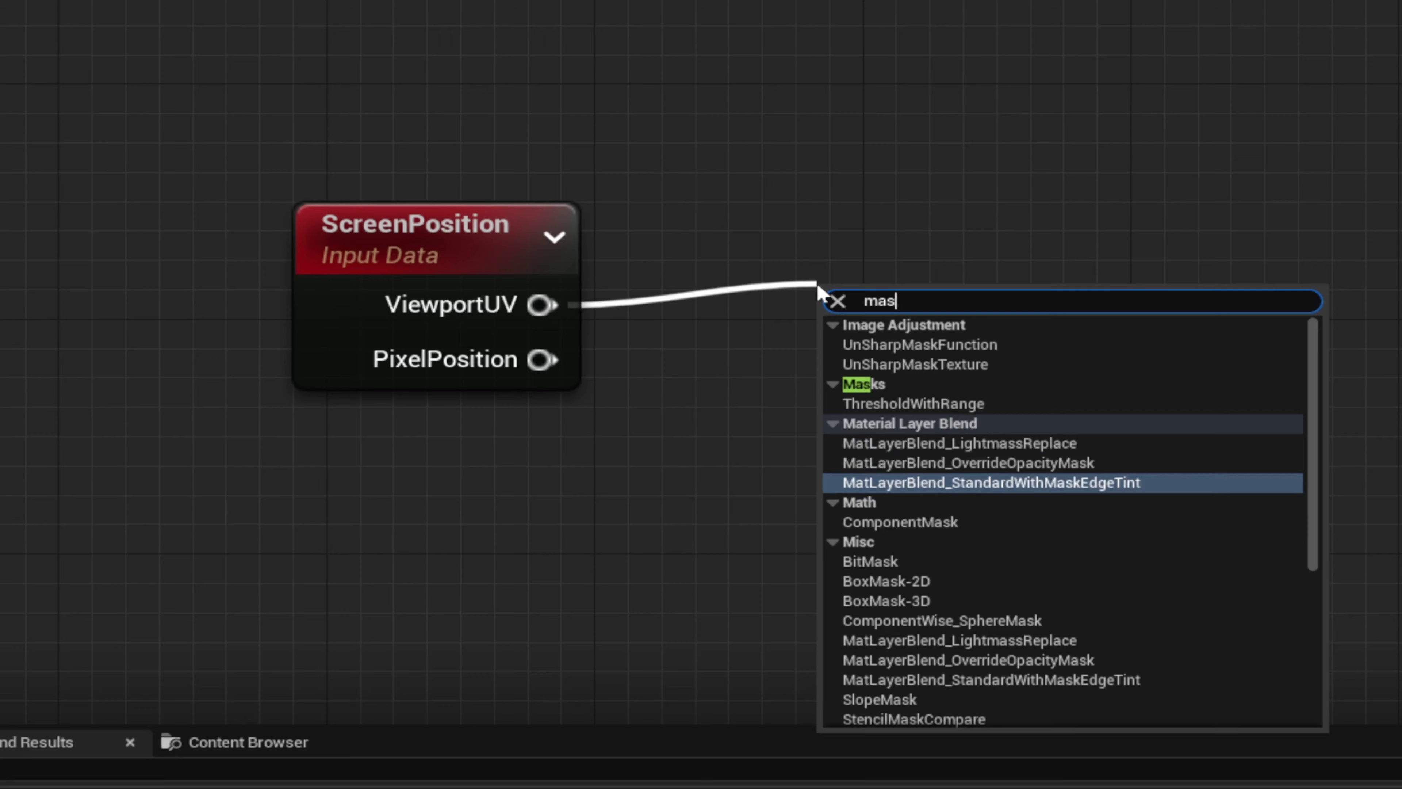
type("k")
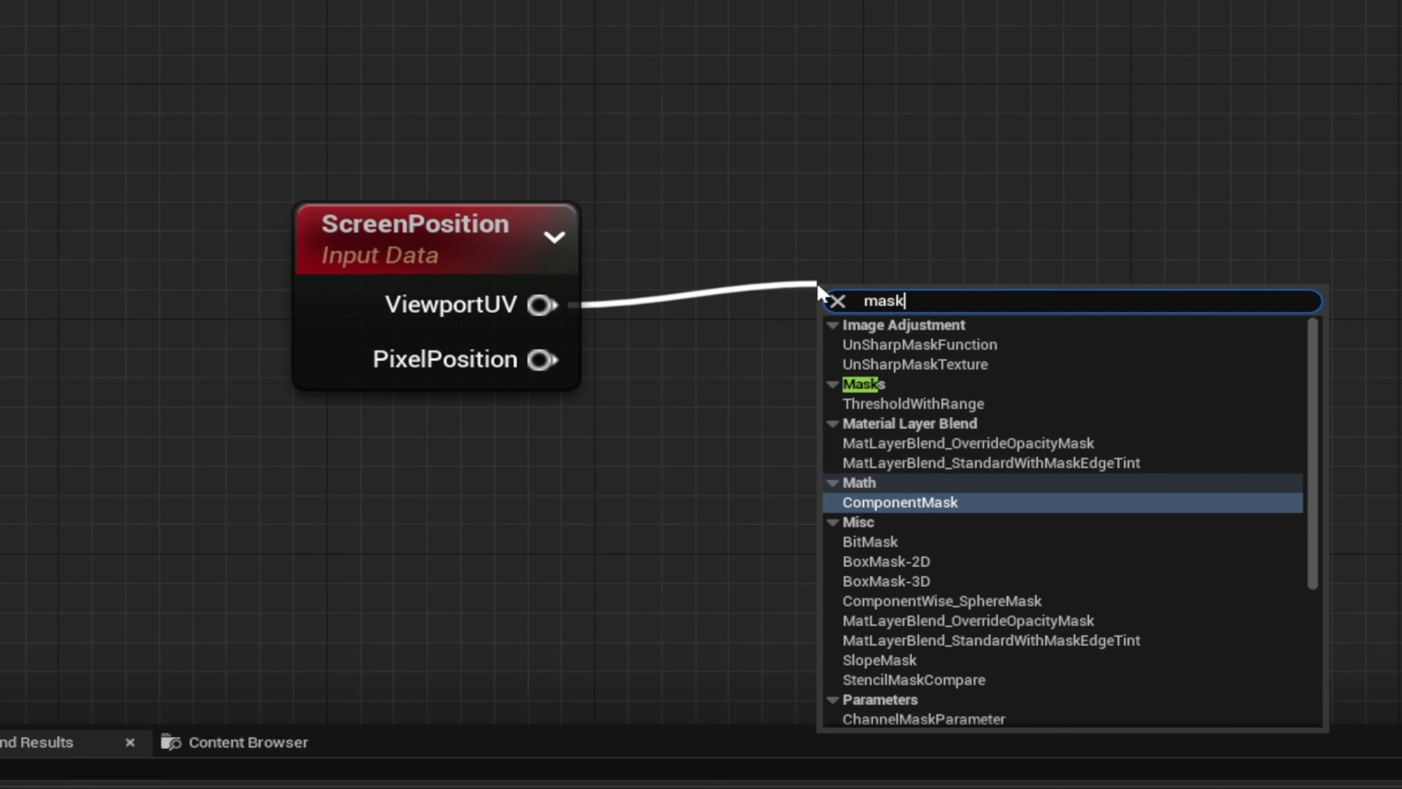
key("Return")
right_click_drag(1027, 206, 742, 205)
left_click_drag(682, 304, 729, 254)
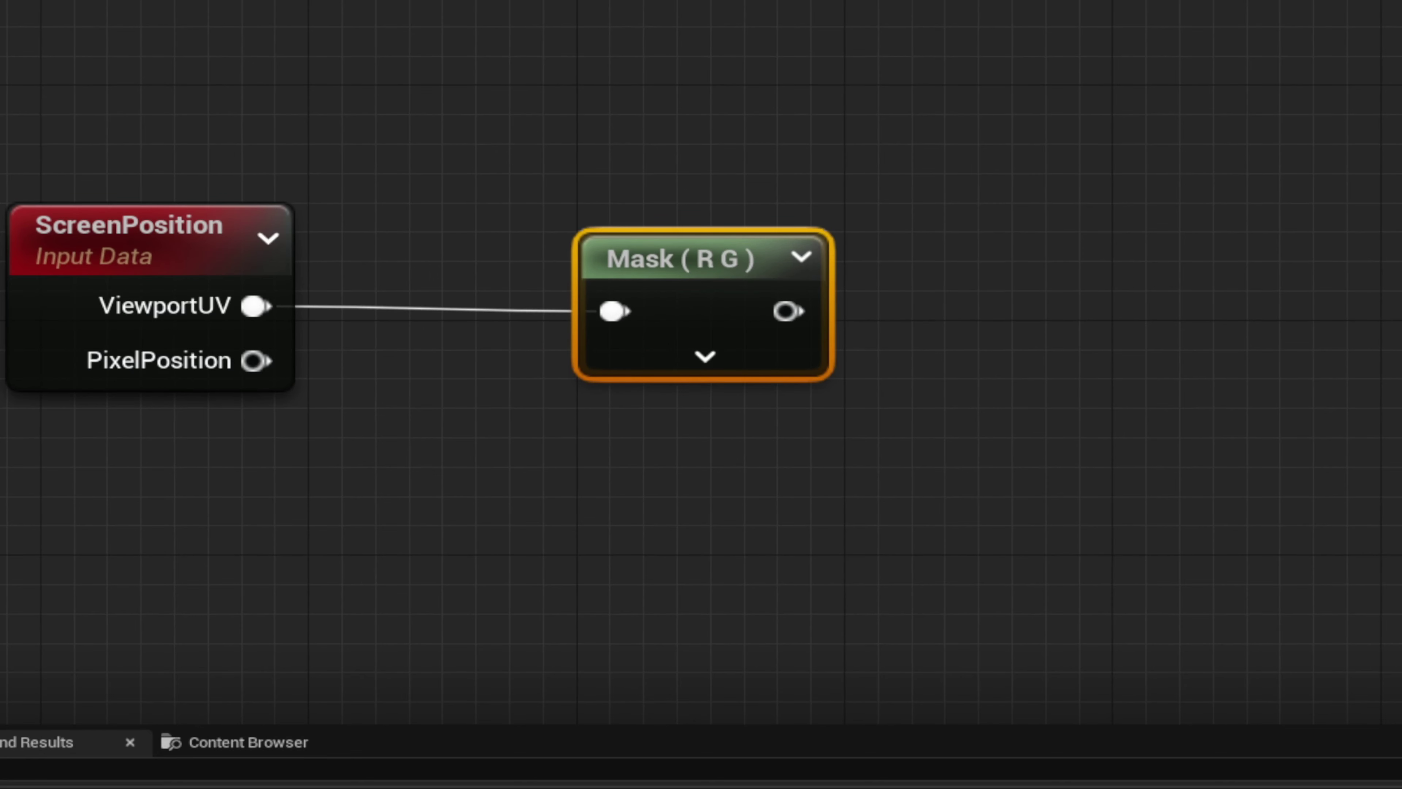
- Connect the Mask (R G) output to input A of a new Add node and align it level with the mask
left_click_drag(785, 311, 1075, 303)
type("add")
key("Return")
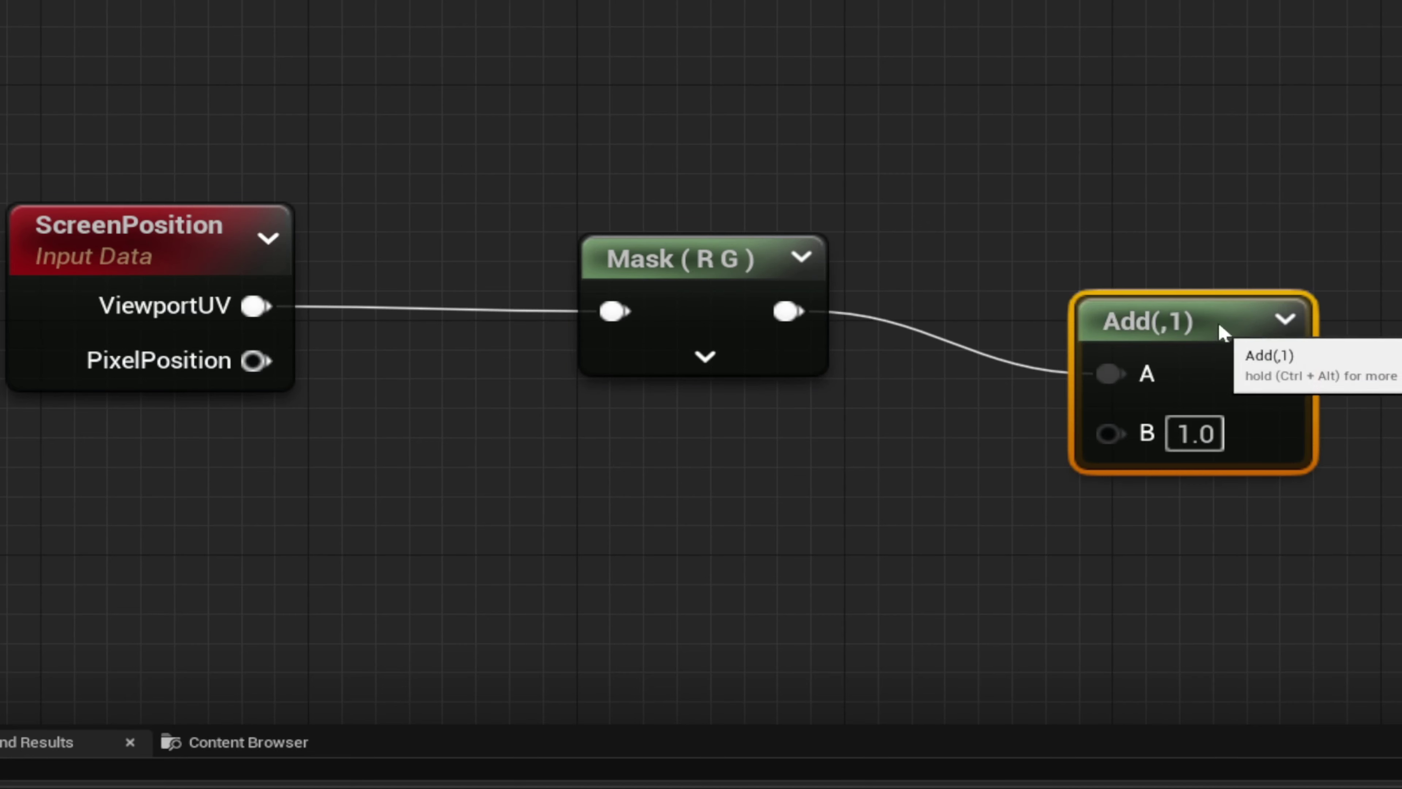
left_click_drag(1222, 331, 1228, 270)
left_click(667, 335)
left_click(235, 231)
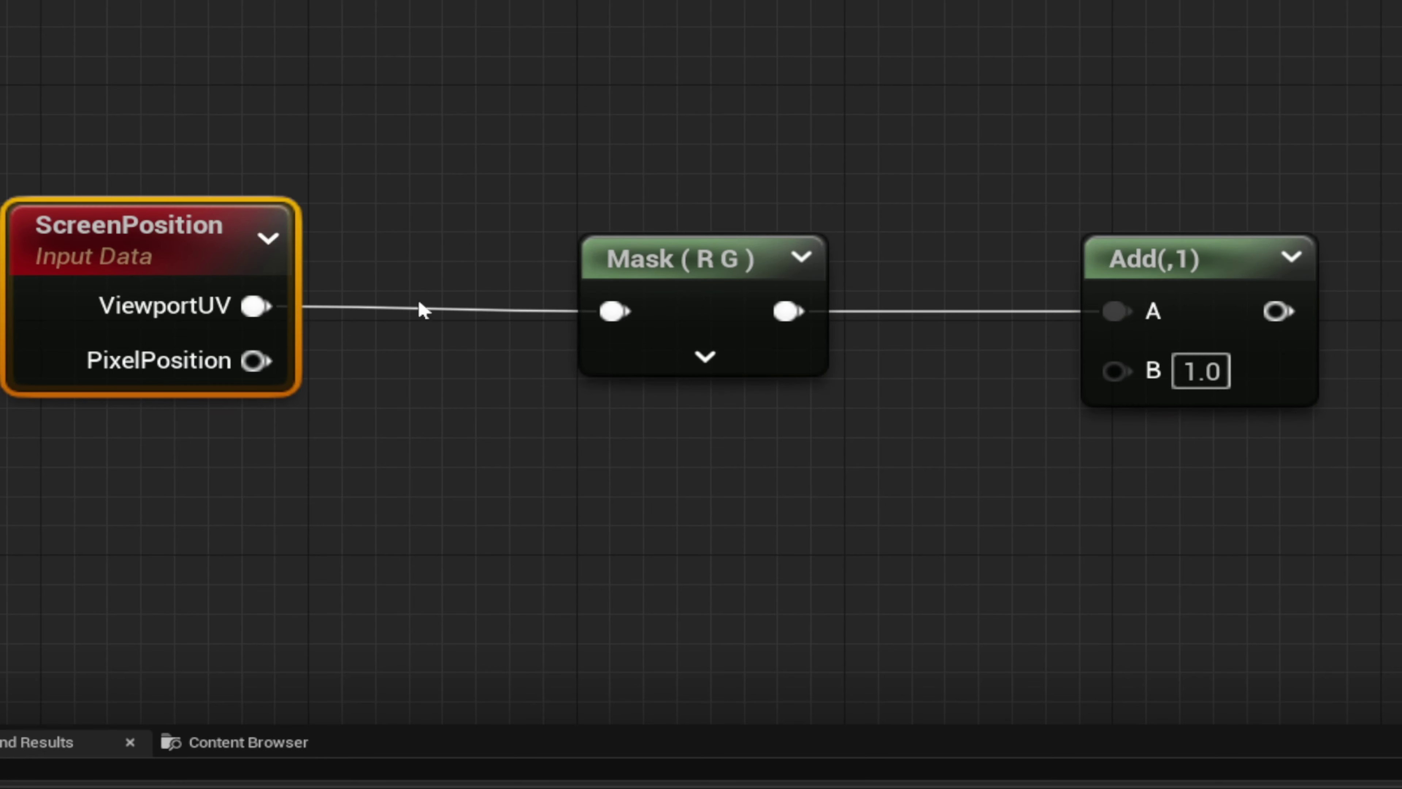
left_click(764, 185)
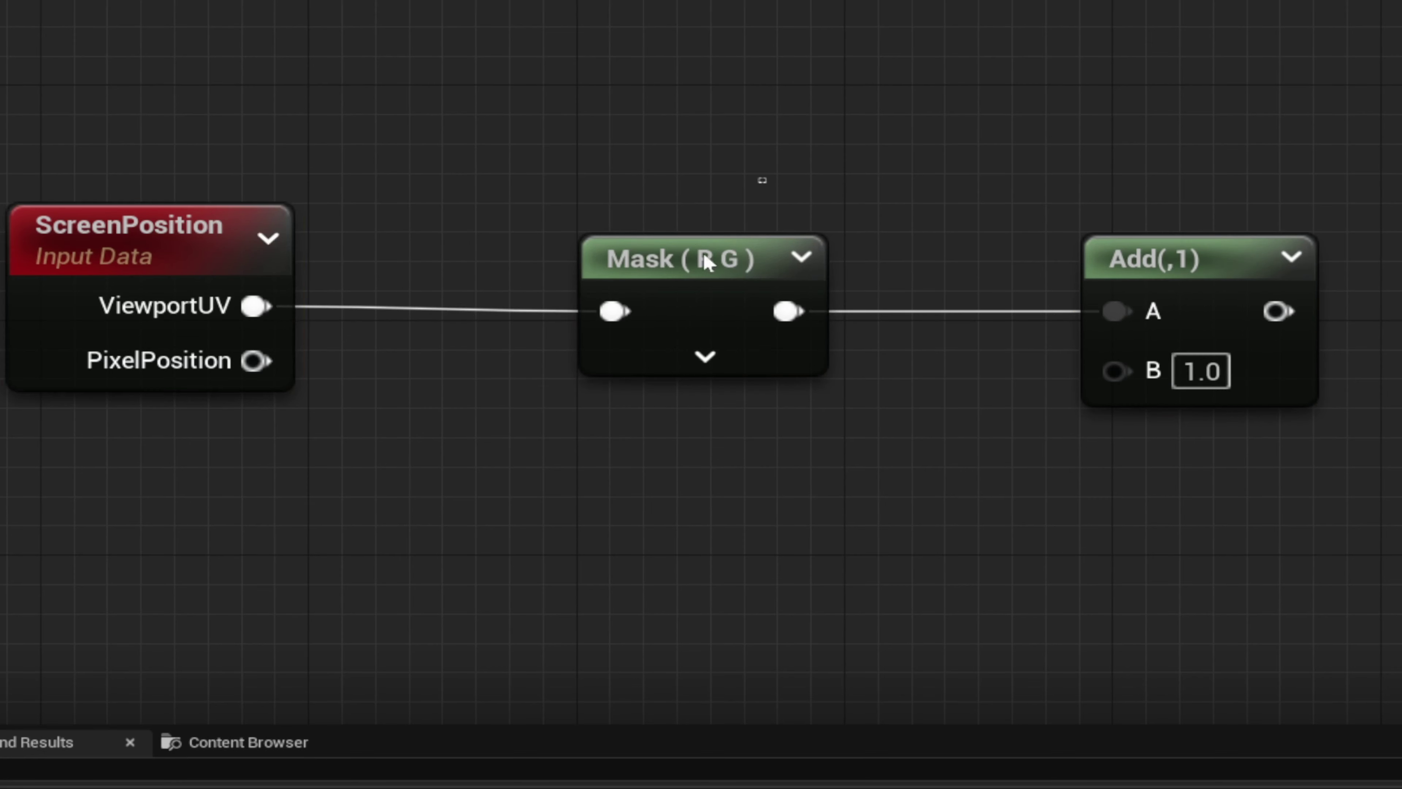
left_click_drag(1297, 128, 1110, 265)
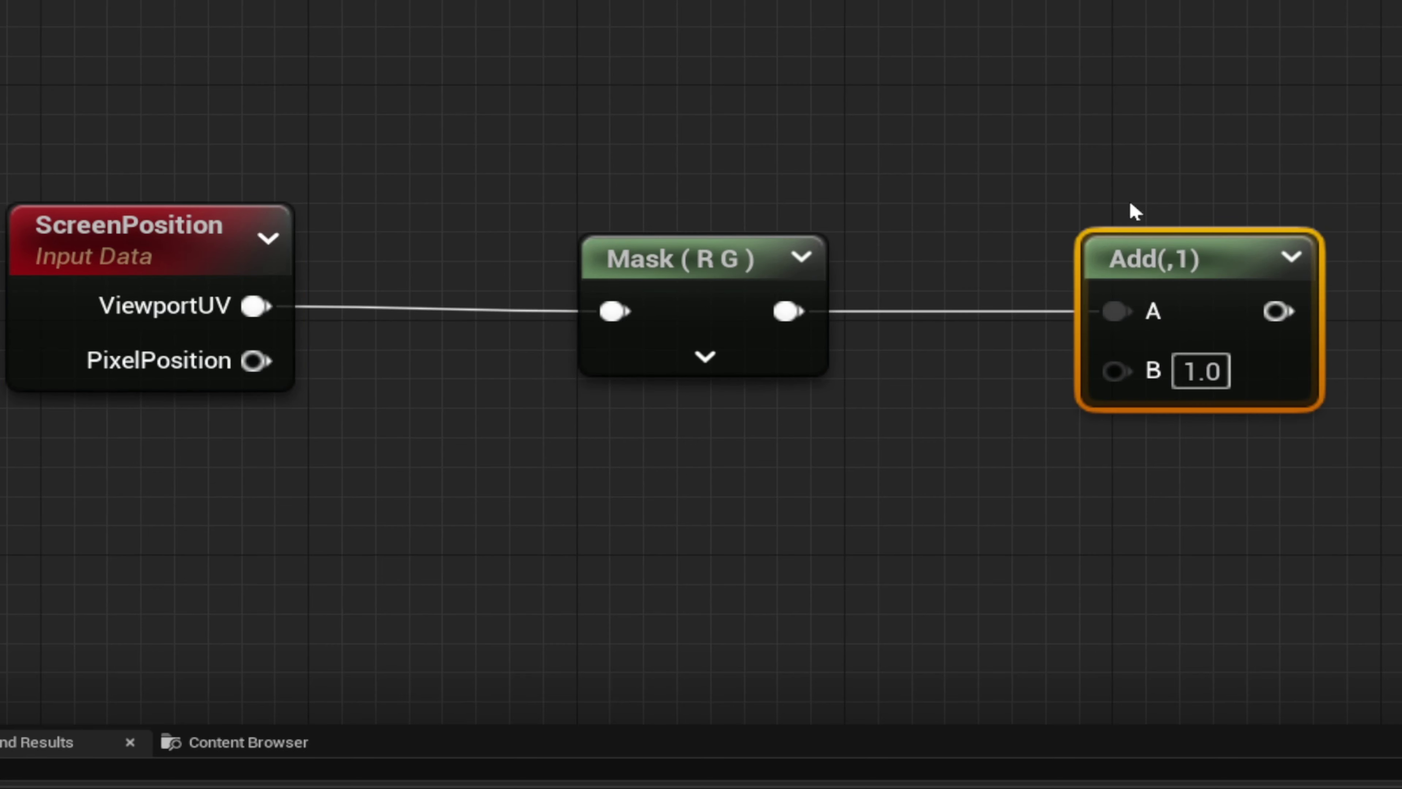
left_click(1132, 207)
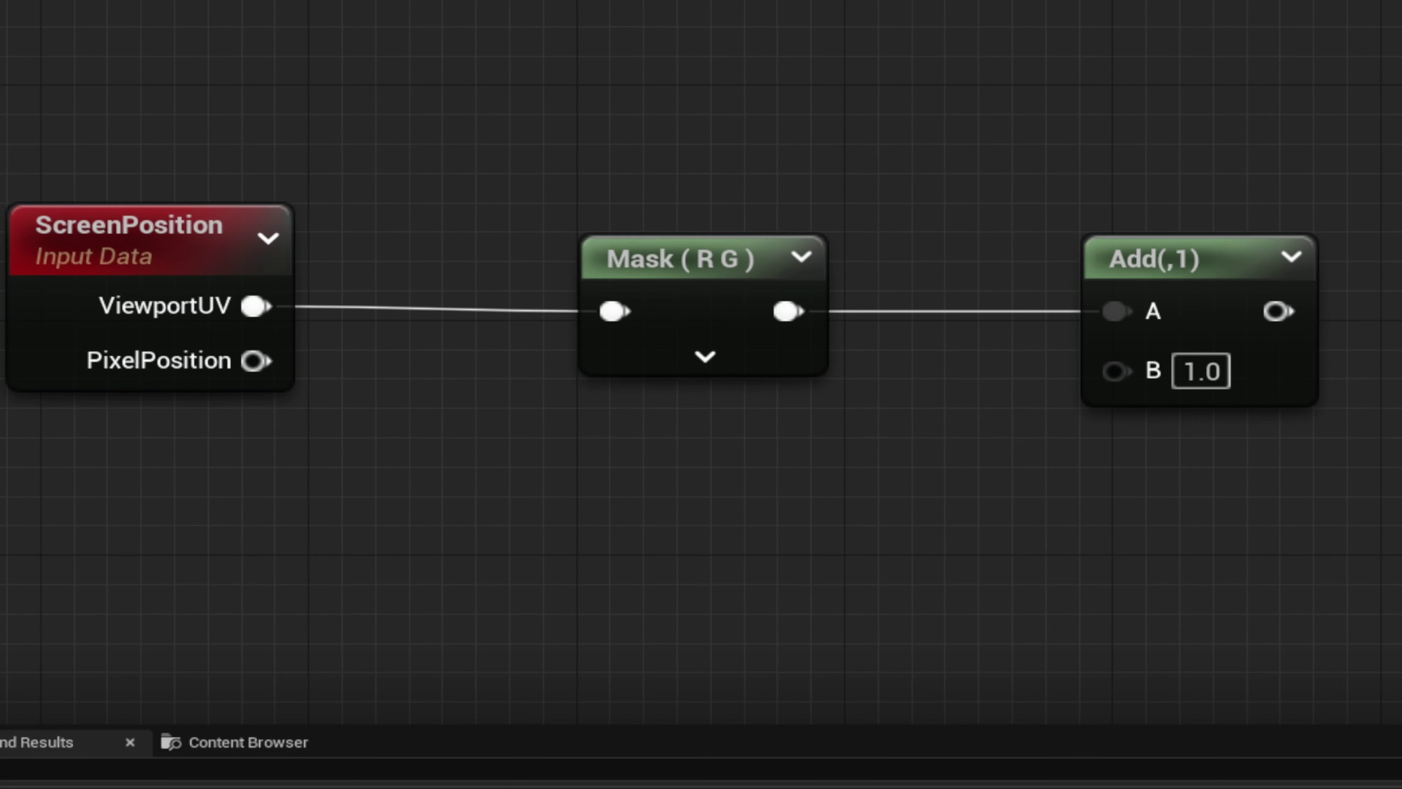
- Add a Constant node in the free space below the Mask (R G) node and set its value to -0.5
right_click_drag(497, 451, 498, 367)
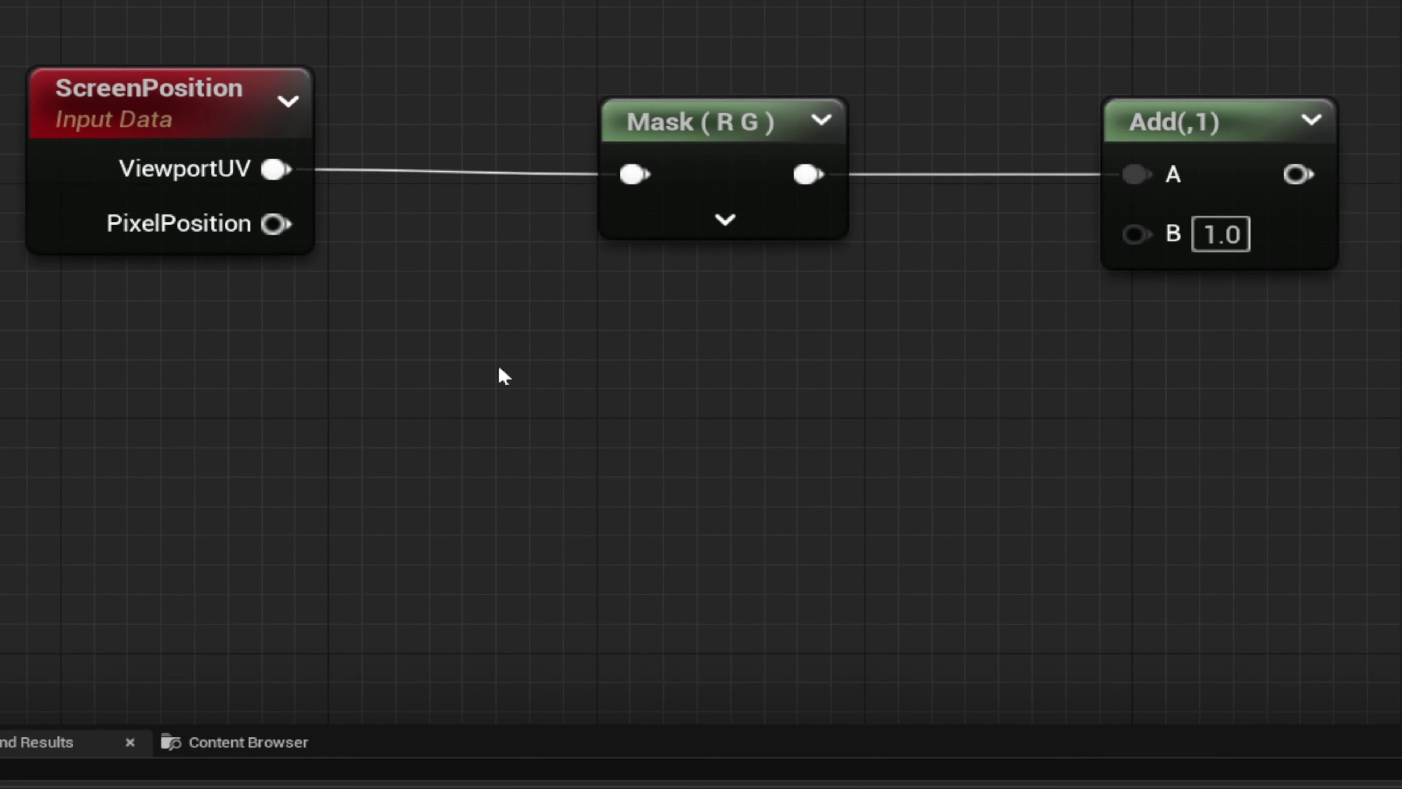
left_click(443, 427)
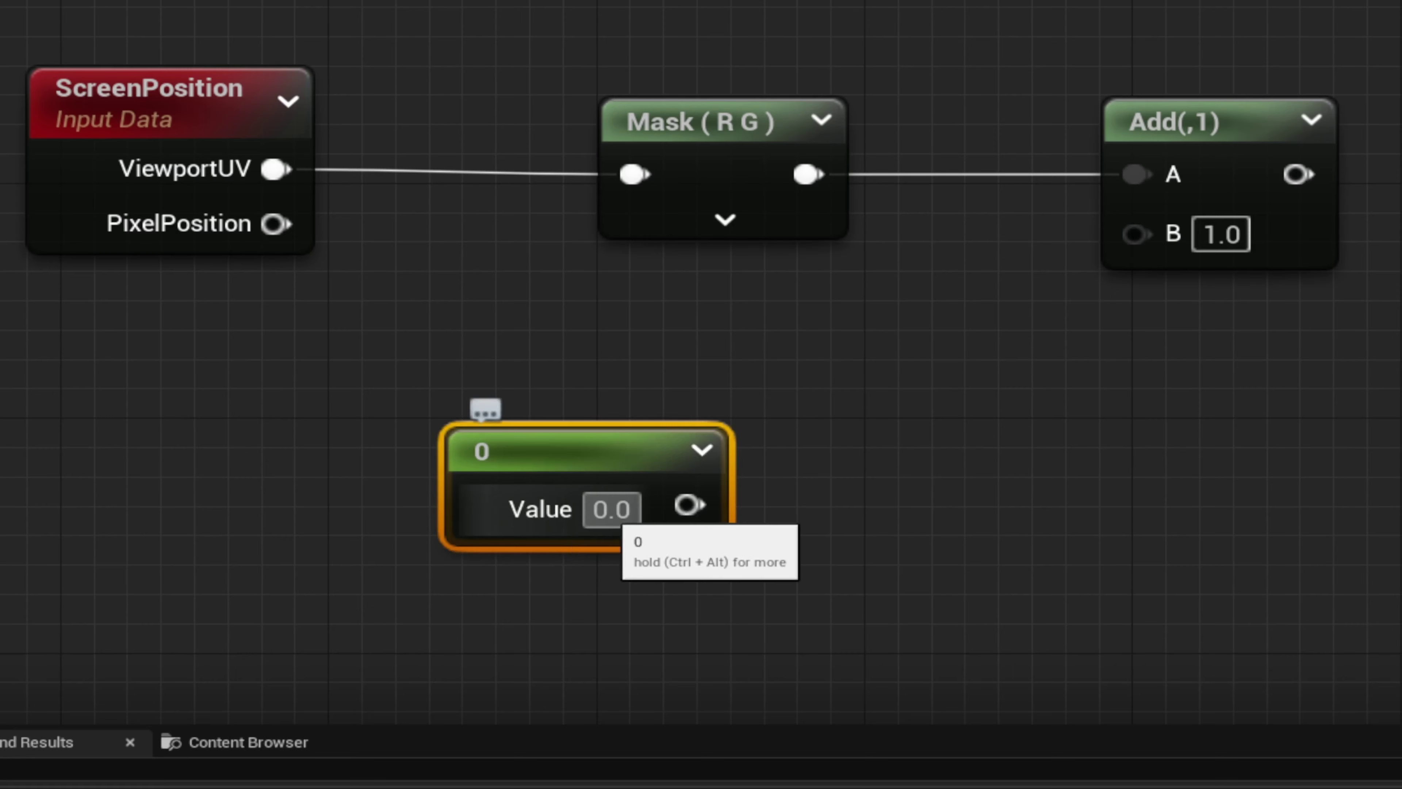
left_click(612, 510)
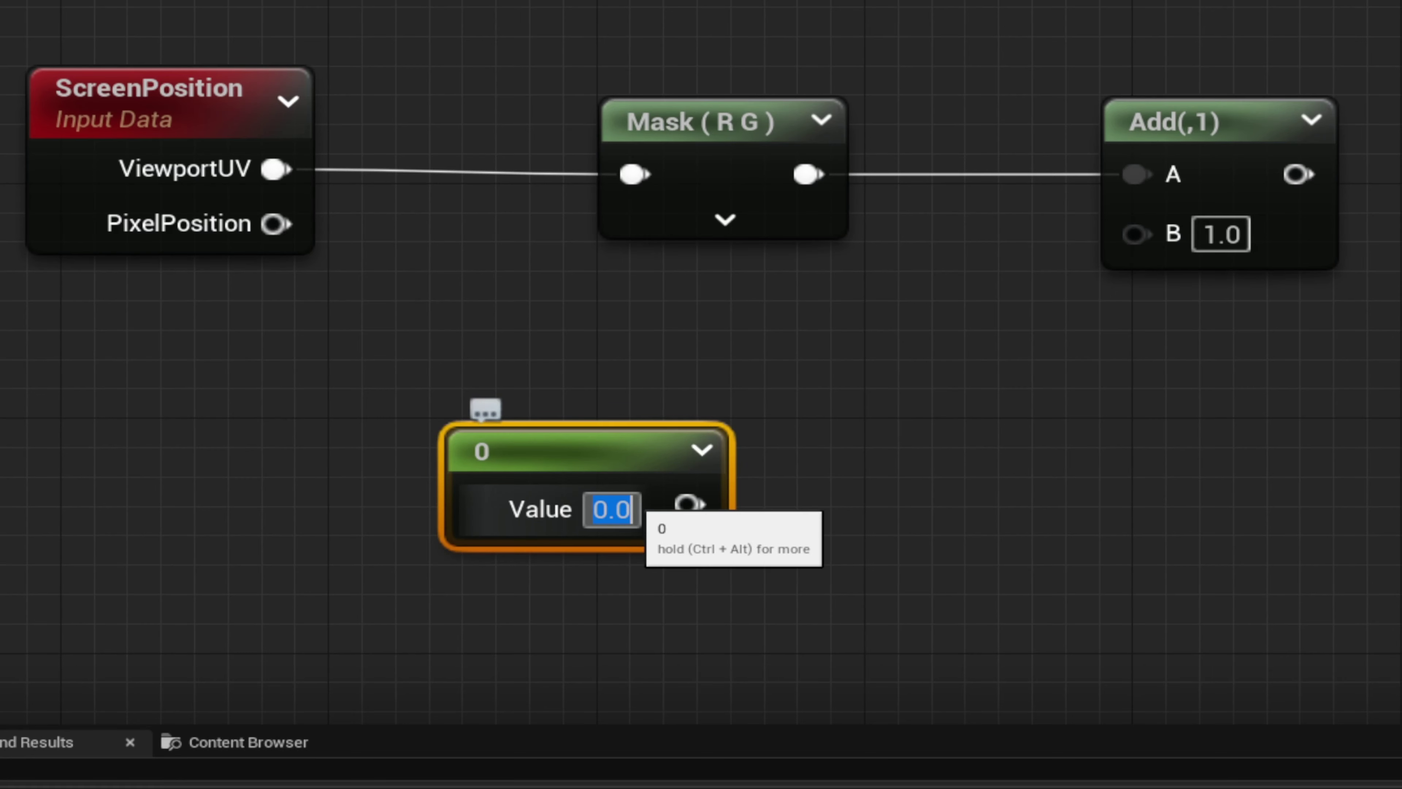
type("-0.5")
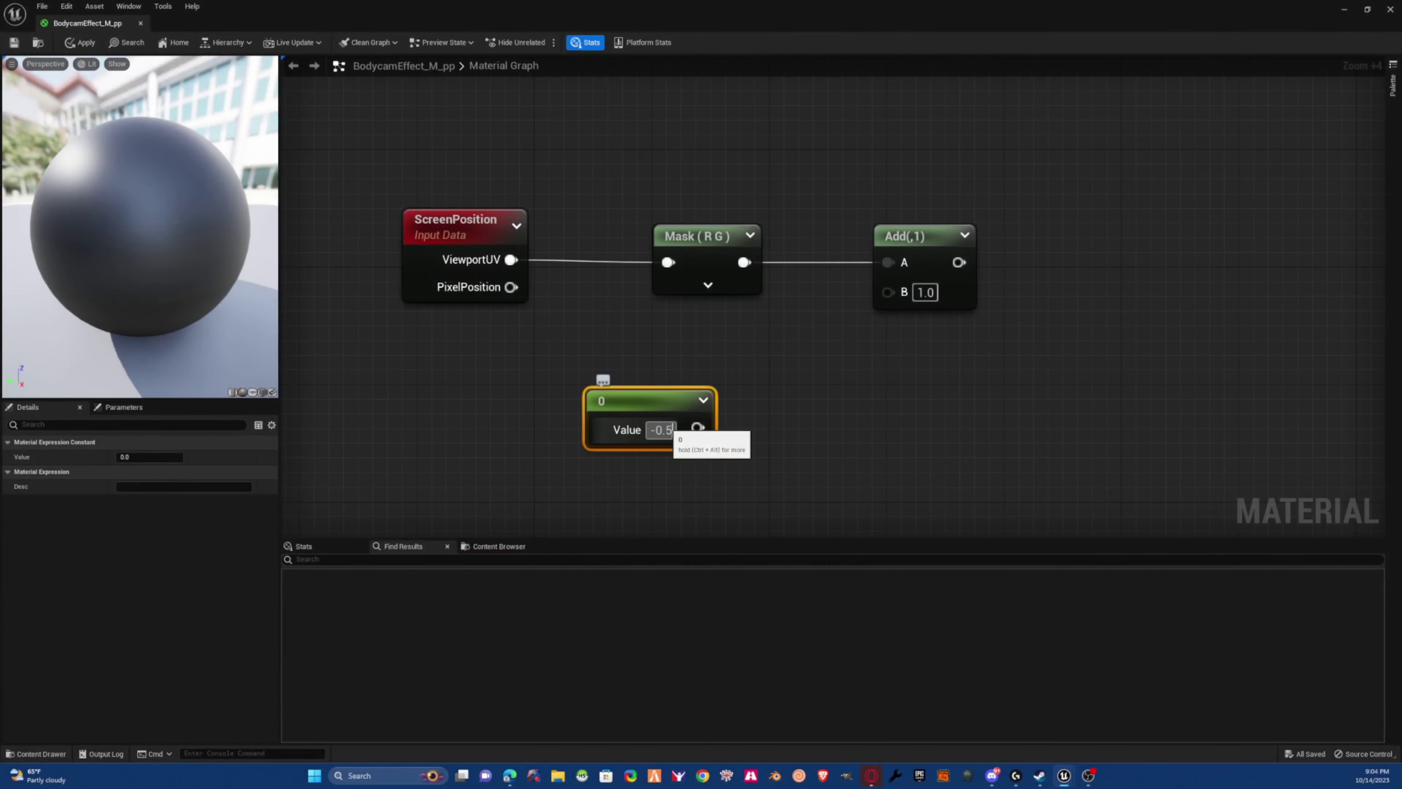
key("Return")
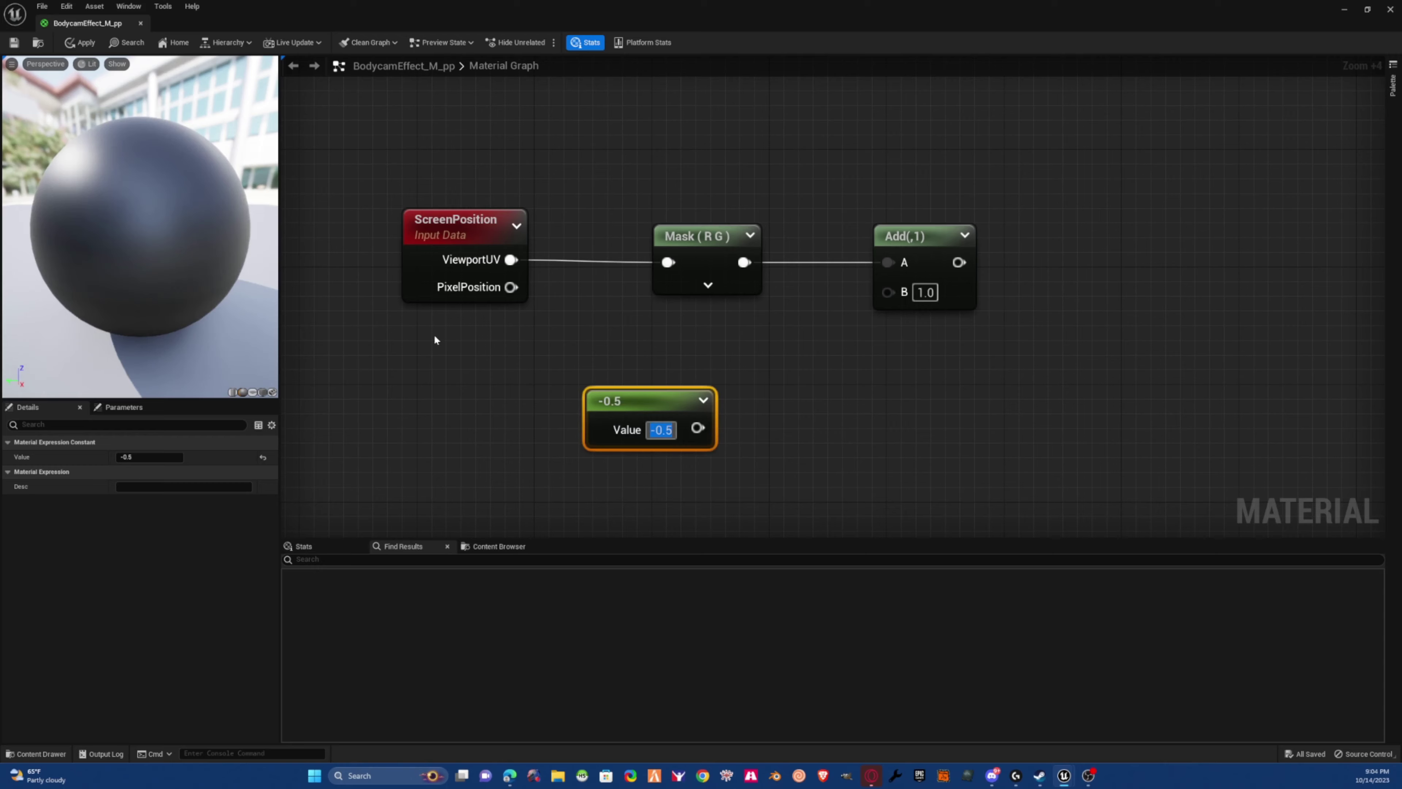
left_click(441, 218)
left_click(635, 212)
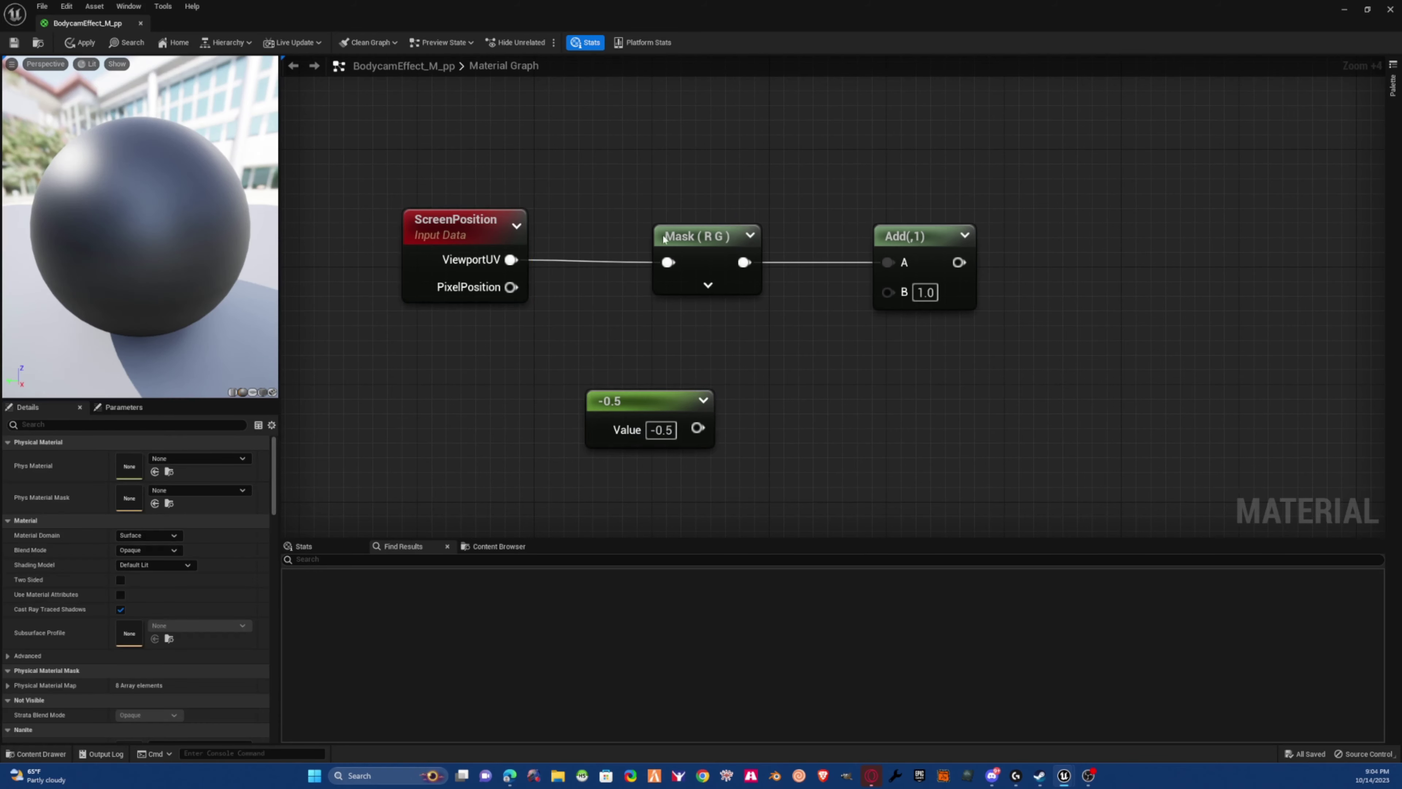
left_click(712, 236)
left_click(962, 176)
left_click(916, 237)
left_click(572, 419)
left_click(675, 402)
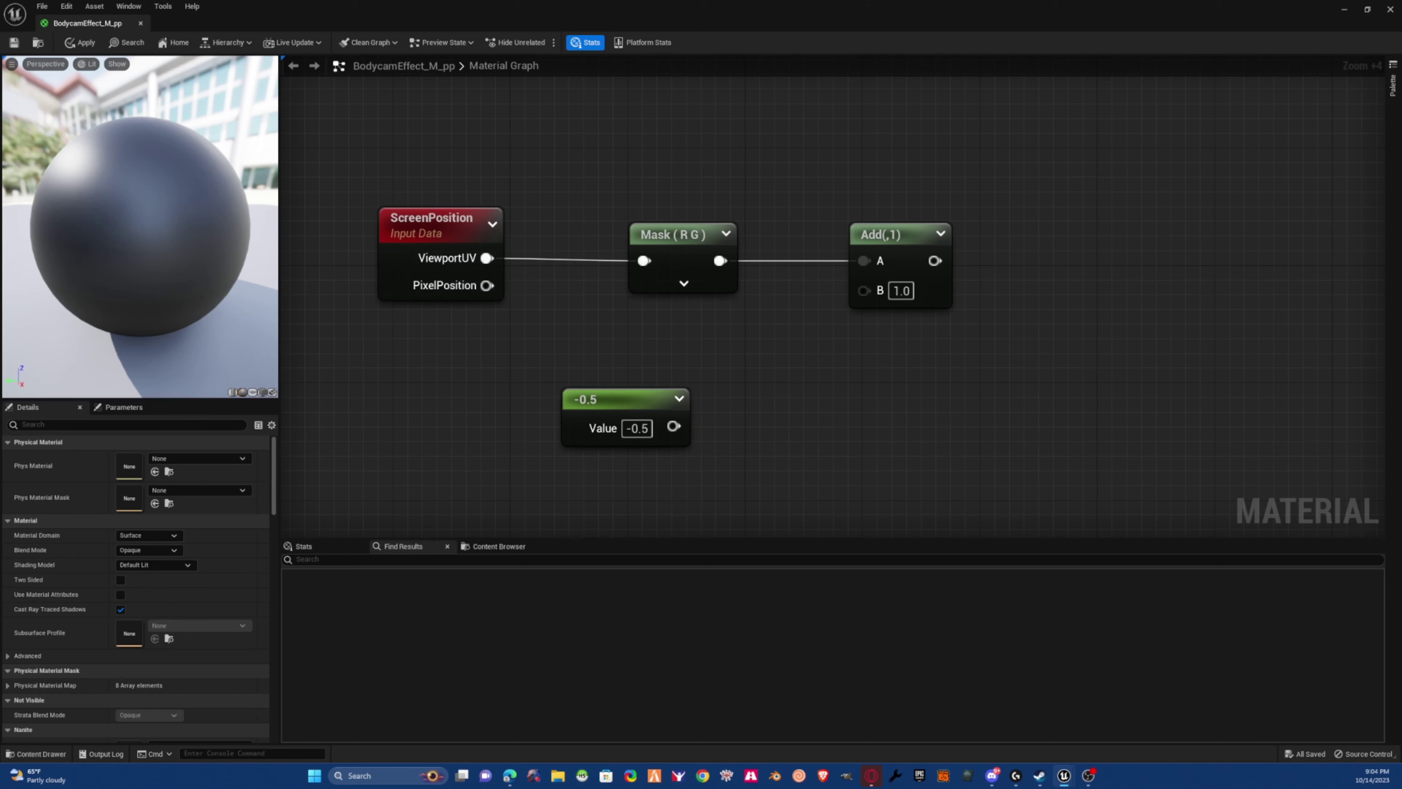
key("alt+Tab")
- Connect the -0.5 constant to Add's B input and feed Add's output into the UVs input of a new RadialGradientExponential node
left_click_drag(690, 428, 861, 293)
right_click_drag(948, 343, 691, 330)
left_click_drag(651, 248, 821, 311)
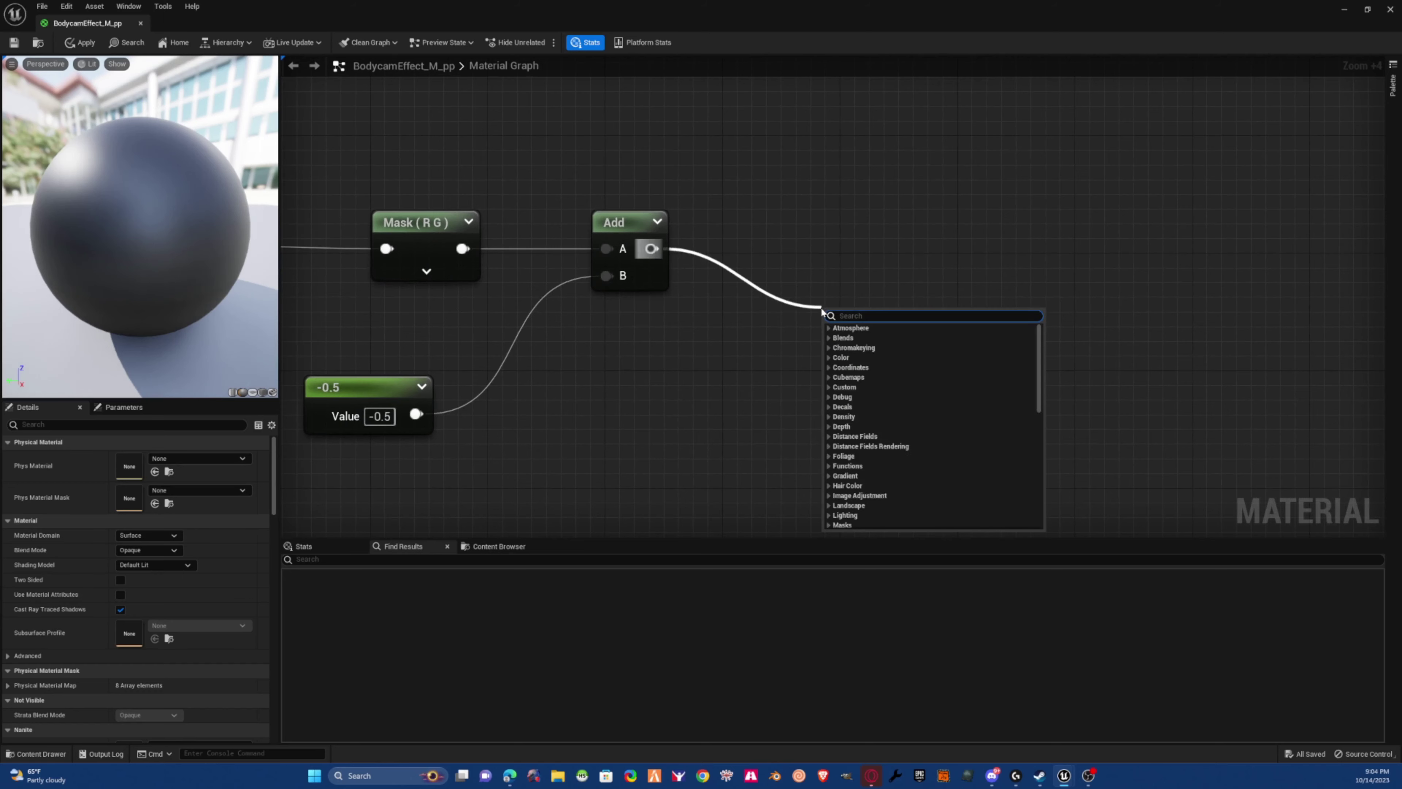
type("ra")
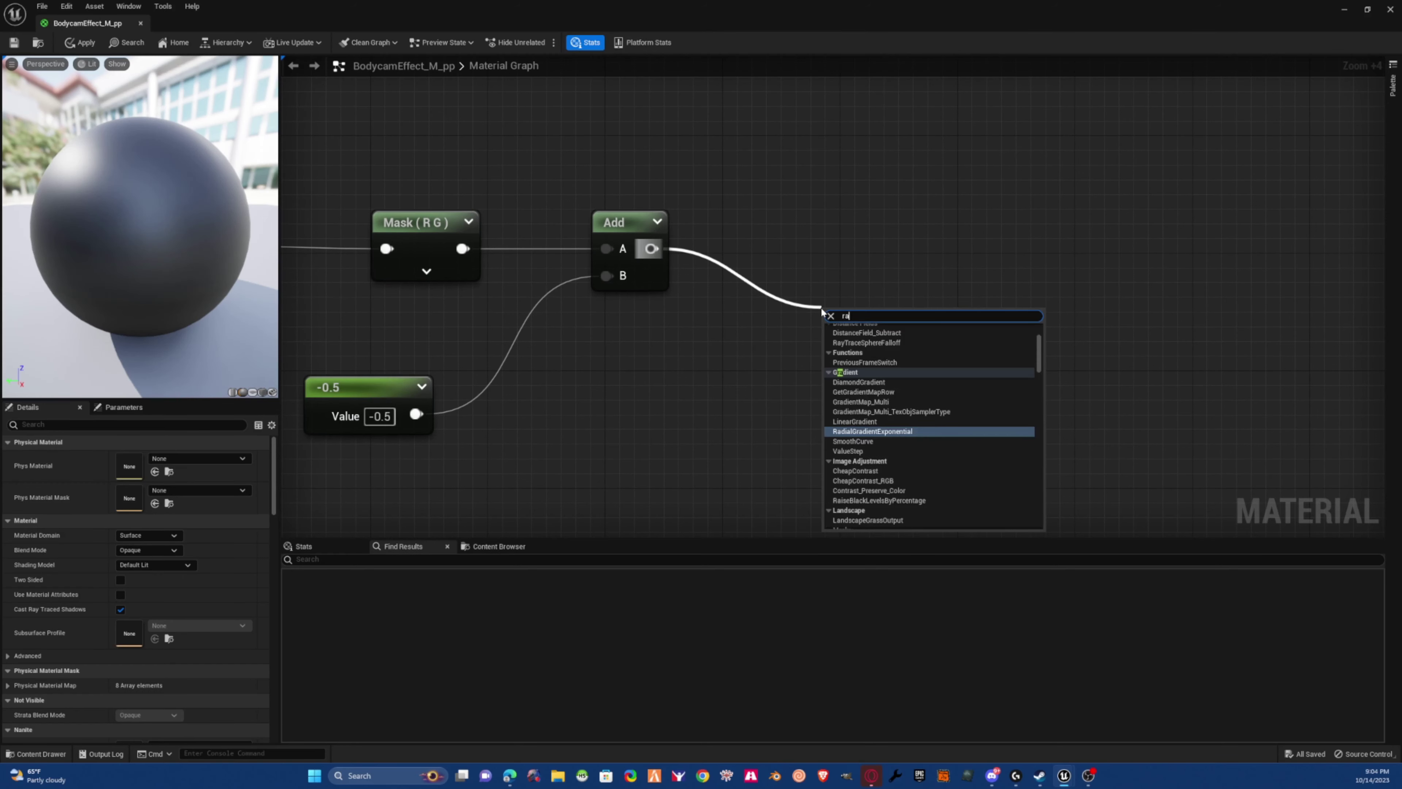
type("dia")
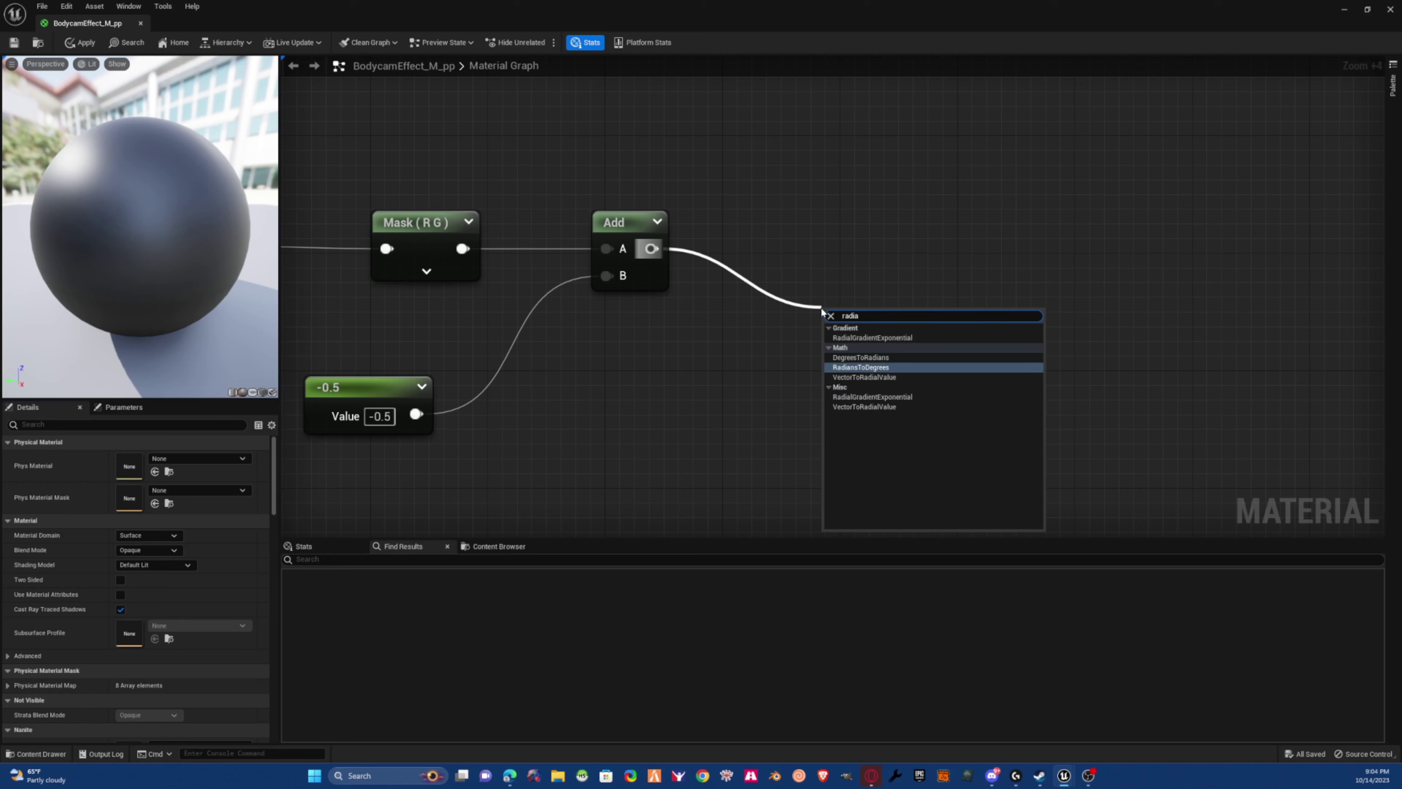
key("Up")
key("Up")
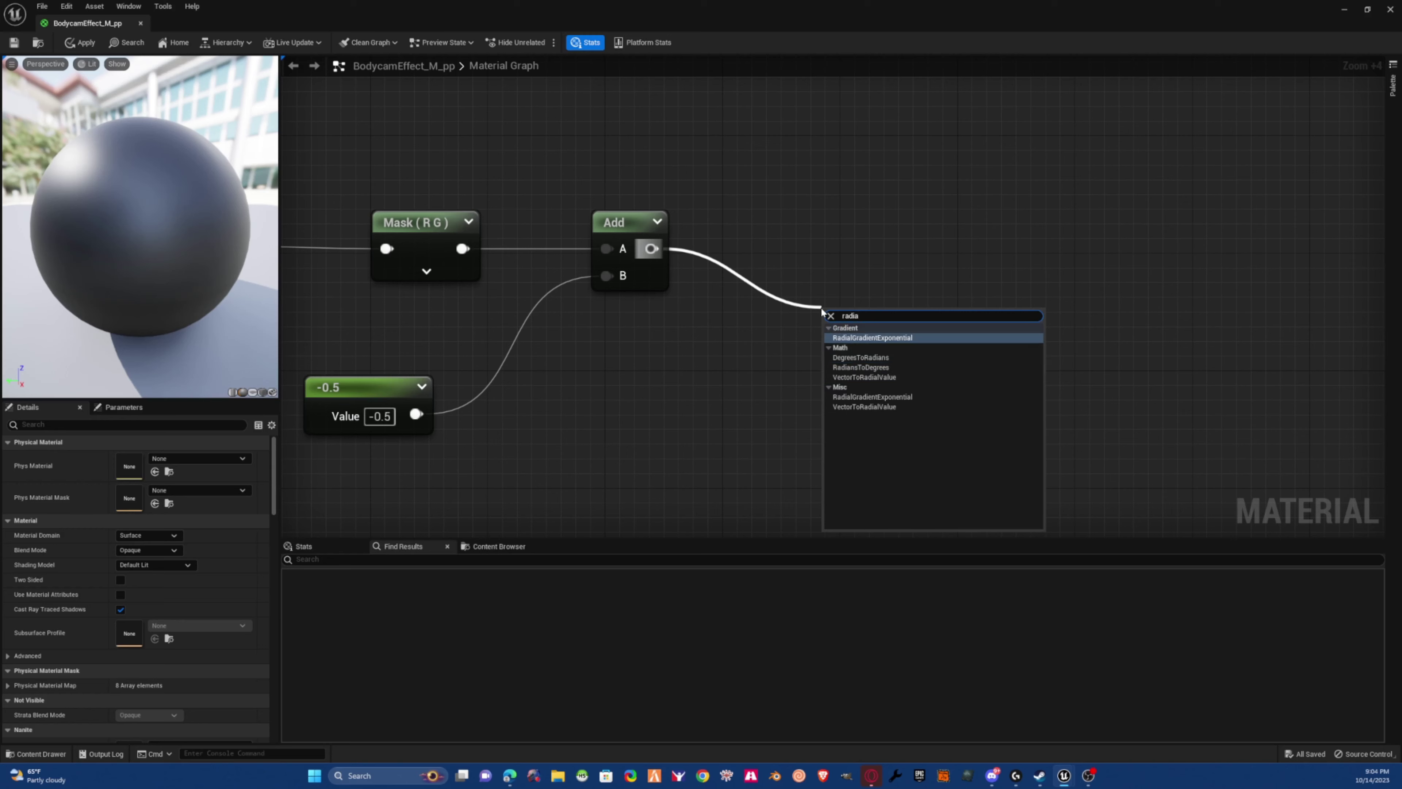
key("Return")
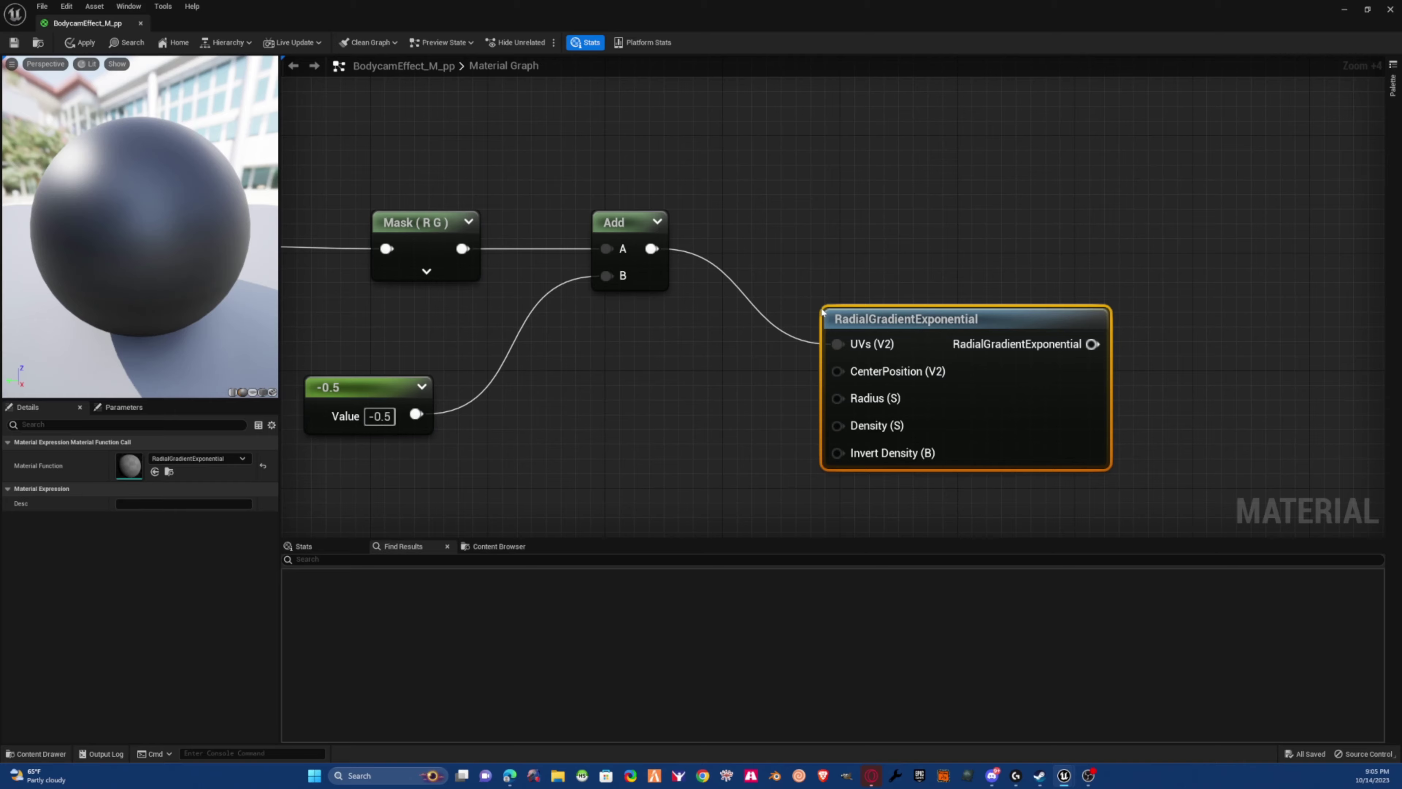
scroll(822, 313, "up", 3)
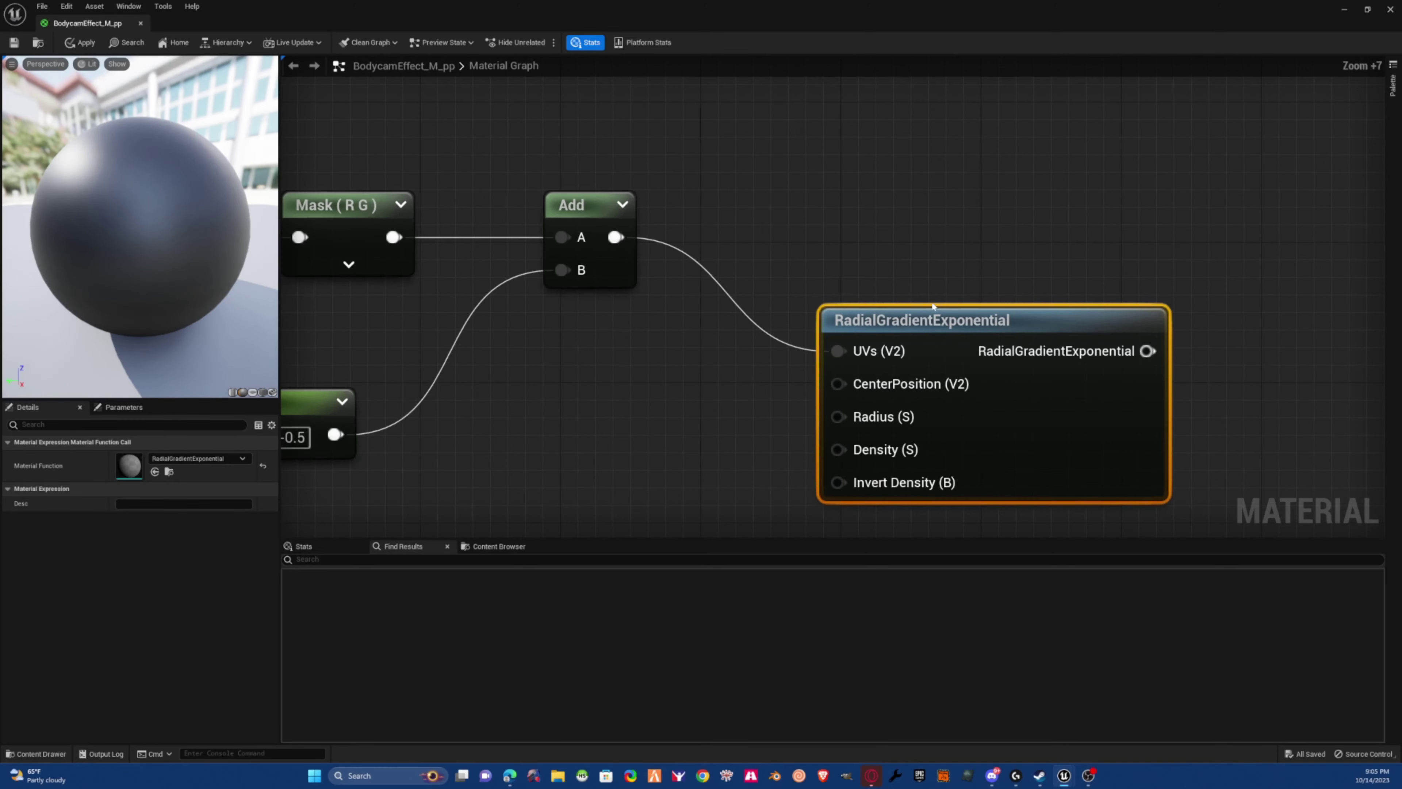
right_click_drag(948, 259, 844, 244)
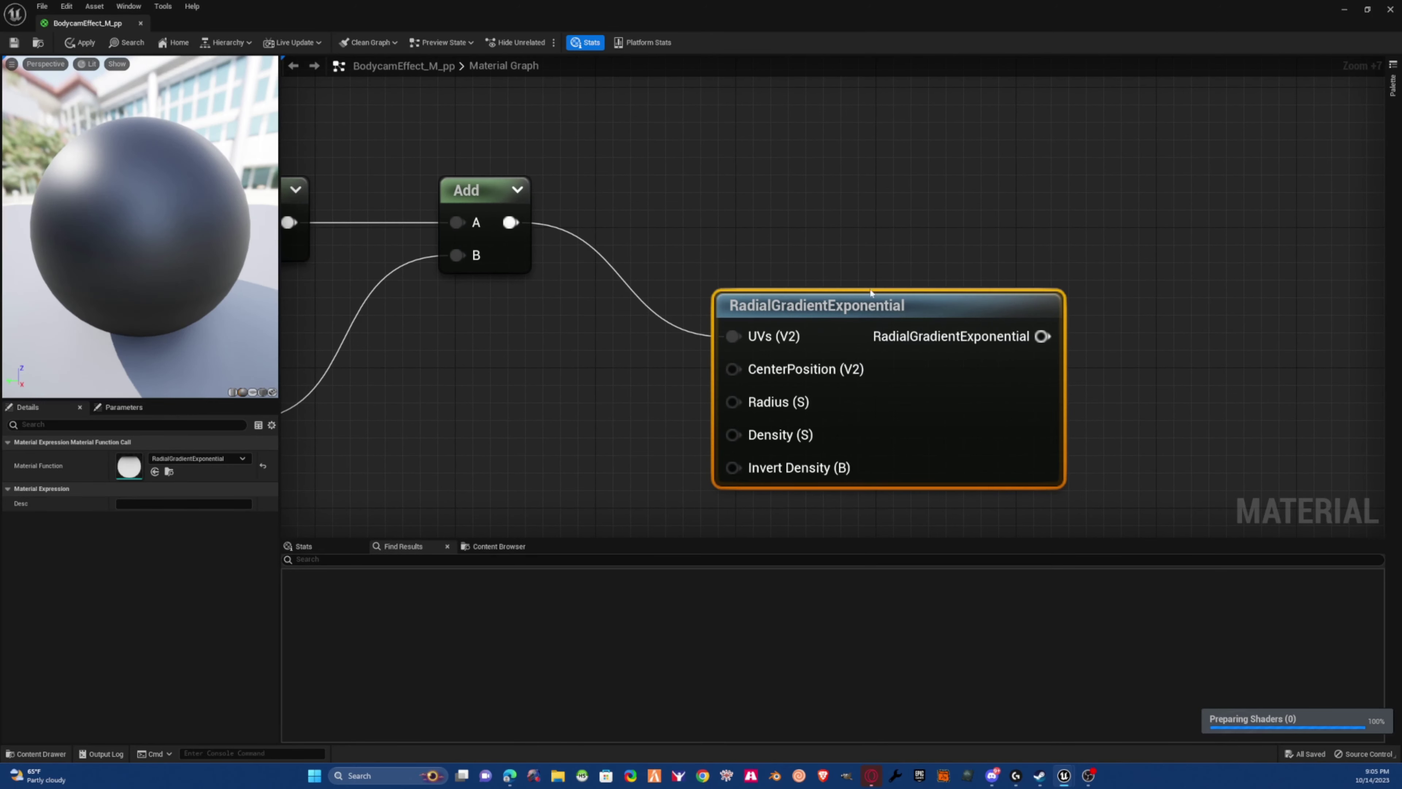
left_click_drag(874, 299, 876, 289)
right_click_drag(876, 288, 843, 243)
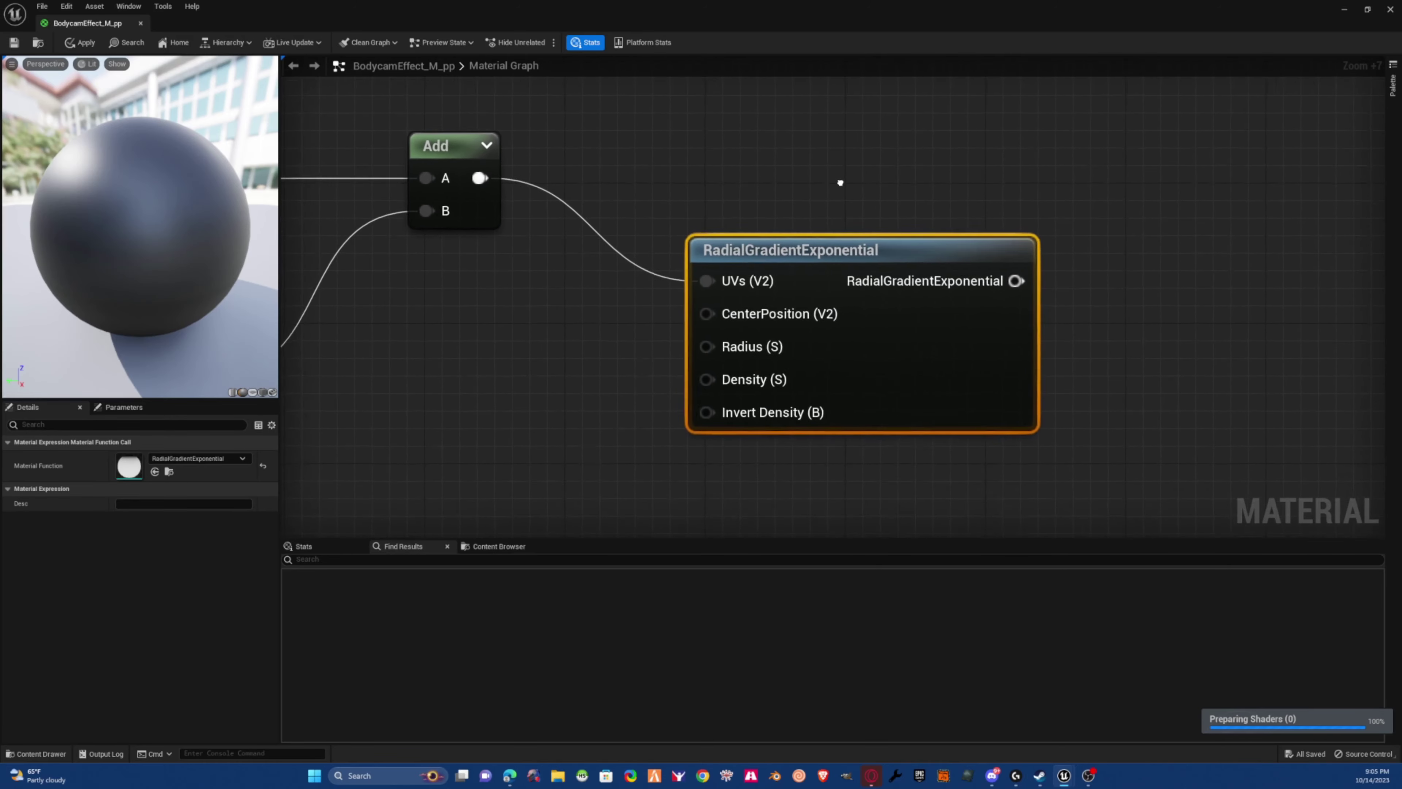
- Add a Constant node with value 0 in the space between the -0.5 constant and the RadialGradientExponential node
key("alt+Tab")
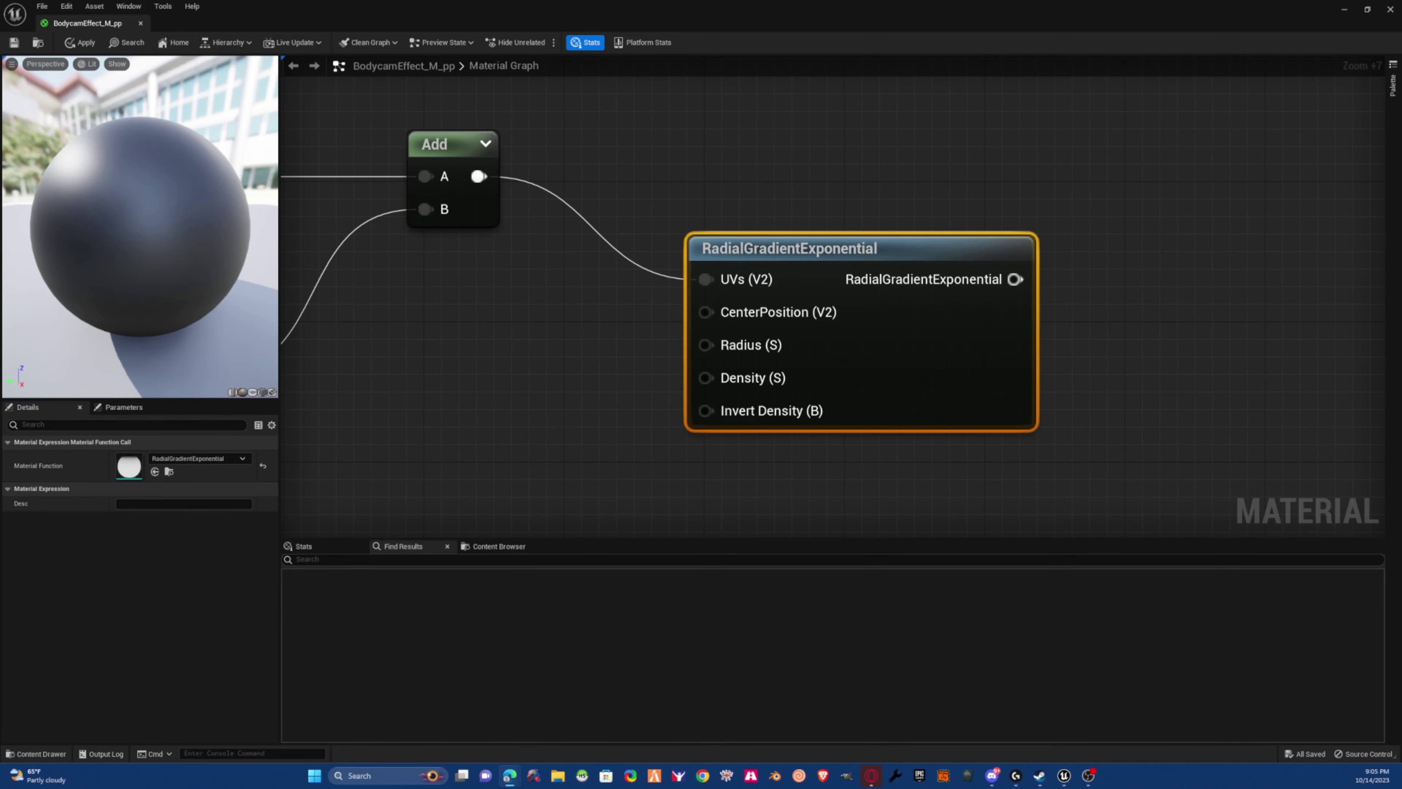
right_click_drag(665, 421, 606, 372)
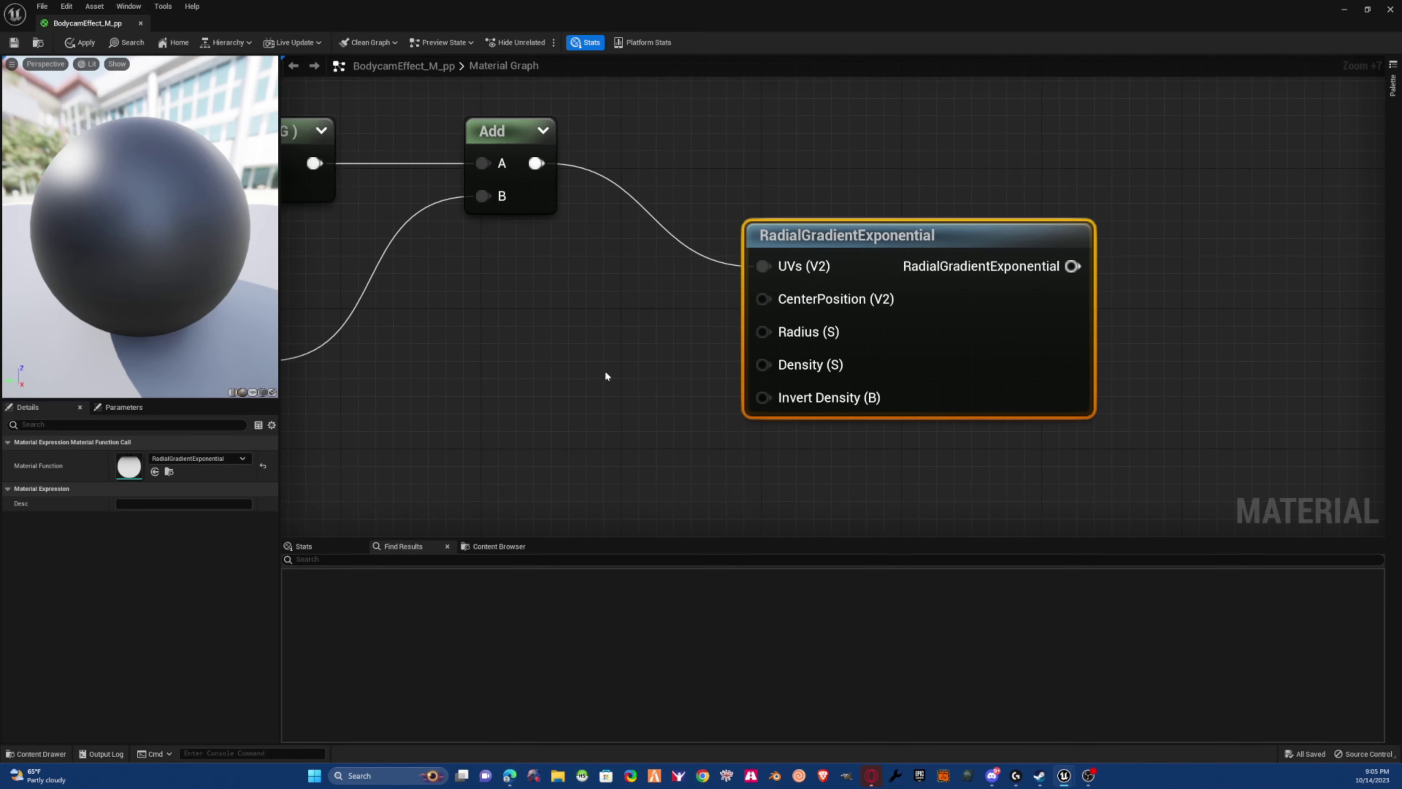
key("1")
left_click(570, 332)
left_click_drag(630, 344, 541, 322)
right_click_drag(545, 321, 619, 261)
mouse_move(501, 322)
right_mouse_down()
mouse_move(611, 333)
mouse_move(486, 301)
right_mouse_up()
left_click(436, 273)
left_click(488, 303)
right_click_drag(323, 287, 443, 290)
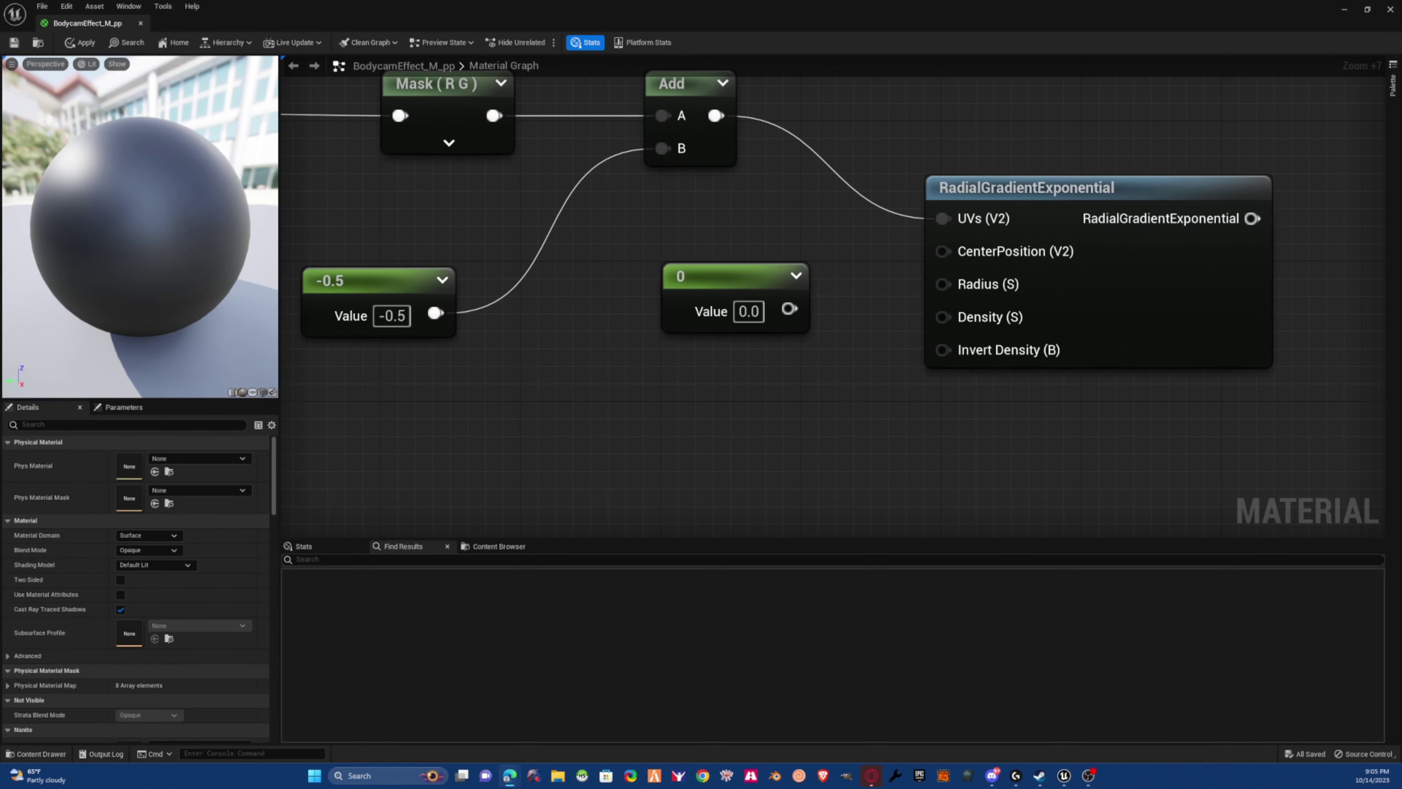
- Connect the 0 constant to the CenterPosition (V2) input of RadialGradientExponential and move the constant closer to that node
right_click_drag(792, 420, 703, 403)
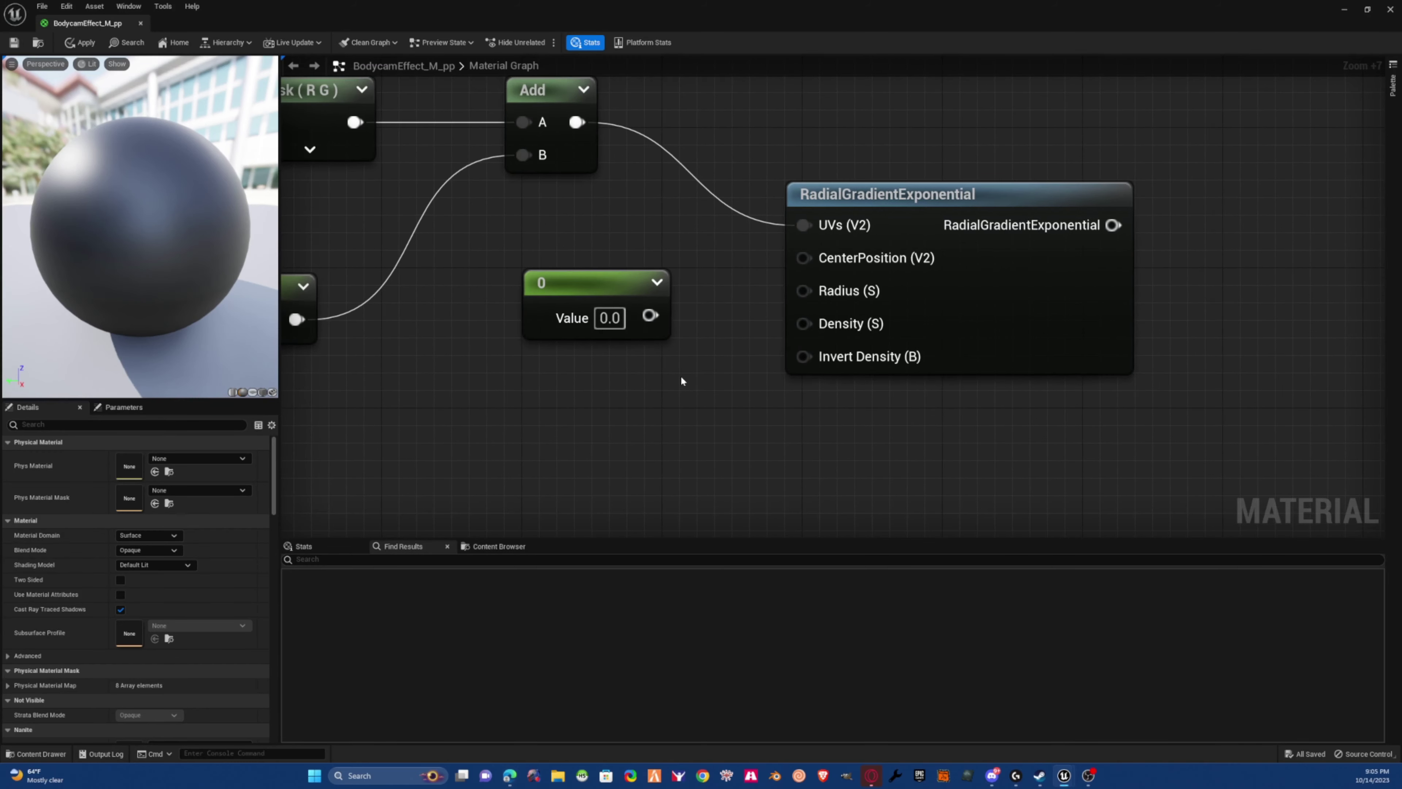
left_click_drag(650, 316, 803, 258)
left_click_drag(571, 296, 605, 279)
left_click(572, 234)
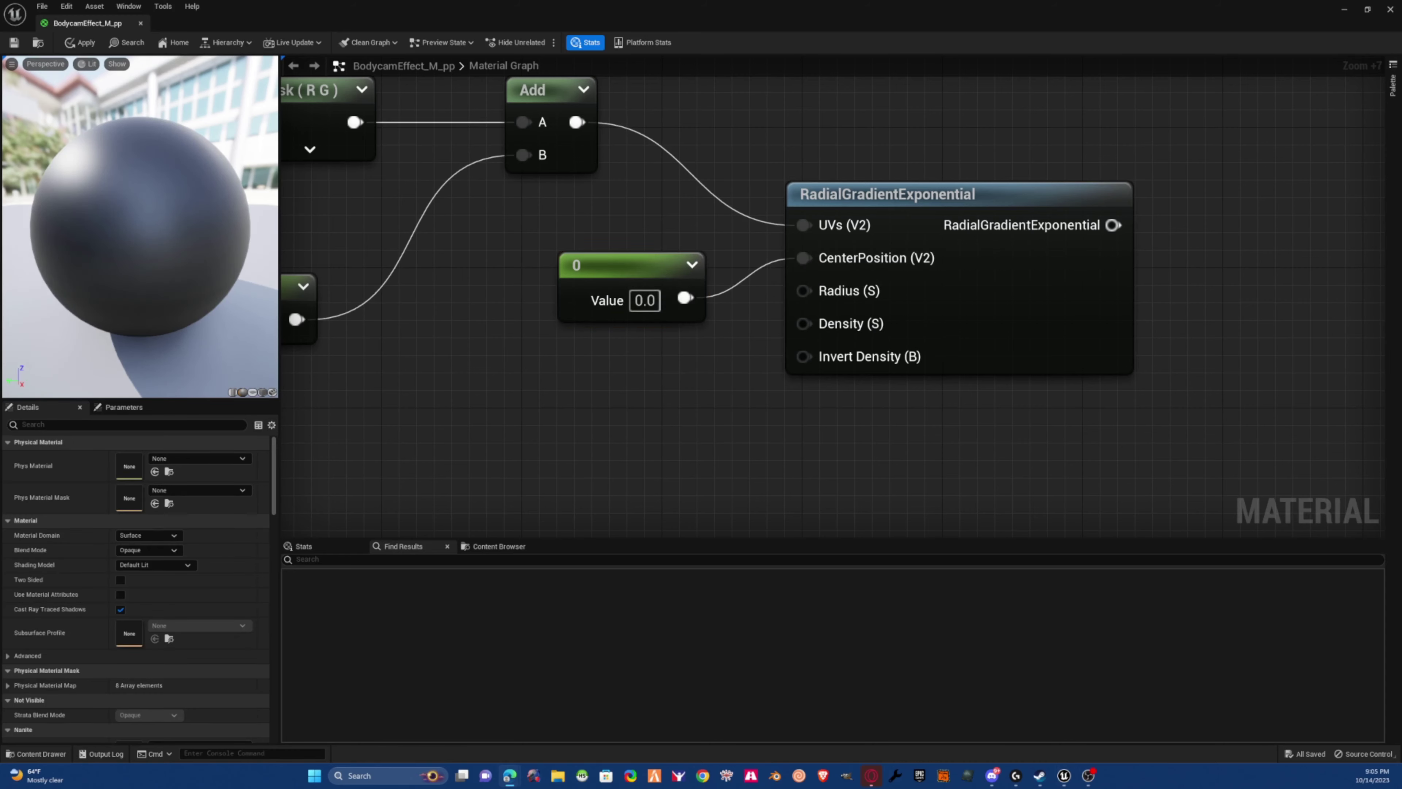
left_click(663, 274)
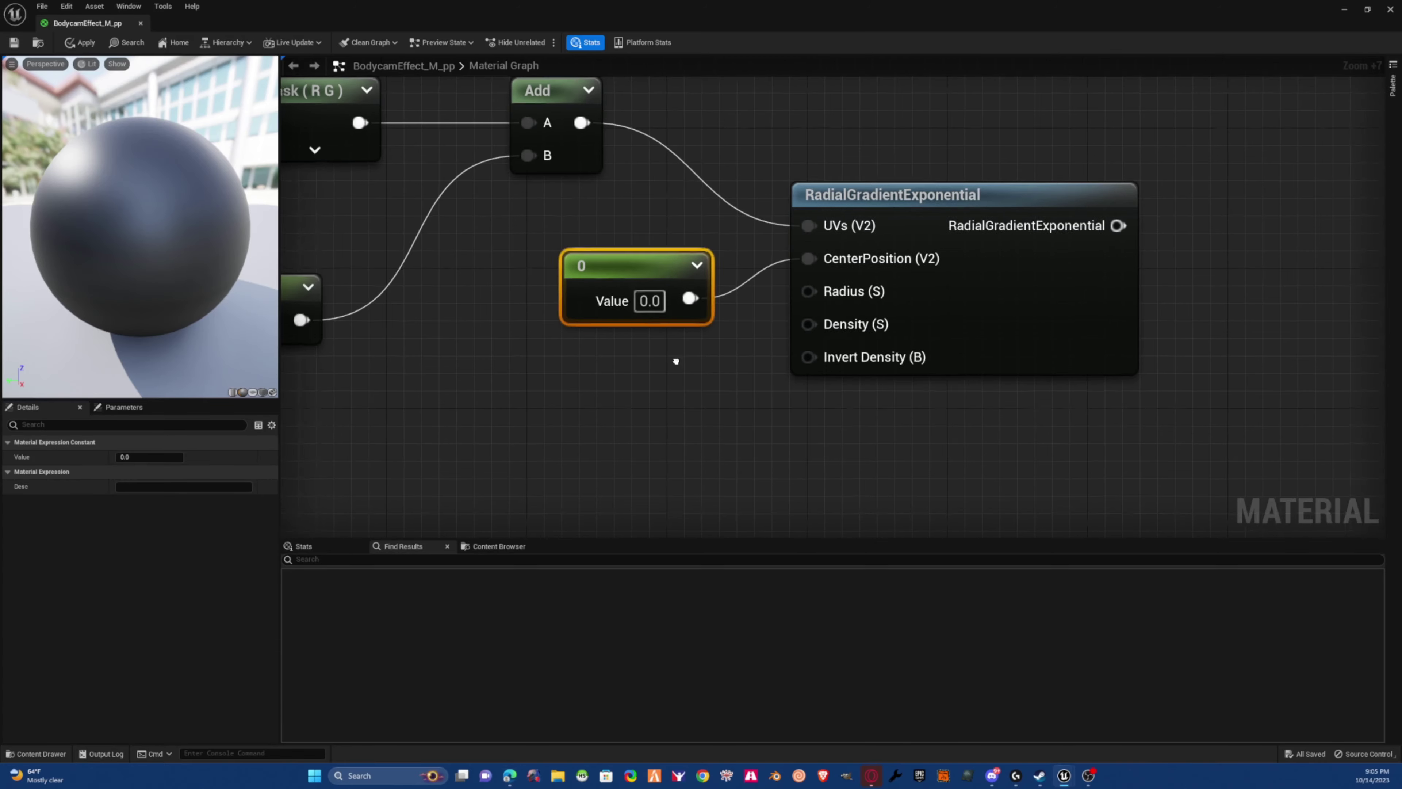
right_click_drag(554, 401, 718, 388)
left_click(672, 385)
scroll(551, 380, "down", 3)
right_click_drag(615, 382, 515, 413)
right_click_drag(730, 413, 636, 403)
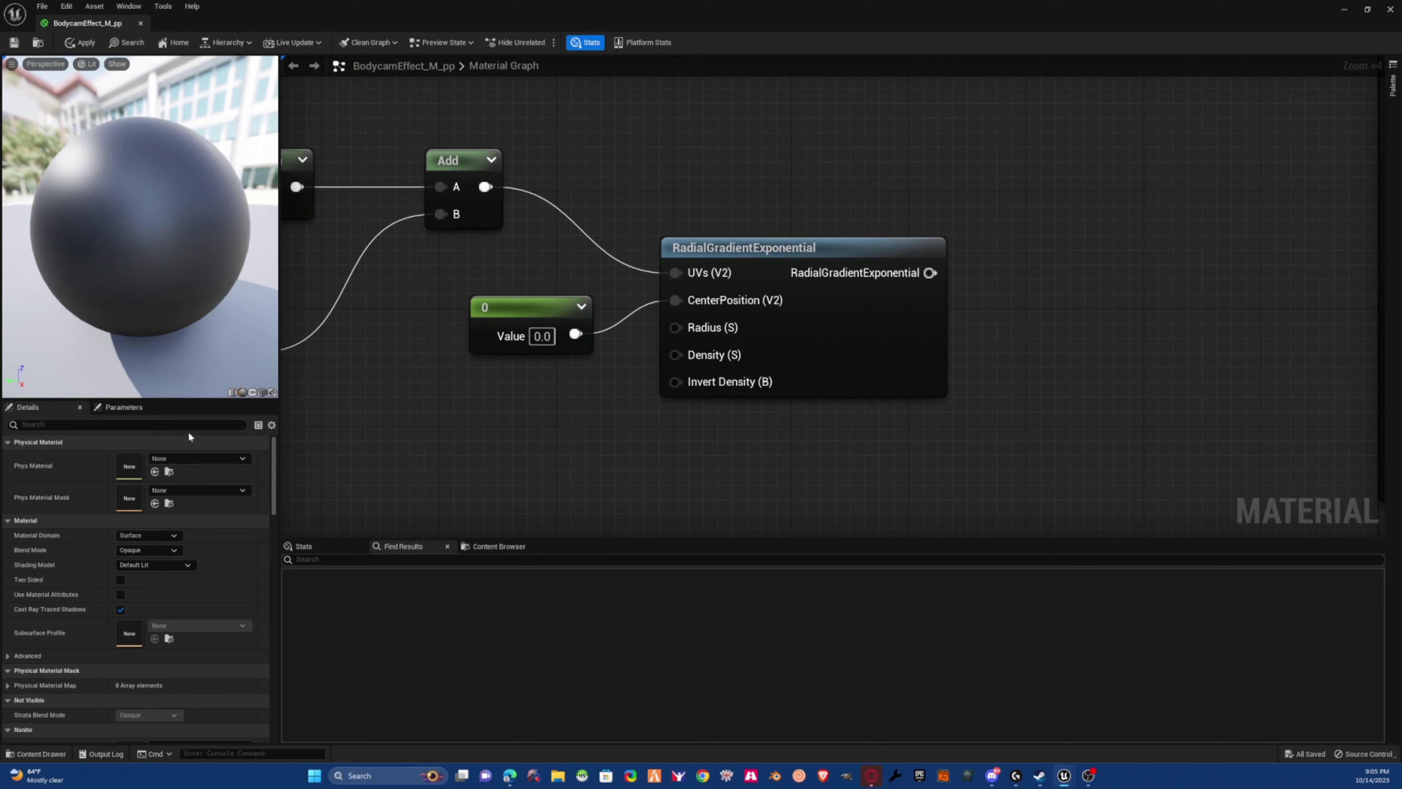
key("alt+Tab")
- Nudge the 0 constant slightly up and farther away from the RadialGradientExponential node
right_click_drag(617, 448, 626, 420)
left_click(714, 305)
right_click_drag(624, 359, 683, 349)
left_click_drag(565, 272, 548, 258)
left_click(587, 428)
right_click_drag(595, 446, 597, 422)
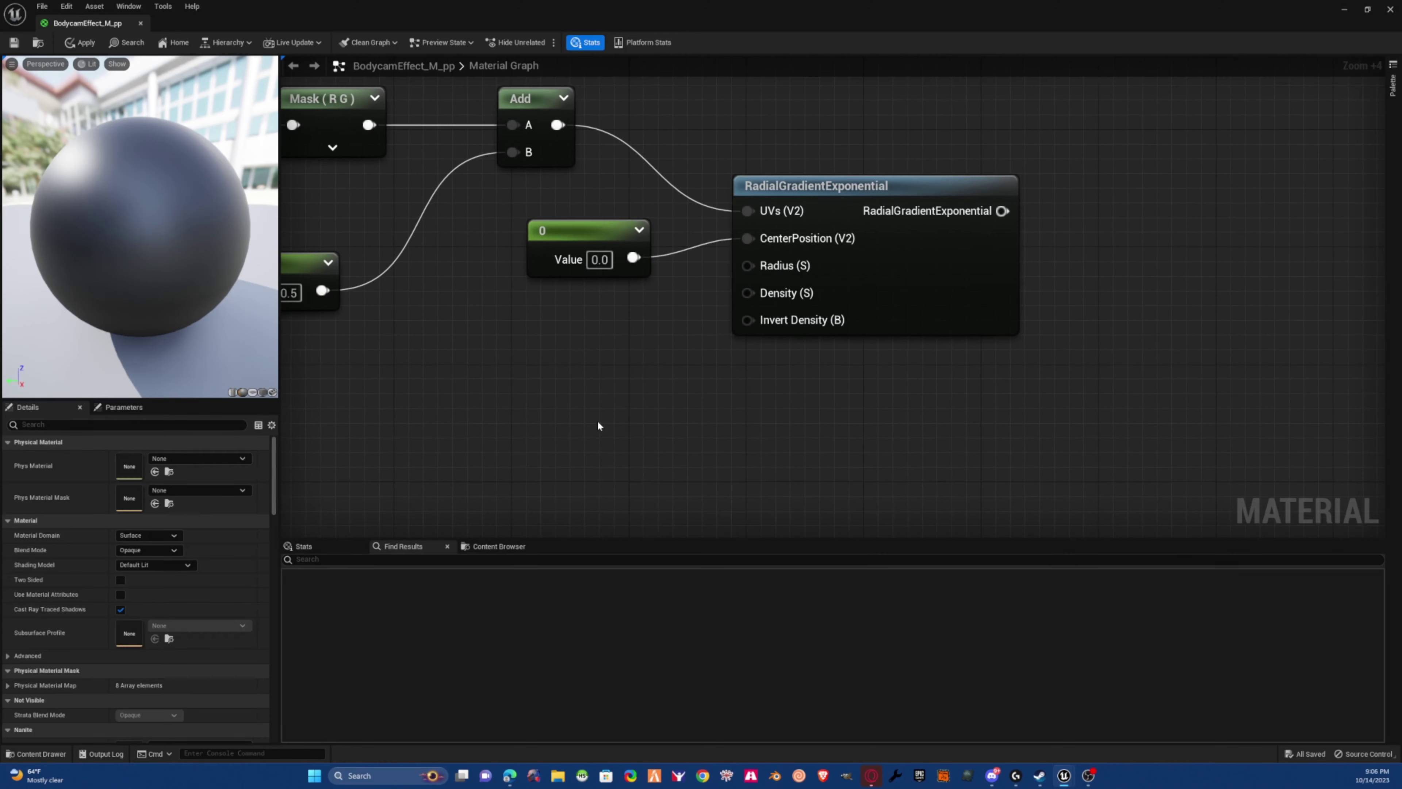
- Add a scalar parameter node below the 0 constant, with ssssss as a placeholder name
right_click(593, 368)
left_click(537, 377)
key("s")
left_click(540, 375)
type("ssssss")
key("Return")
key("ctrl+a")
left_click(610, 356)
left_click(610, 355)
right_click_drag(610, 355, 629, 338)
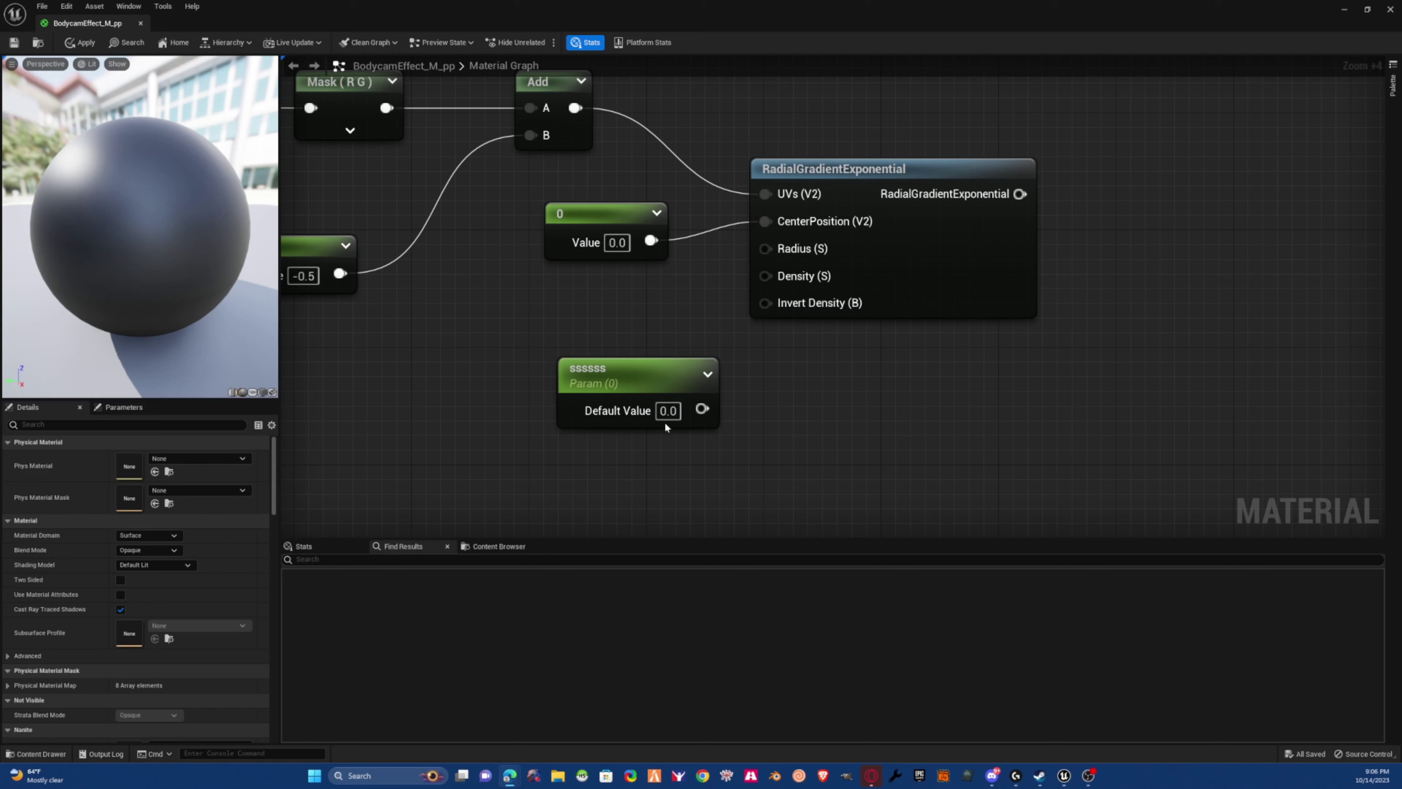
- Rename the ssssss parameter to Area Radius and shift it farther away from the RadialGradientExponential node
left_click(630, 387)
left_click(630, 387)
type("Area Rad")
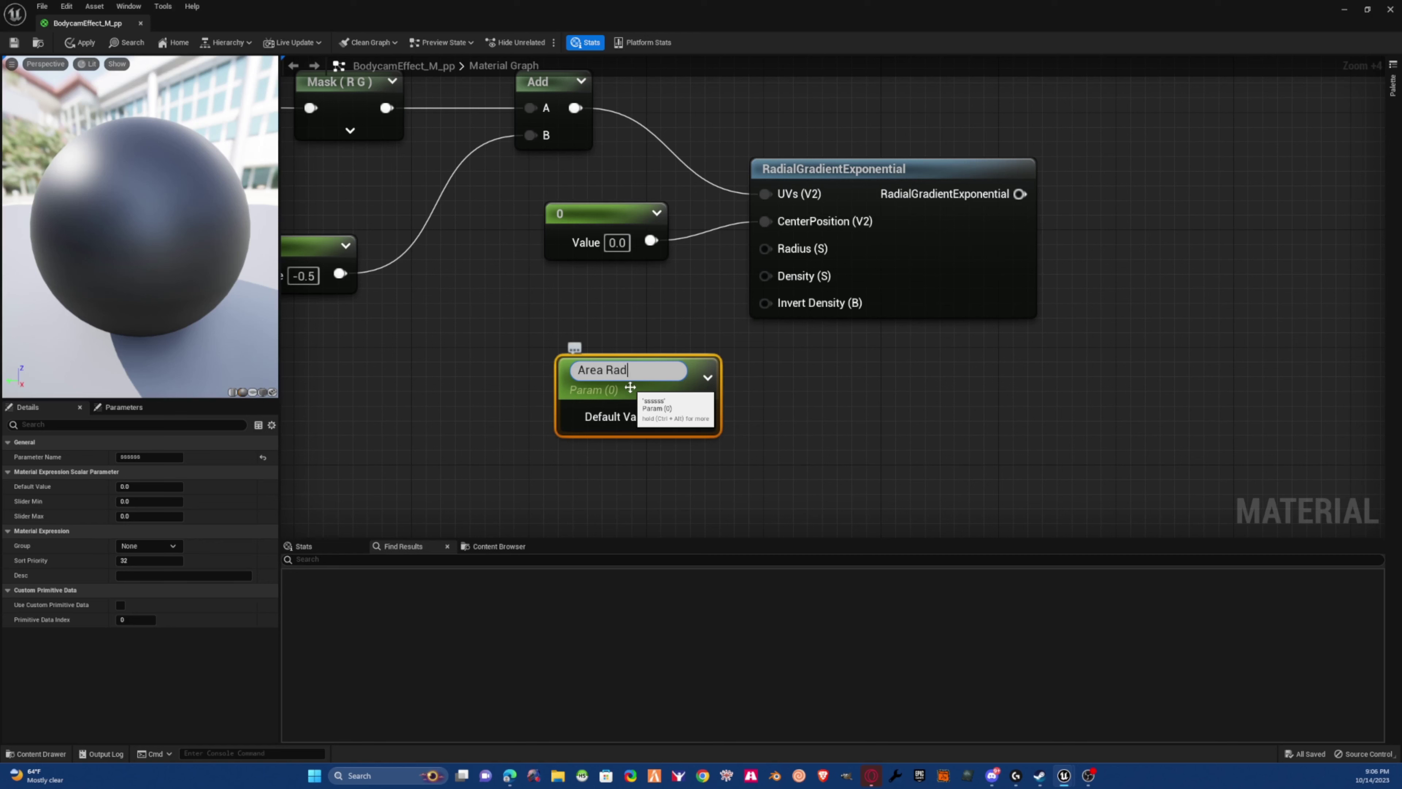
type("us")
key("Return")
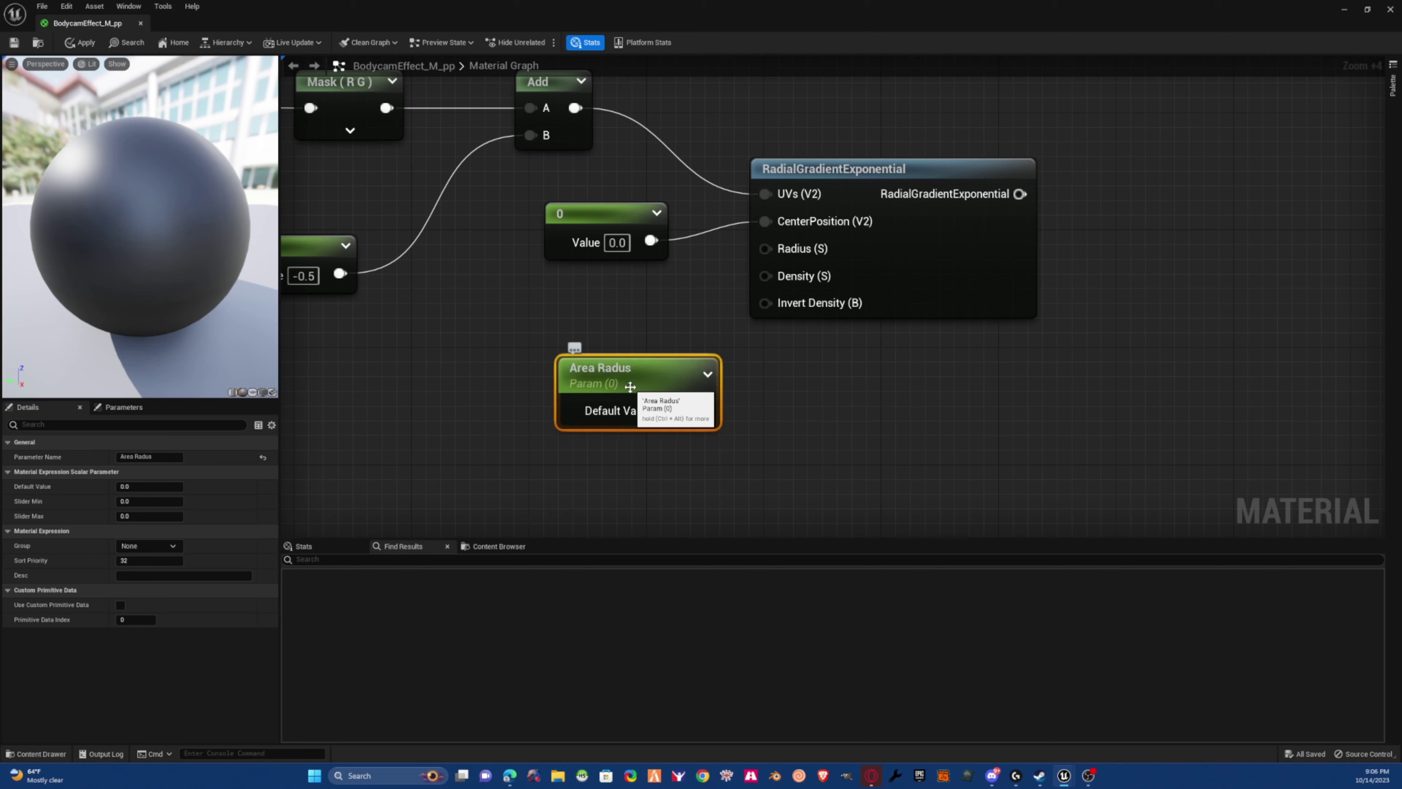
left_click_drag(665, 389, 593, 396)
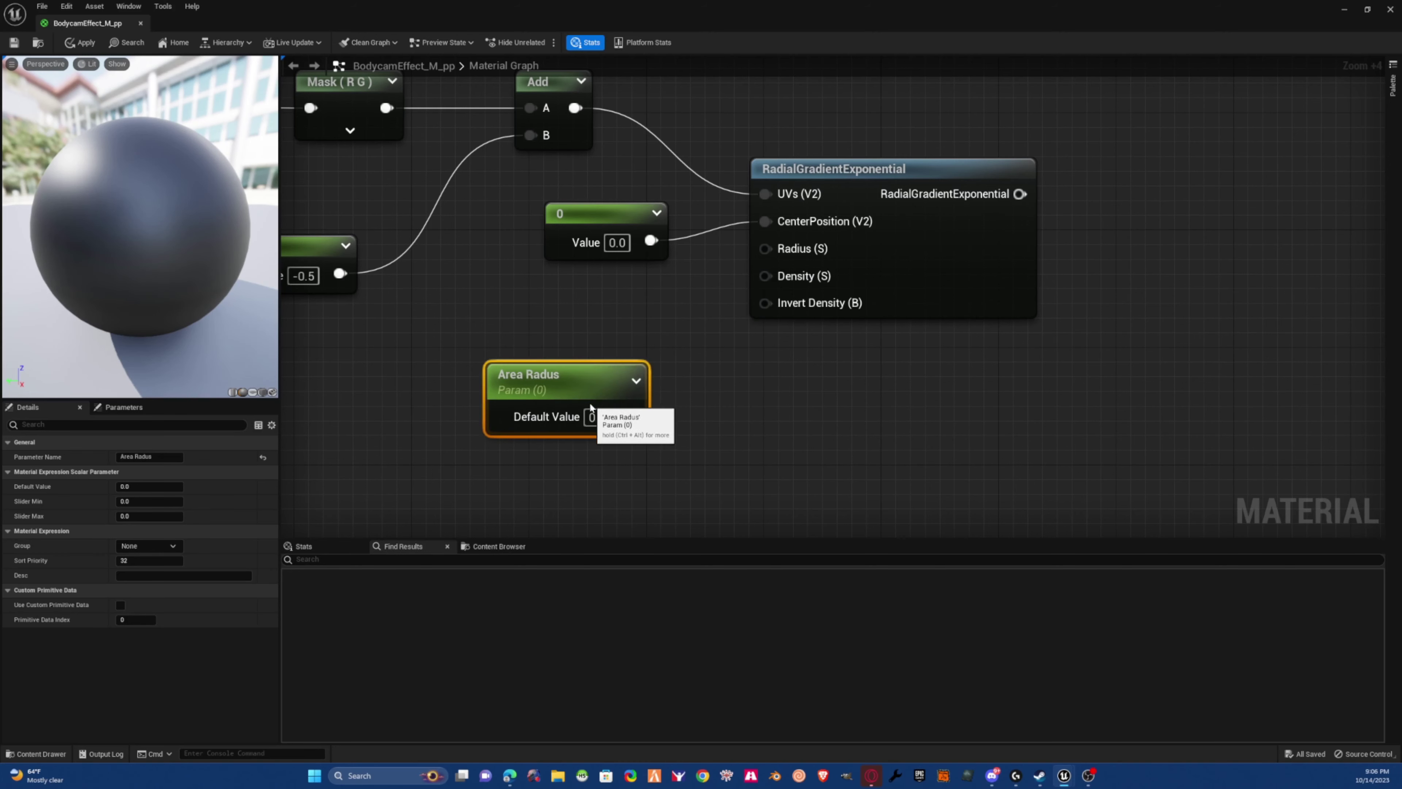
- Connect Area Radius to the Radius (S) input of RadialGradientExponential and move the parameter up, just below the 0 constant
left_click(703, 364)
left_click(570, 373)
left_click(667, 316)
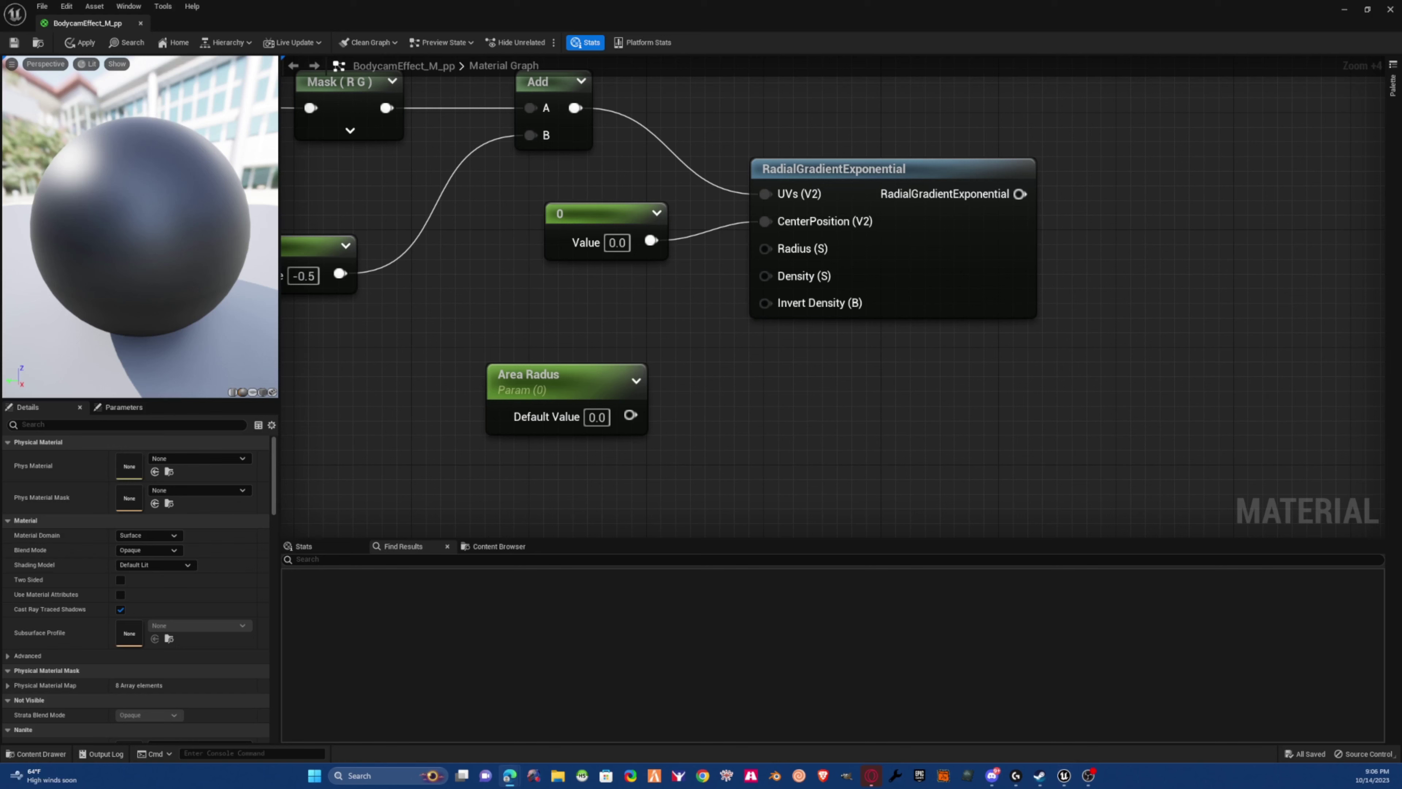
left_click_drag(629, 415, 765, 249)
key("alt+Tab")
key("alt+Tab")
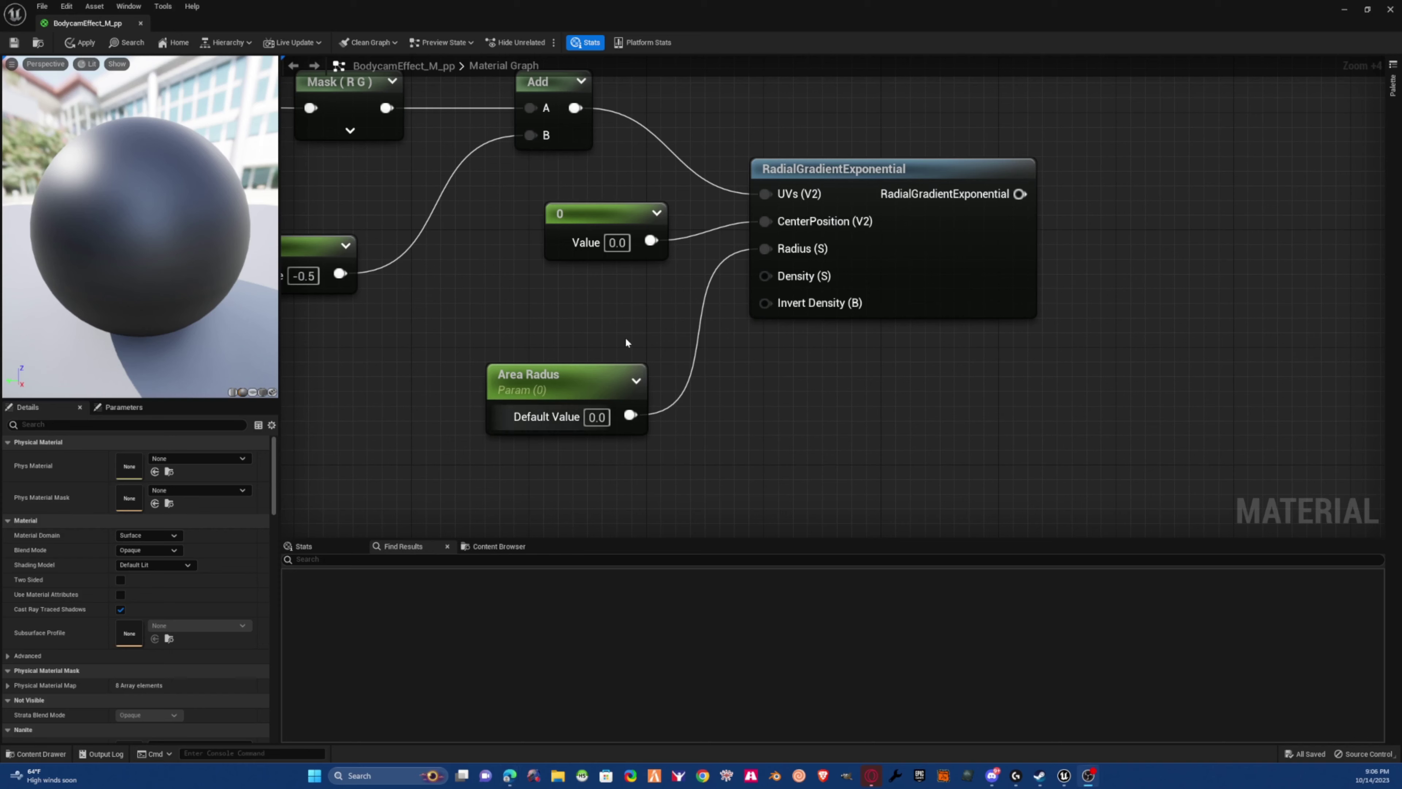
left_click_drag(596, 415, 552, 342)
- Duplicate the Area Radius parameter, rename the copy Area Falloff and place it directly below the original
key("ctrl+c")
key("ctrl+v")
left_click_drag(572, 427, 503, 428)
left_click(167, 455)
left_click(166, 457)
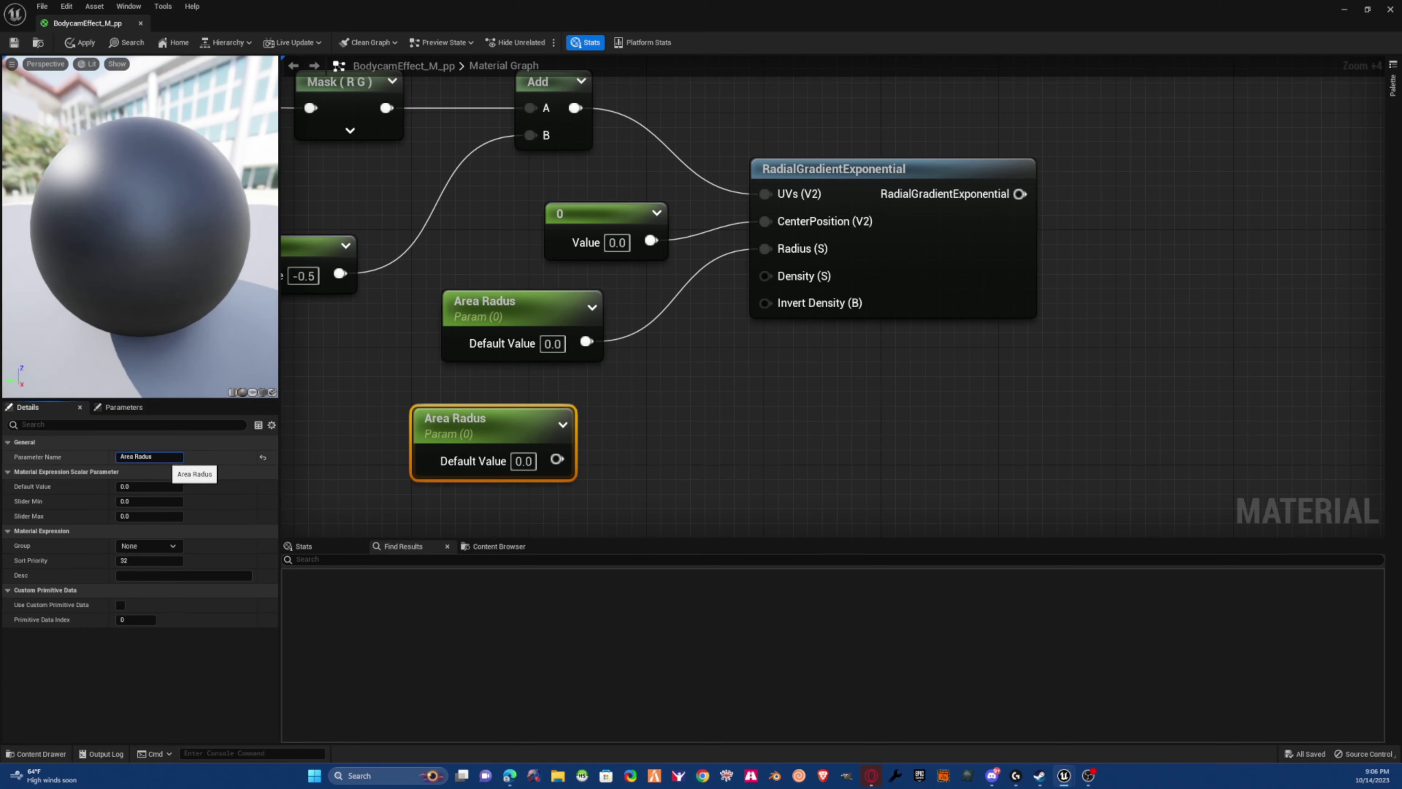
key("BackSpace")
key("BackSpace")
type("Fal")
key("Return")
left_click(657, 404)
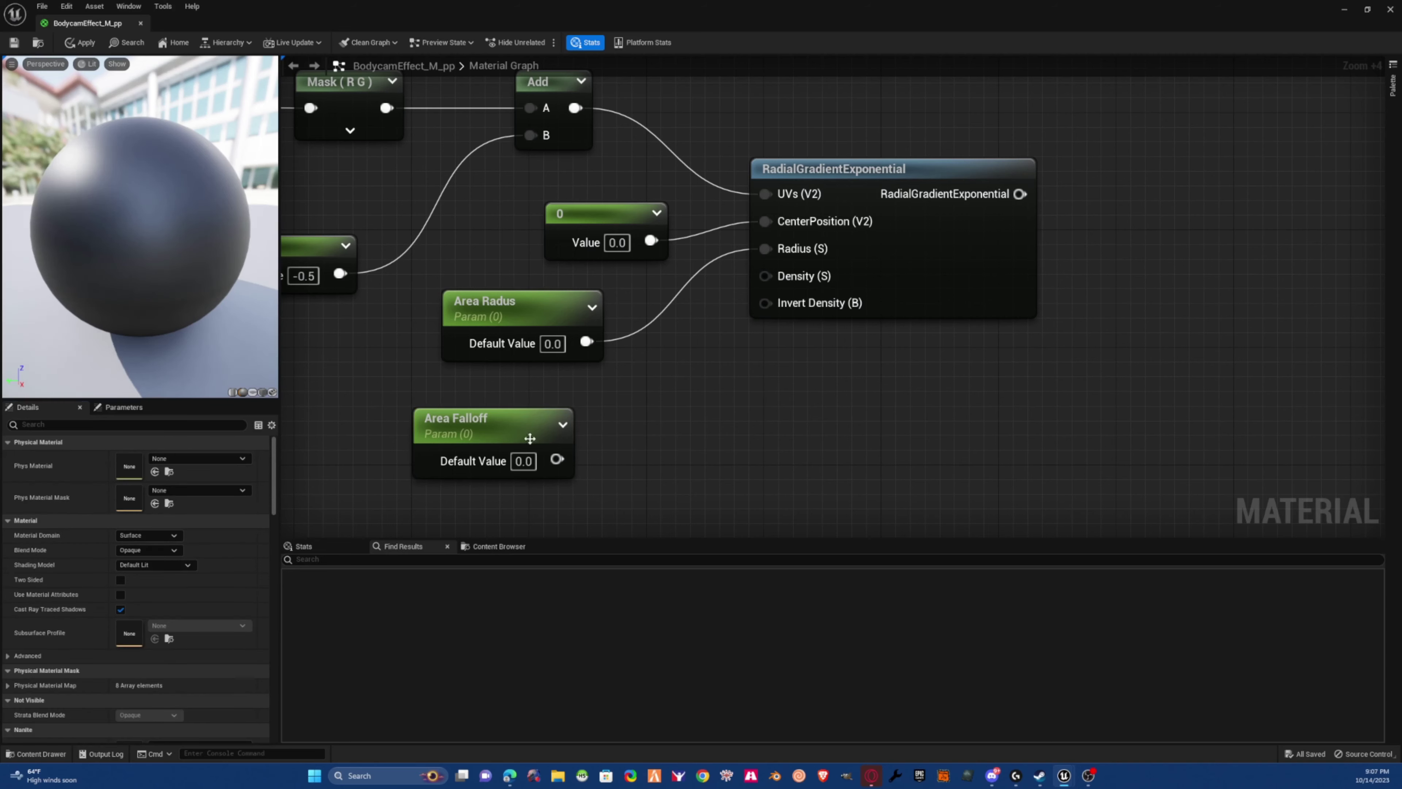
left_click_drag(529, 439, 574, 424)
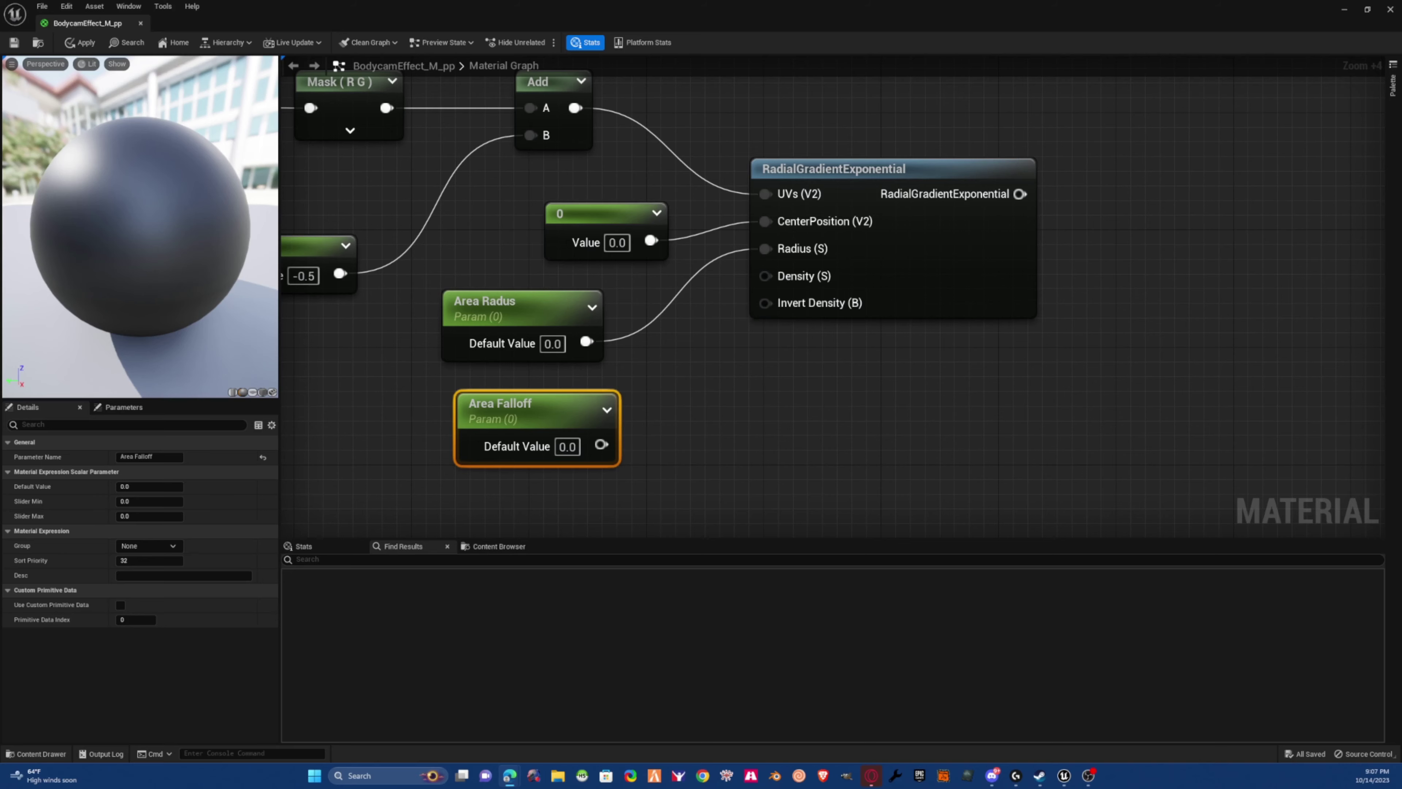
- Connect Area Falloff to the Density (S) input of RadialGradientExponential, then apply the changes and save the material
left_click_drag(601, 445, 793, 278)
left_click(780, 371)
left_click_drag(534, 479, 519, 313)
left_click(730, 434)
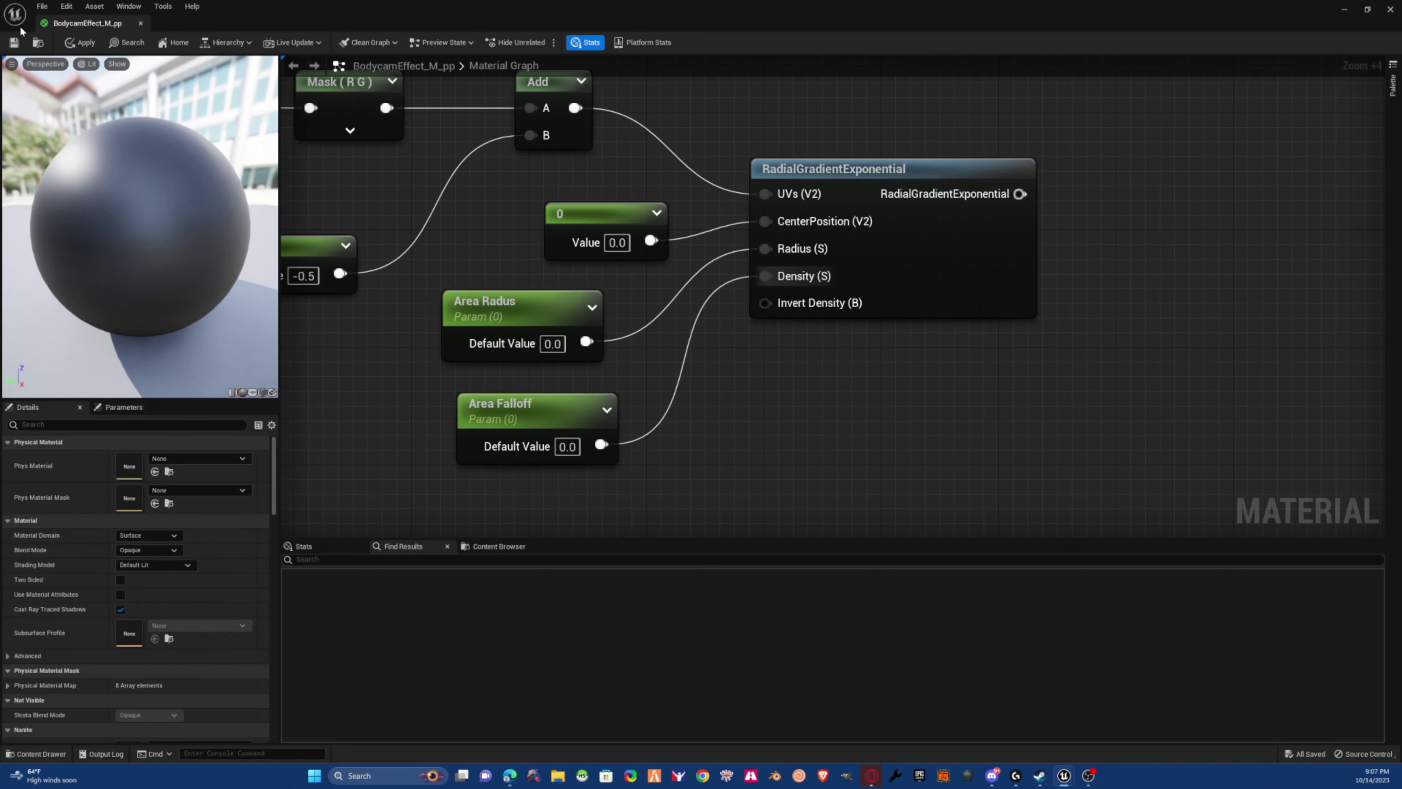
left_click(80, 42)
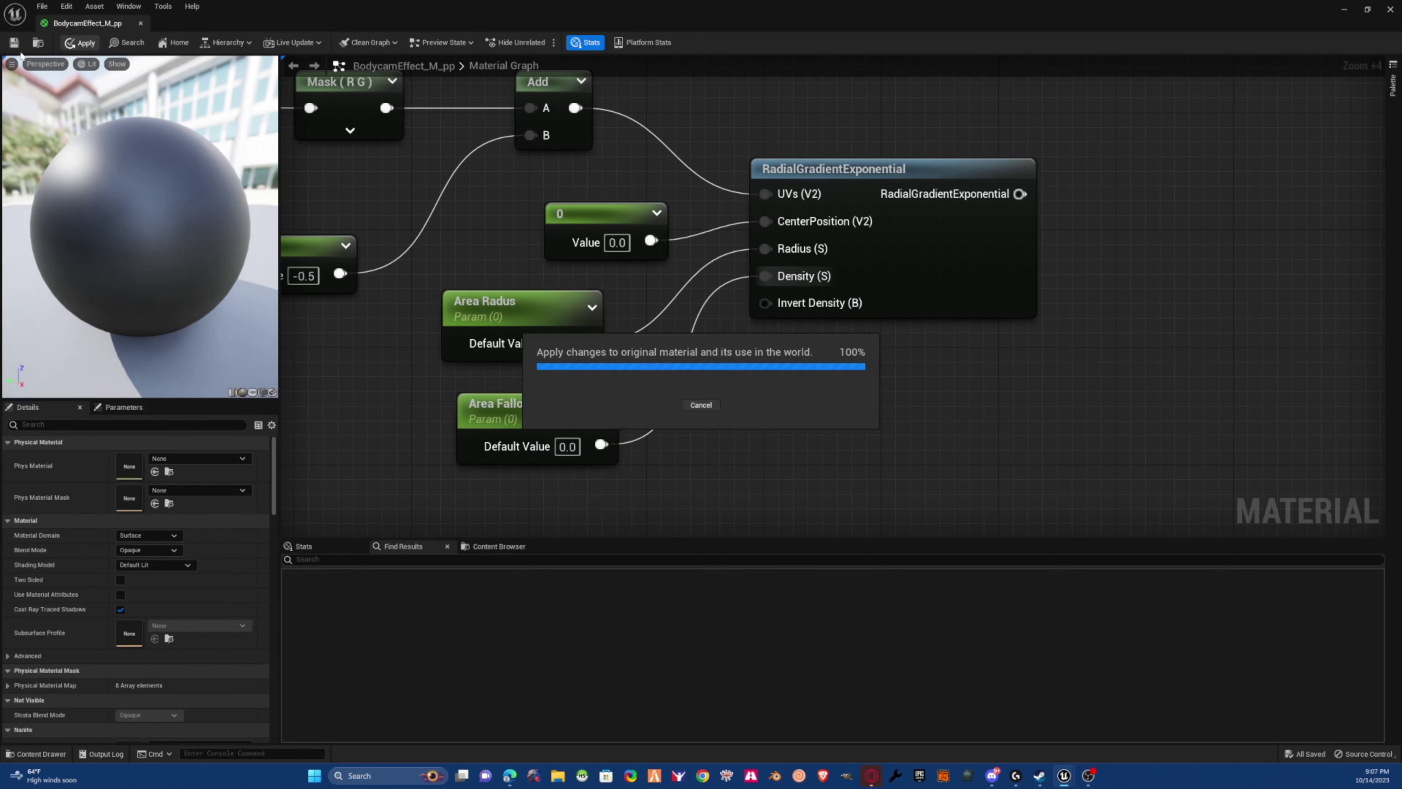
left_click(16, 45)
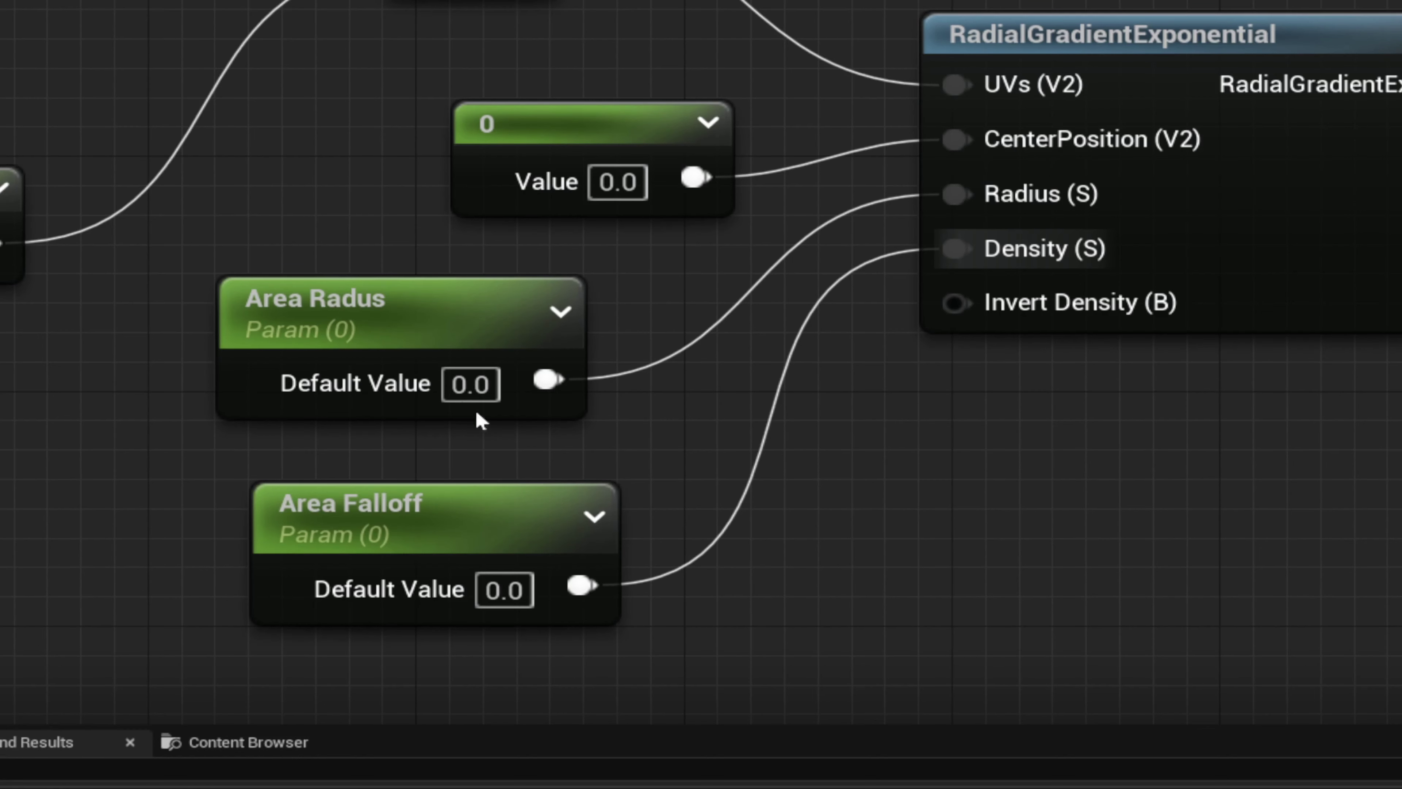
- Set the default values of Area Radus and Area Falloff to 1 and save the material
left_click(454, 392)
type("1")
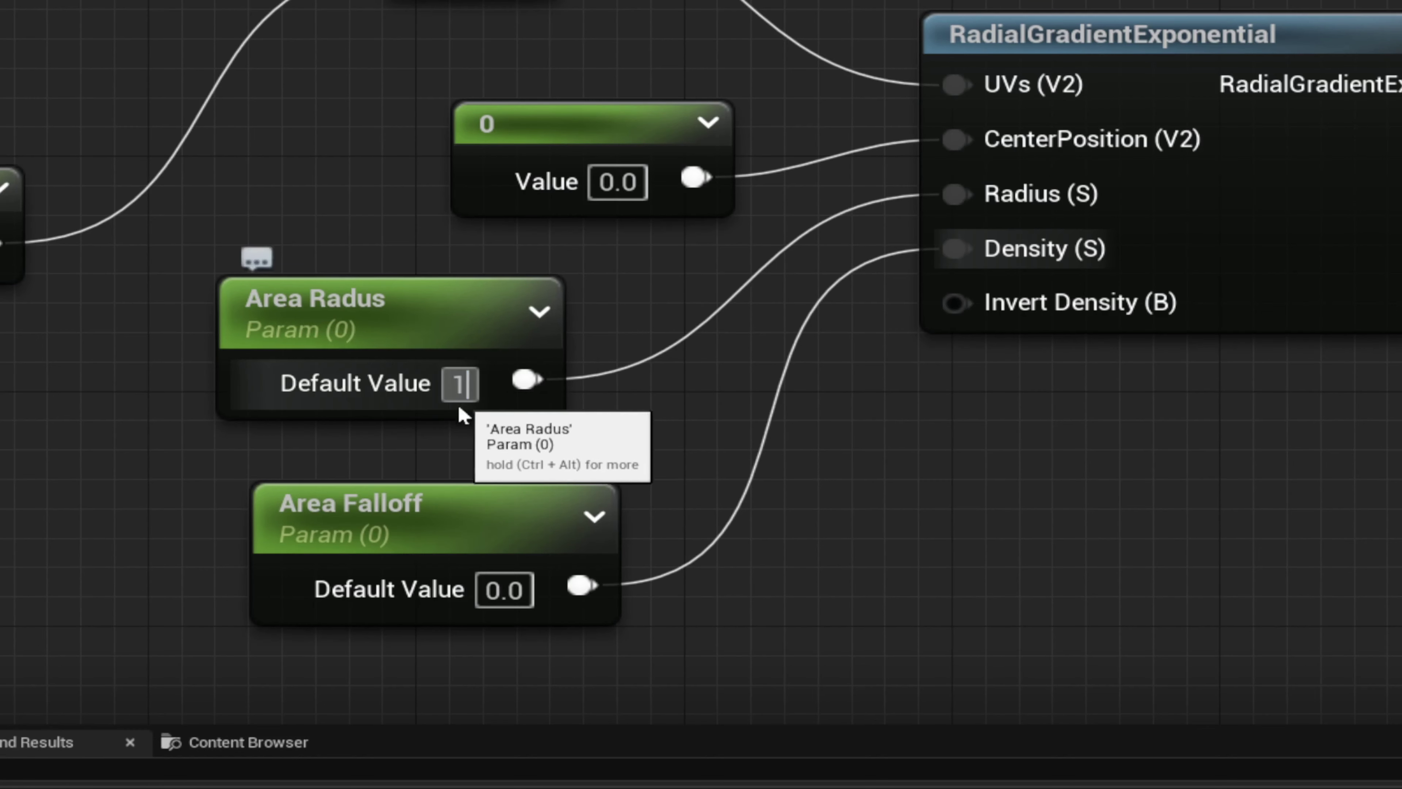
key("Return")
left_click(504, 589)
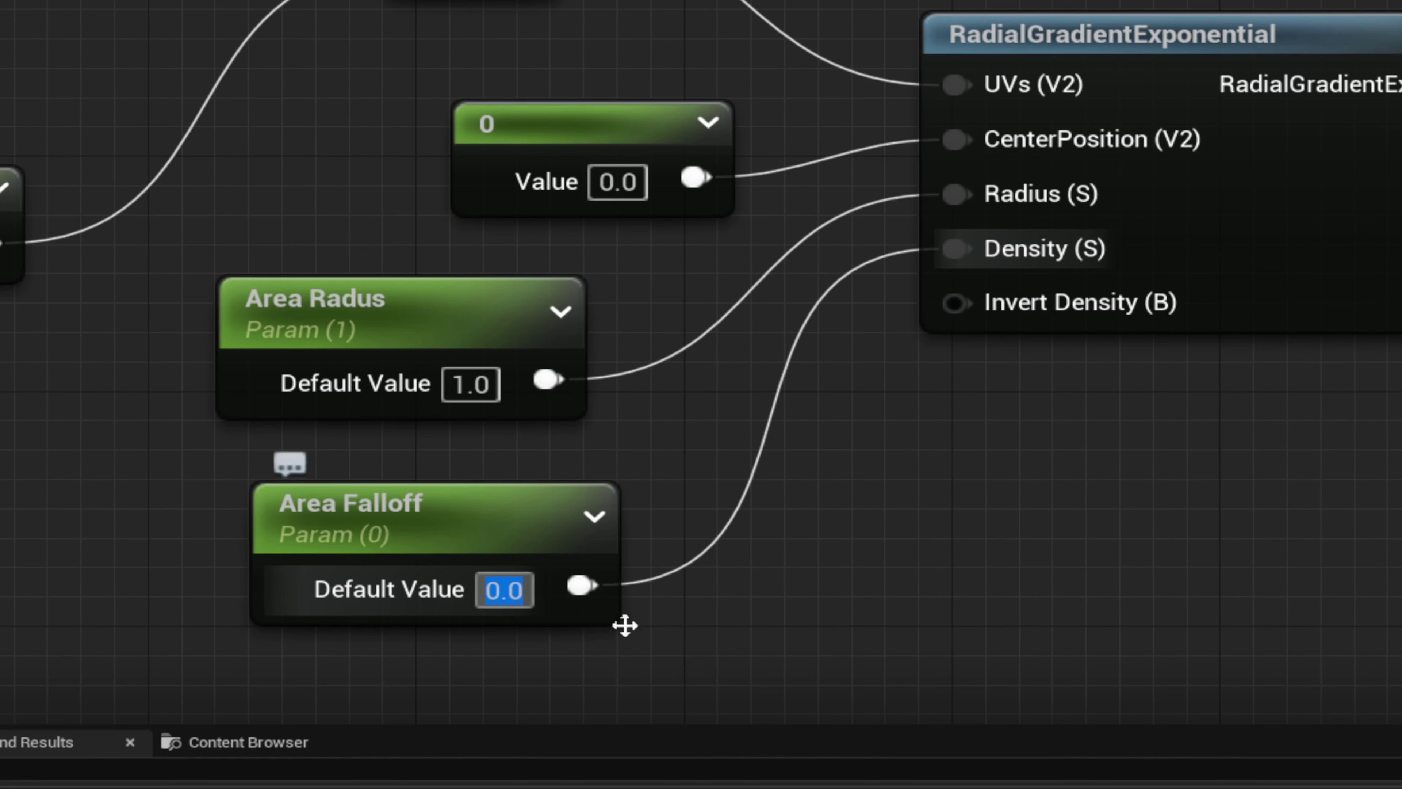
type("1")
key("Return")
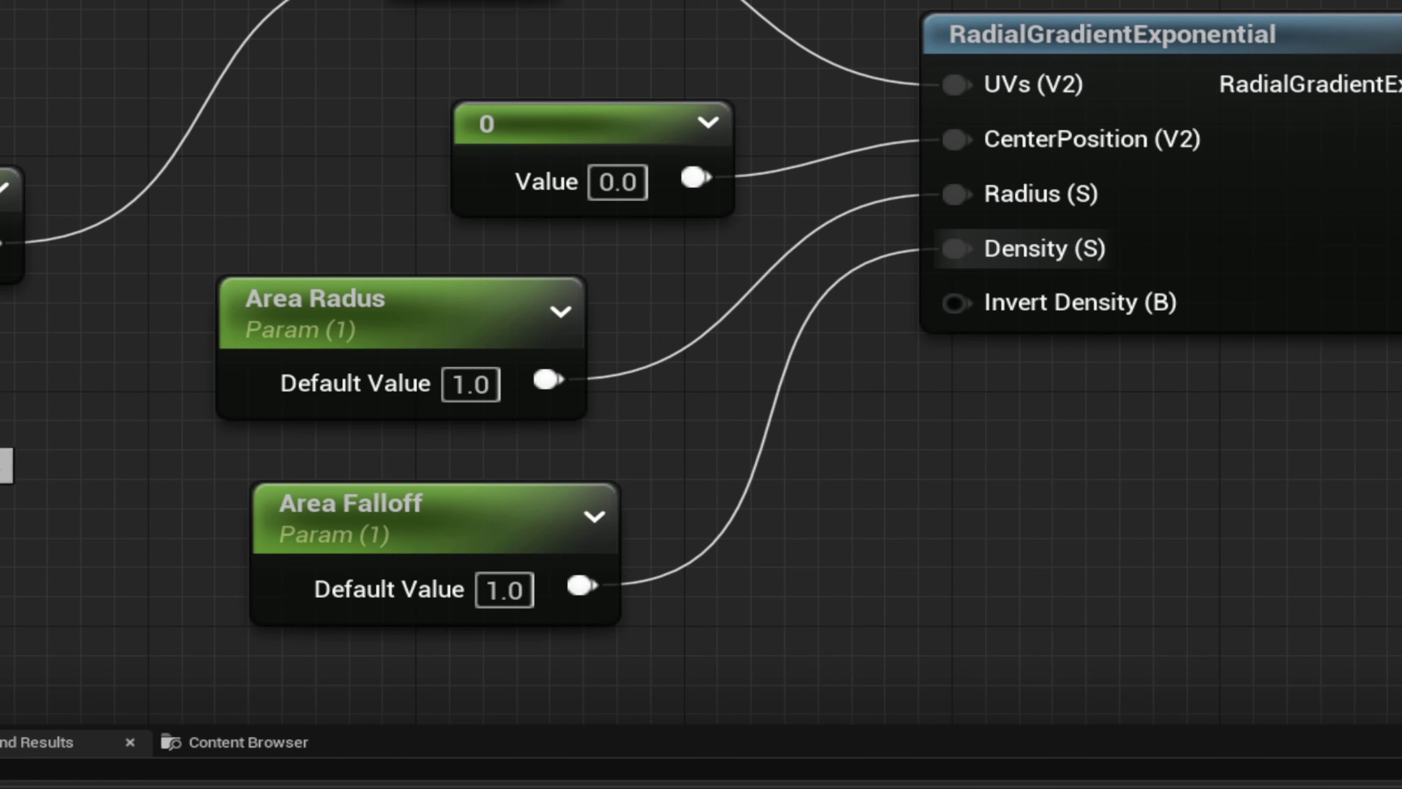
left_click(1, 442)
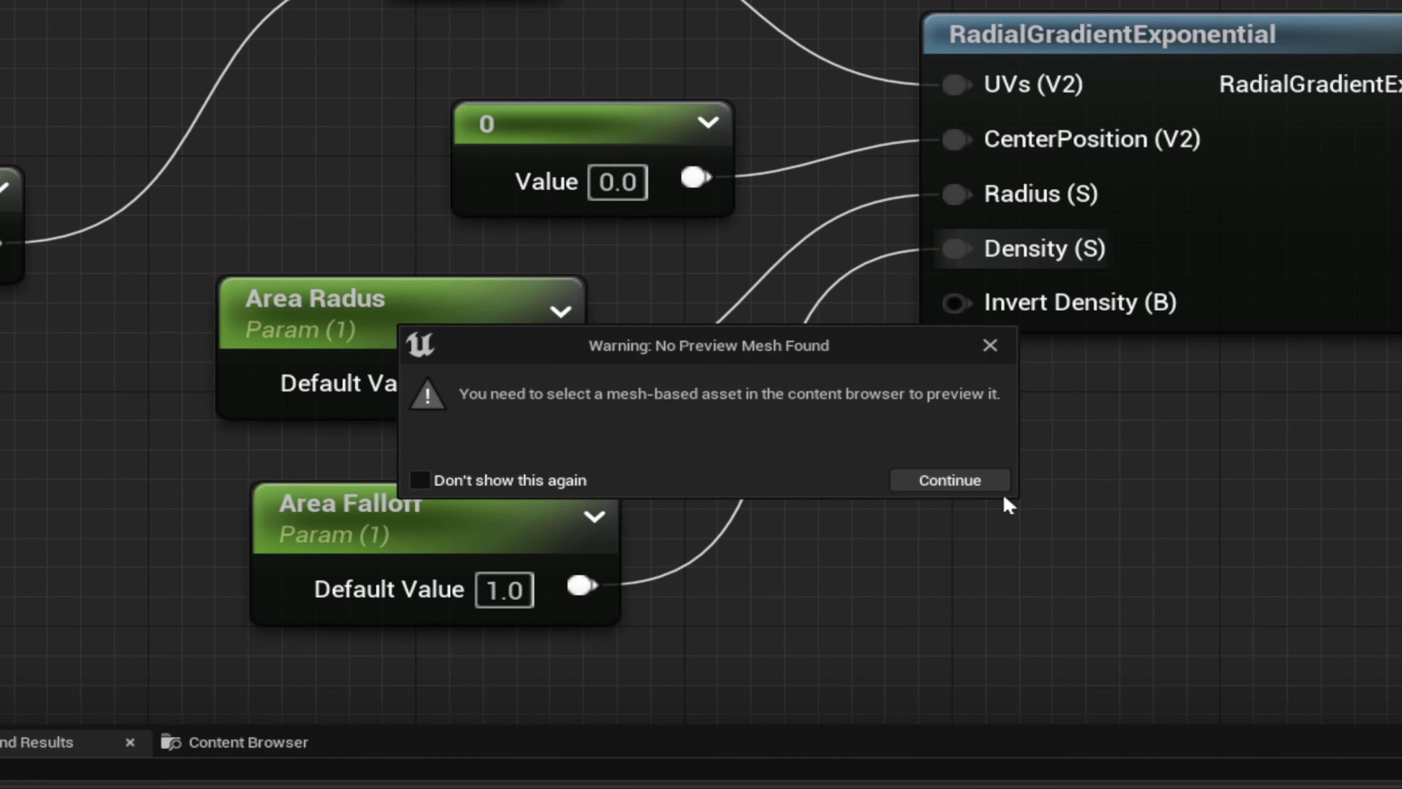
left_click(972, 483)
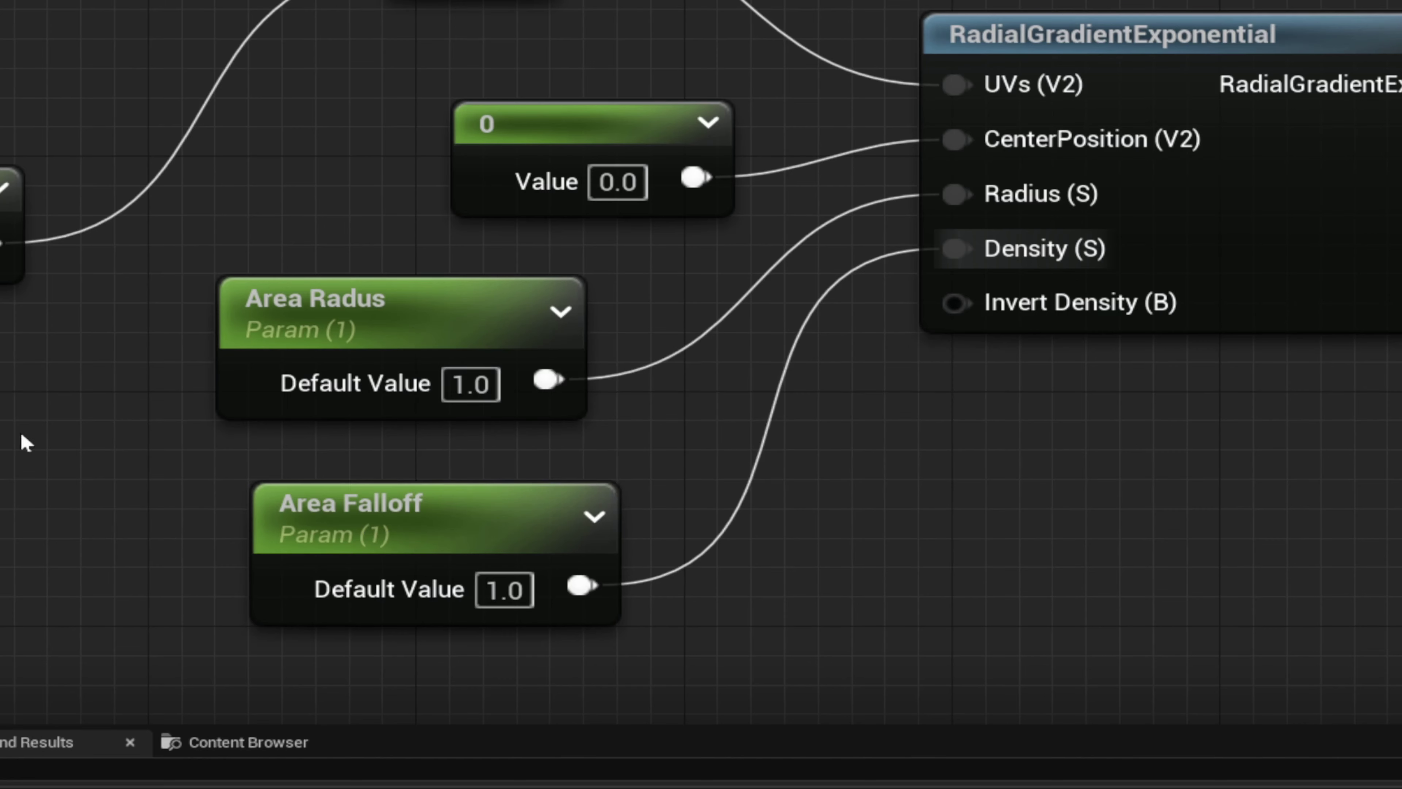
key("ctrl+s")
- Add a 1-x node fed by the RadialGradientExponential output
right_click_drag(1158, 470, 1098, 464)
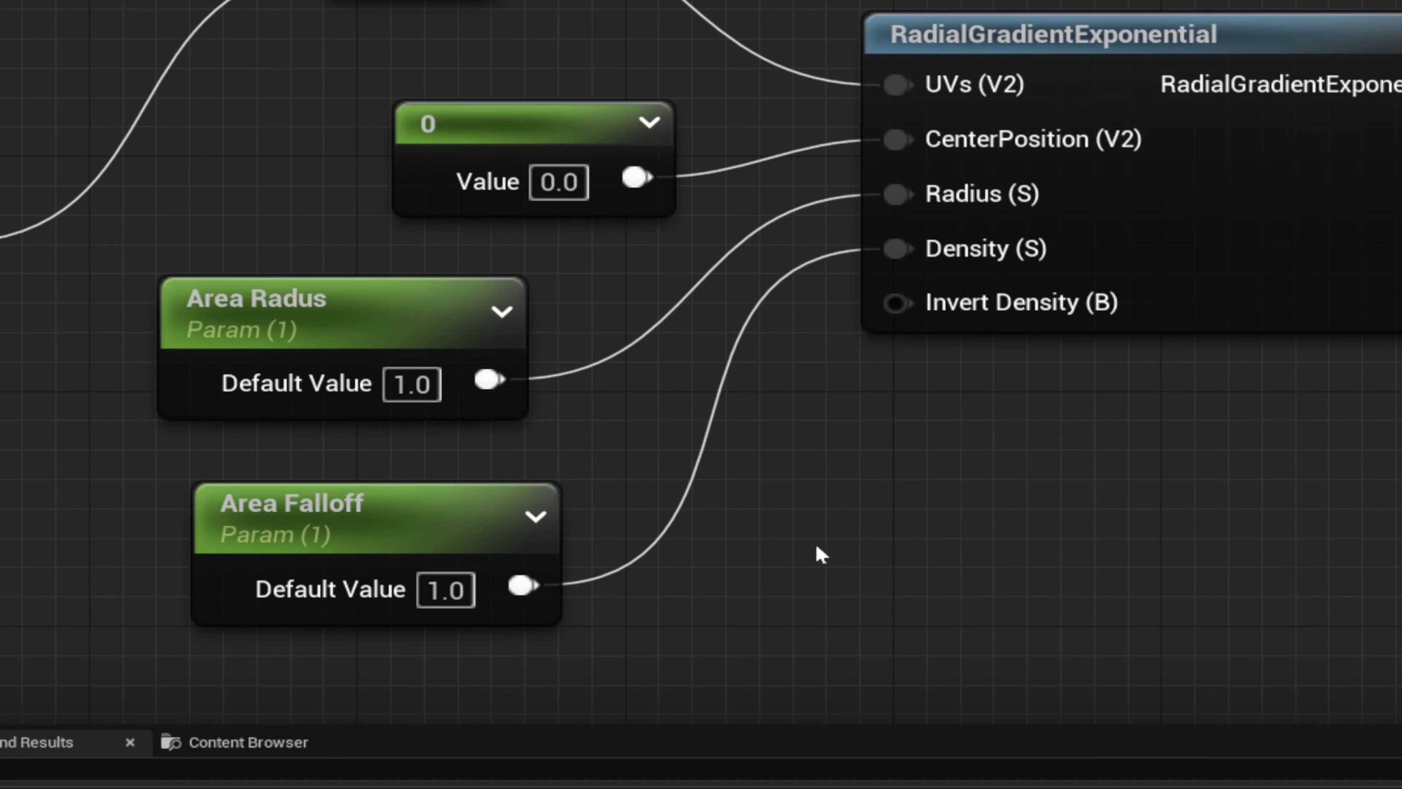
right_click_drag(814, 541, 540, 546)
left_click_drag(1199, 89, 1340, 81)
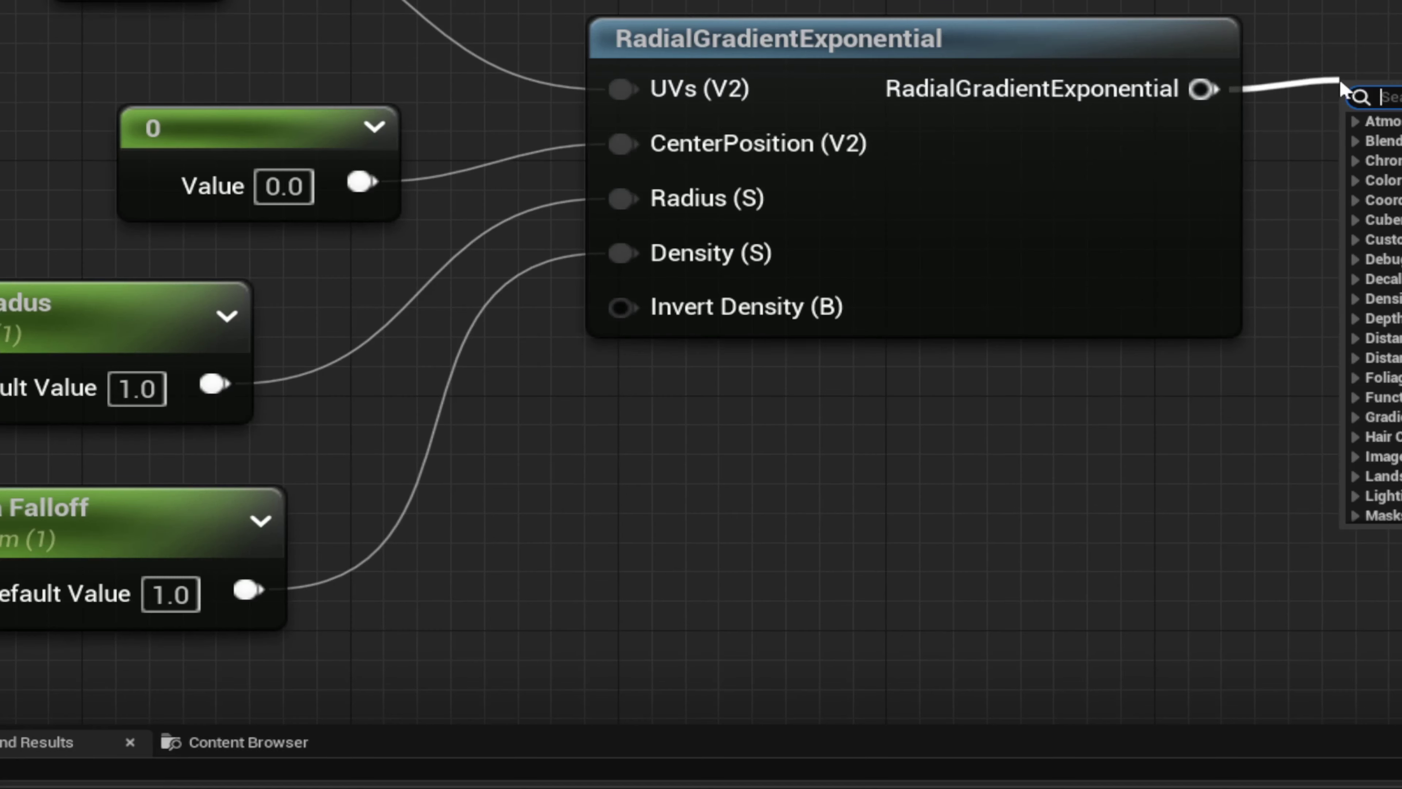
type("1")
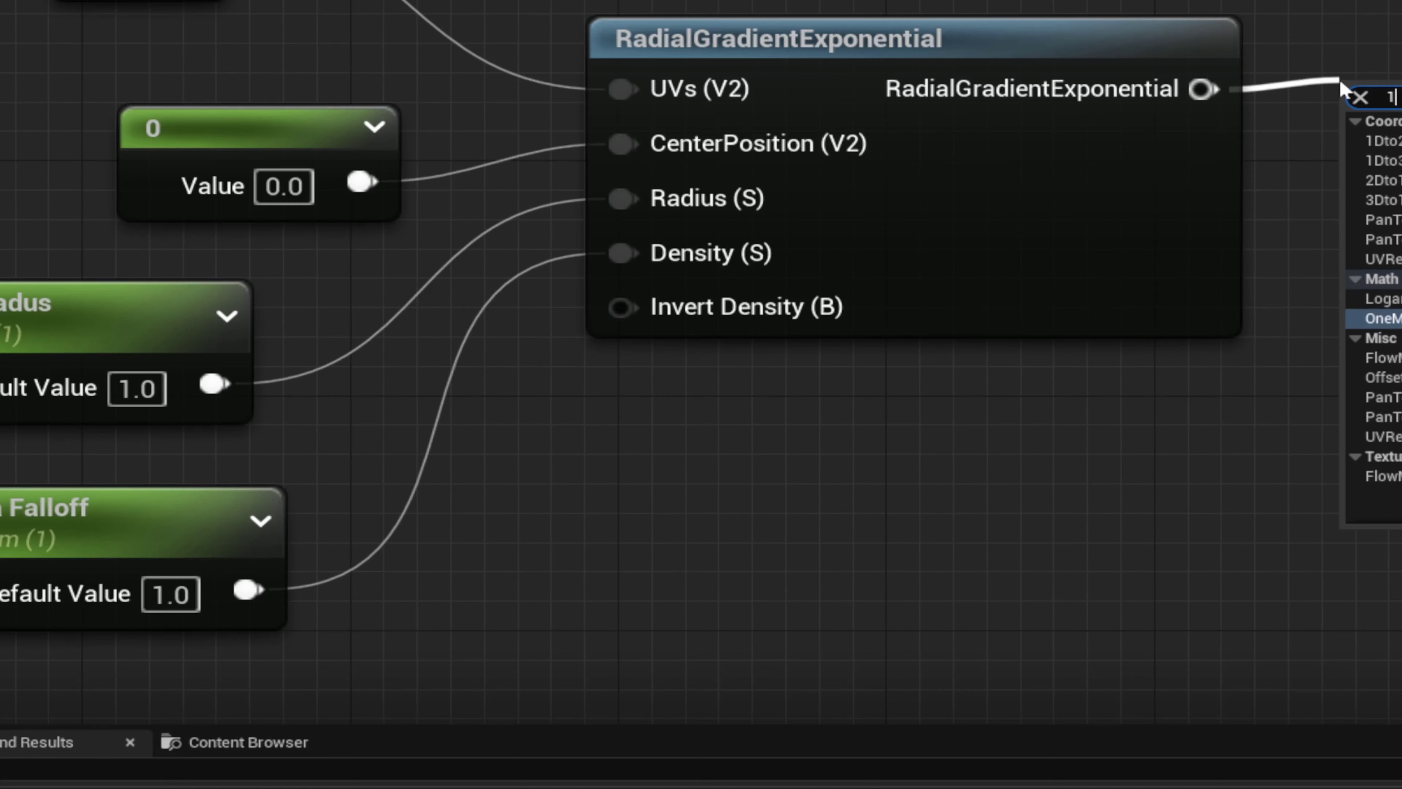
type("x")
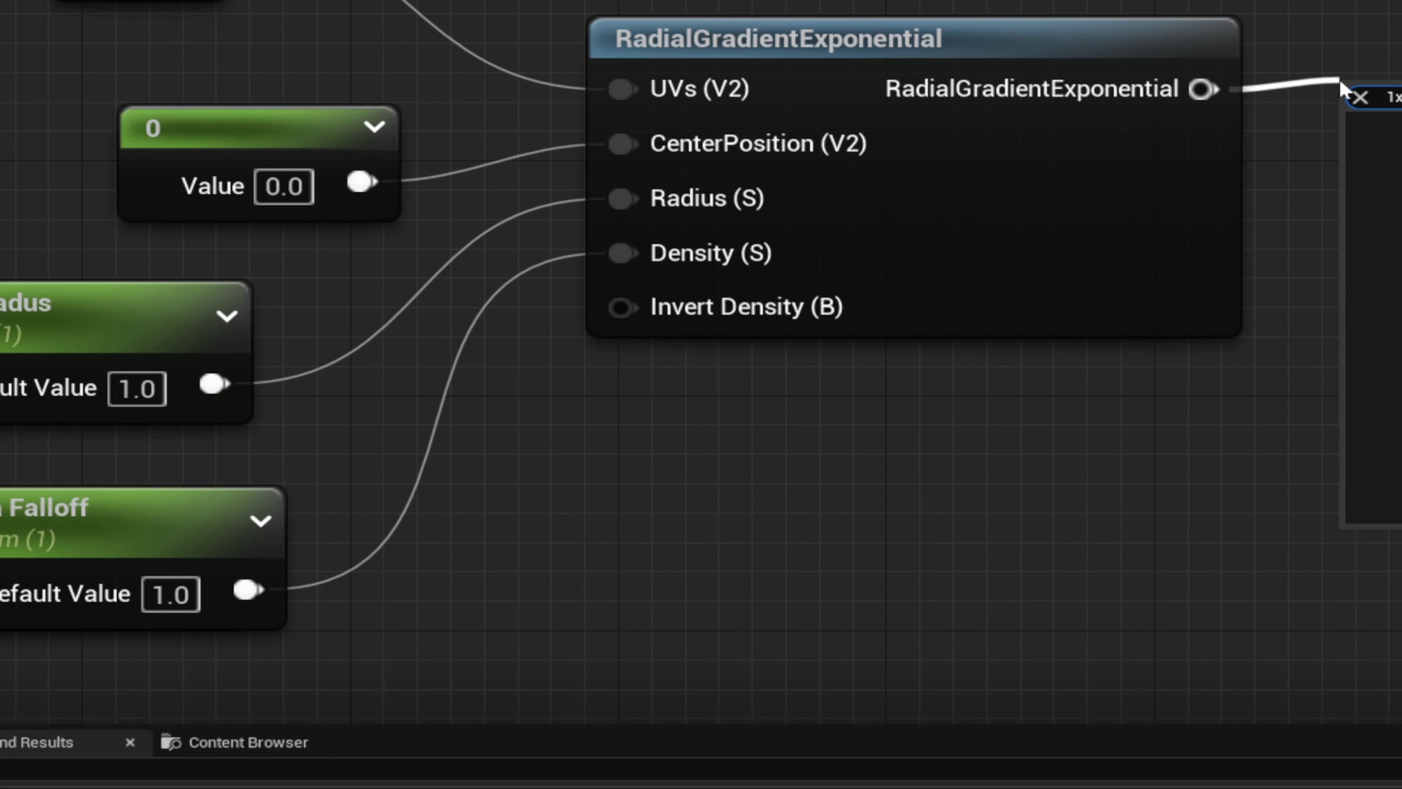
key("BackSpace")
key("BackSpace")
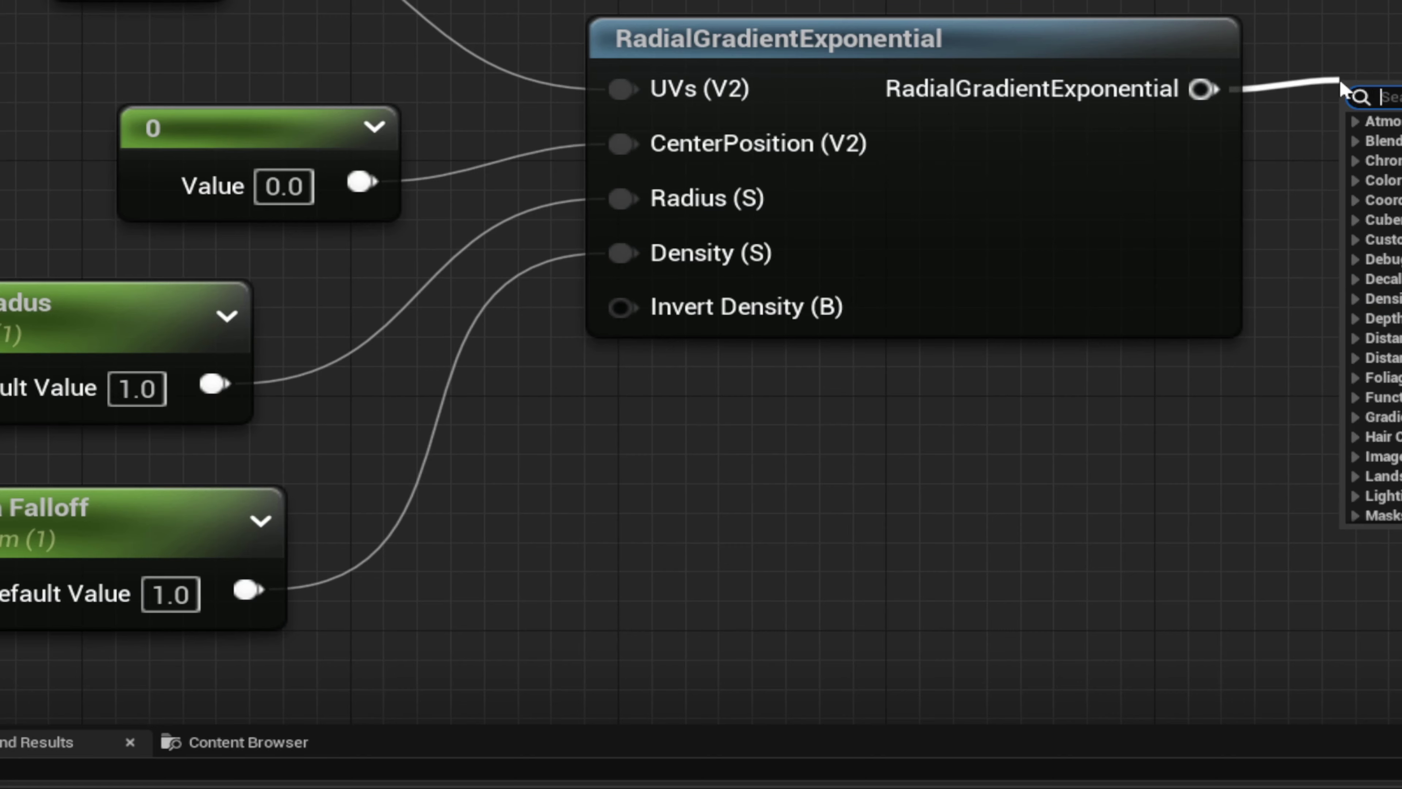
type("1-")
key("Return")
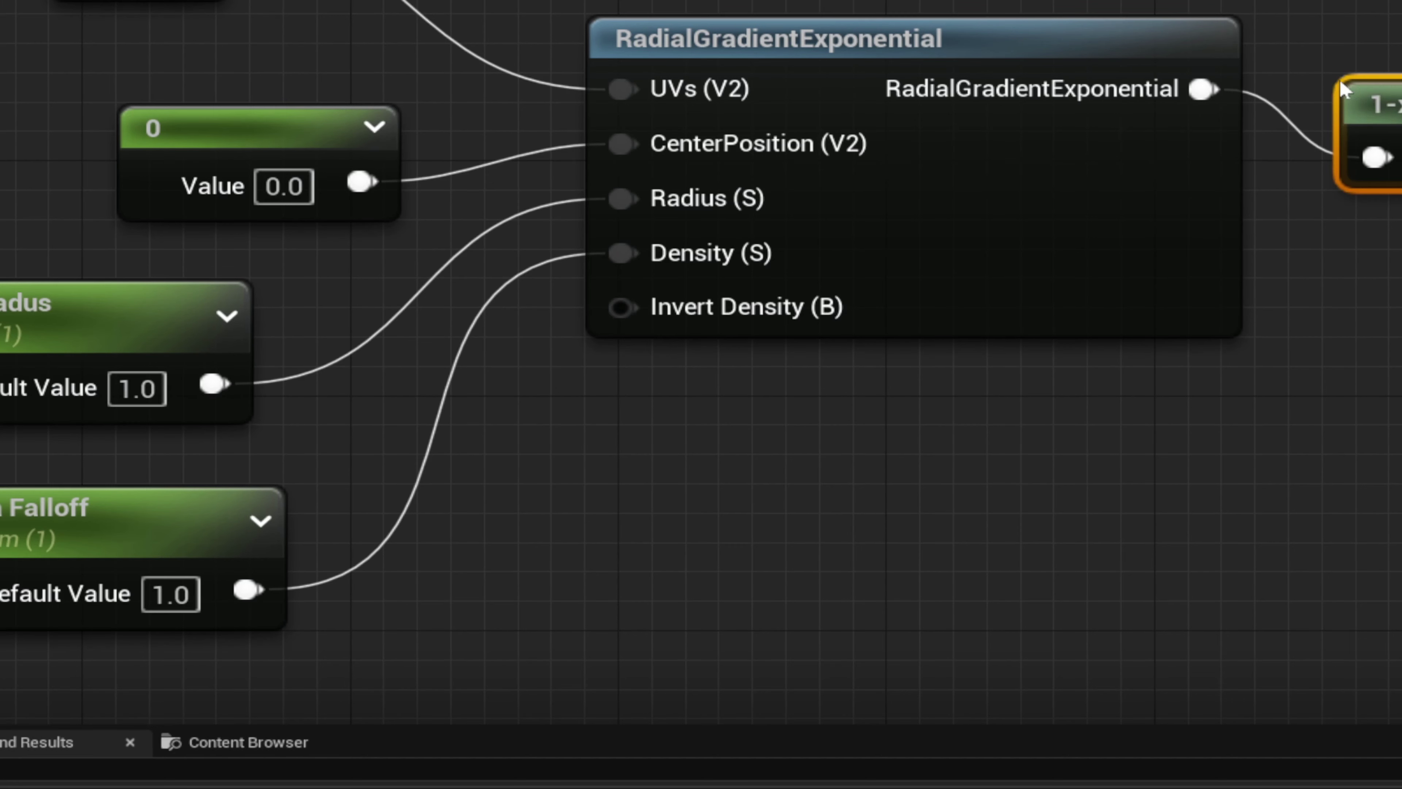
- Add a static switch parameter with its True input fed by the 1-x output
mouse_move(928, 171)
right_mouse_down()
mouse_move(725, 178)
mouse_move(522, 241)
right_mouse_up()
right_click_drag(1076, 168, 687, 245)
scroll(679, 251, "down", 1)
scroll(535, 373, "down", 4)
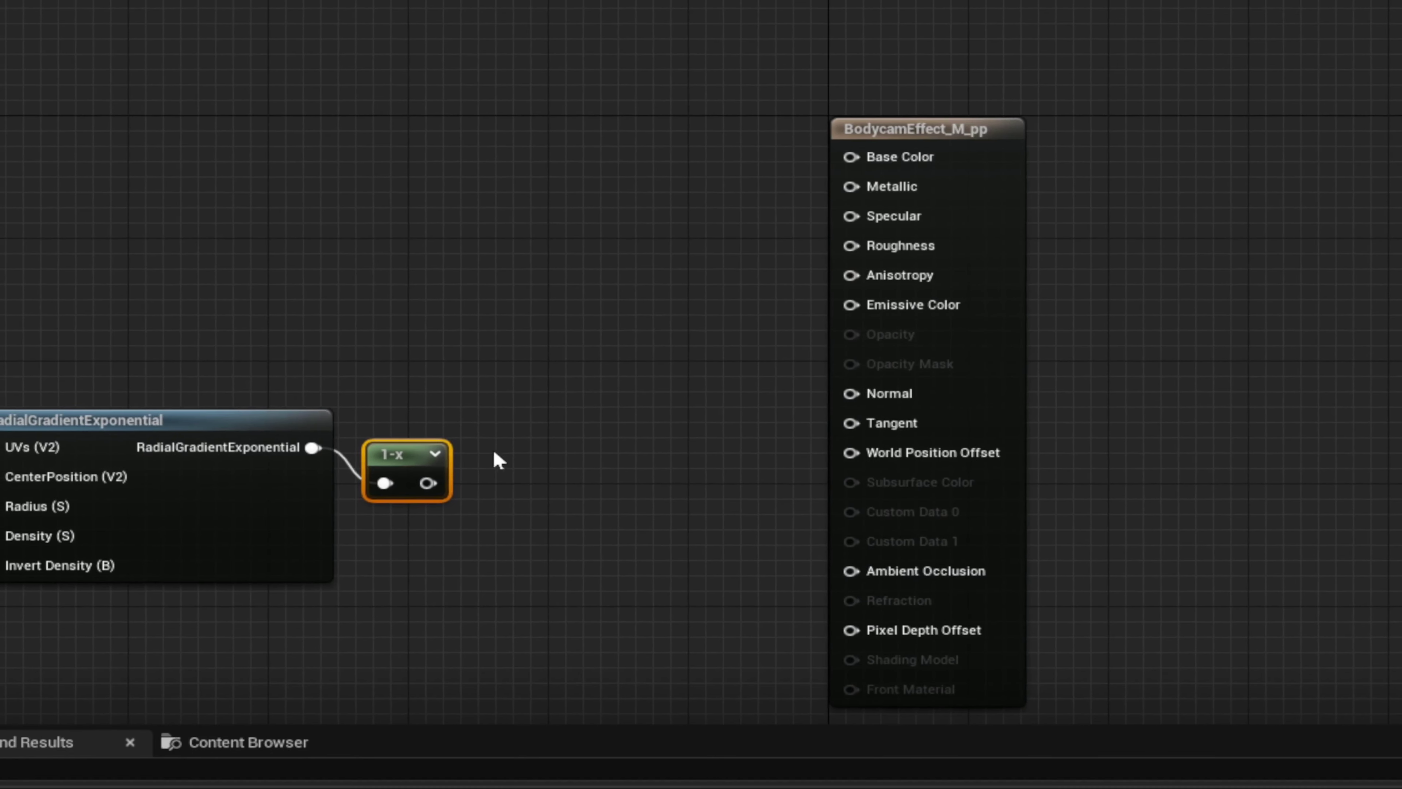
right_click_drag(495, 460, 532, 422)
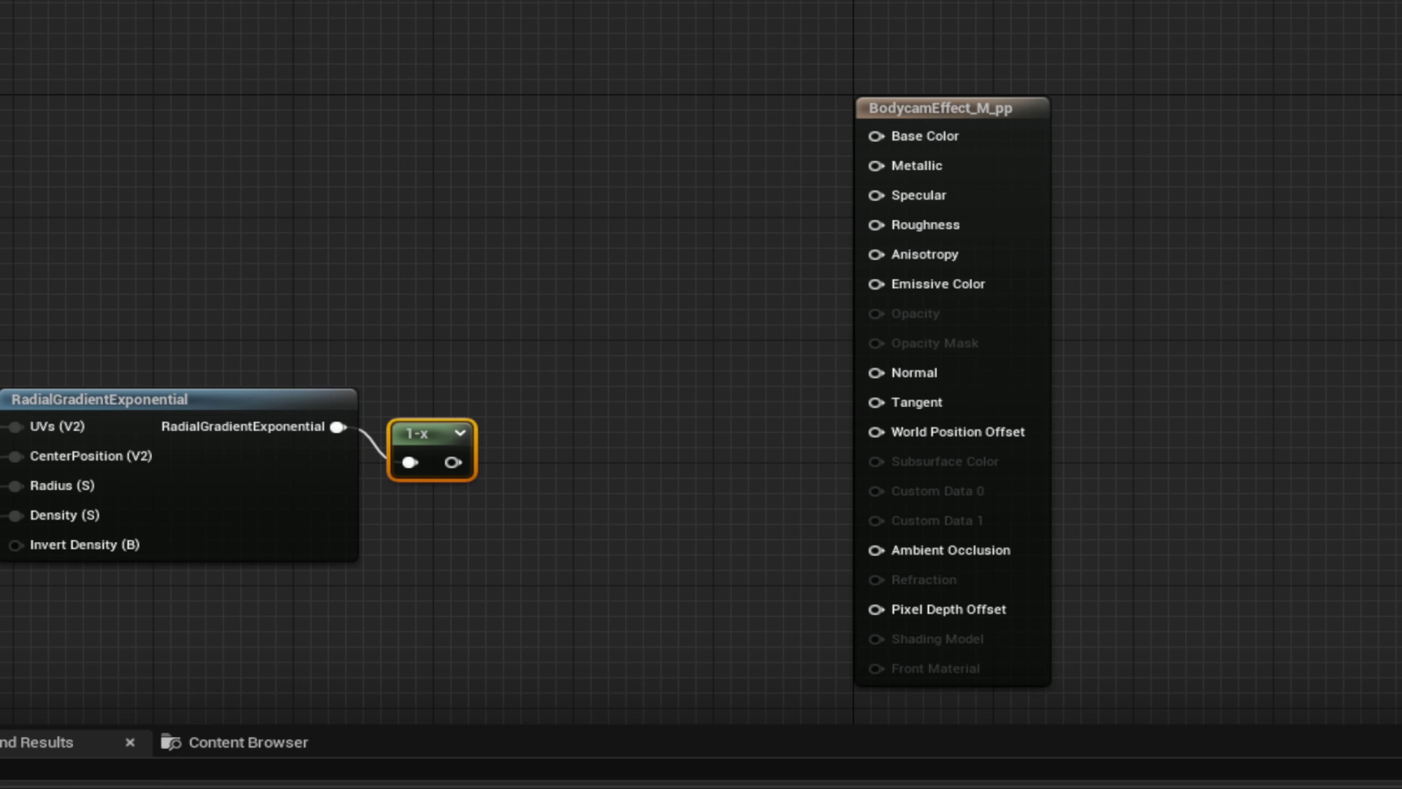
right_click_drag(786, 441, 1137, 345)
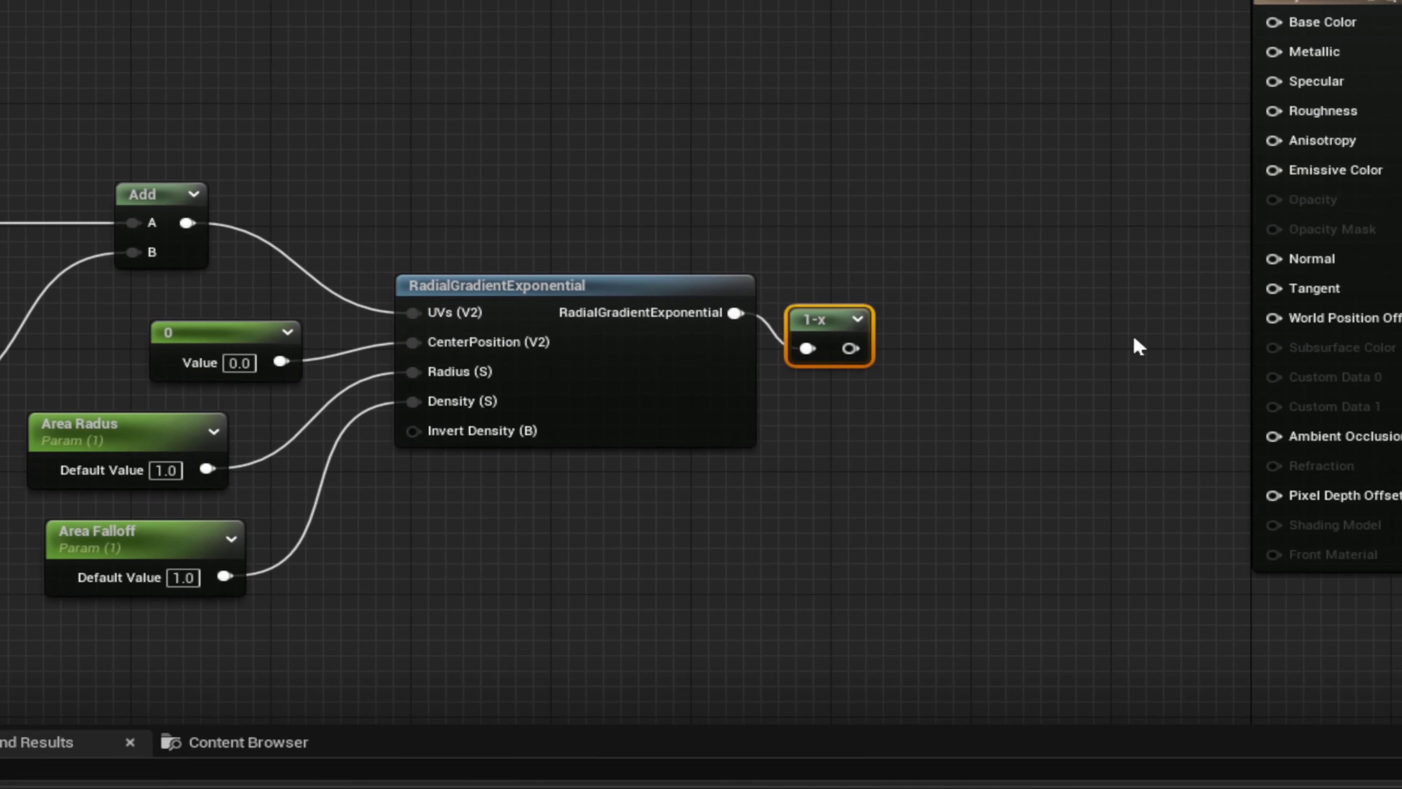
scroll(1105, 352, "up", 1)
left_click_drag(813, 348, 913, 333)
type("sw")
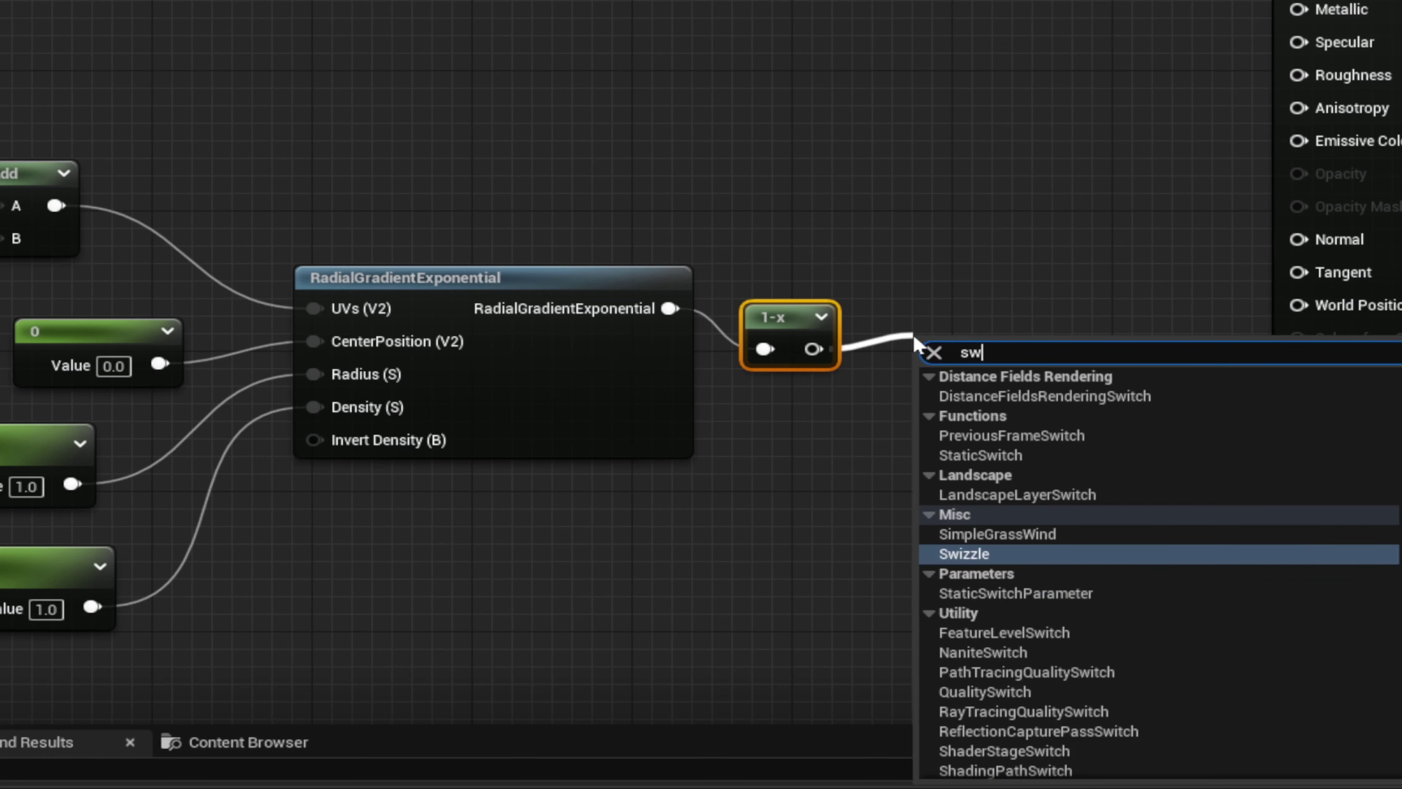
type("it")
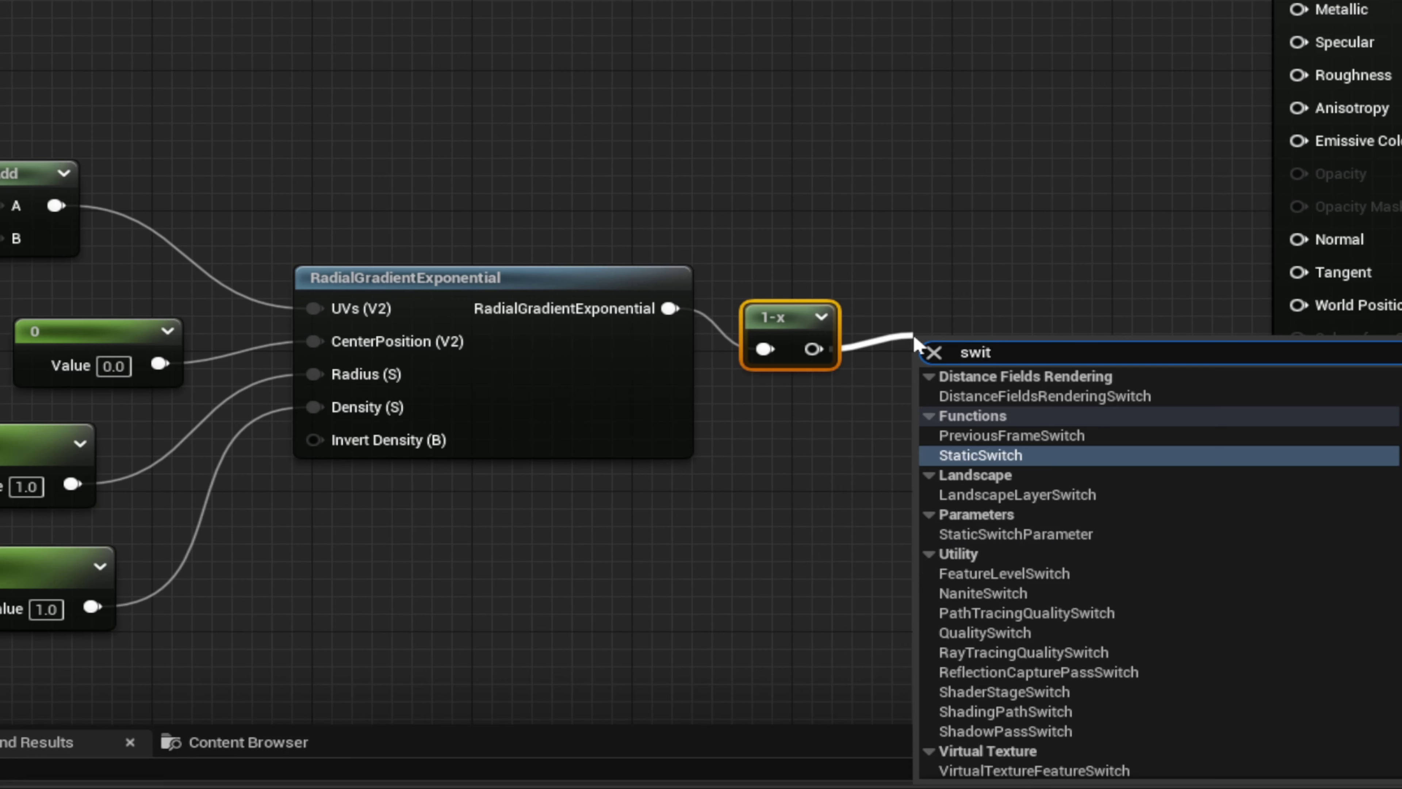
type("cj")
key("BackSpace")
type("k")
key("BackSpace")
type("hp")
key("Return")
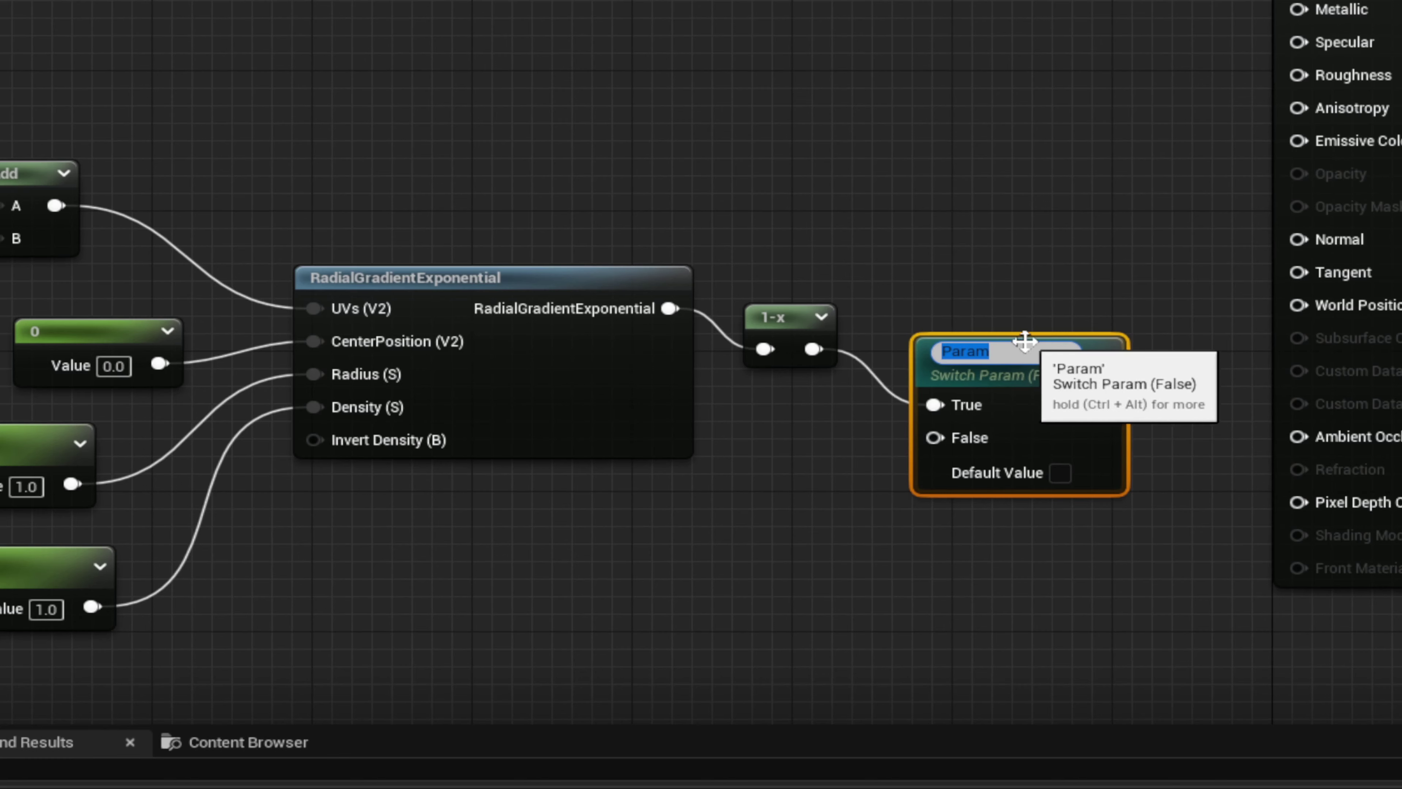
- Name the new switch parameter inveert
left_click(1009, 353)
key("ctrl+a")
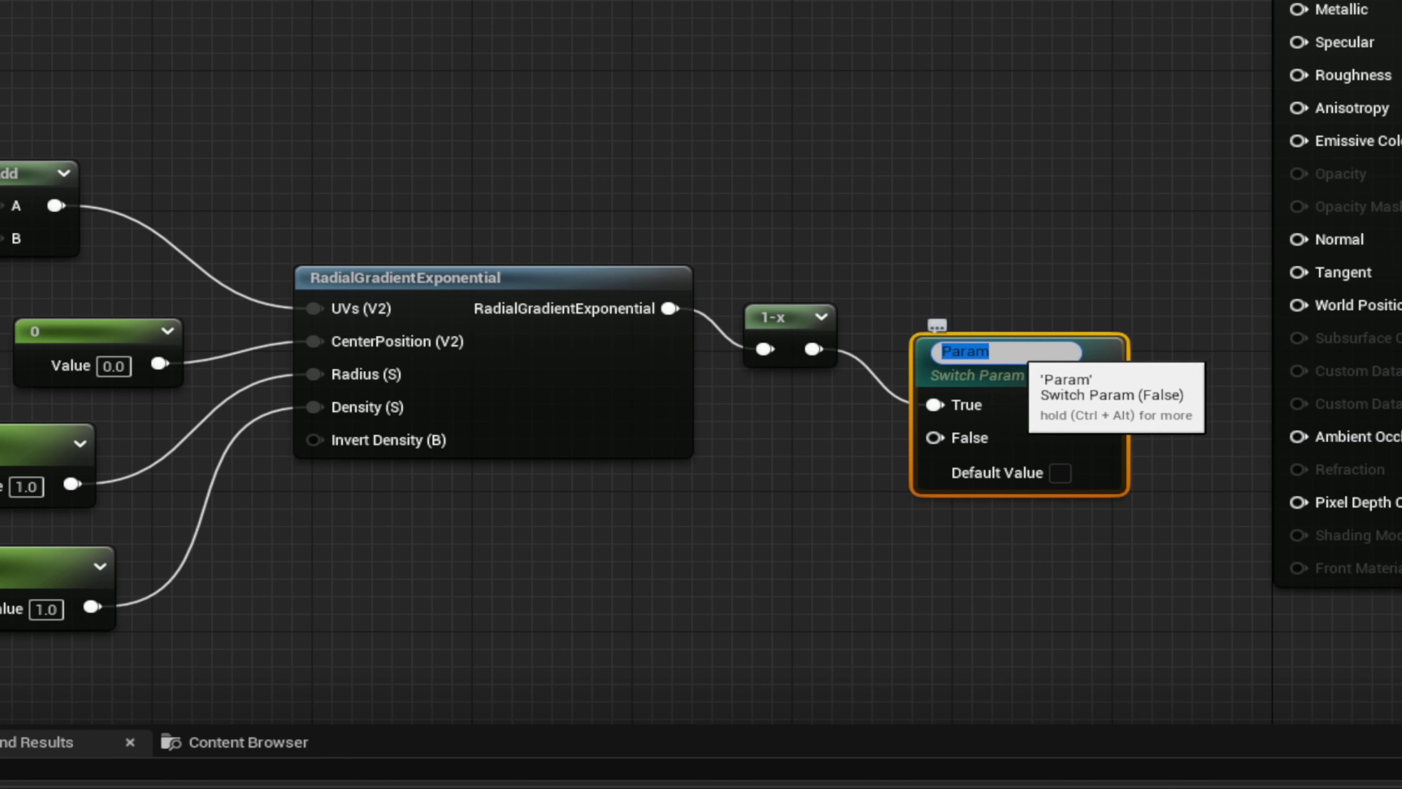
key("BackSpace")
type("iv")
key("BackSpace")
type("nveert")
key("Return")
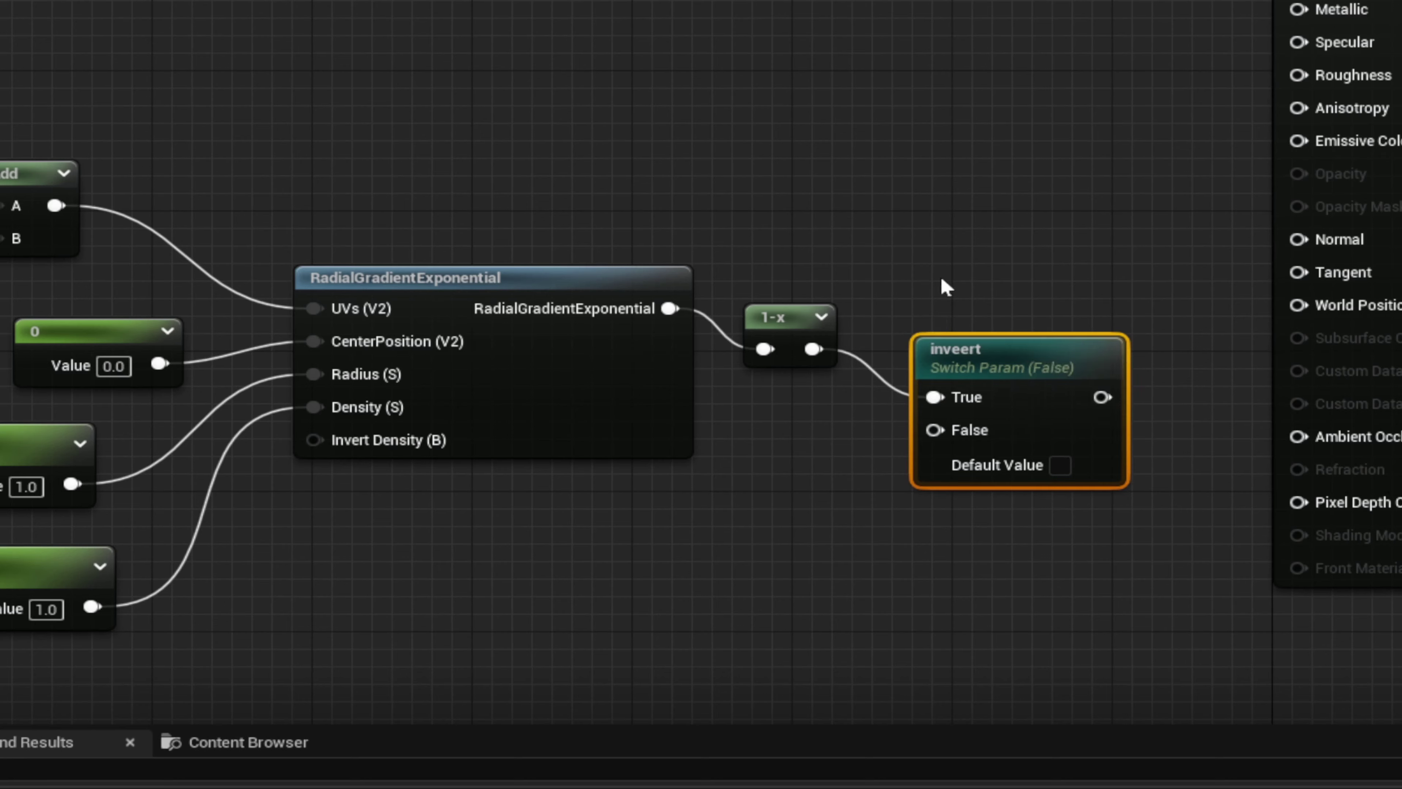
- Select the 1-x node and the inveert switch and straighten the connection between them
left_click_drag(1010, 377, 1068, 297)
left_click_drag(1032, 208, 775, 349)
key("q")
left_click(890, 211)
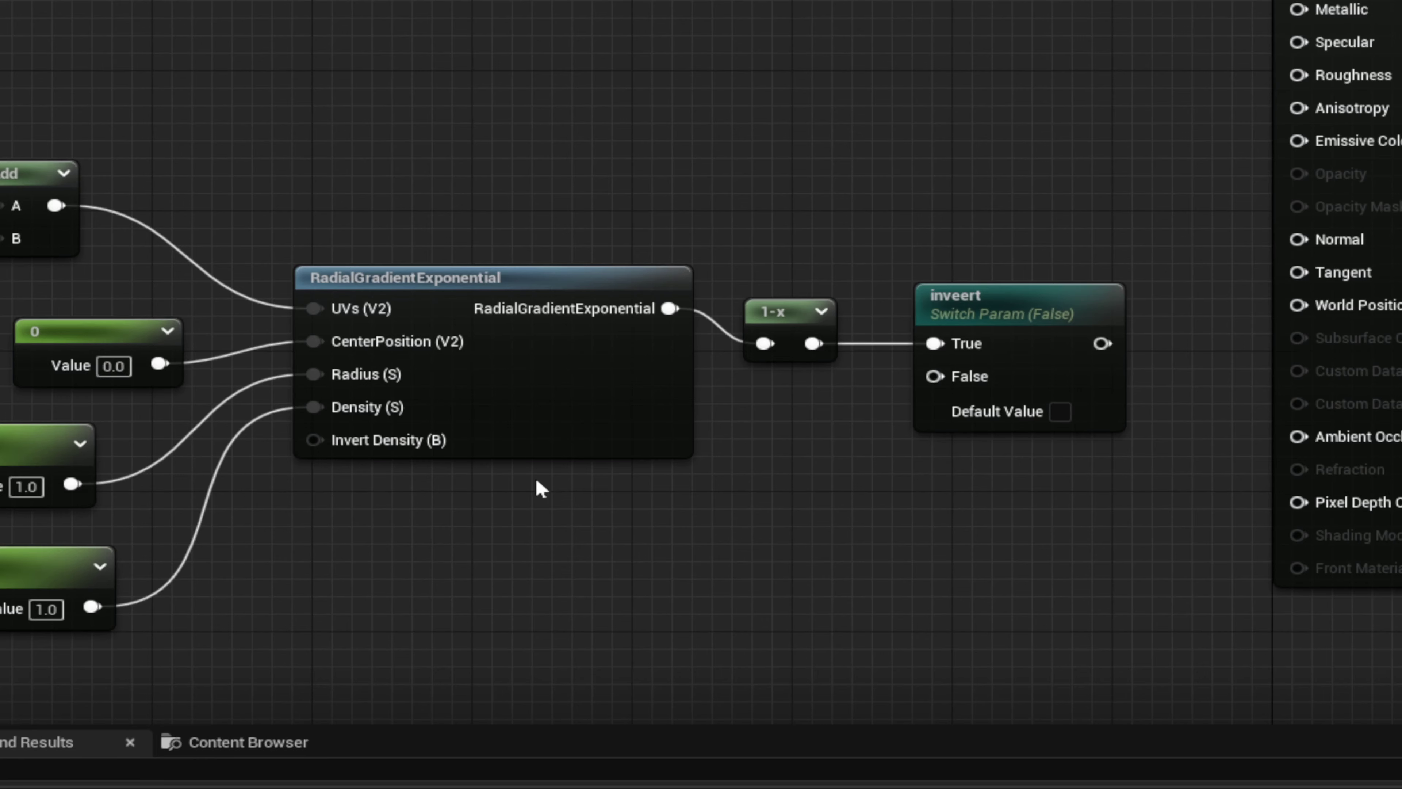
- Connect RadialGradientExponential to the False input of inveert, then raise the 1-x node and lower the switch to separate the wires
right_click_drag(538, 486, 463, 492)
left_click_drag(707, 322, 717, 307)
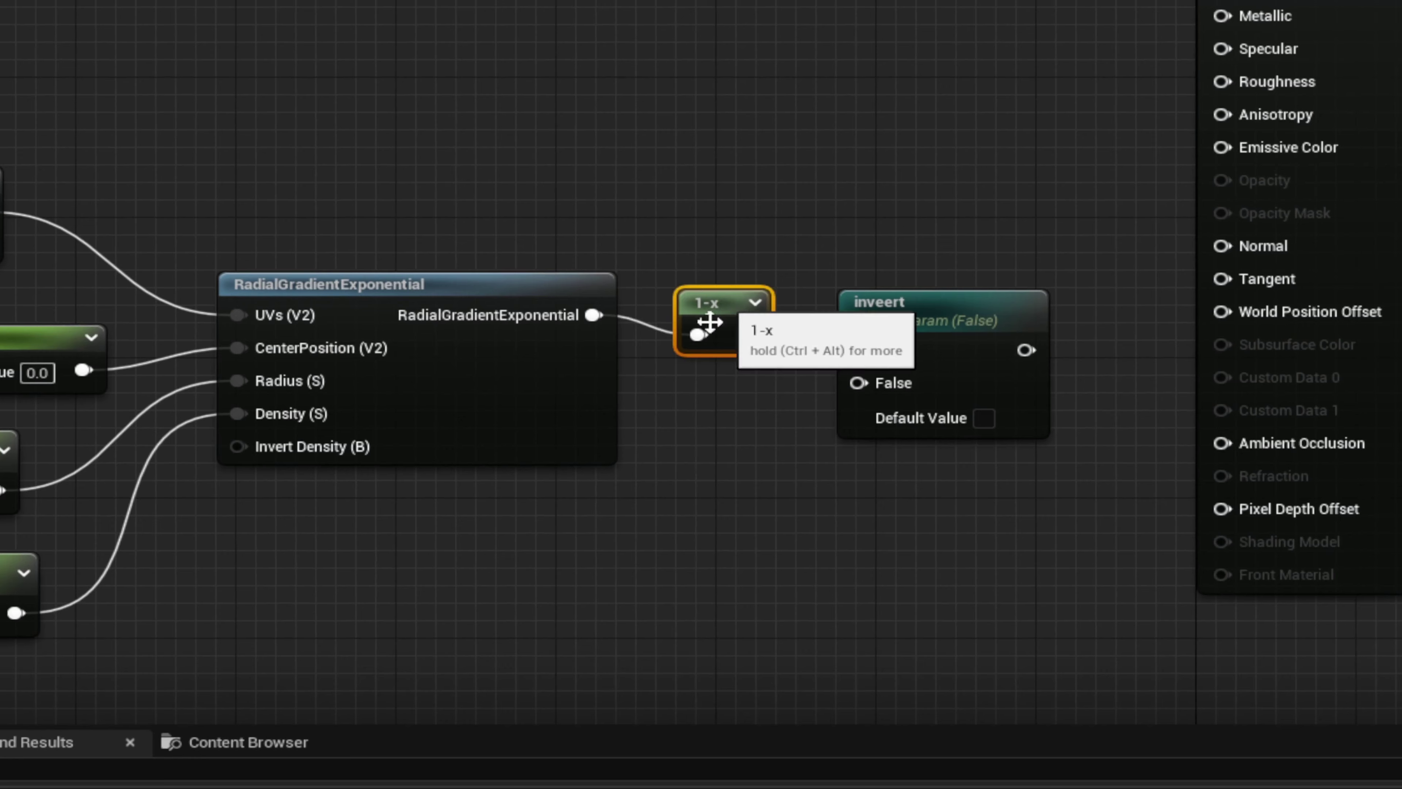
left_click_drag(595, 315, 861, 383)
left_click_drag(729, 312, 750, 277)
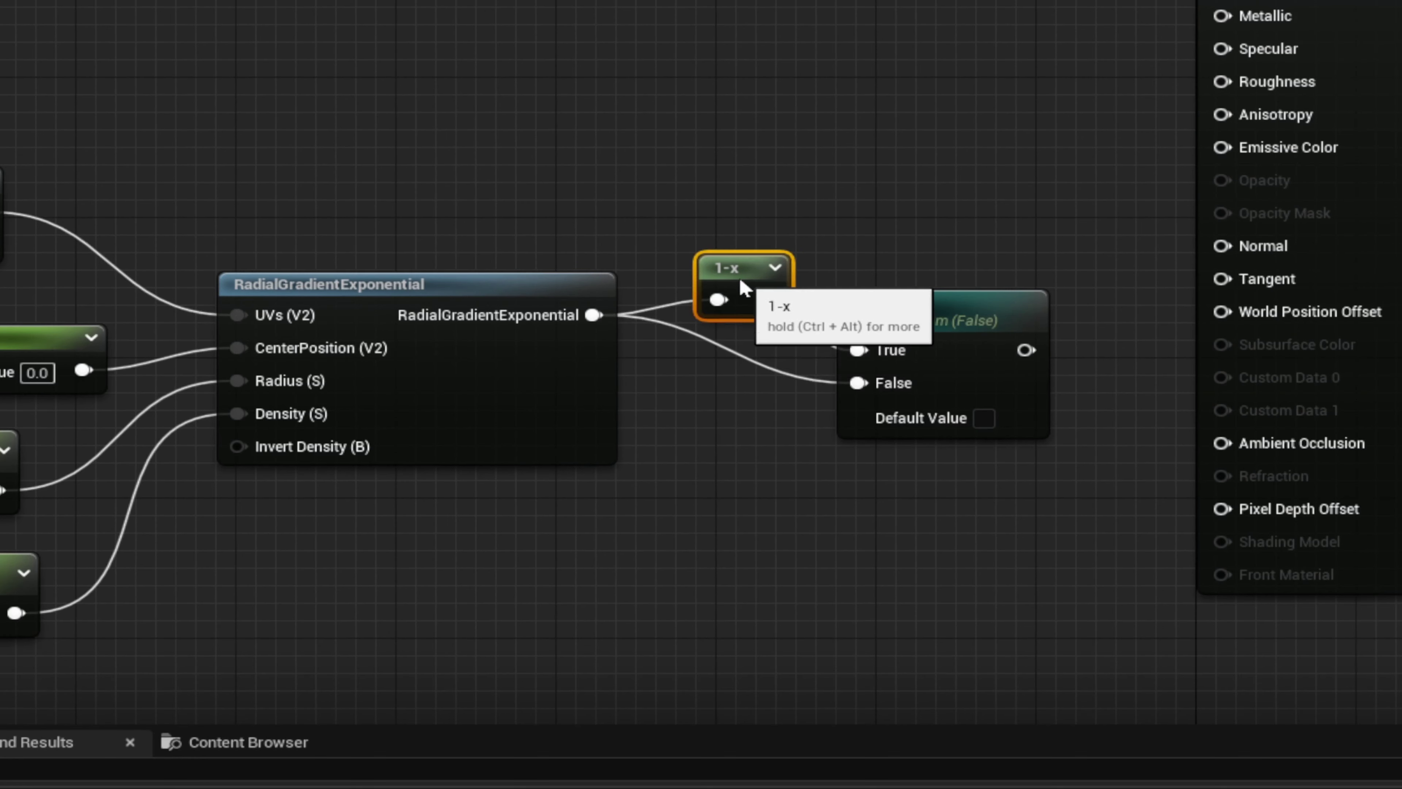
left_click_drag(977, 345, 996, 372)
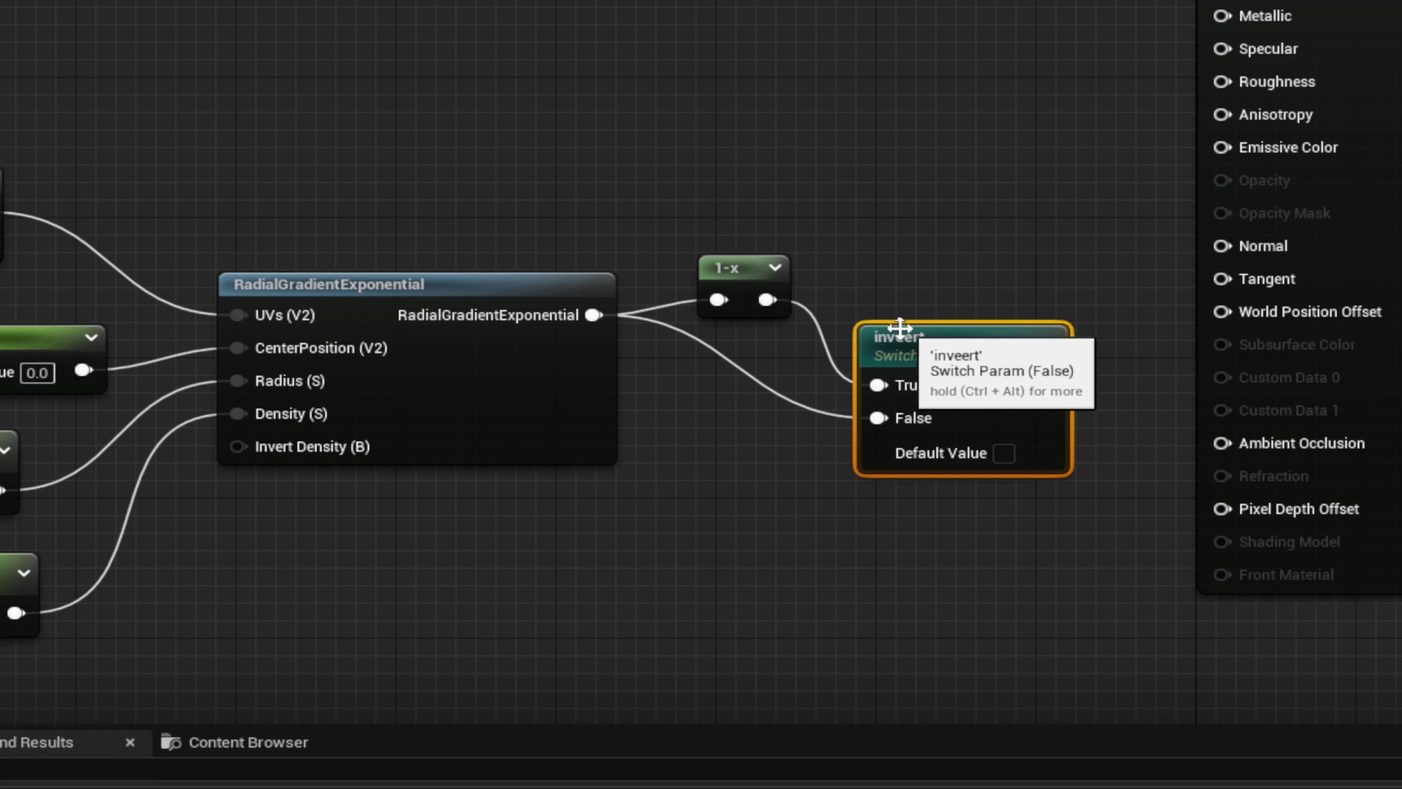
left_click(780, 407)
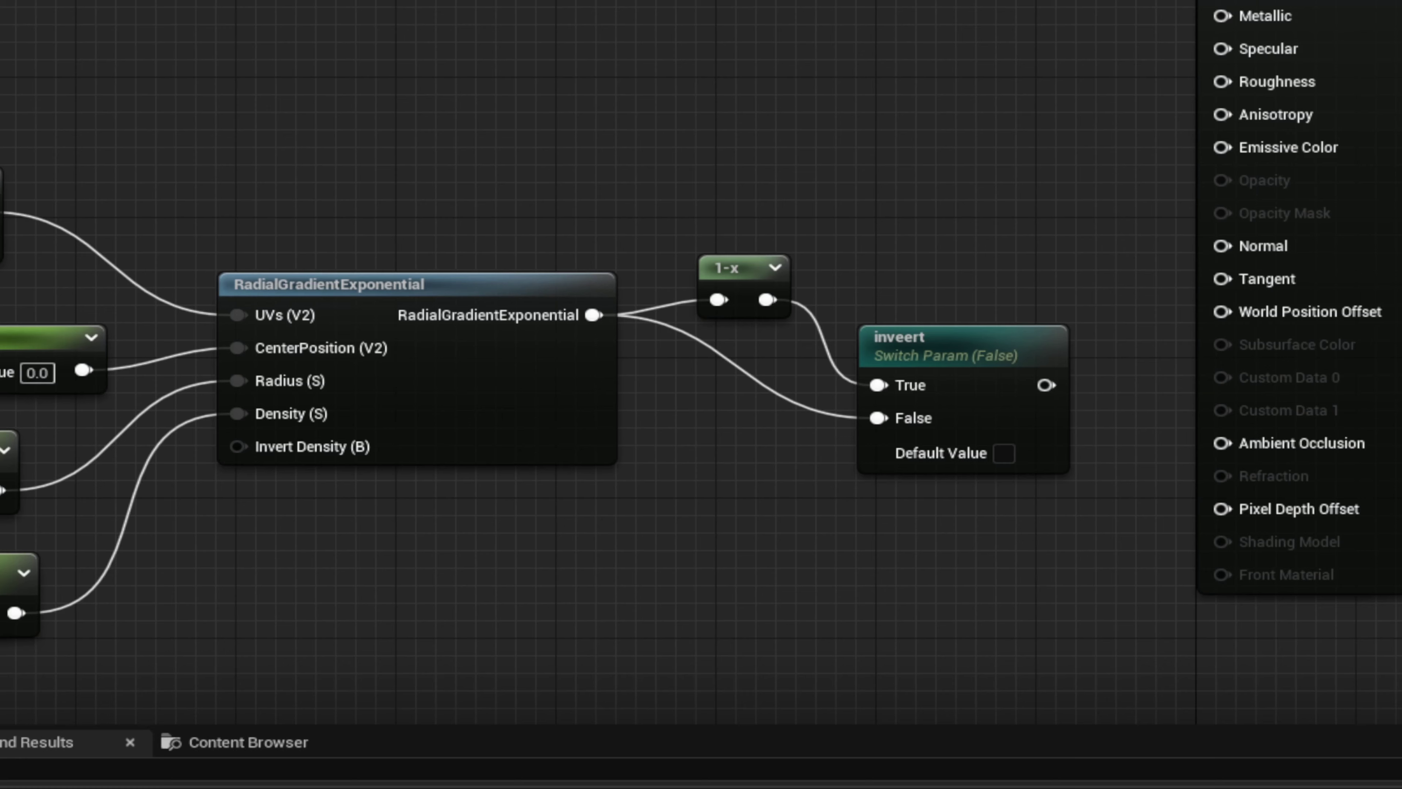
- Add a Multiply node above inveert and feed the switch output into its B input
left_click_drag(1045, 385, 978, 126)
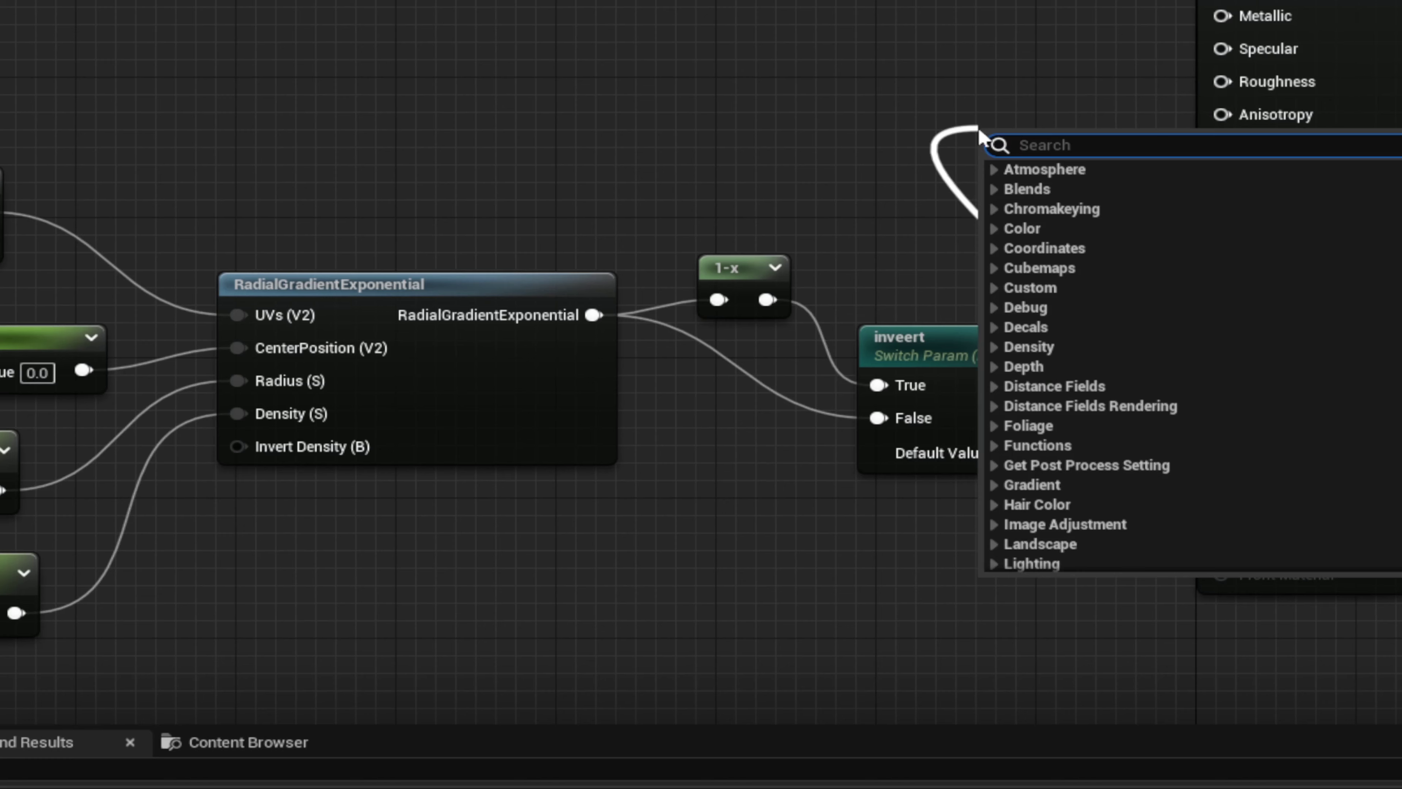
type("mu")
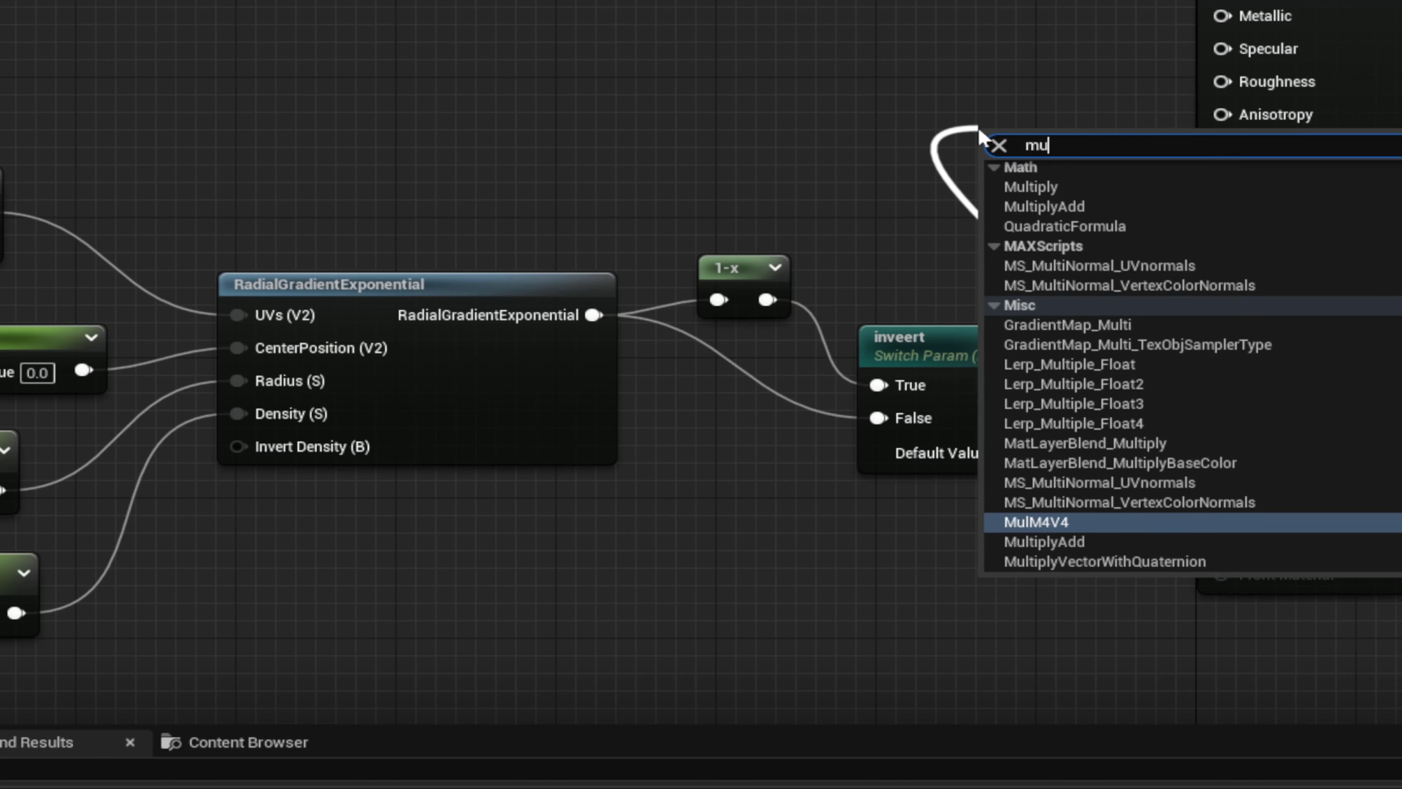
type("kt")
key("BackSpace")
key("BackSpace")
type("lt")
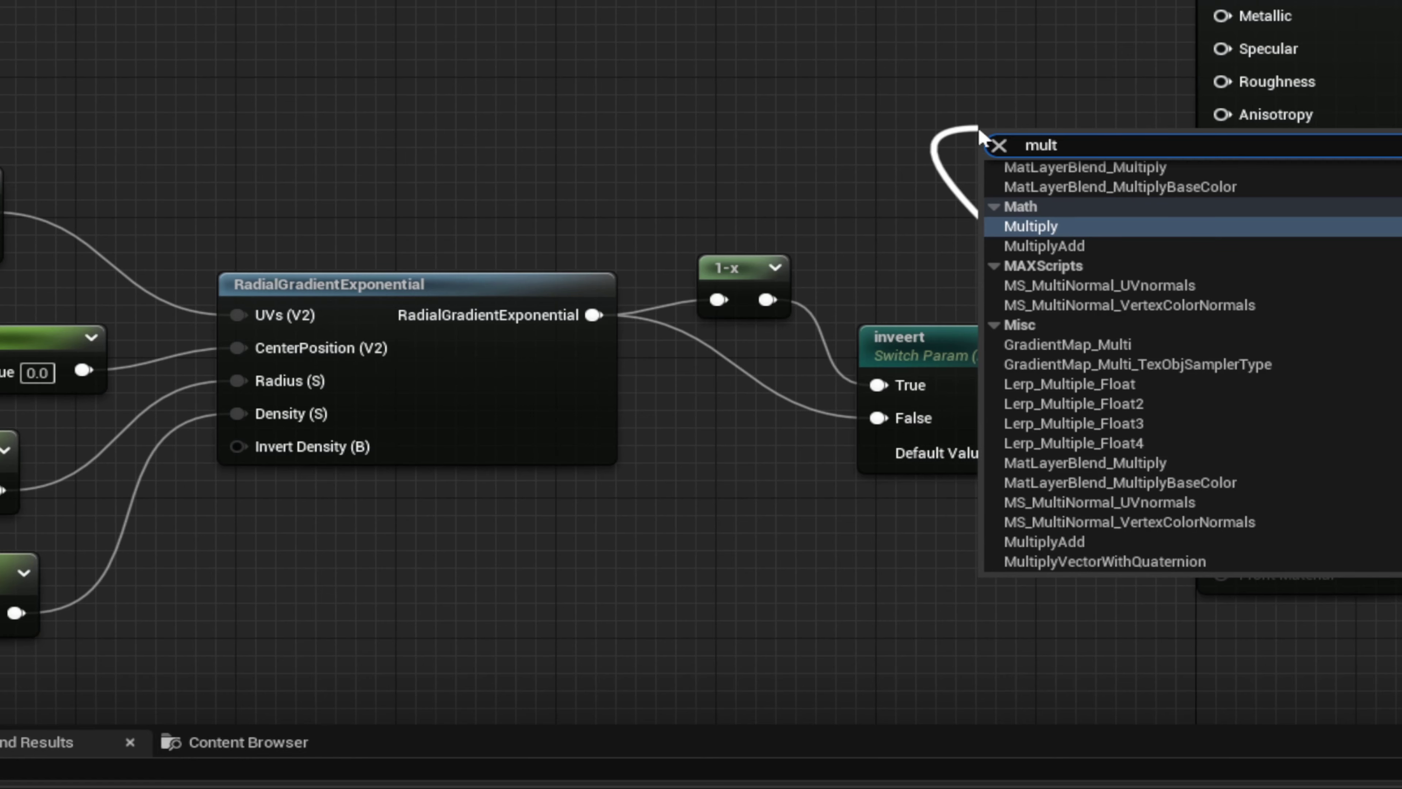
key("Return")
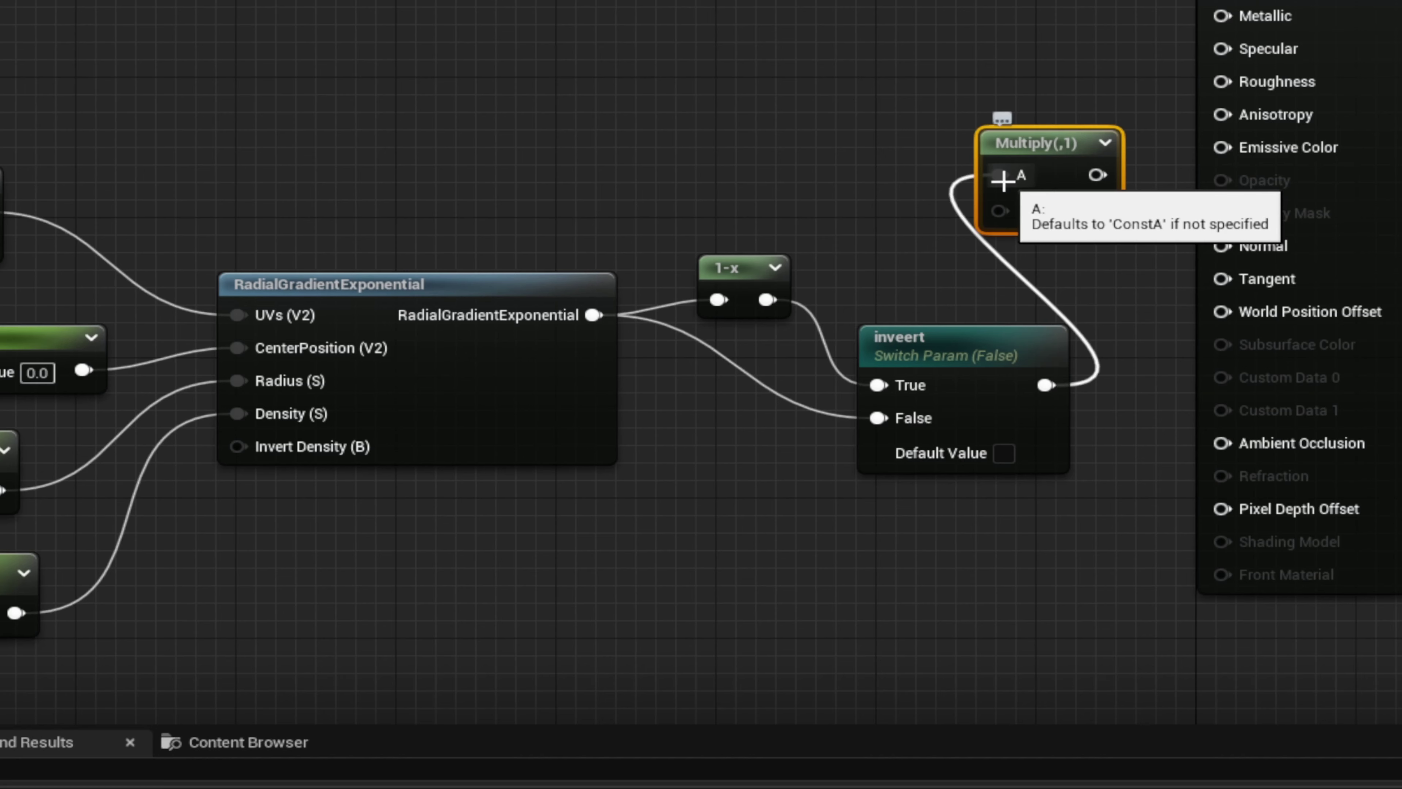
left_click_drag(1003, 180, 999, 215, "ctrl")
left_click(956, 284)
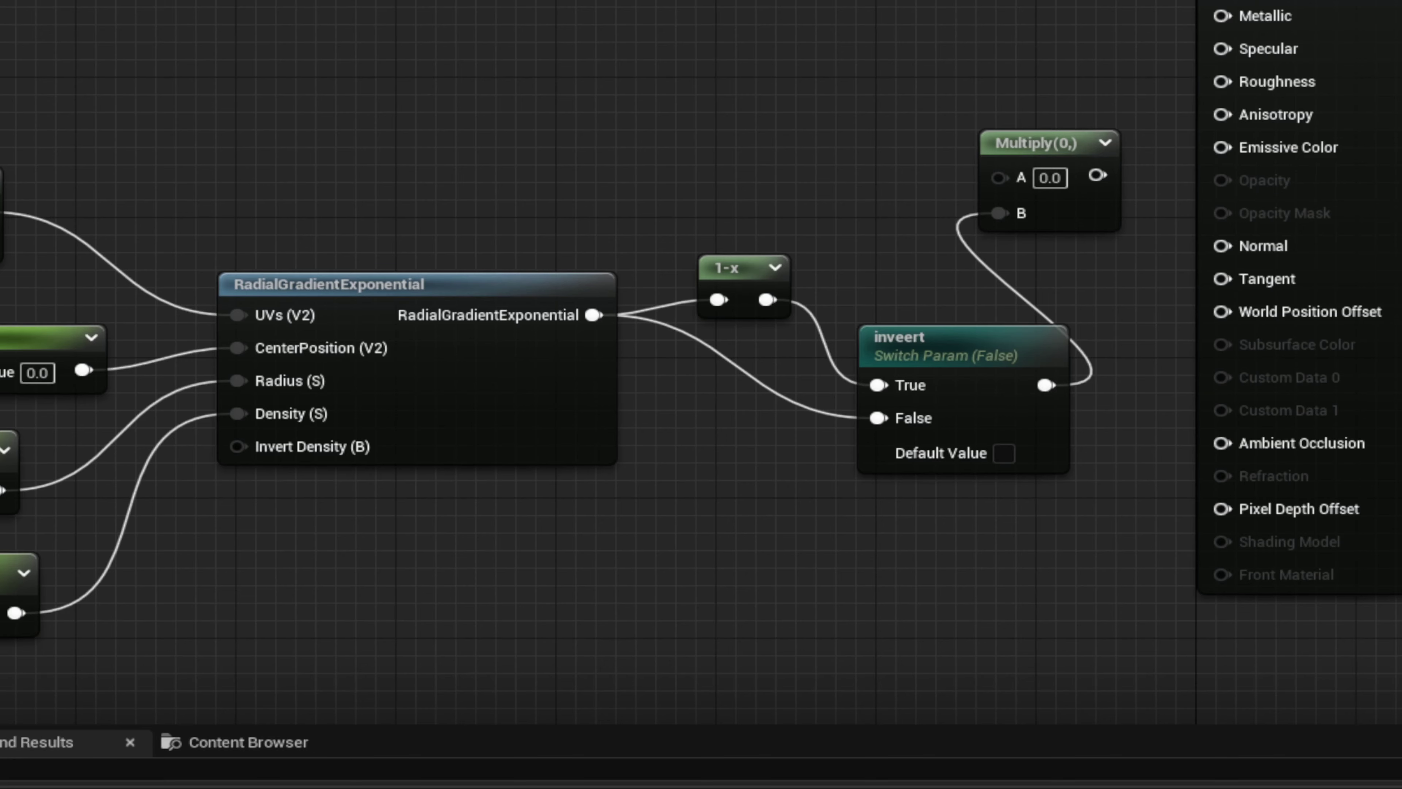
- Connect the Add output to Multiply's A input and move the BodycamEffect_M_pp result node well away from Multiply to make room
right_click_drag(347, 662, 575, 661)
left_click_drag(207, 211, 1250, 187)
right_click_drag(1108, 373, 463, 531)
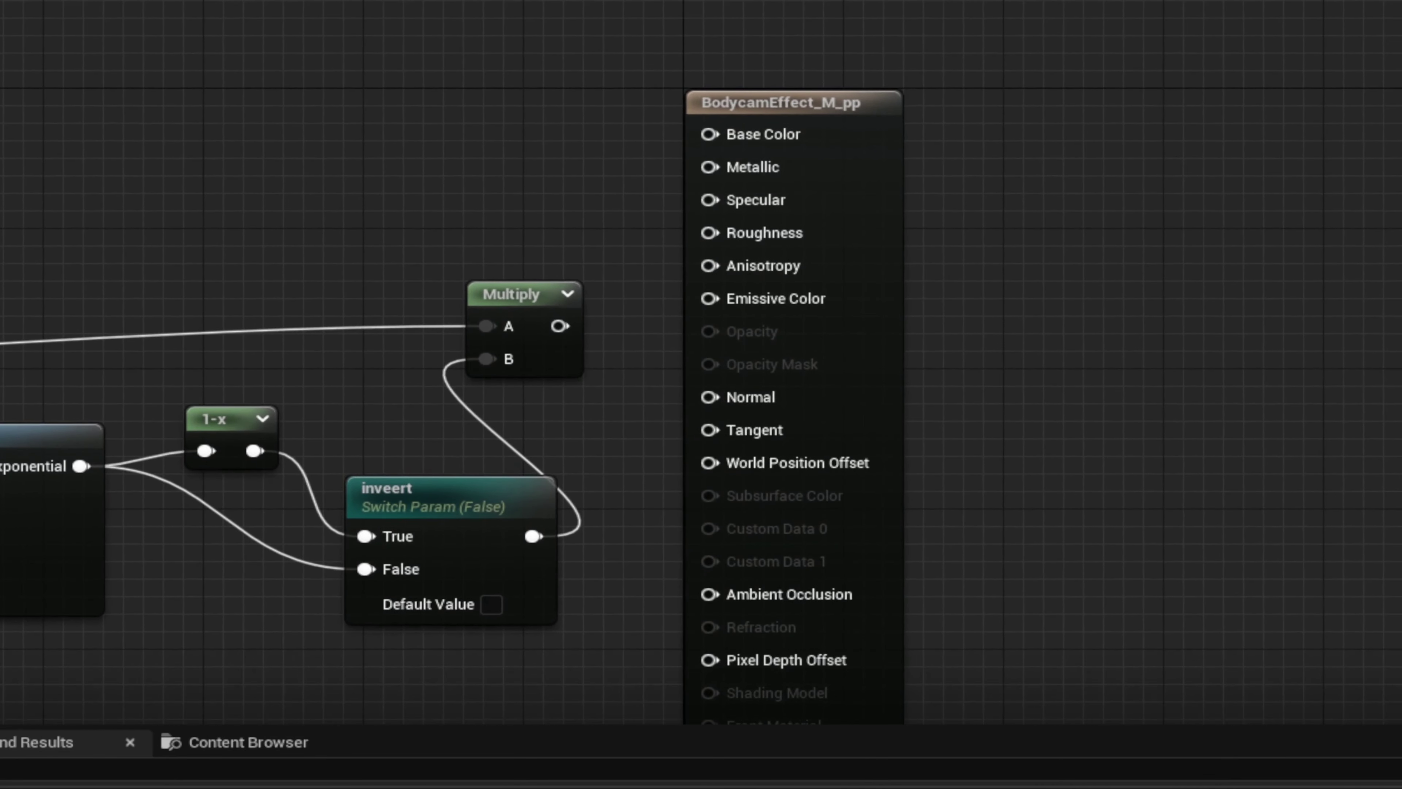
left_click_drag(833, 103, 1394, 103)
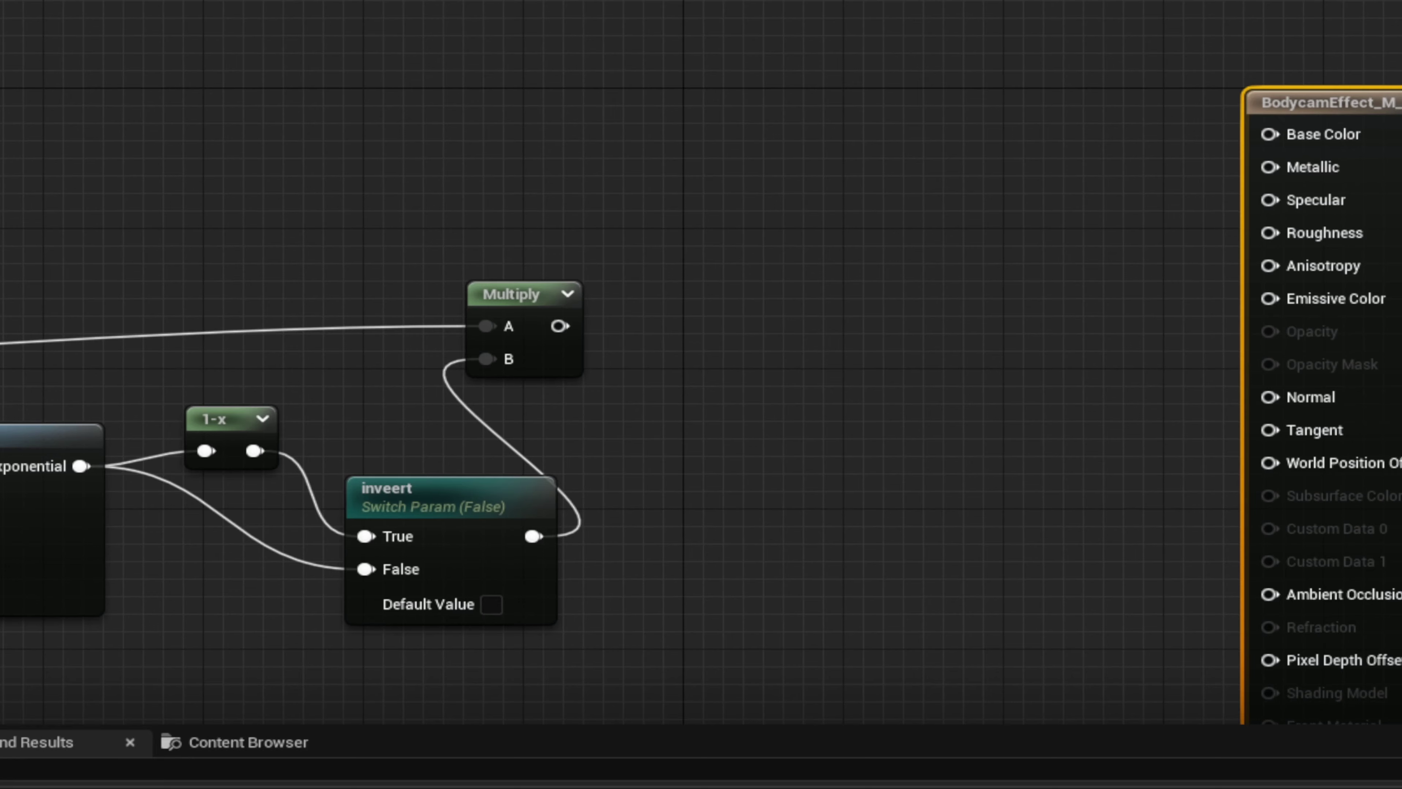
left_click_drag(573, 363, 590, 365)
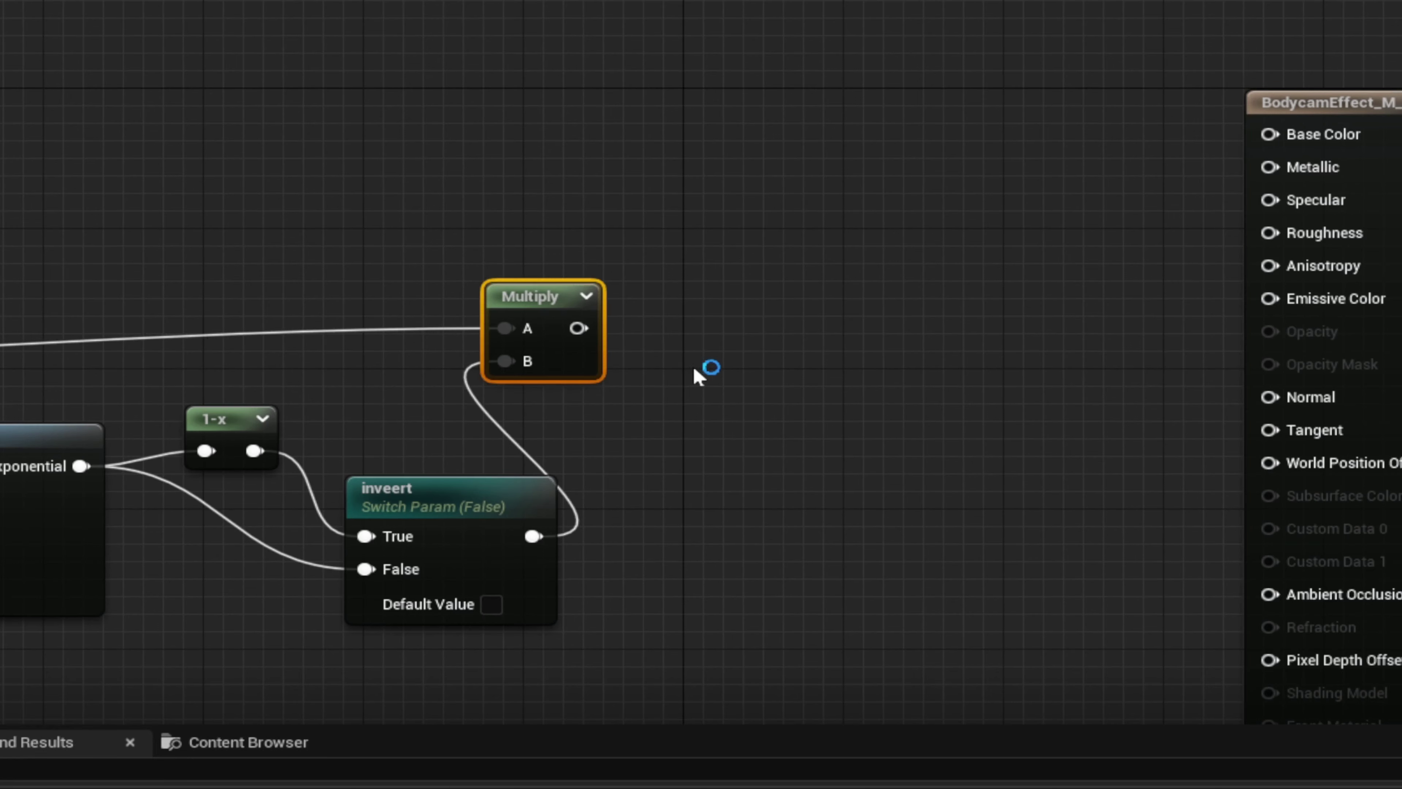
- Add a second Multiply node beside the first one and raise it slightly
left_click(751, 325)
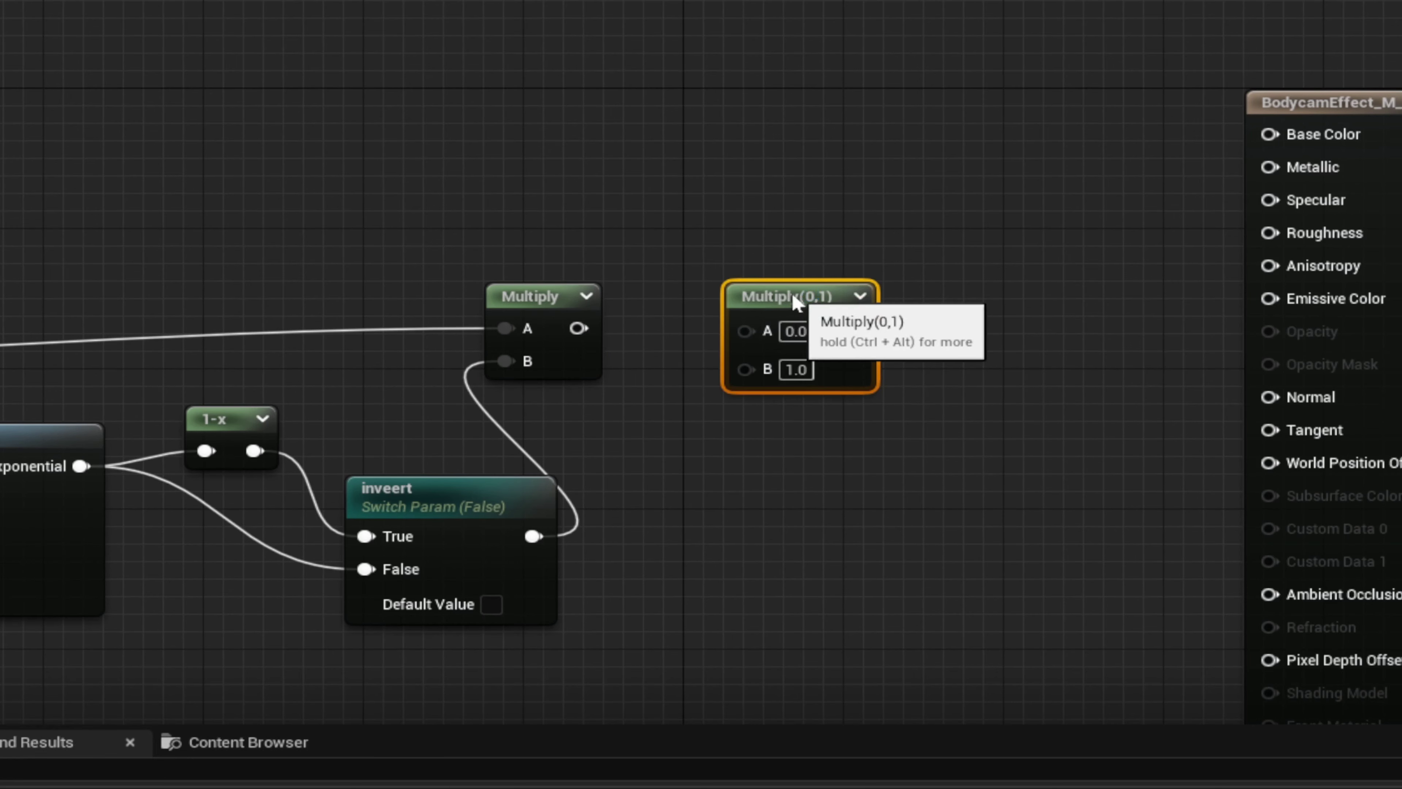
left_click_drag(793, 301, 793, 283)
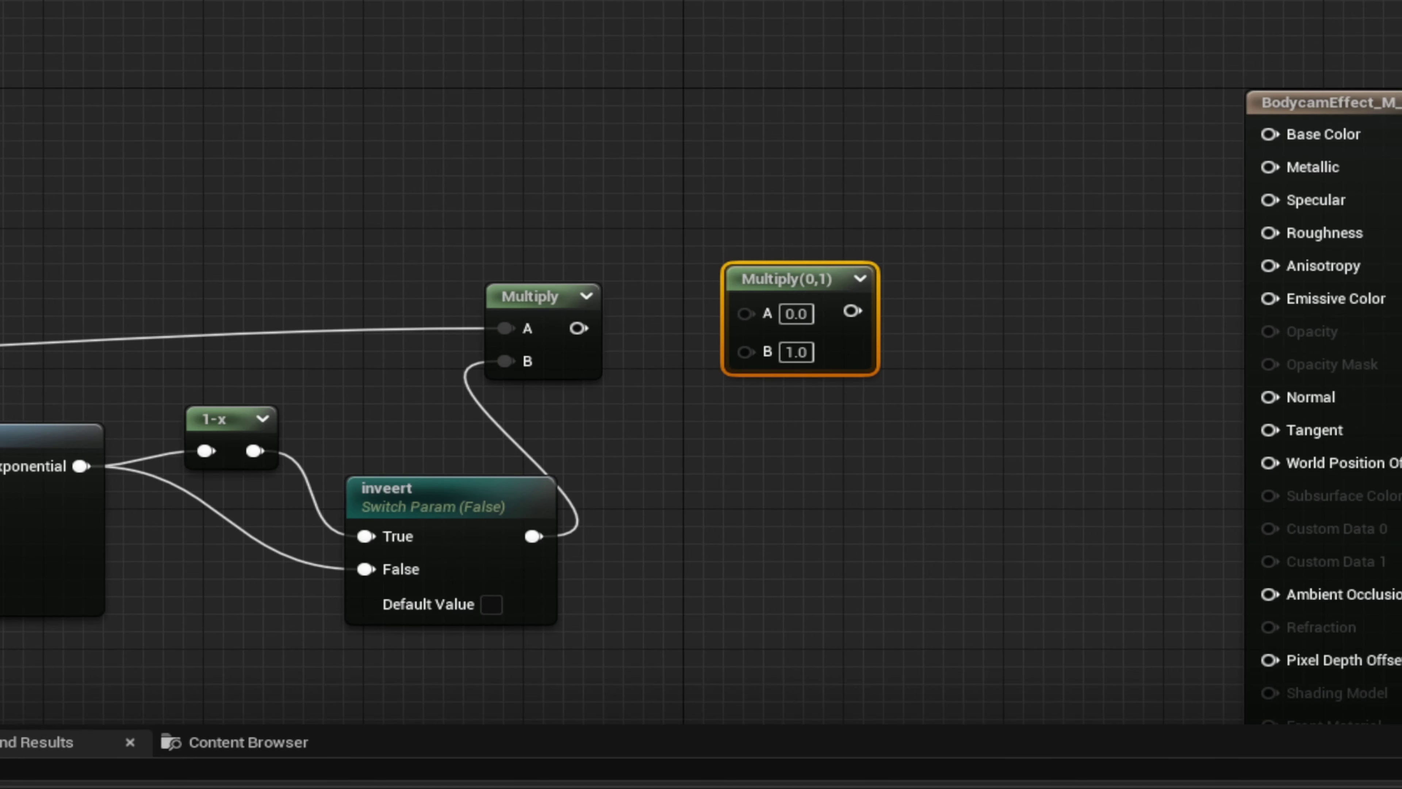
left_click(806, 531)
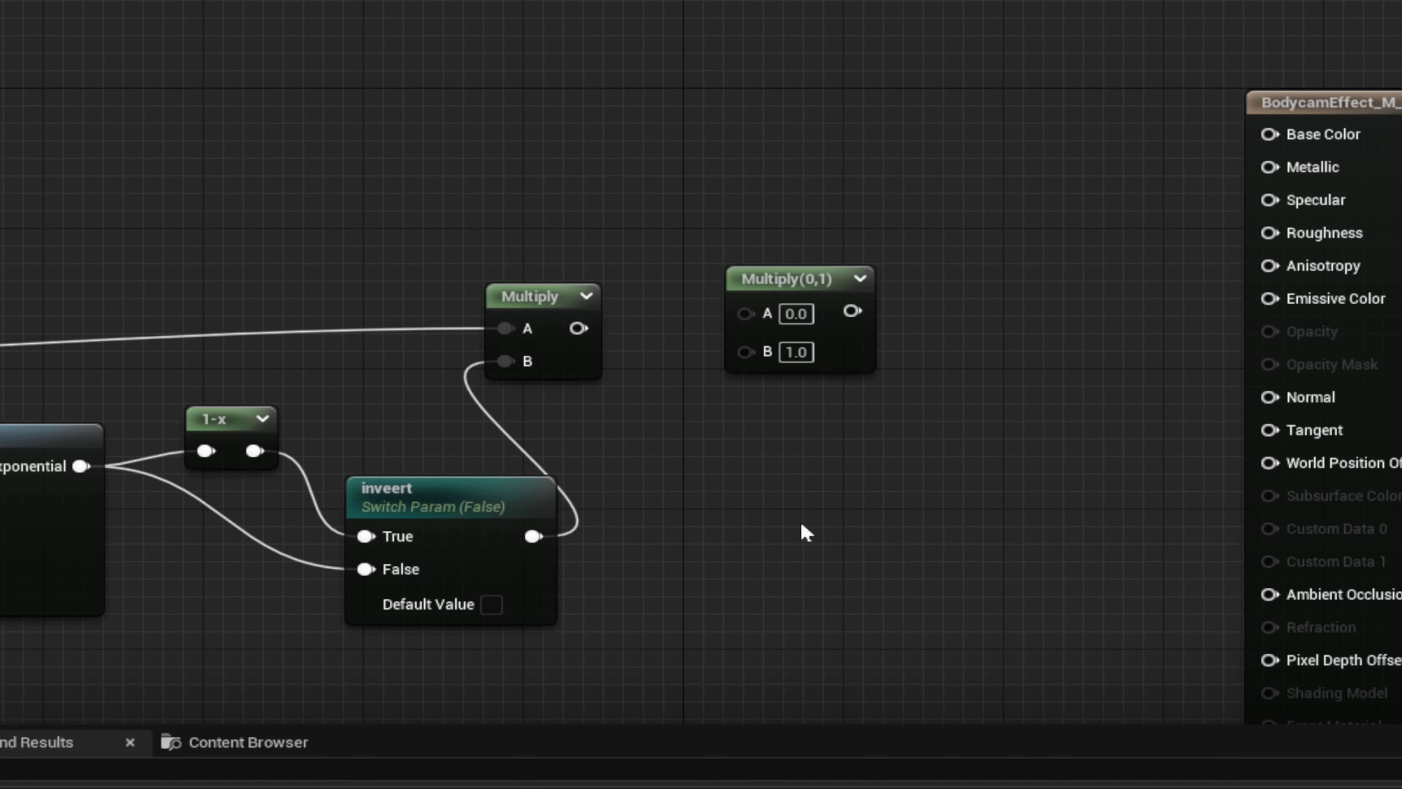
- Add a scalar parameter beneath the new Multiply node and name it LensDistoortuion
key("s")
left_click(766, 519)
type("sssssssss")
key("Return")
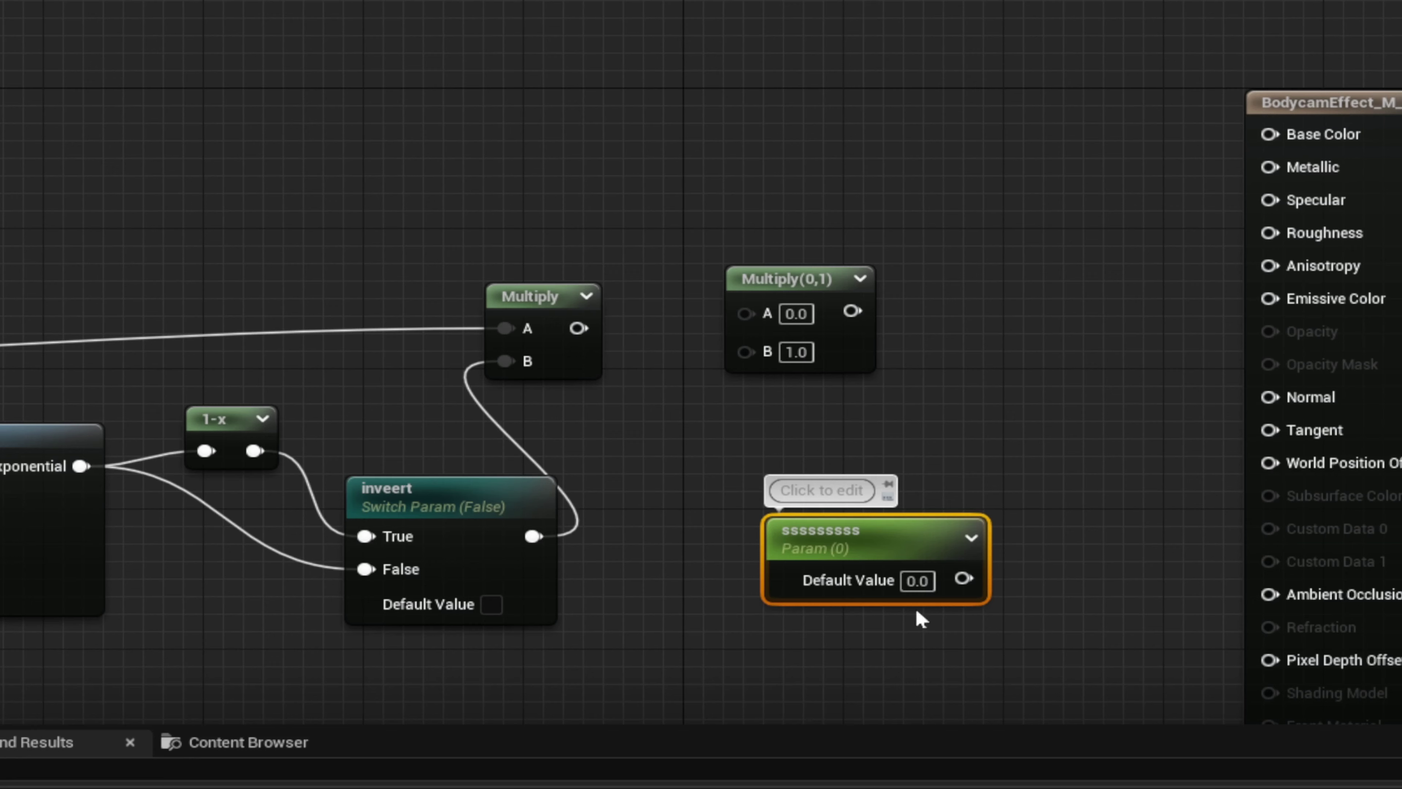
double_click(910, 539)
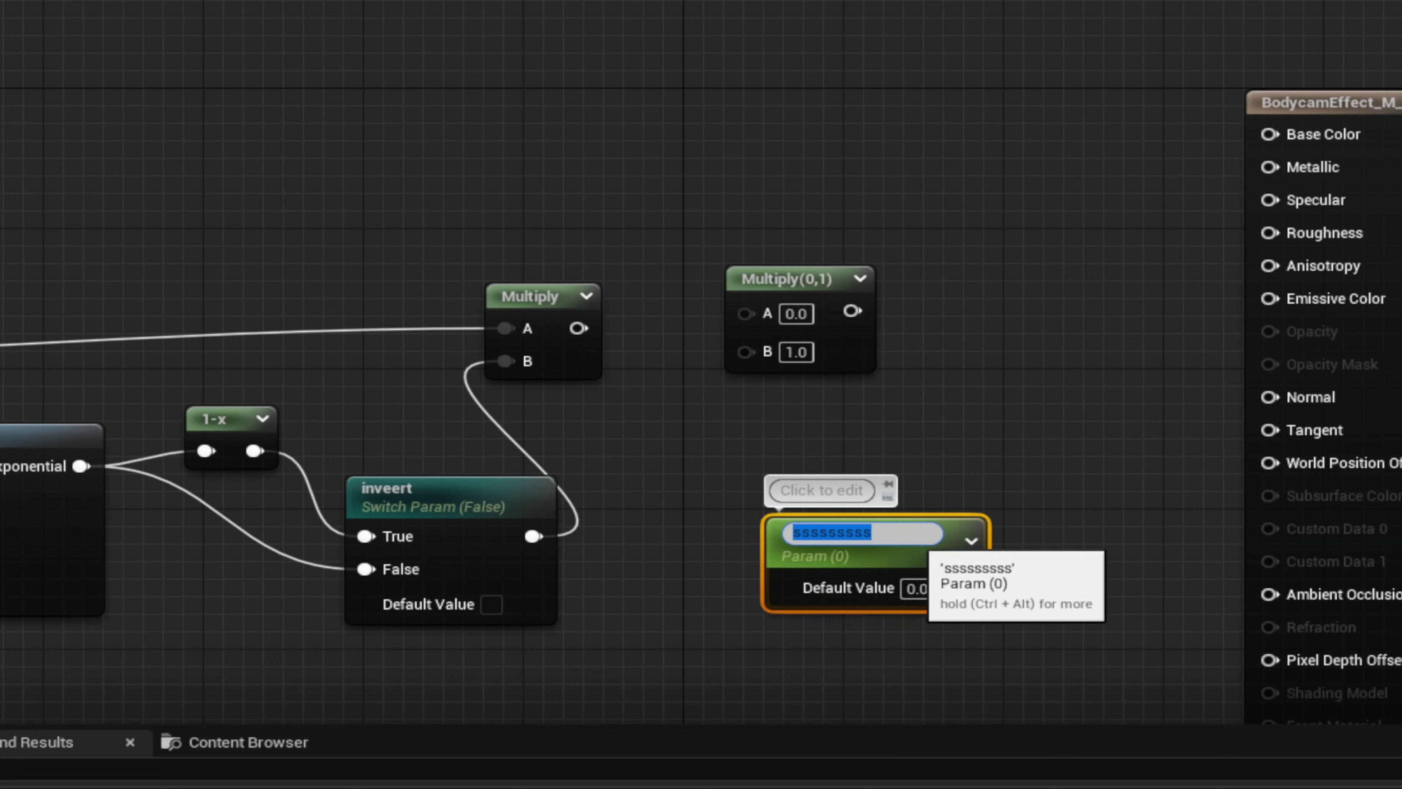
key("BackSpace")
type("L")
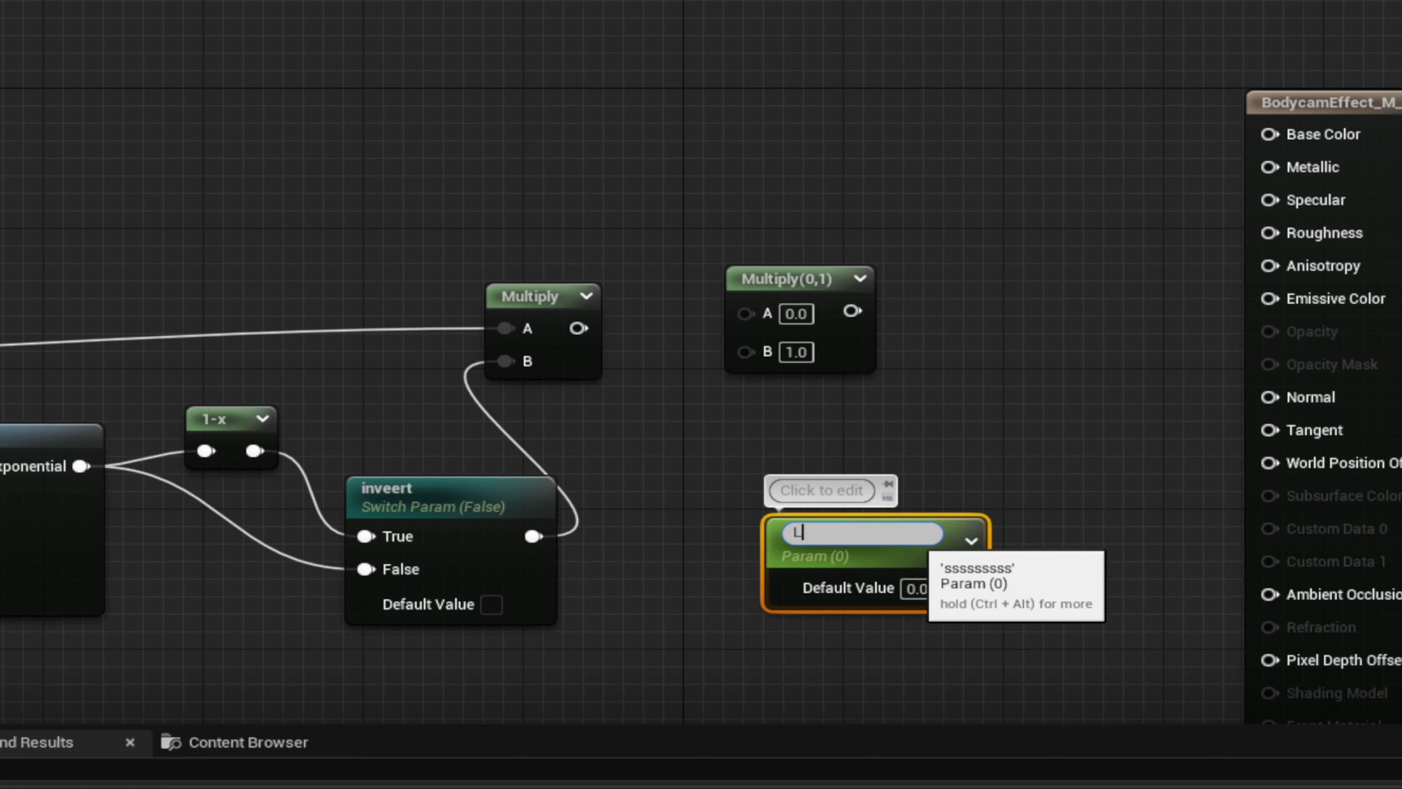
type("ensDistoortuion")
key("Return")
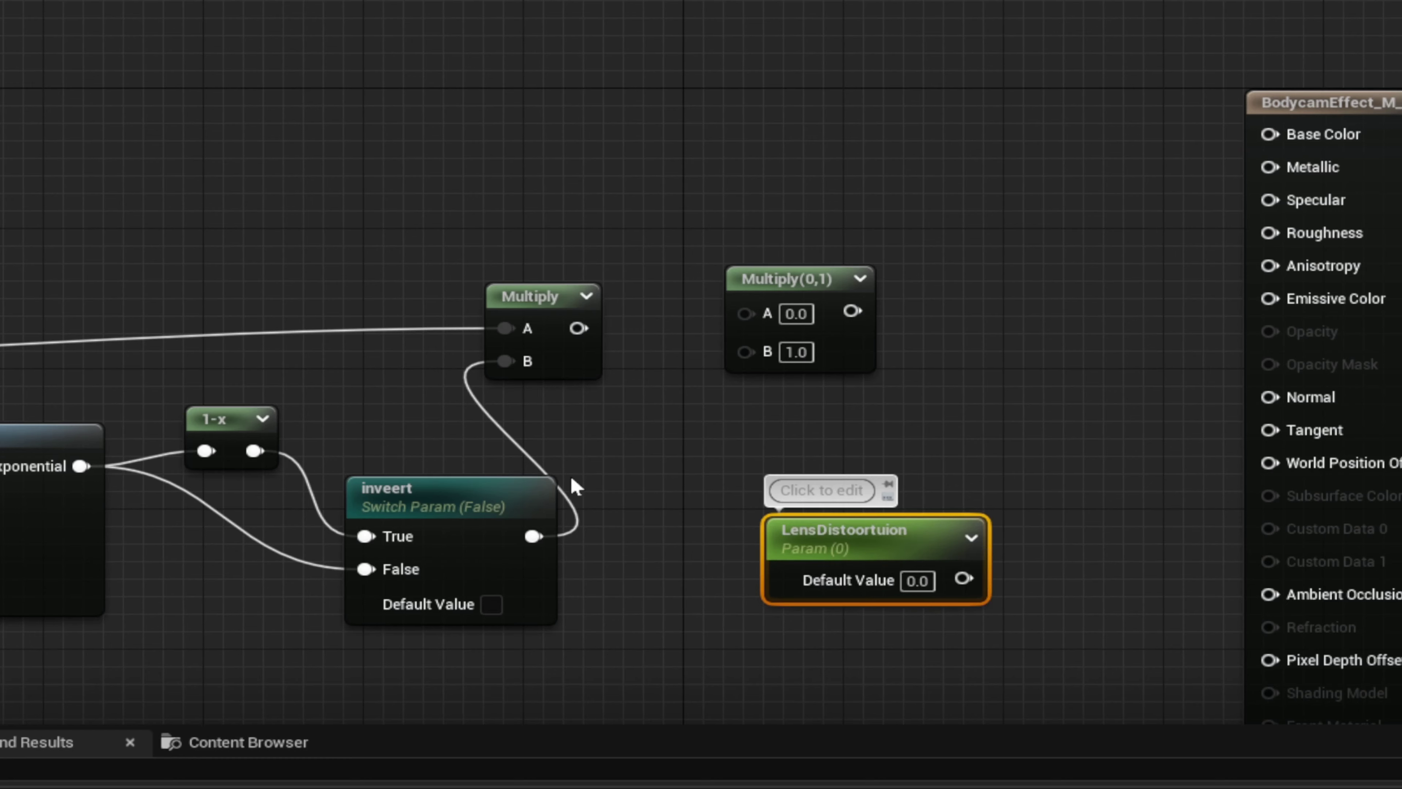
- Move the new Multiply away from the first, then feed the first Multiply into its A input and LensDistoortuion into its B input
left_click_drag(822, 359, 1080, 373)
left_click_drag(1005, 330, 577, 329)
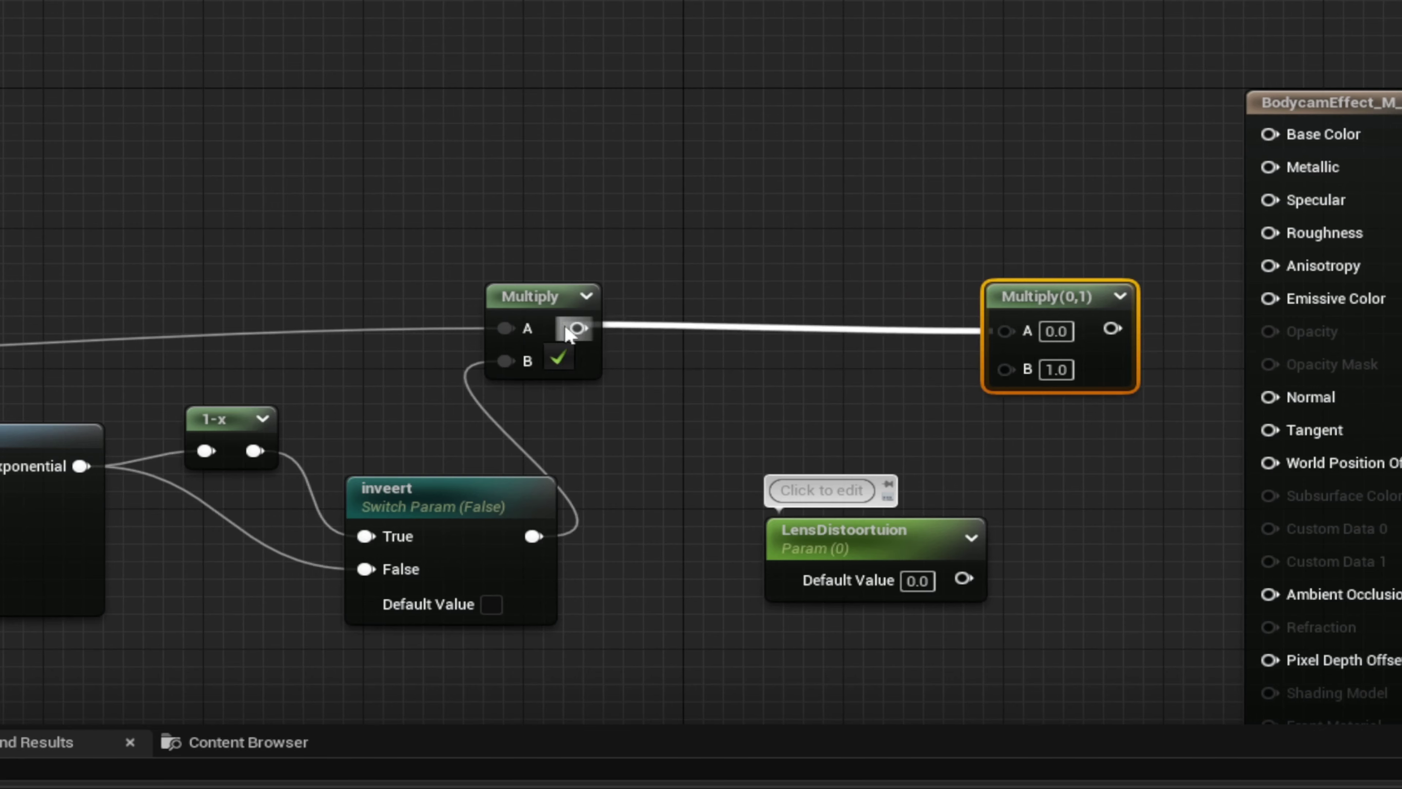
left_click_drag(963, 578, 1006, 362)
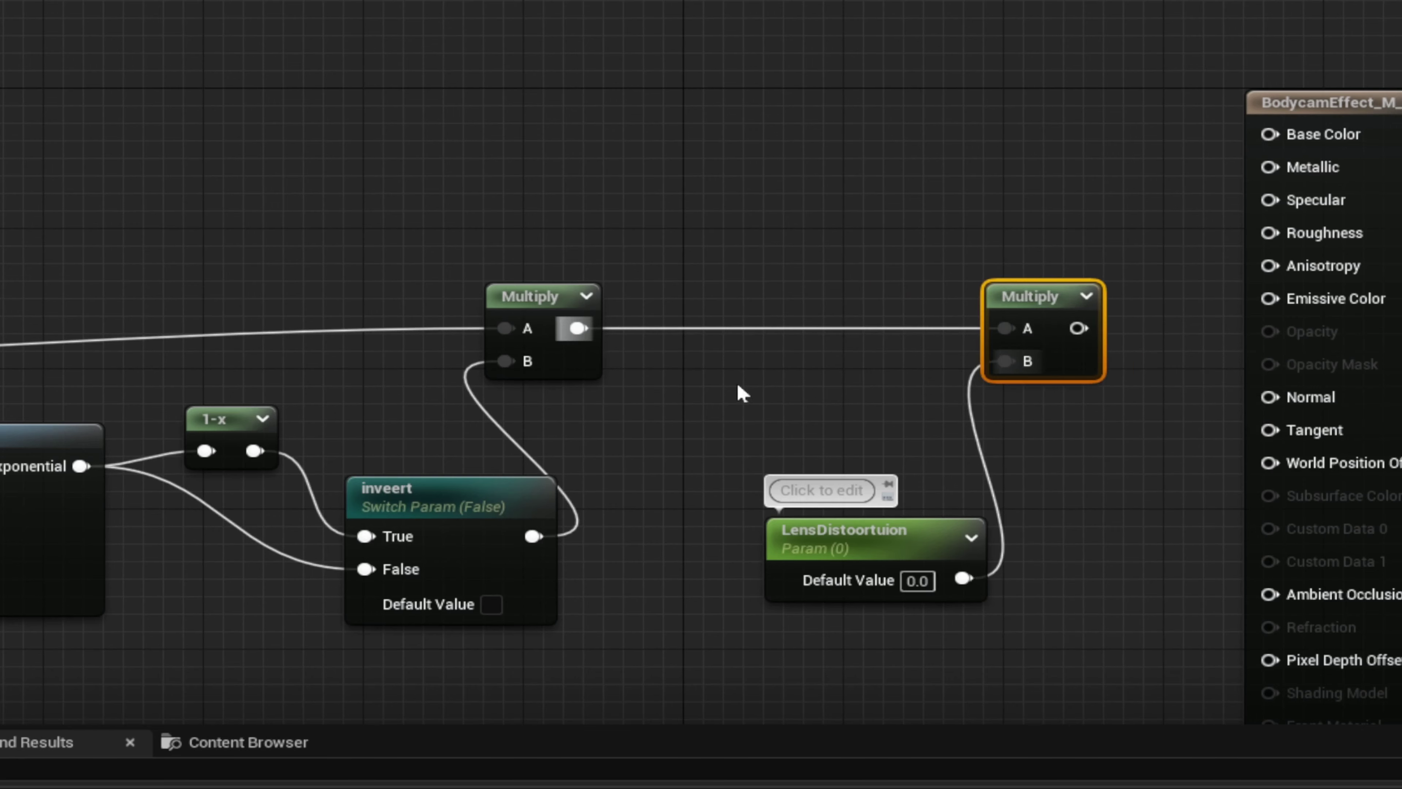
- Reposition the LensDistoortuion parameter lower, between the inveert switch and the second Multiply node
left_click_drag(889, 526, 706, 590)
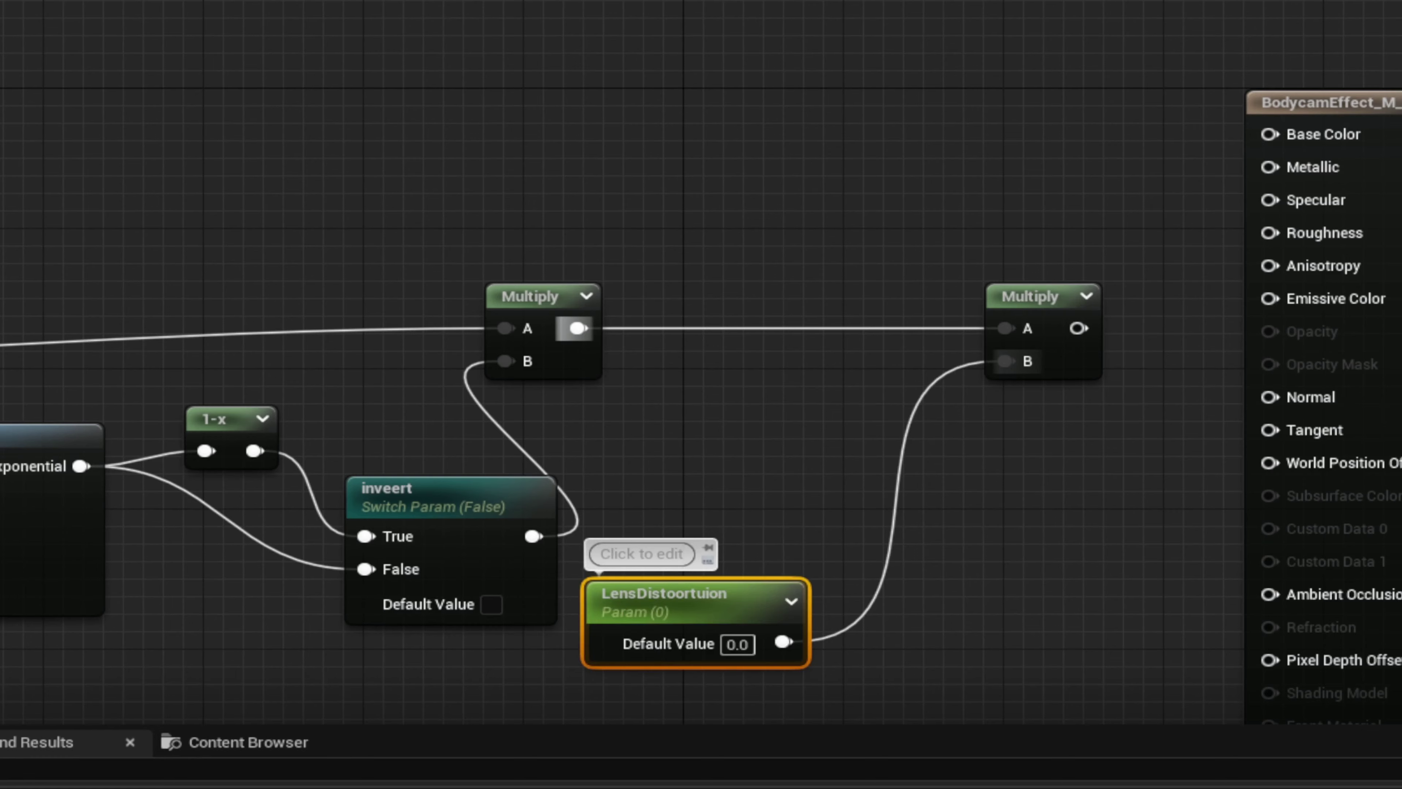
right_click_drag(939, 445, 1002, 339)
left_click_drag(780, 495, 859, 477)
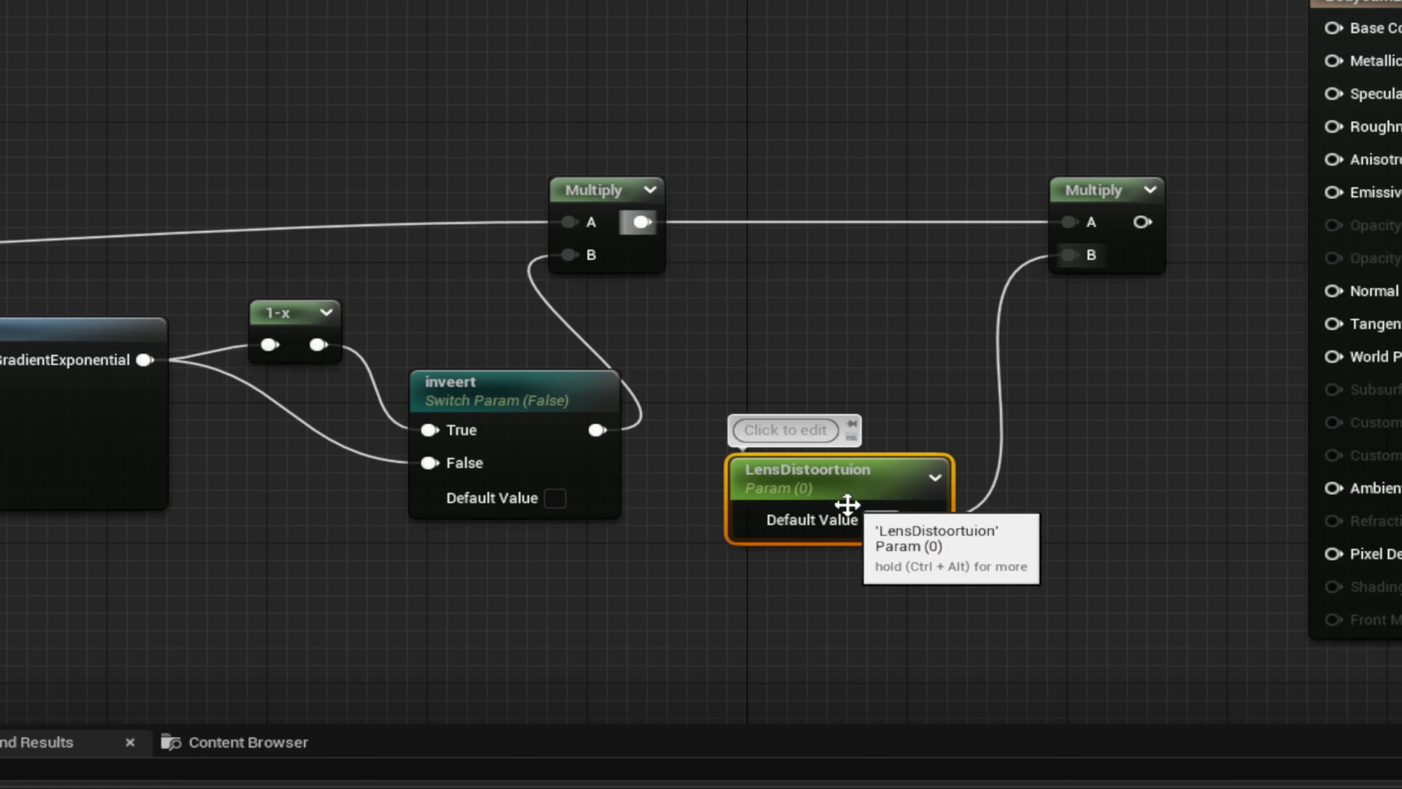
key("ctrl+a")
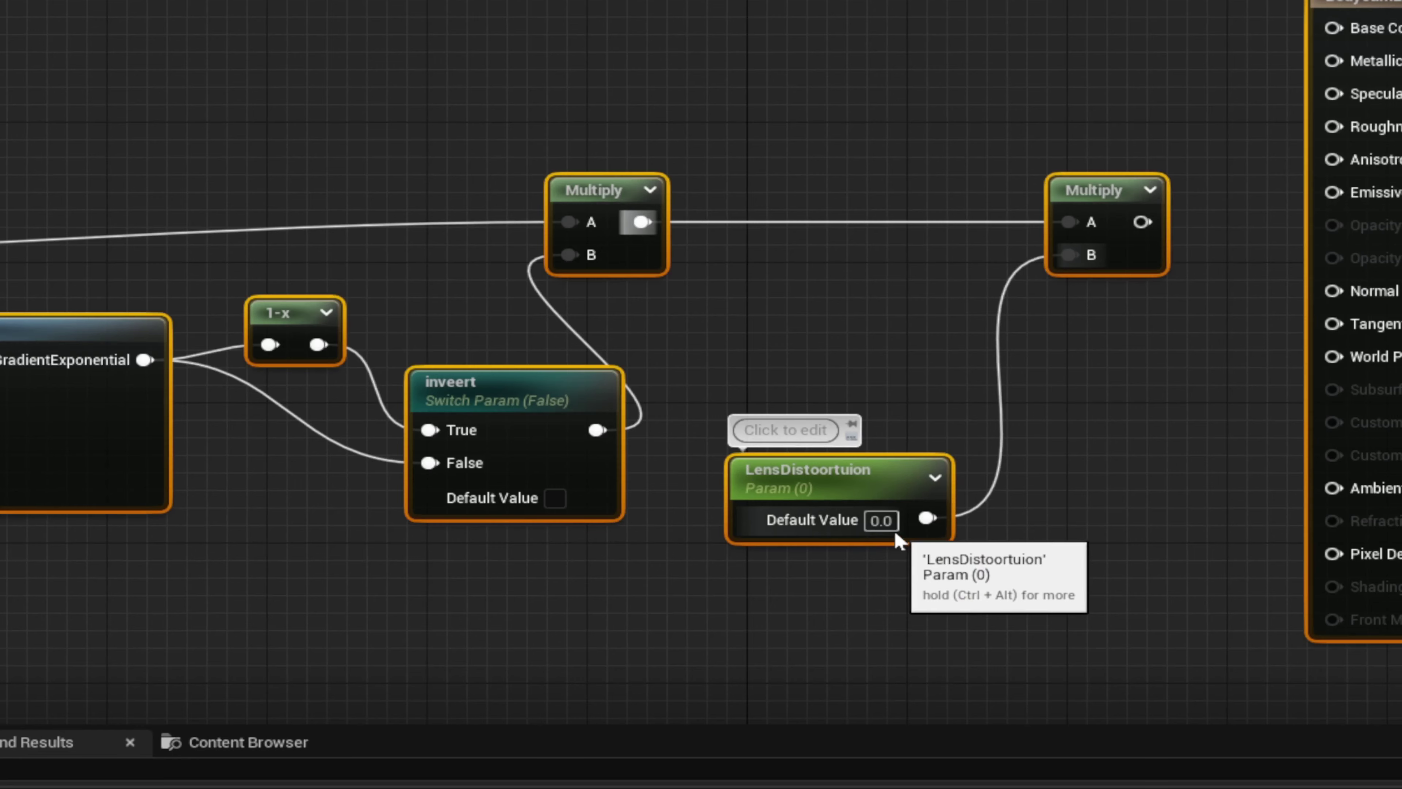
left_click(986, 568)
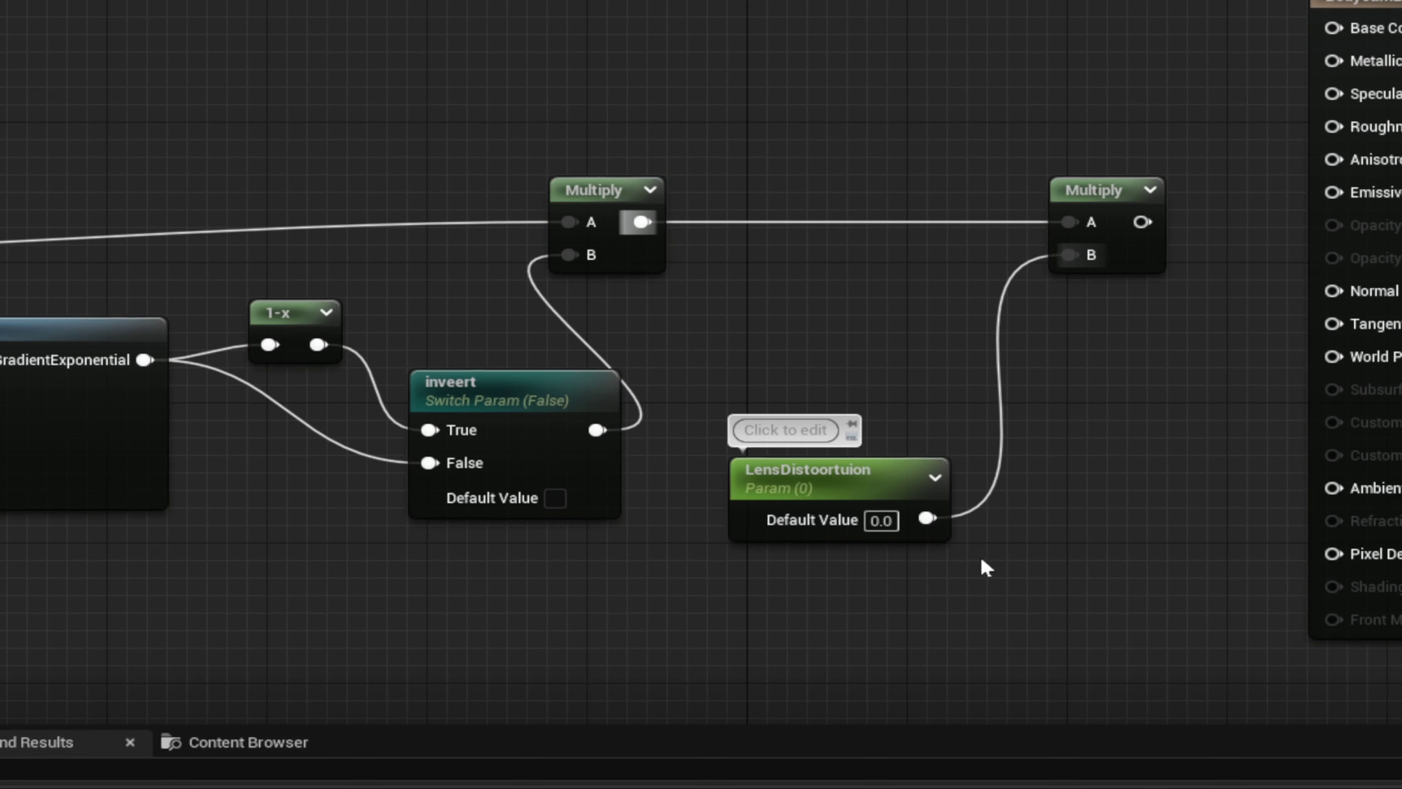
- Set the default value of LensDistoortuion to 0.5 and apply the material changes
left_click(881, 520)
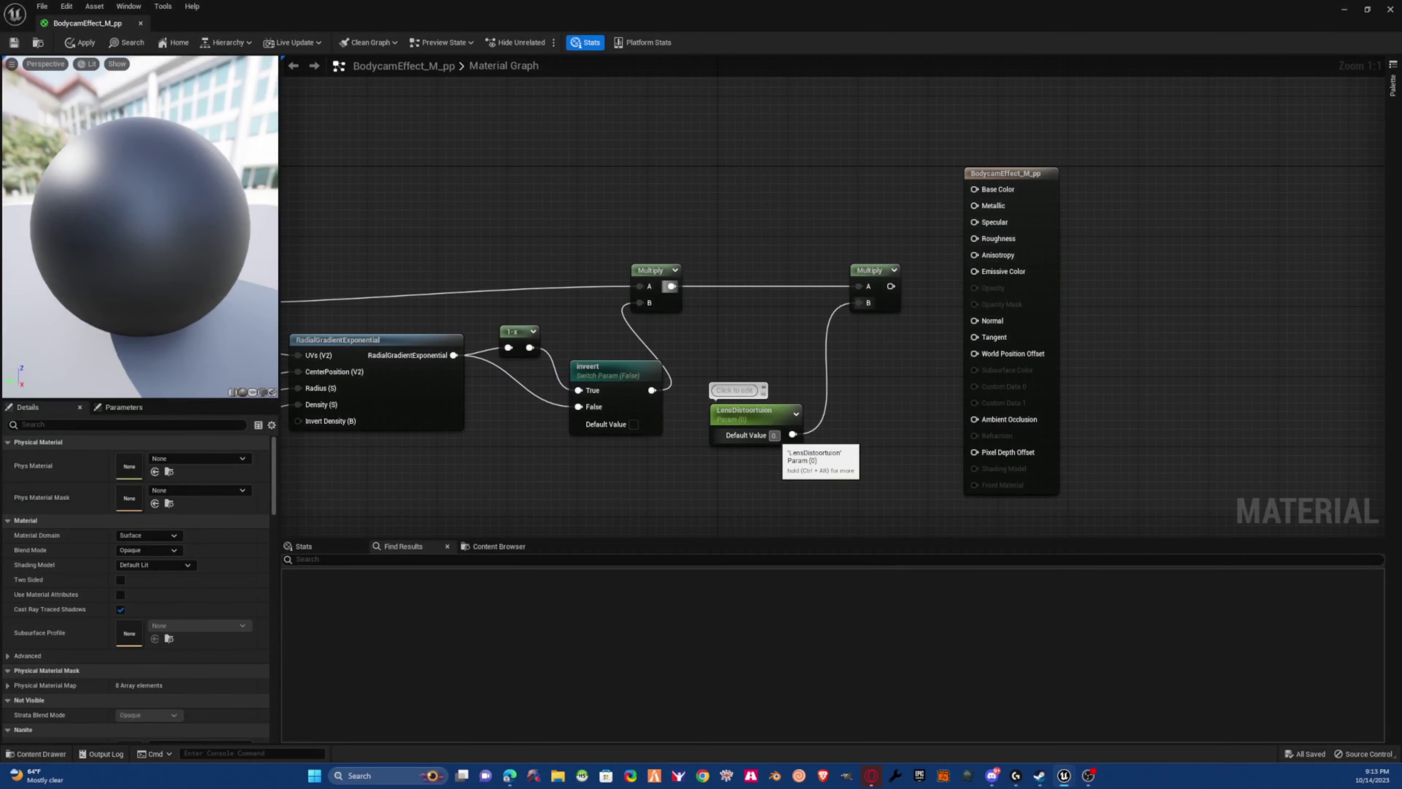
type("0.5")
key("Return")
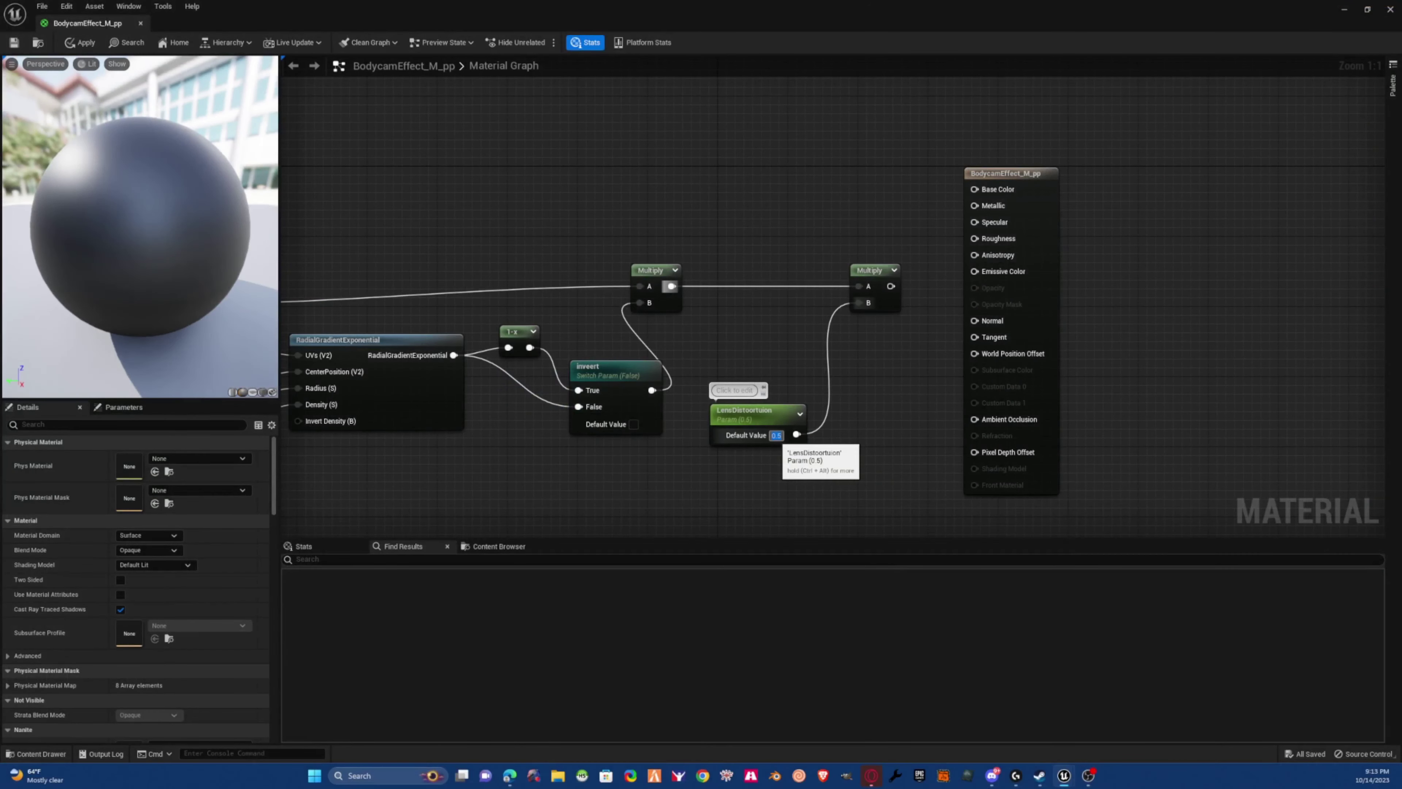
left_click(77, 42)
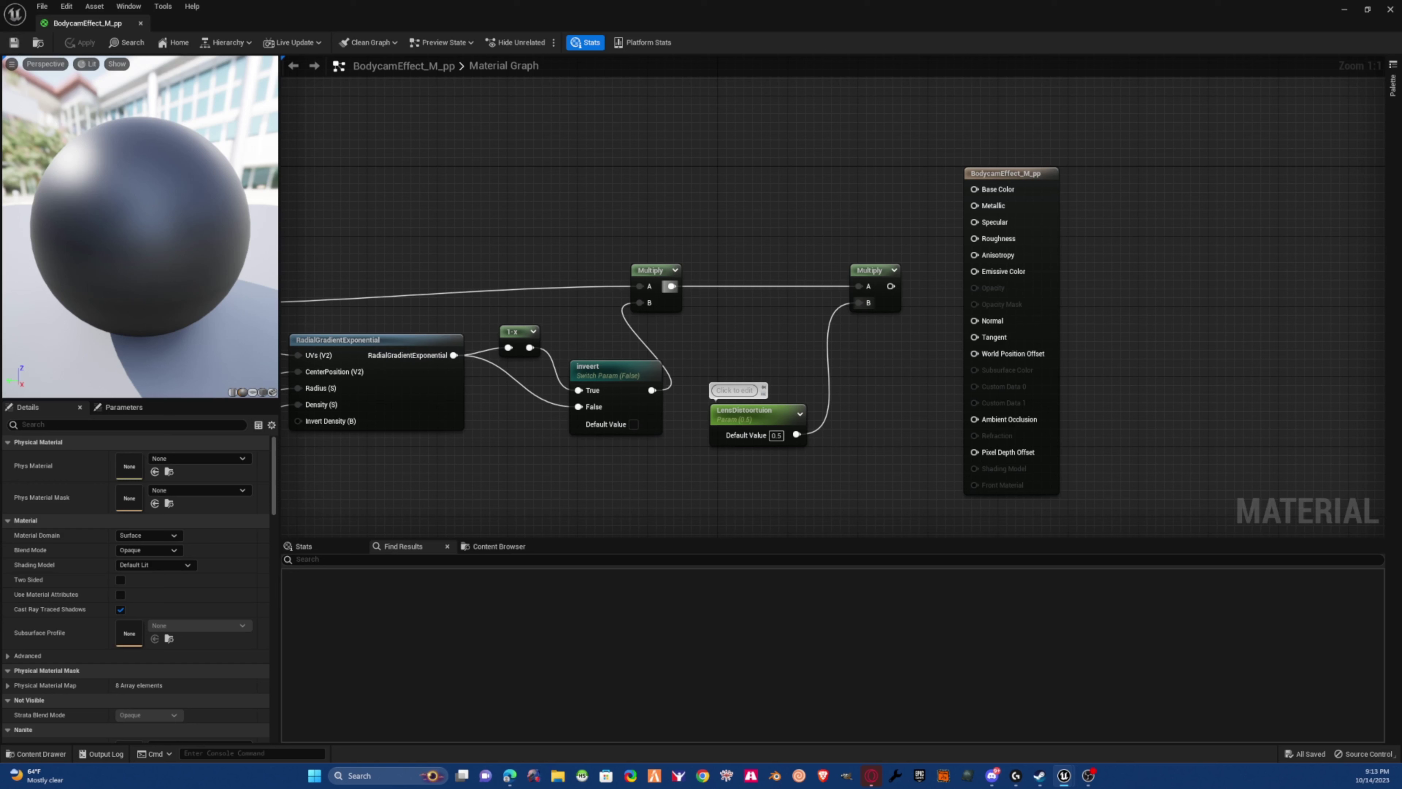
- Move the BodycamEffect_M_pp result node farther away from the second Multiply to make room for more nodes
left_click(509, 776)
right_click_drag(895, 249, 678, 260)
left_click_drag(820, 268, 1191, 268)
left_click(712, 319)
- Add a Subtract node fed by the second Multiply and move that connection from its A input to its B input
left_click_drag(674, 297, 746, 222)
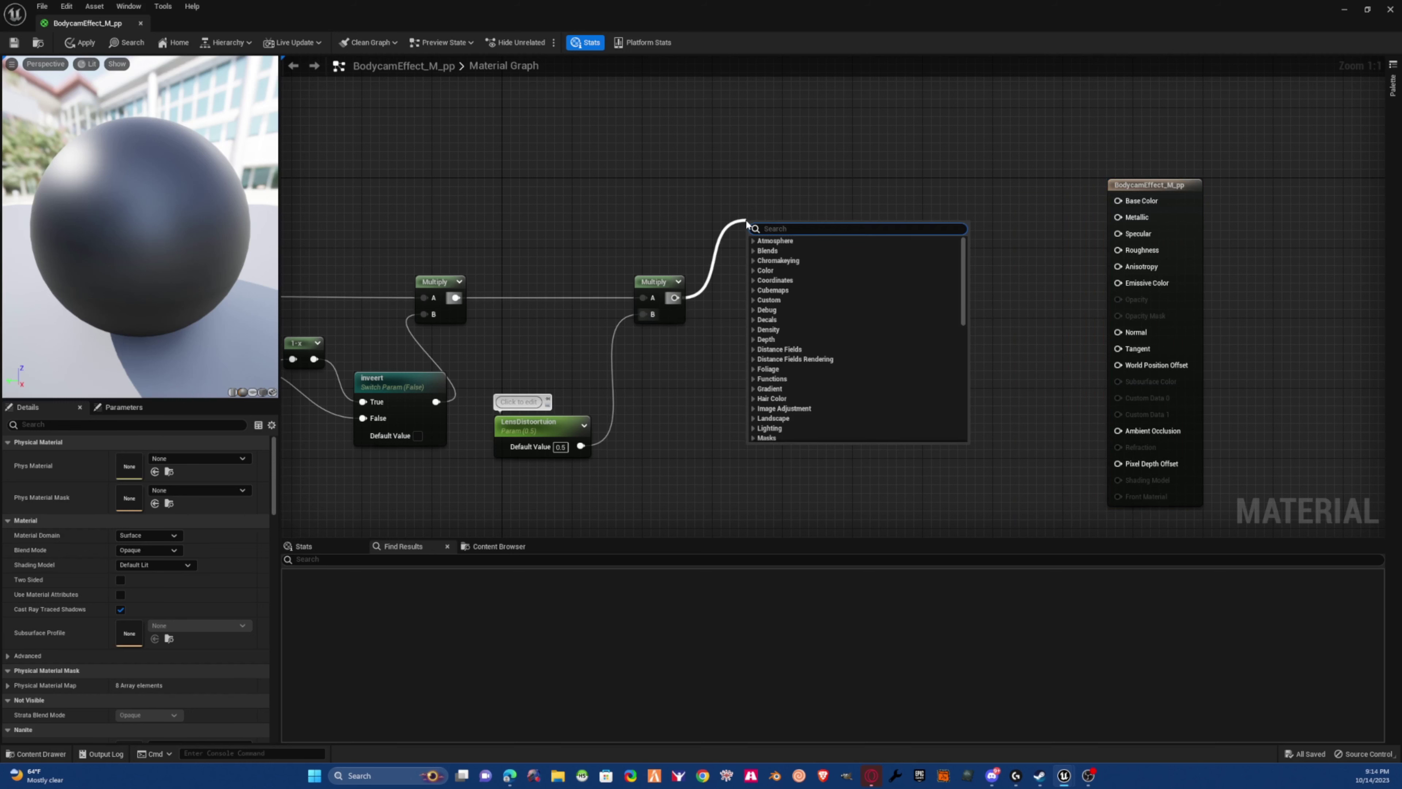
type("sub")
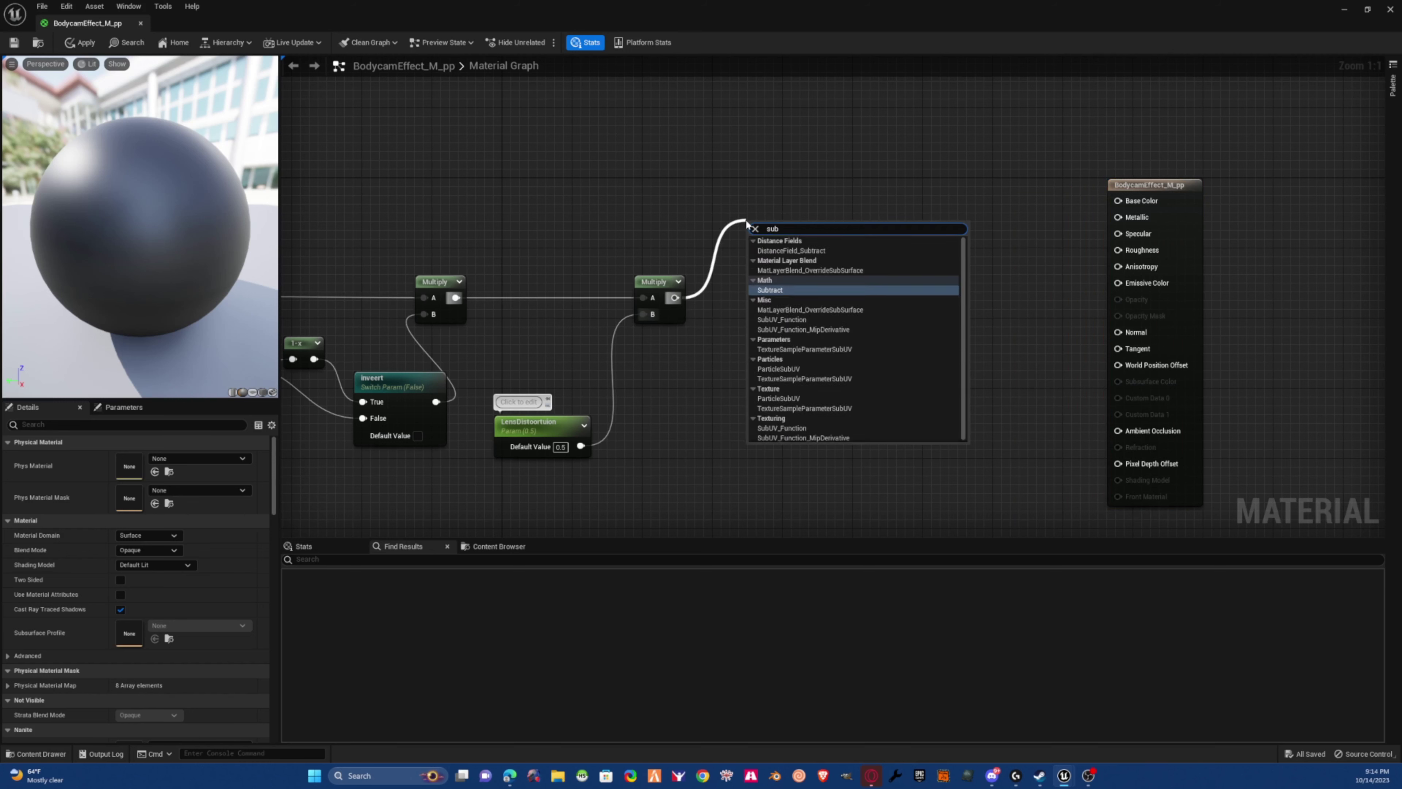
key("Return")
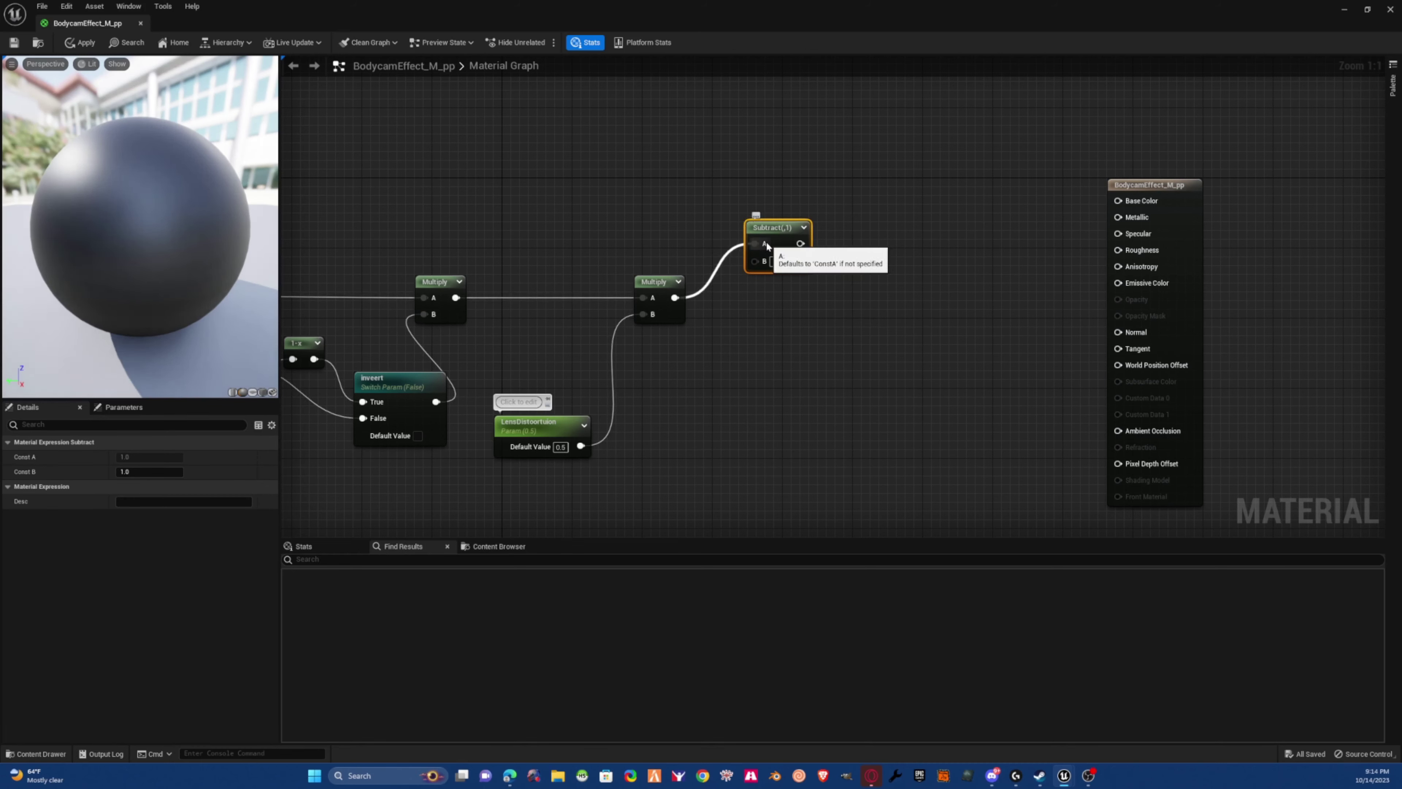
mouse_move(756, 243)
left_mouse_down("ctrl")
mouse_move(718, 248)
mouse_move(698, 275)
mouse_move(761, 265)
left_mouse_up("ctrl")
left_click(740, 305)
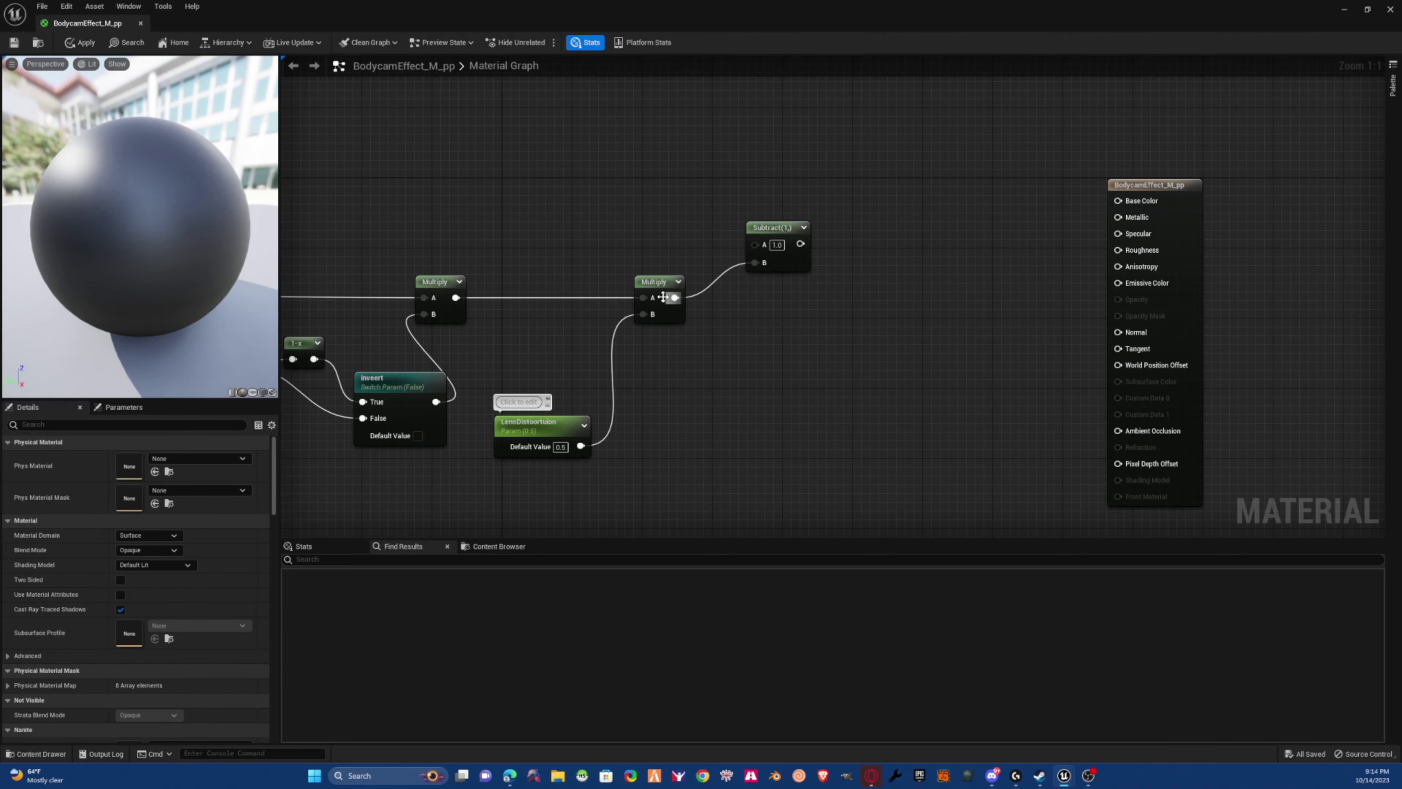
- Branch the Mask (R G) output into a new reroute node placed above the Add node
right_click_drag(476, 297, 1090, 268)
left_click_drag(470, 285, 574, 211)
type("rrerr")
key("BackSpace")
key("BackSpace")
key("BackSpace")
key("BackSpace")
type("er")
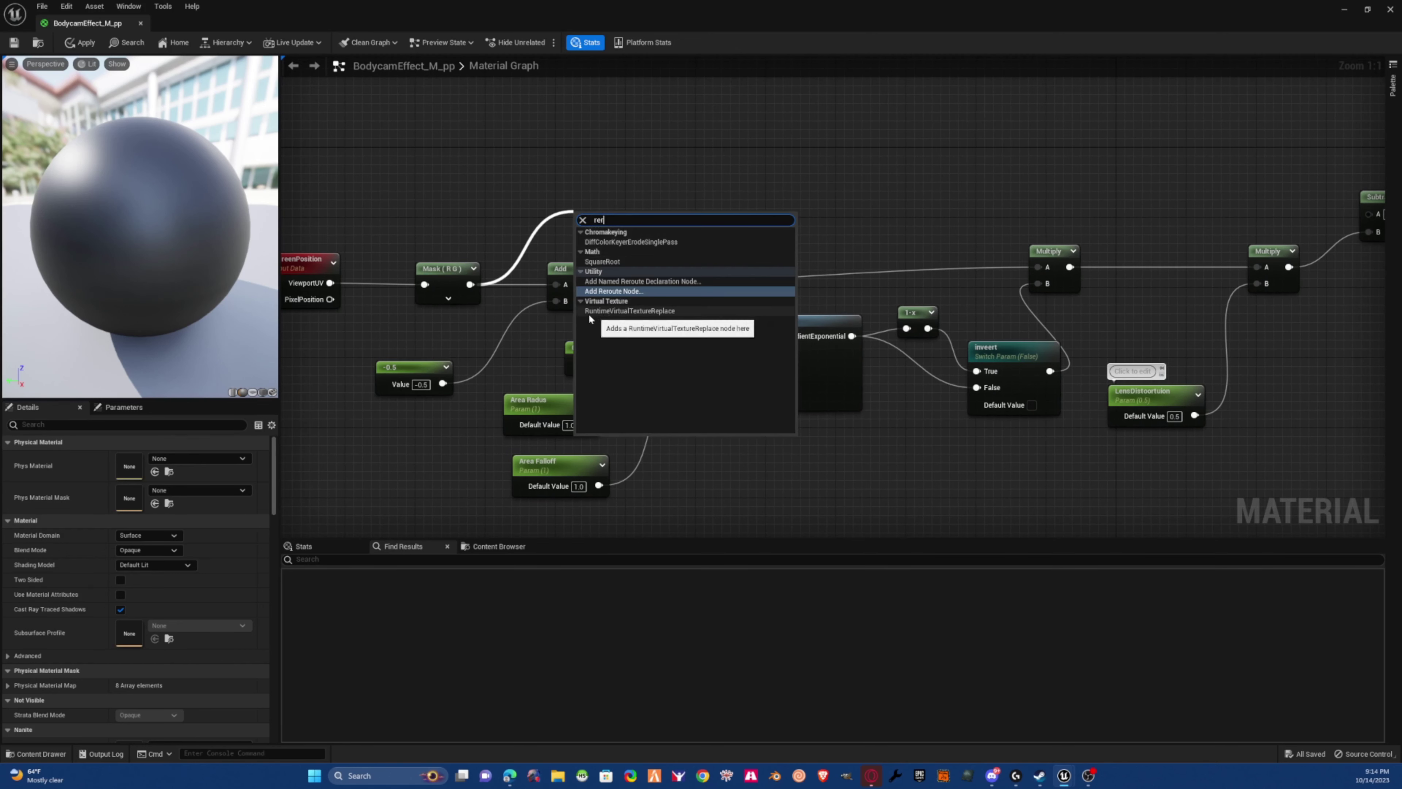
left_click(641, 291)
right_click_drag(658, 272, 527, 251)
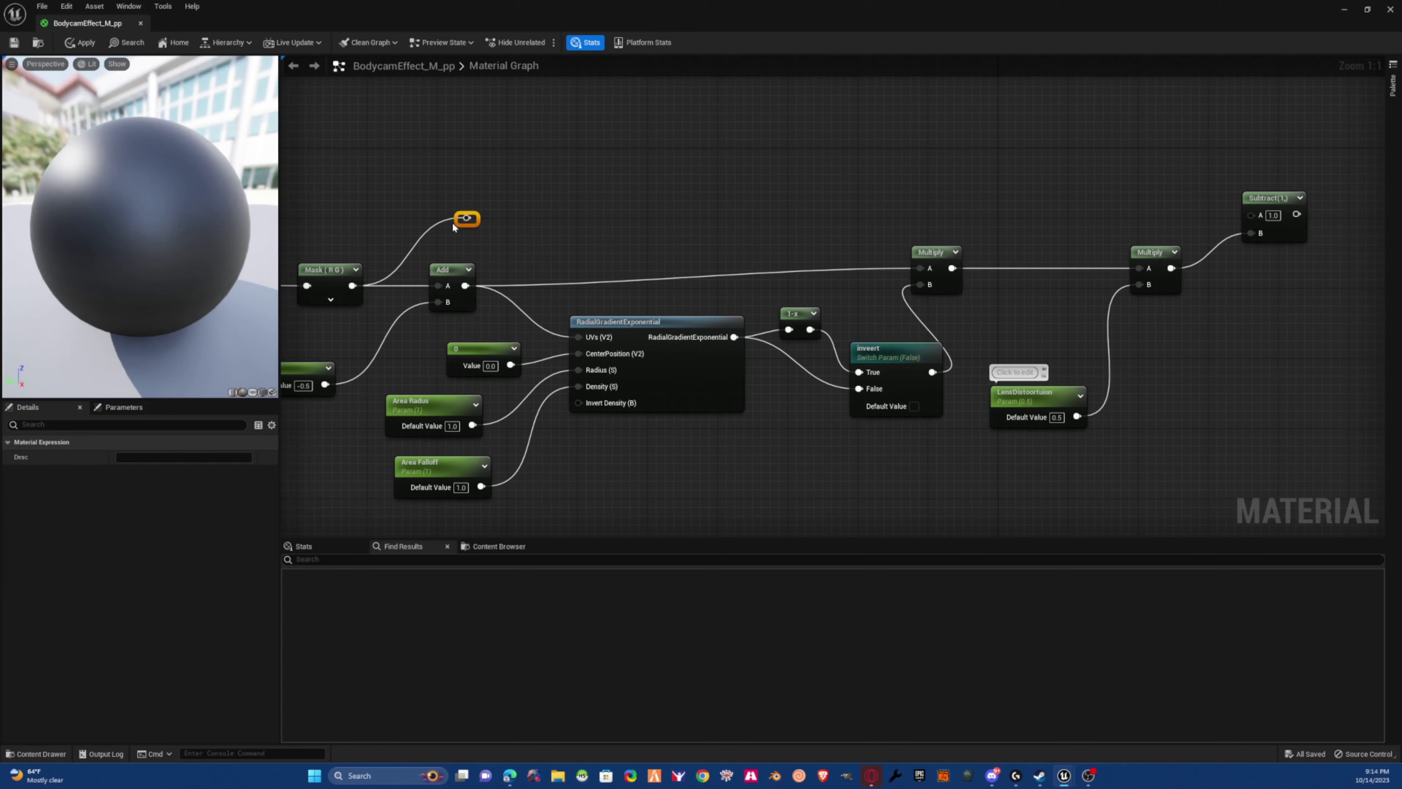
- Connect the reroute node to Subtract's A input, adjust the reroute's position and apply the material changes
left_click_drag(464, 223, 1262, 216)
left_click_drag(557, 195, 522, 232)
left_click(633, 203)
right_click_drag(758, 193, 440, 185)
left_click(88, 42)
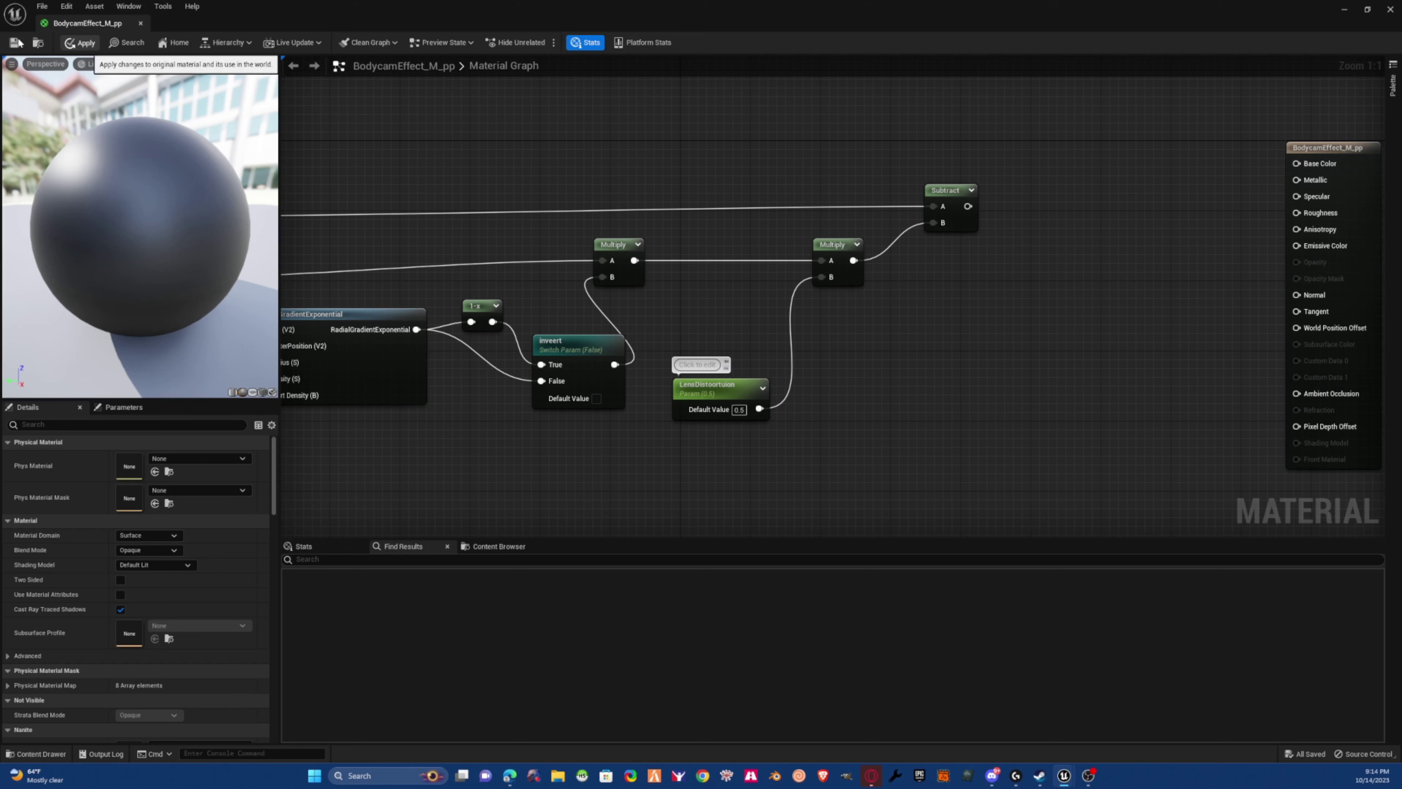
- Add a SceneTexture node with its UVs input fed by Subtract's output and place it slightly closer to Subtract
right_click_drag(682, 234, 493, 245)
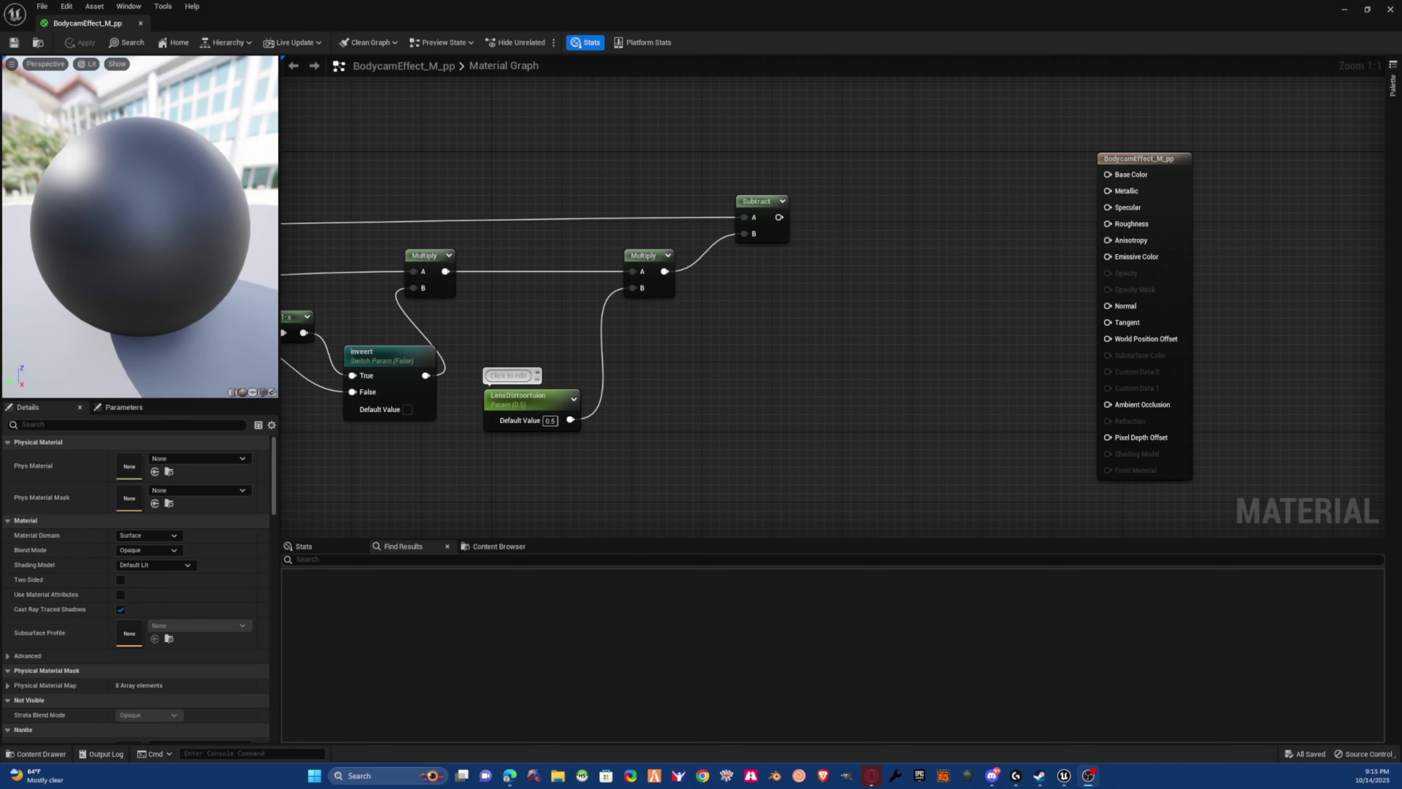
right_click_drag(782, 392, 641, 415)
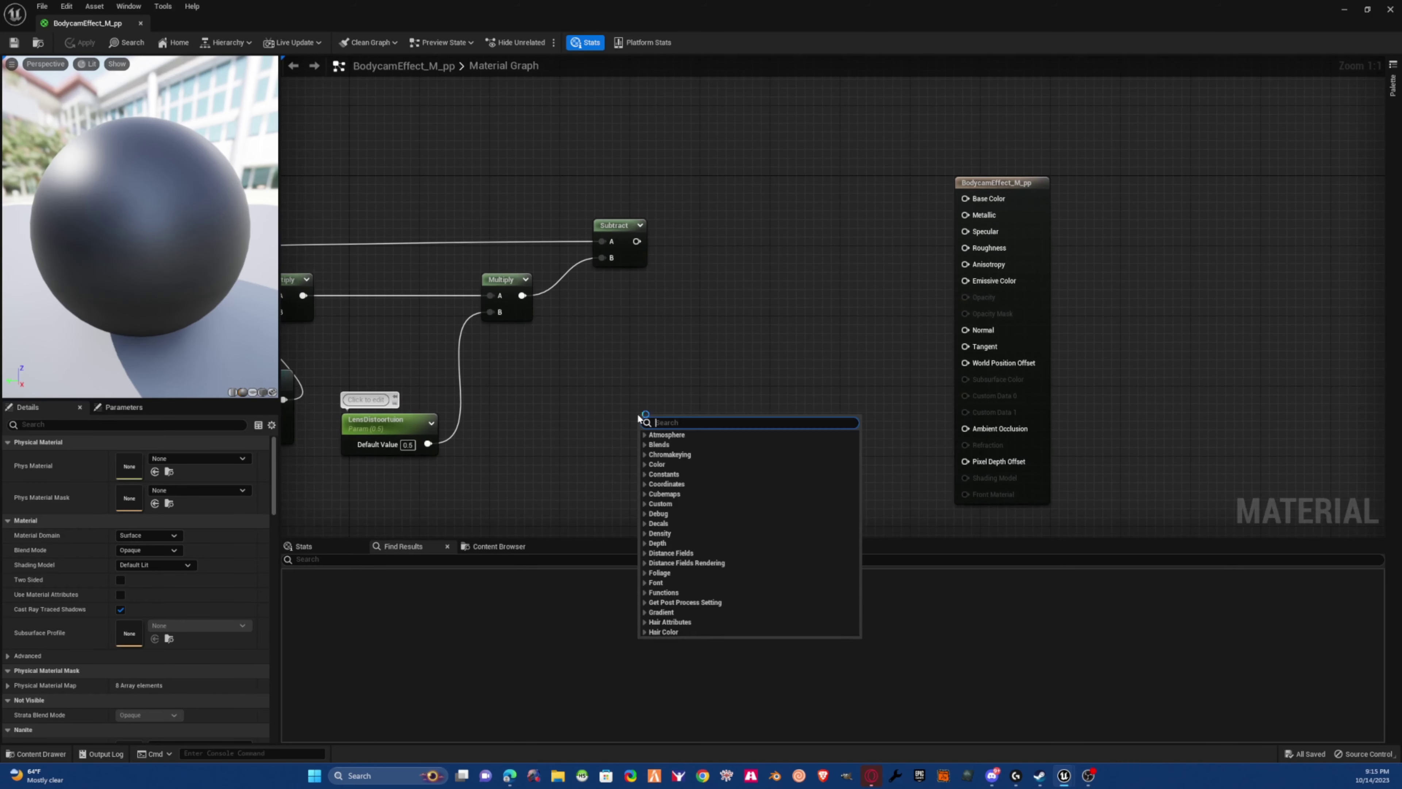
left_click(621, 254)
left_click_drag(636, 241, 702, 253)
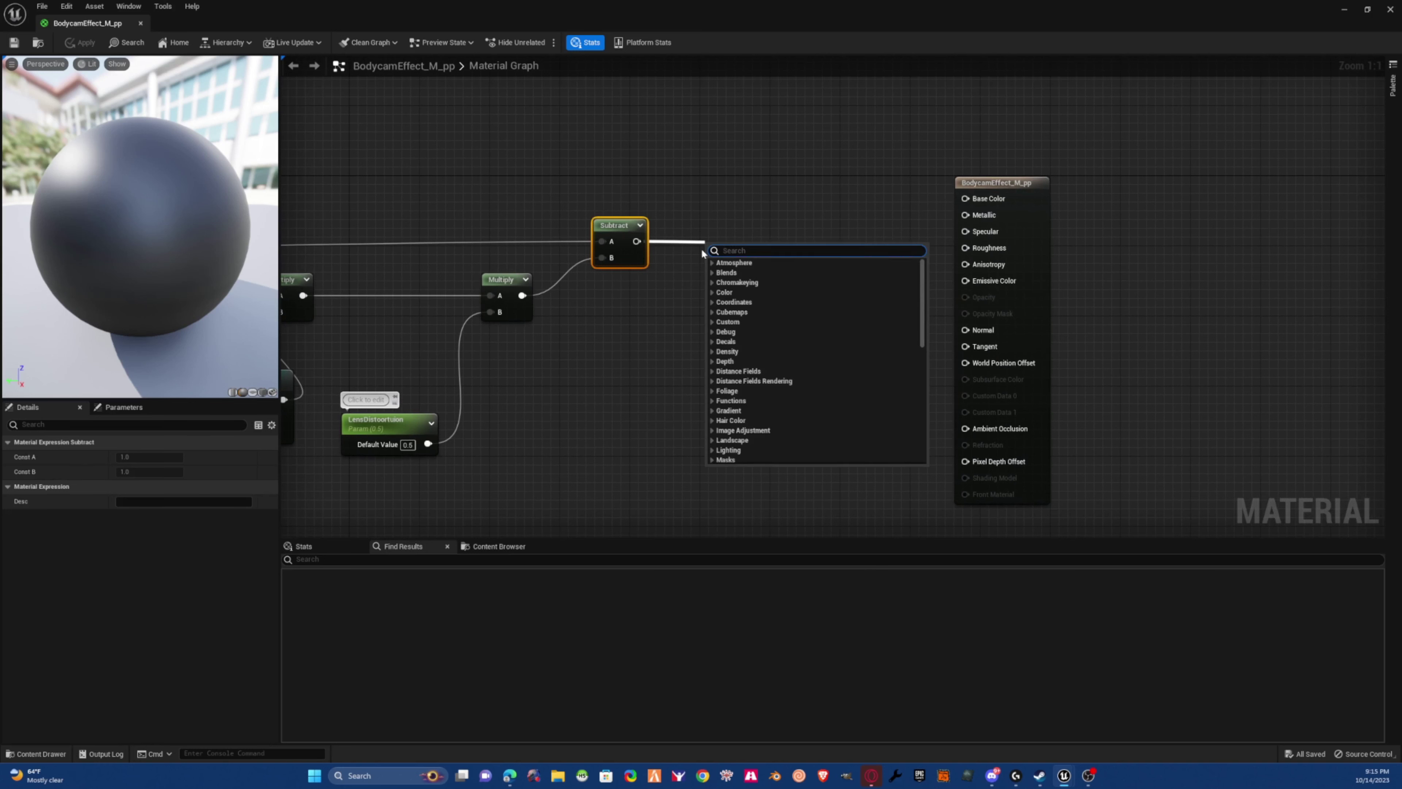
type("sec")
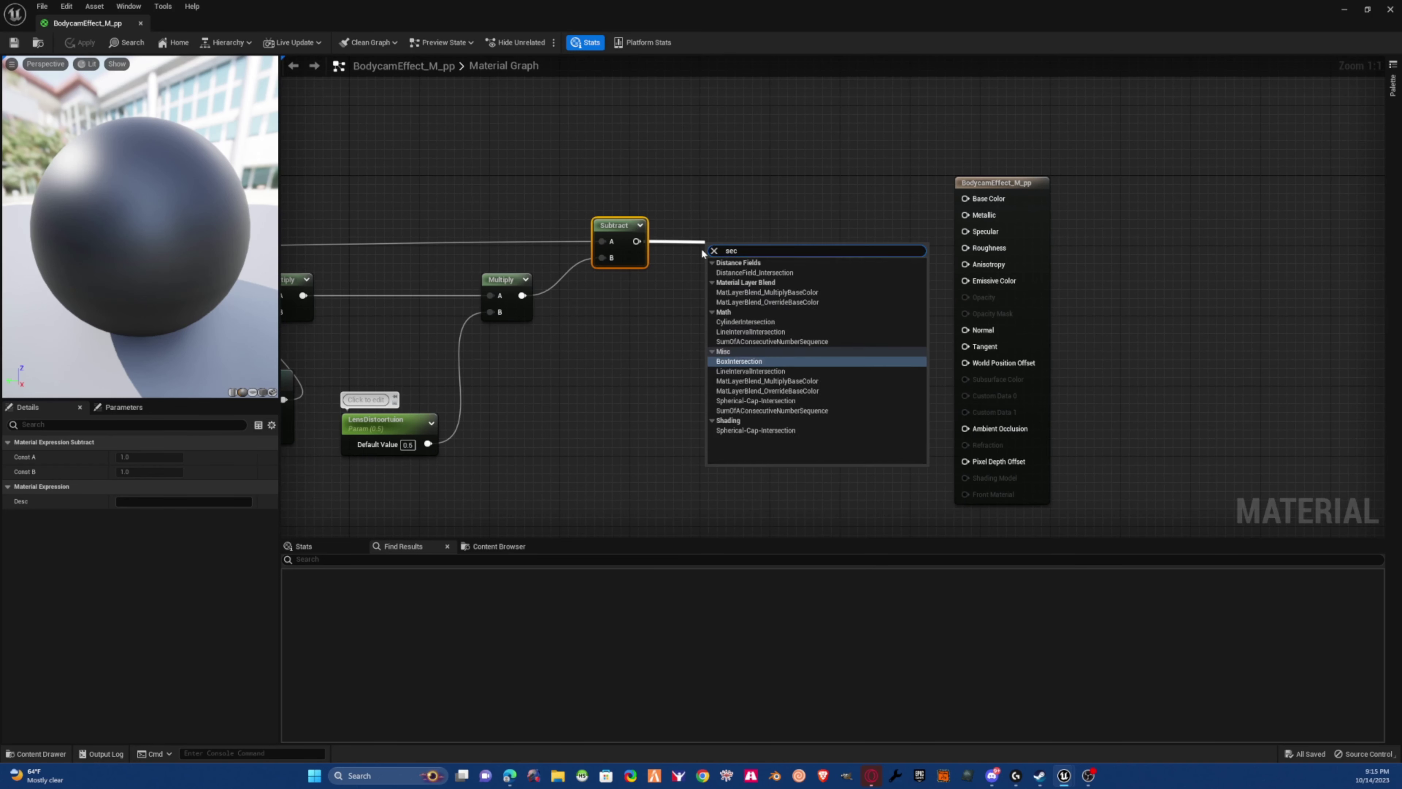
type("n")
key("BackSpace")
type("n")
key("BackSpace")
key("BackSpace")
key("BackSpace")
key("BackSpace")
type("s")
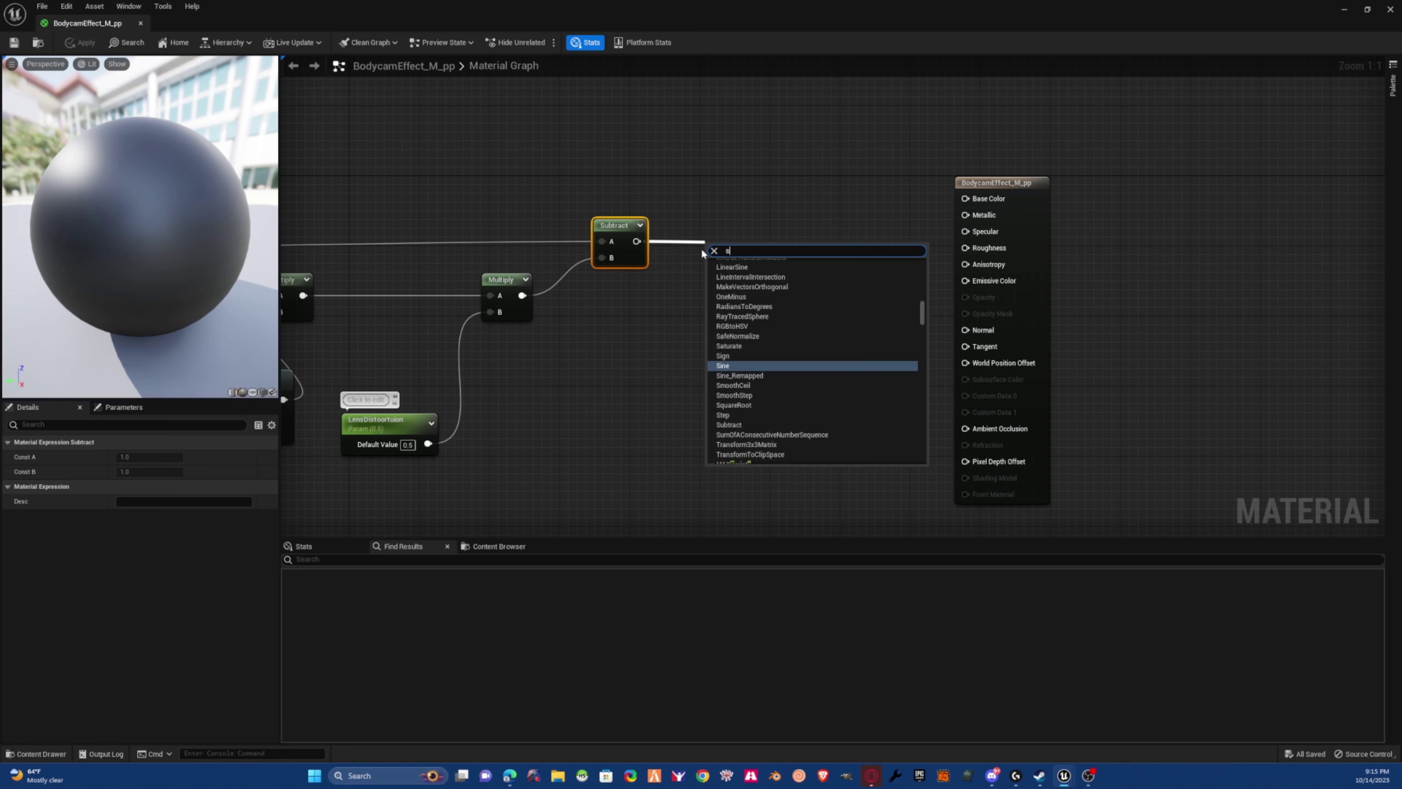
type("cc")
key("BackSpace")
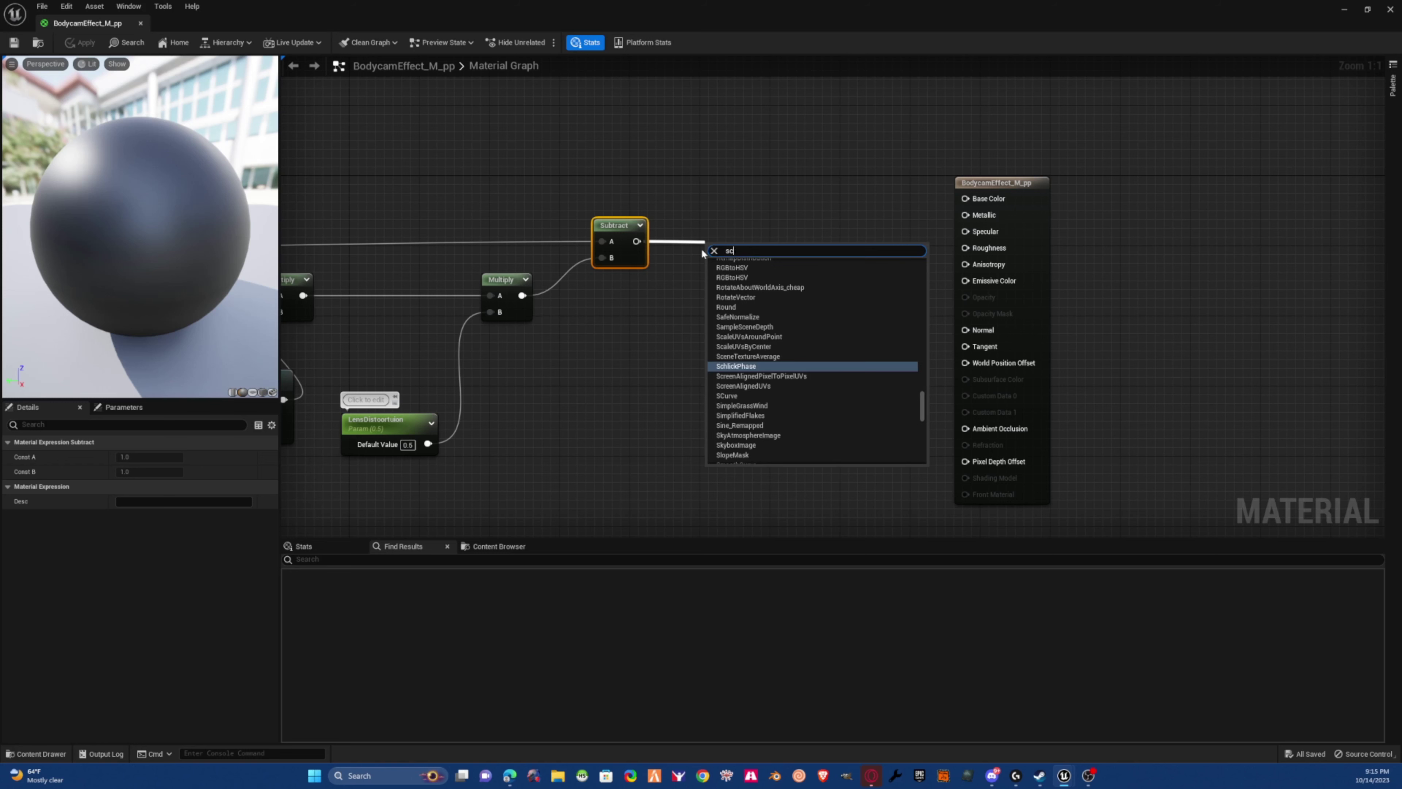
type("e")
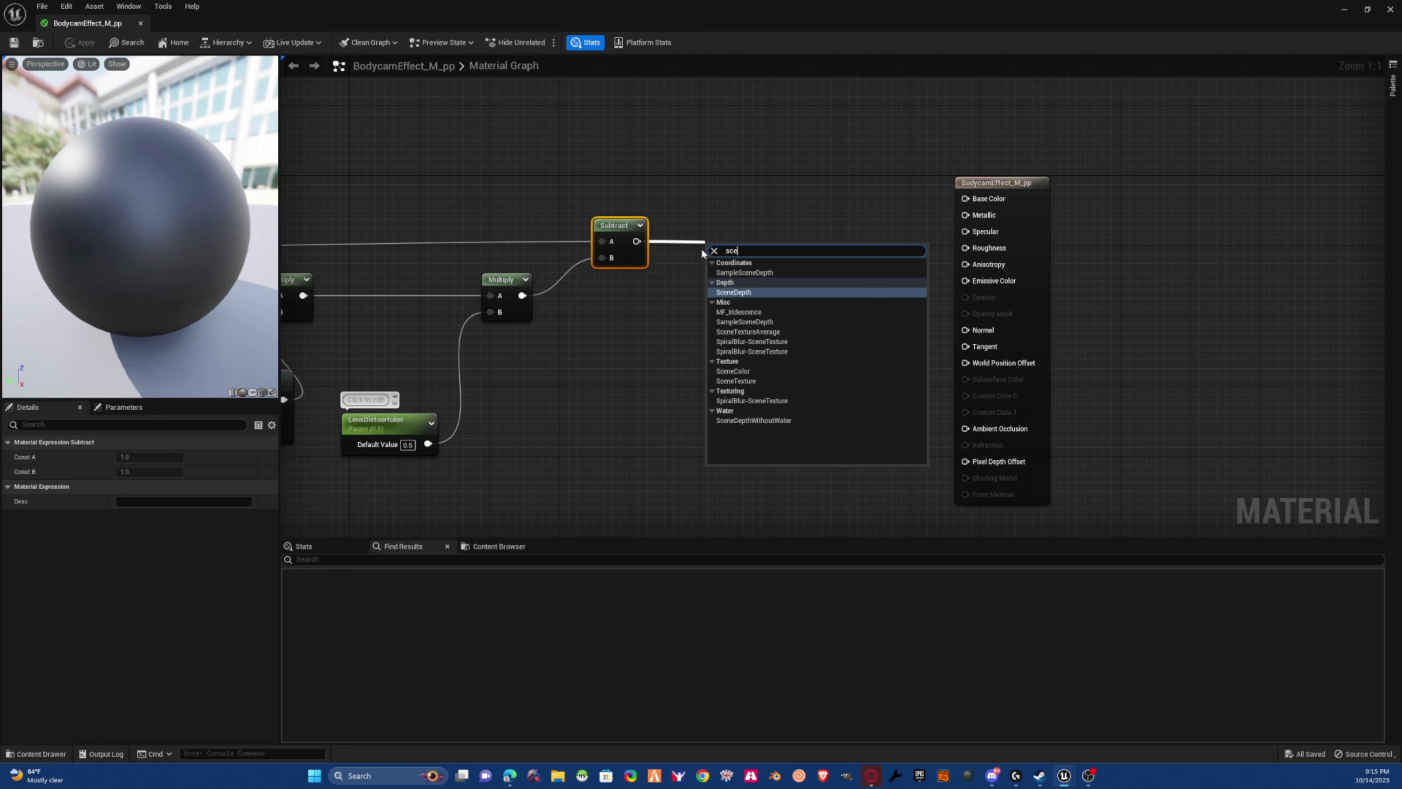
key("Down")
key("Down")
key("Down")
key("Down")
key("Down")
key("Down")
key("Down")
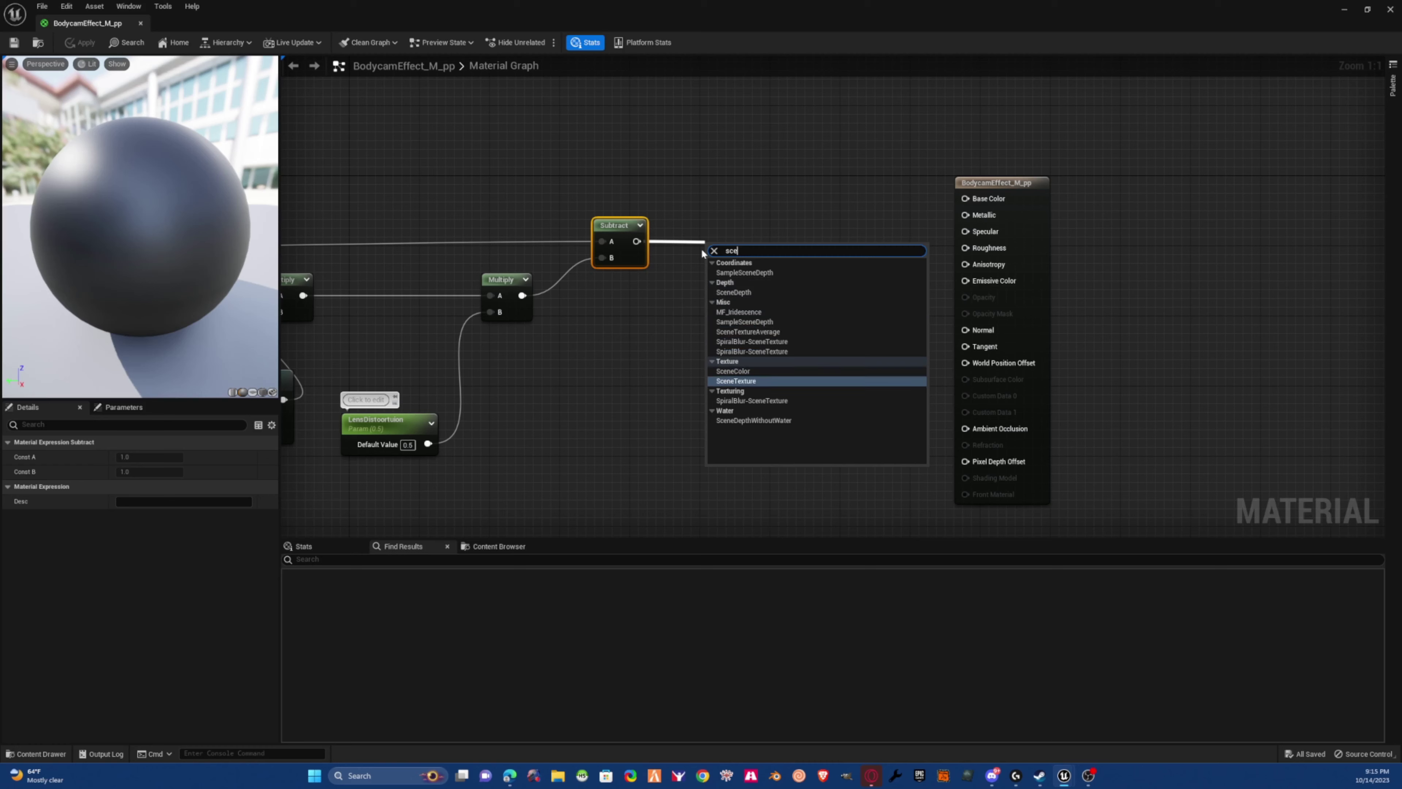
key("Escape")
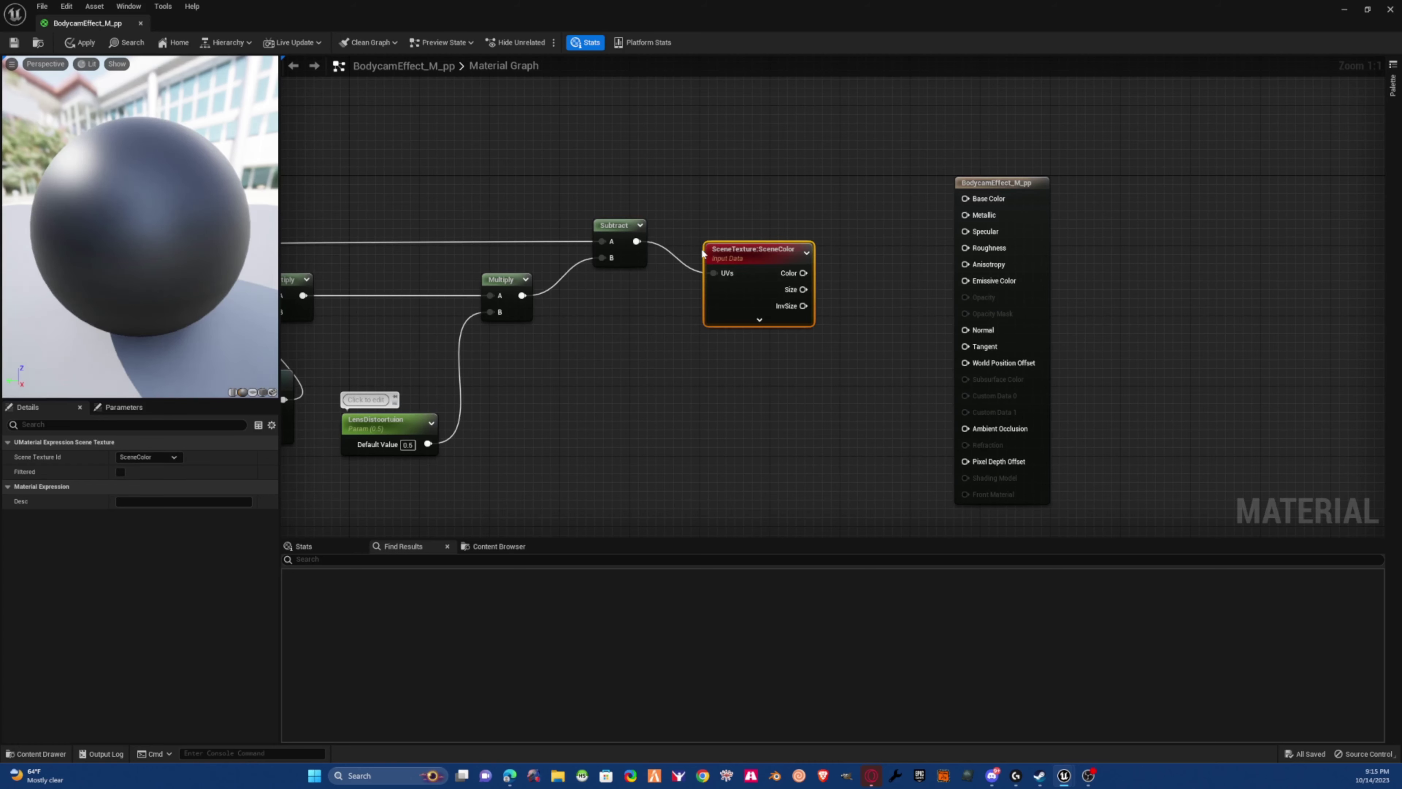
left_click_drag(752, 295, 731, 299)
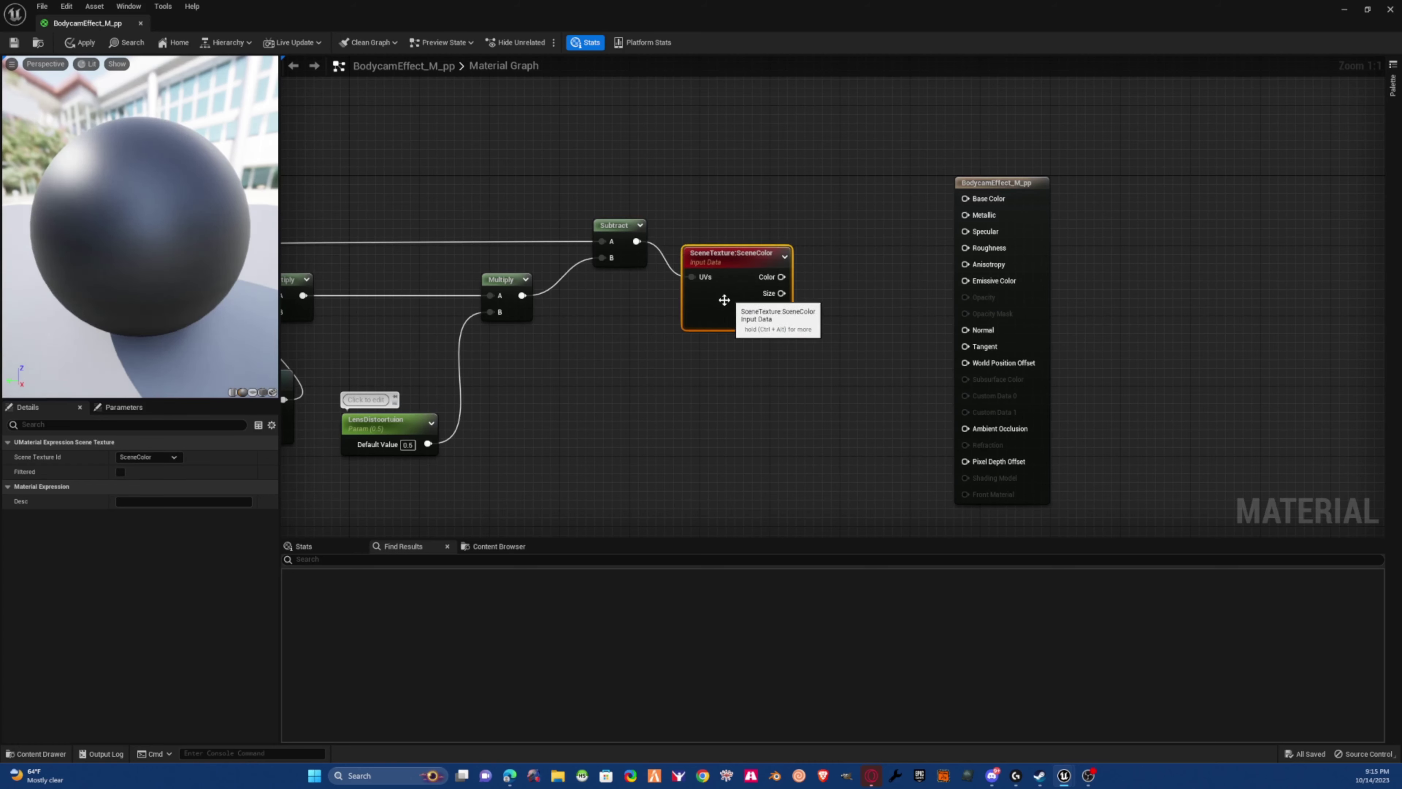
- Connect the Color output of SceneTexture:SceneColor to the Emissive Color input of the BodycamEffect_M_pp result node
key("alt+Tab")
left_click(800, 397)
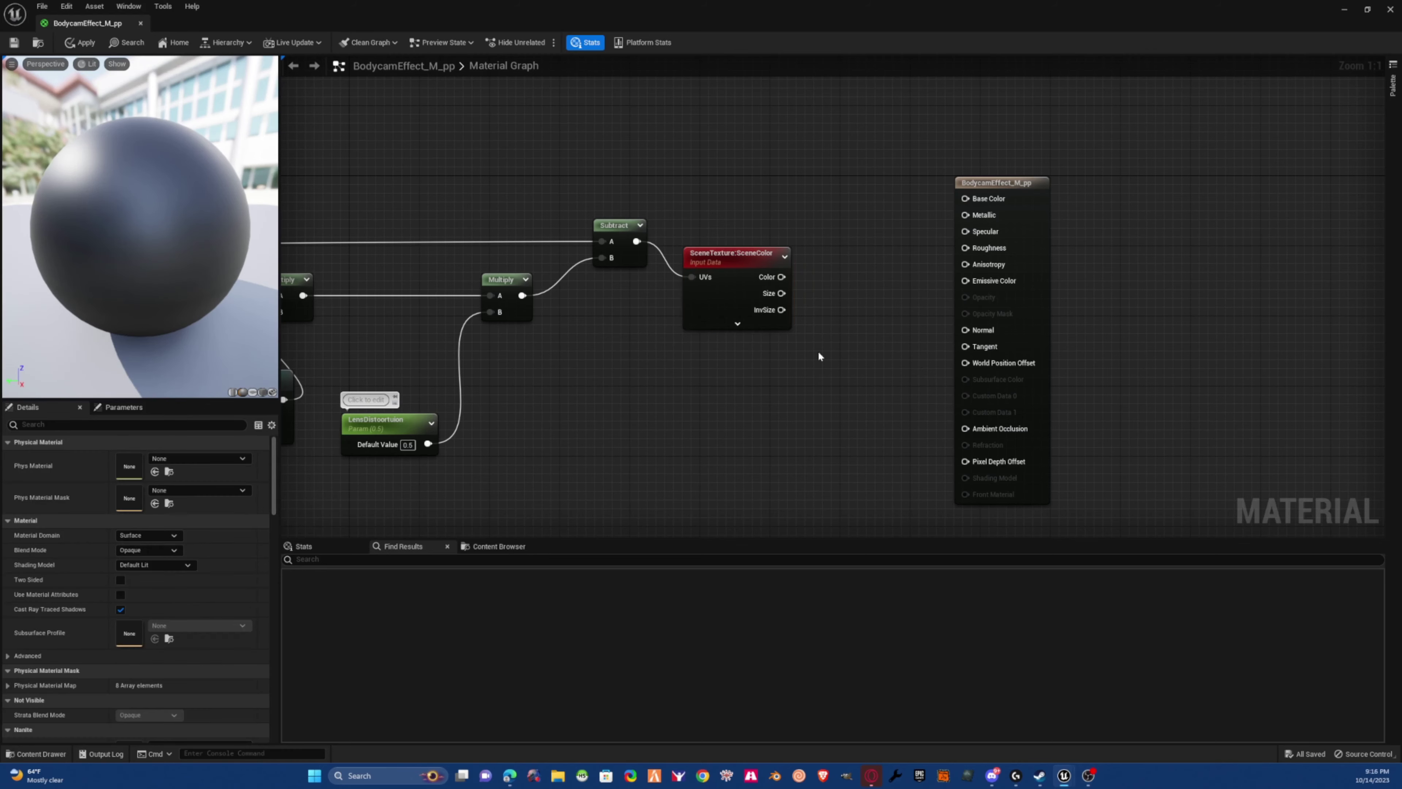
right_click_drag(818, 351, 800, 358)
left_click_drag(763, 284, 947, 288)
left_click_drag(178, 296, 247, 288)
right_click_drag(166, 248, 166, 207)
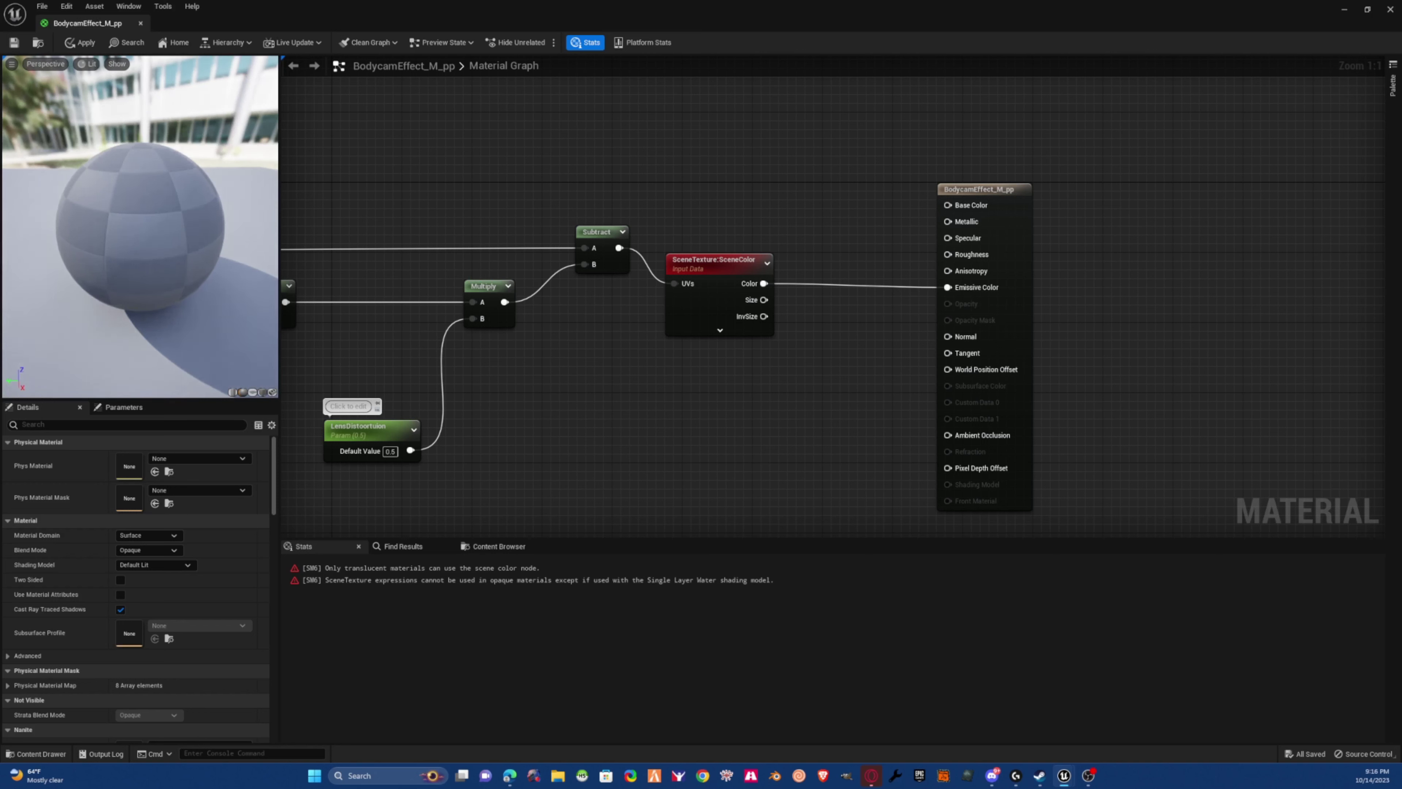
- Set the scene texture node's Scene Texture Id to PostProcessInput0 and enable Filtered
key("alt+Tab")
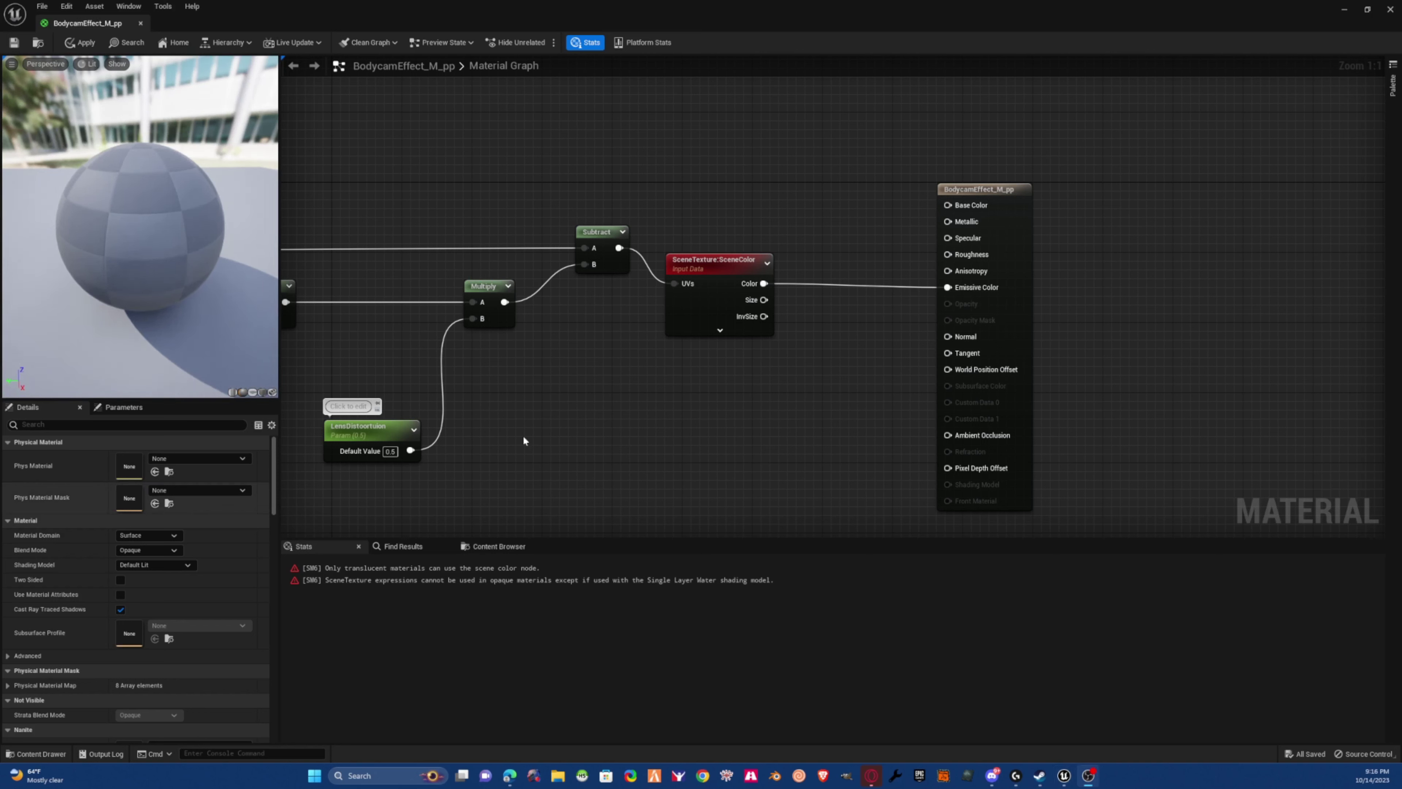
left_click(718, 317)
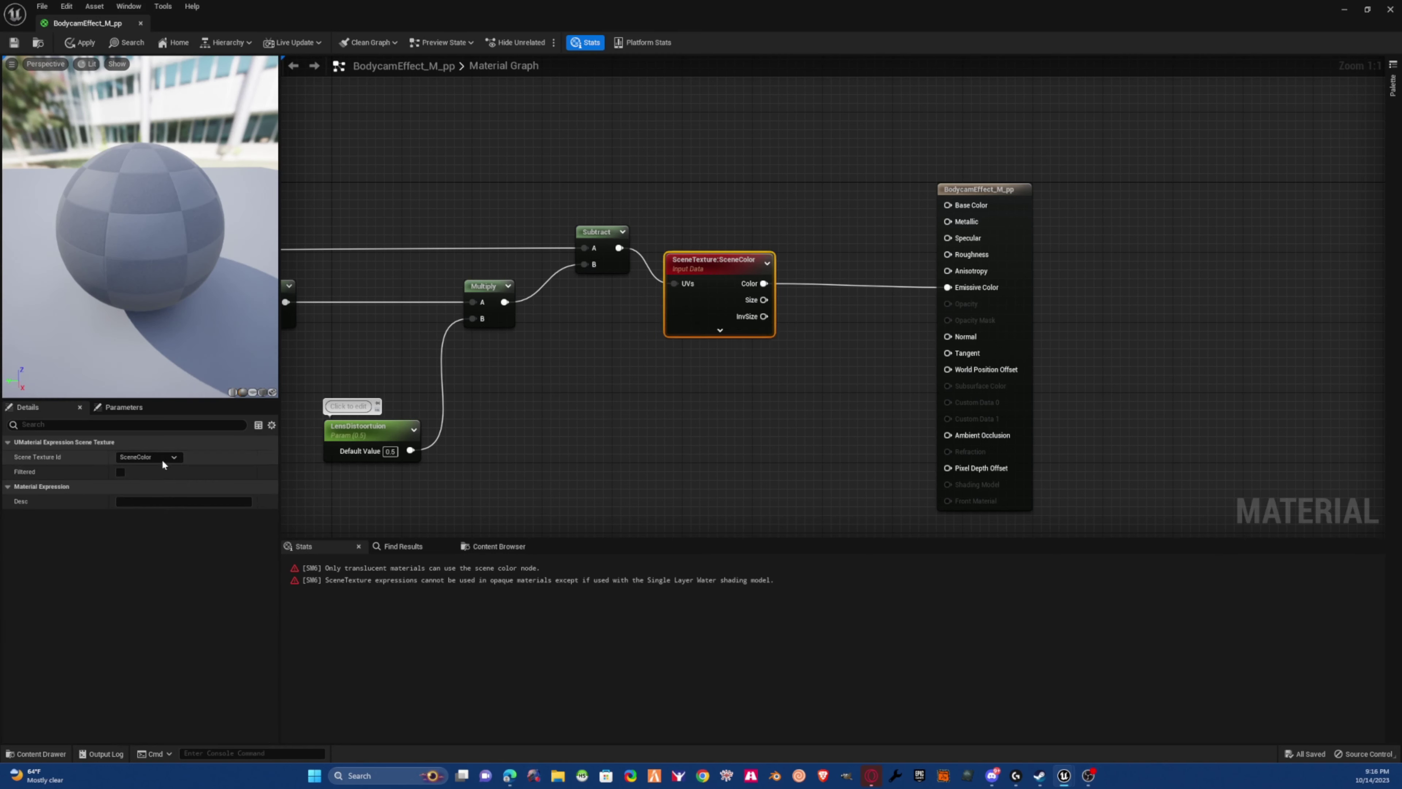
left_click(151, 457)
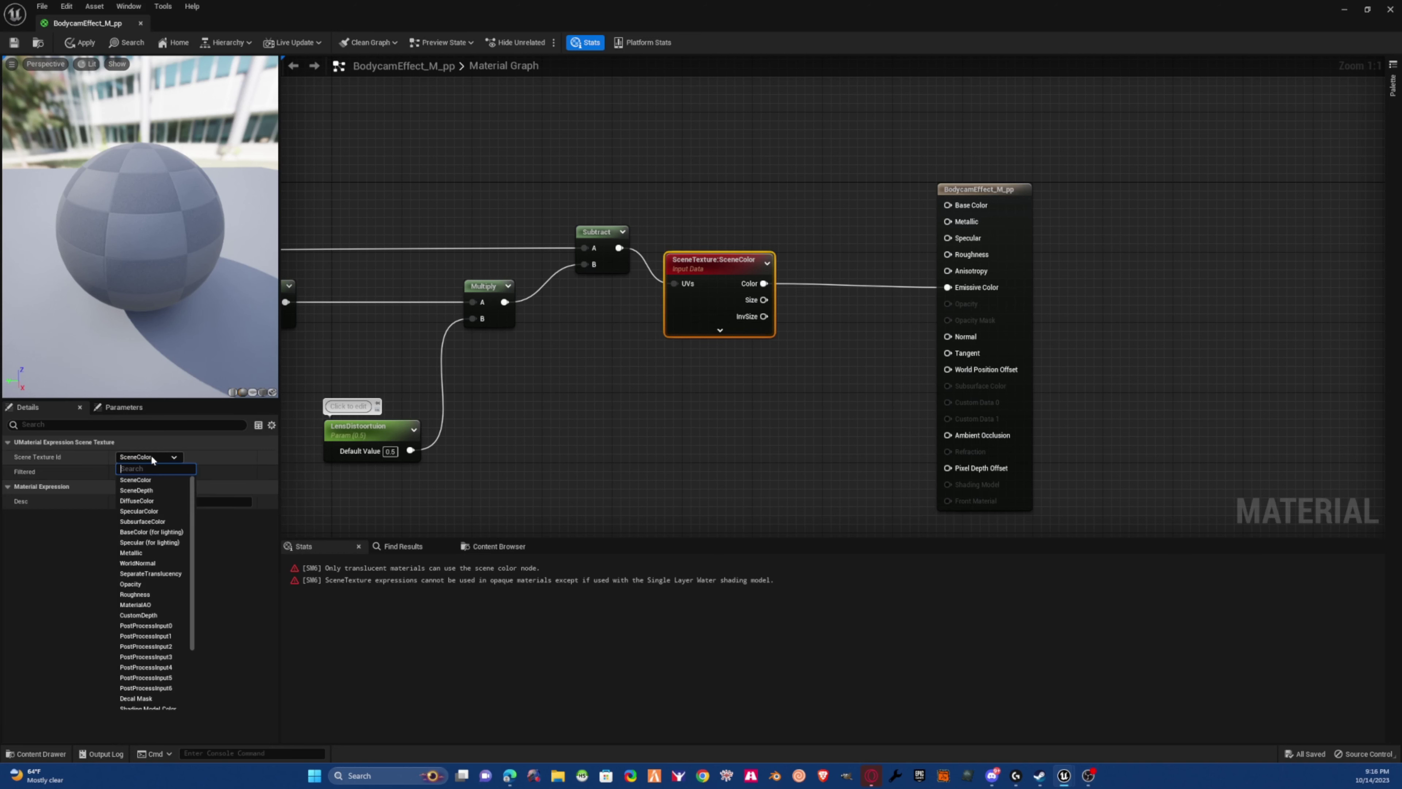
type("por")
key("BackSpace")
type("st")
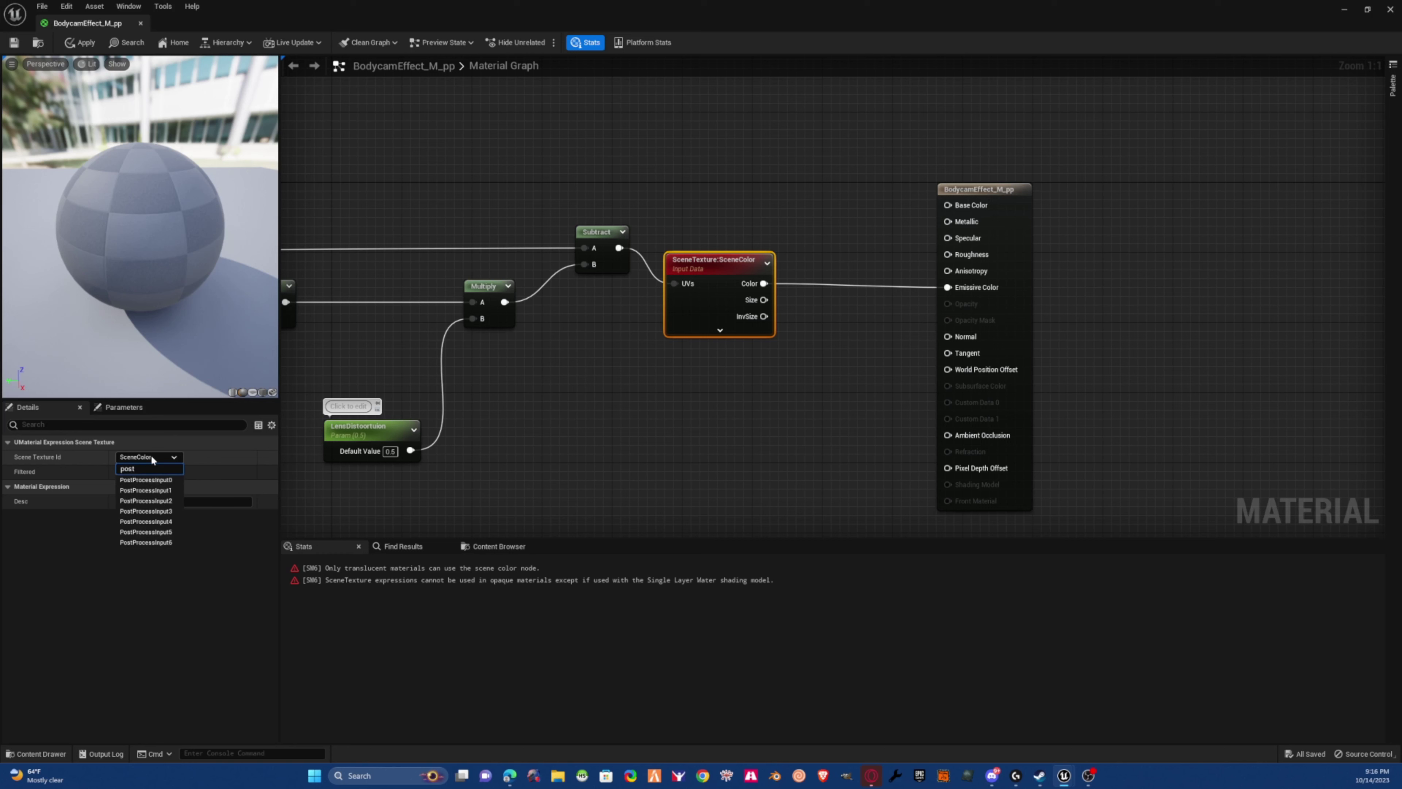
left_click(168, 480)
scroll(177, 306, "up", 3)
right_click_drag(140, 226, 140, 260)
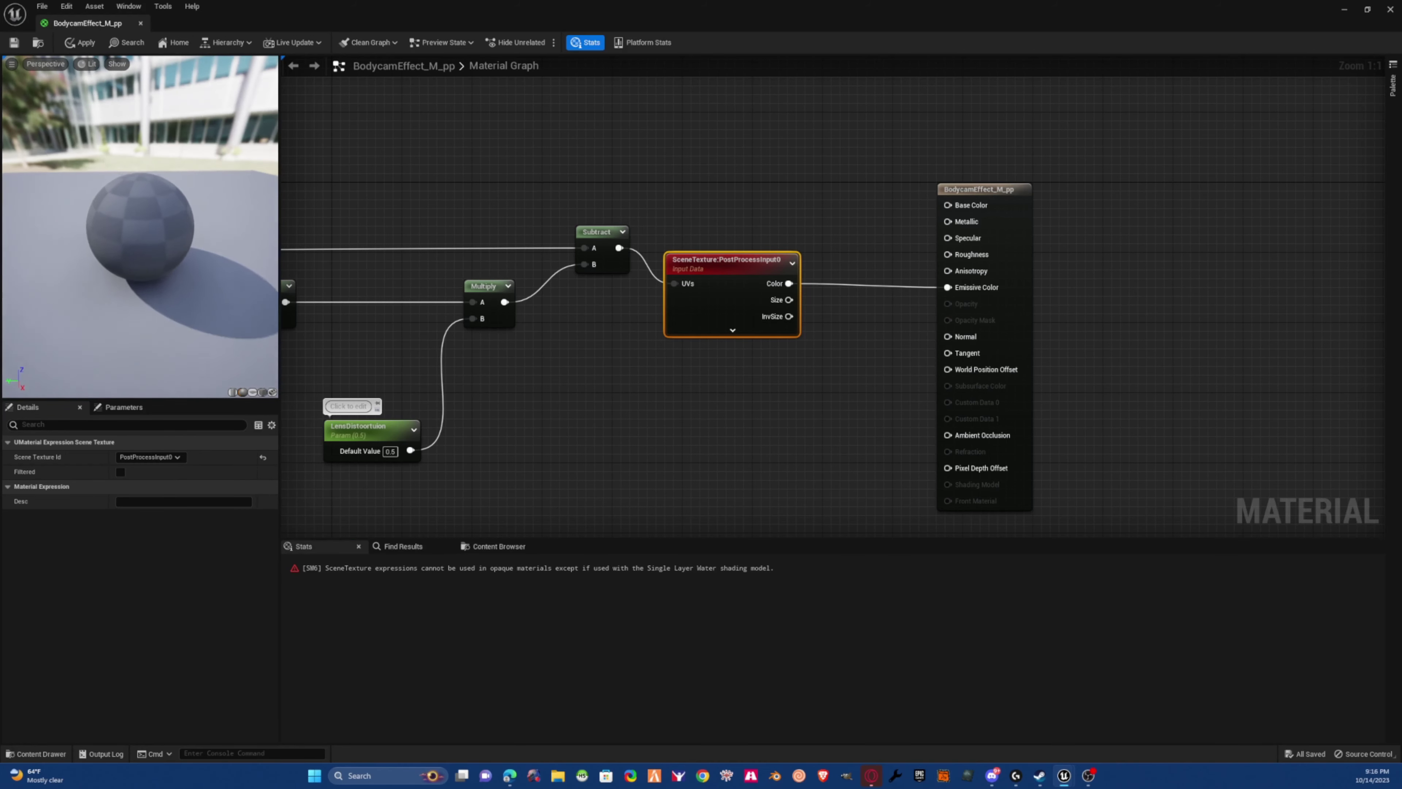
scroll(144, 309, "up", 2)
left_click(120, 472)
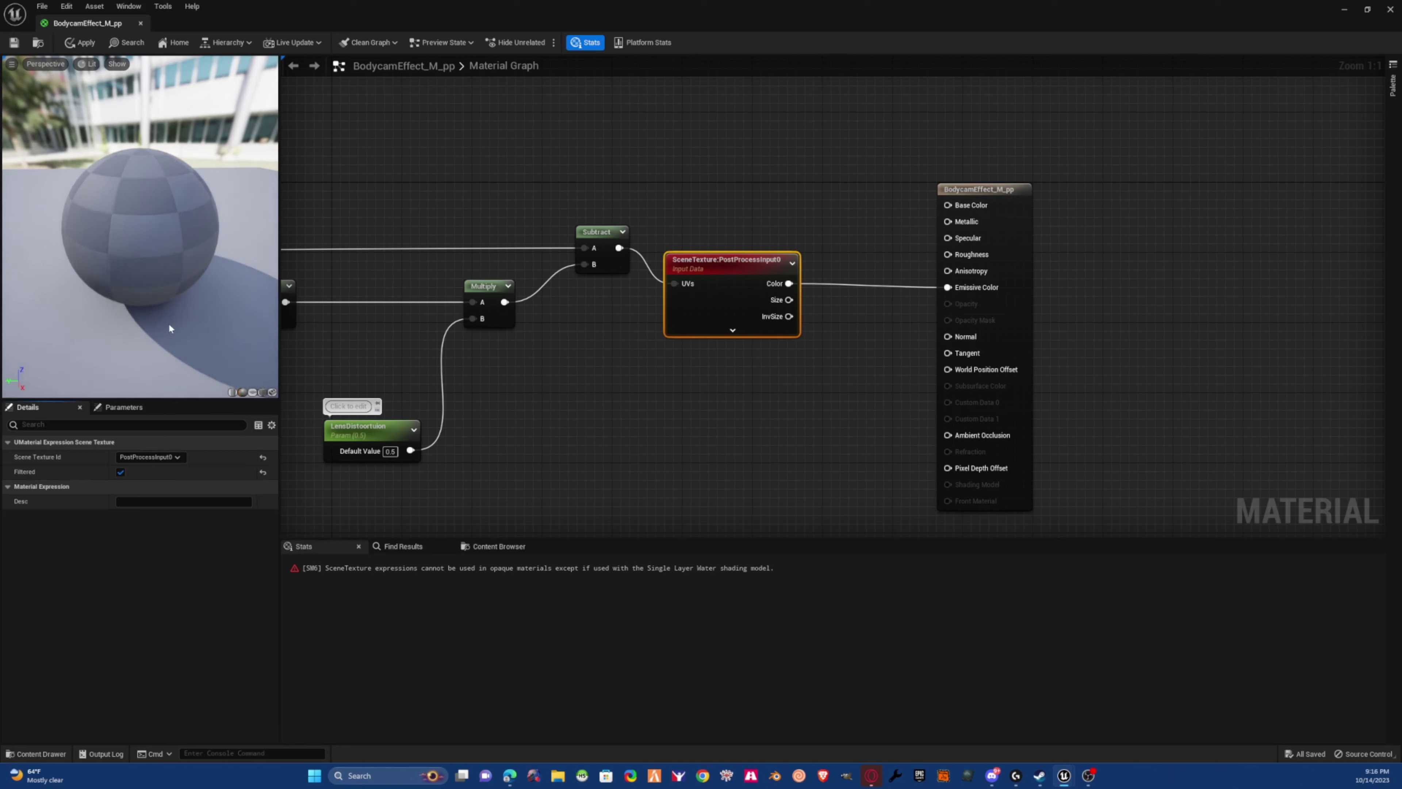
- Apply and save the changes to BodycamEffect_M_pp, accepting the compilation errors, and close its editor
scroll(169, 320, "up", 1)
left_click(80, 42)
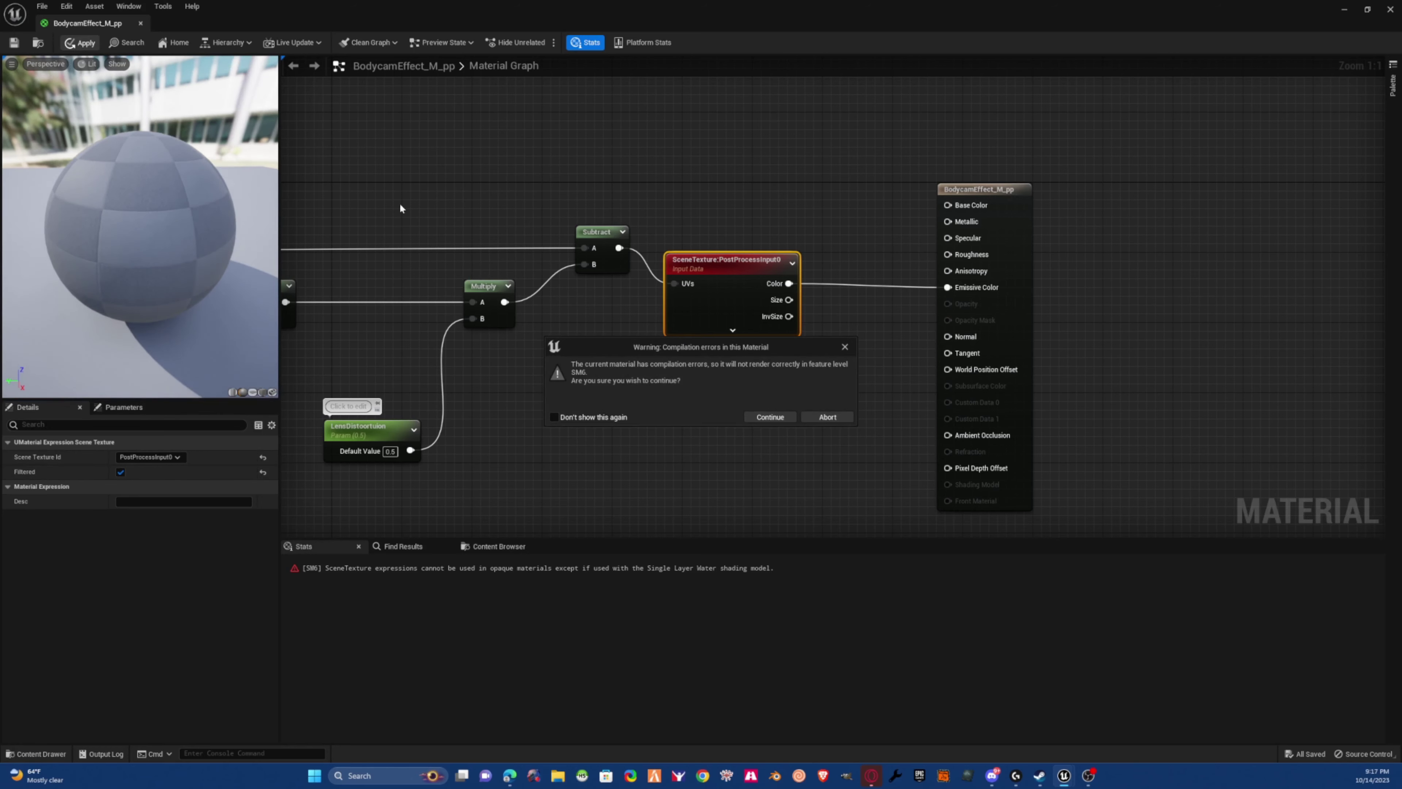
left_click(771, 417)
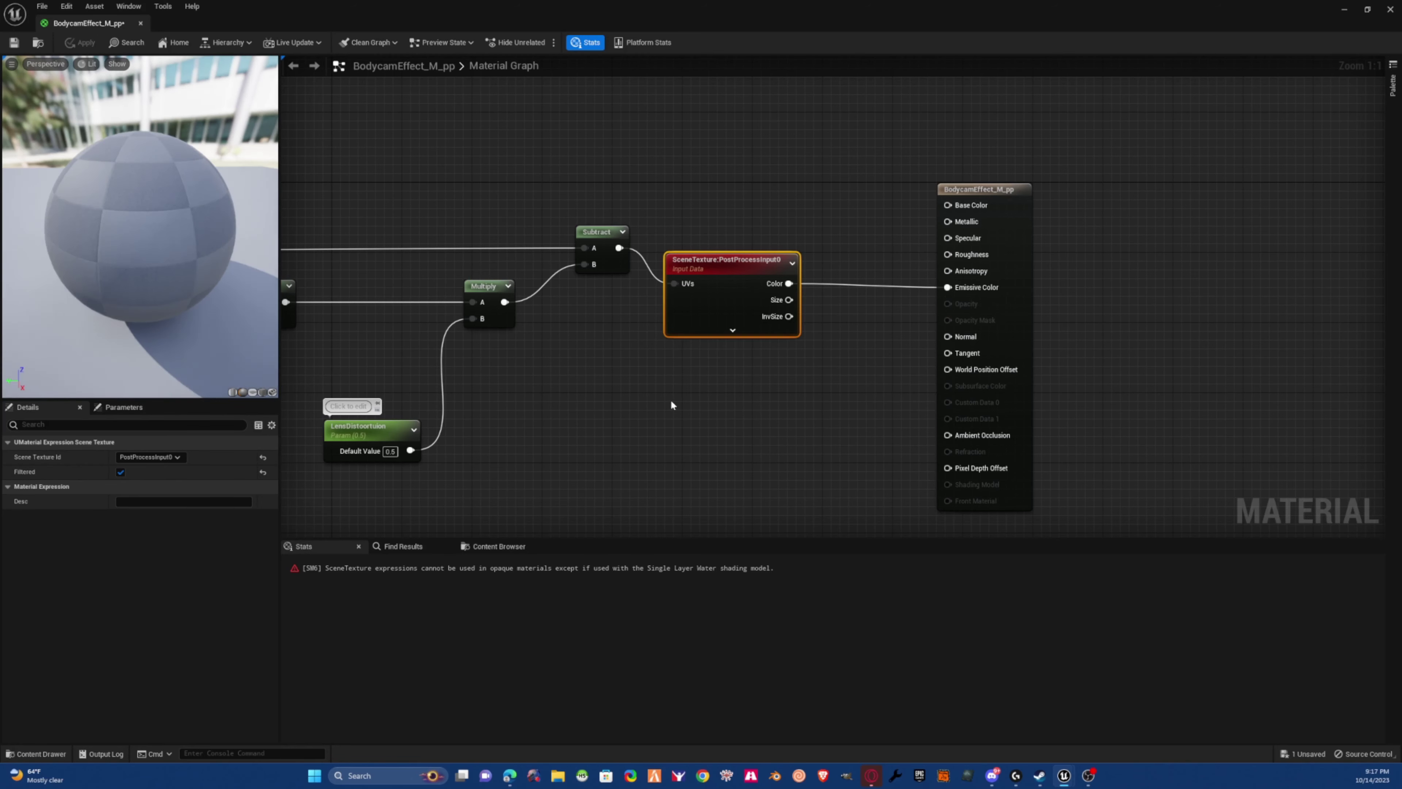
right_click_drag(139, 284, 139, 315)
left_click_drag(146, 318, 125, 303)
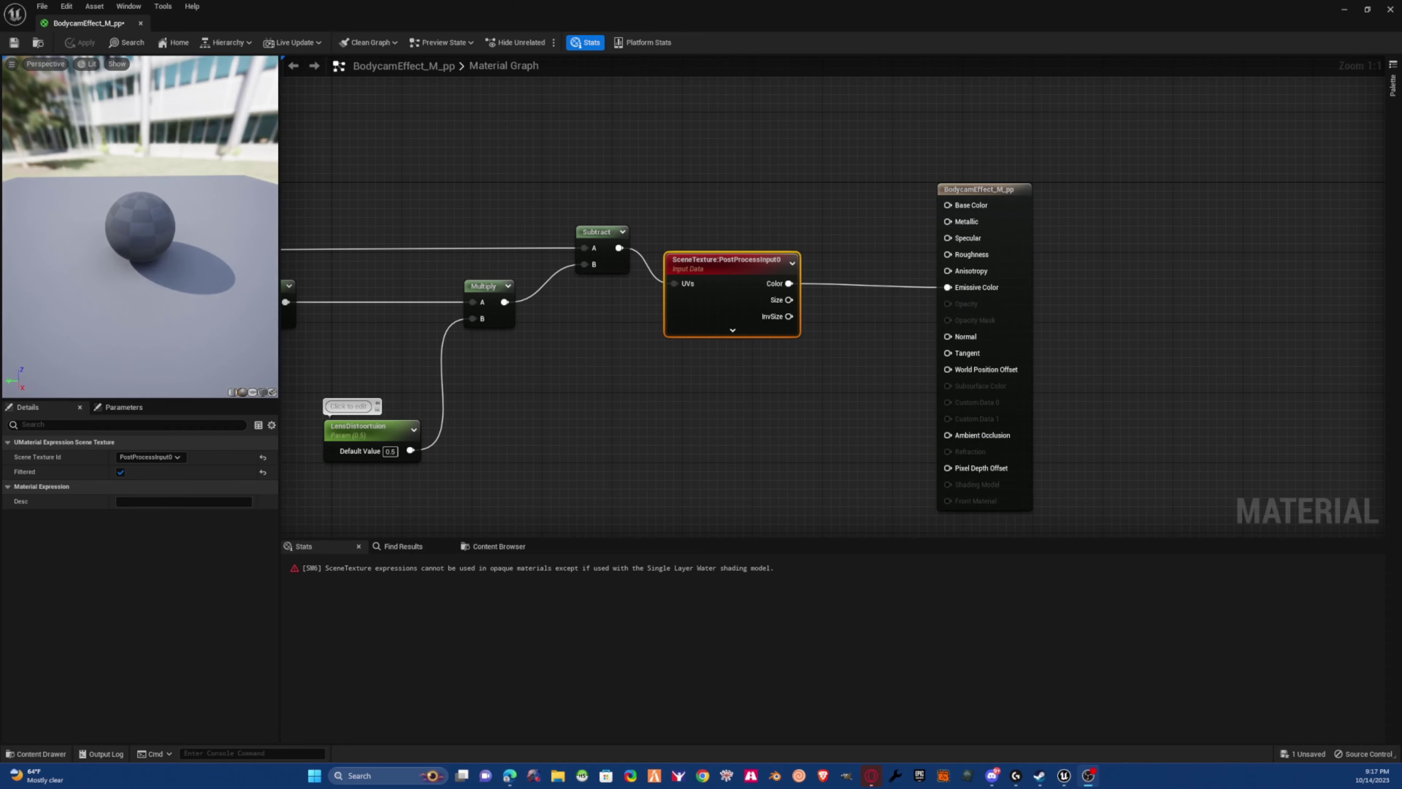
left_click(370, 165)
key("ctrl+s")
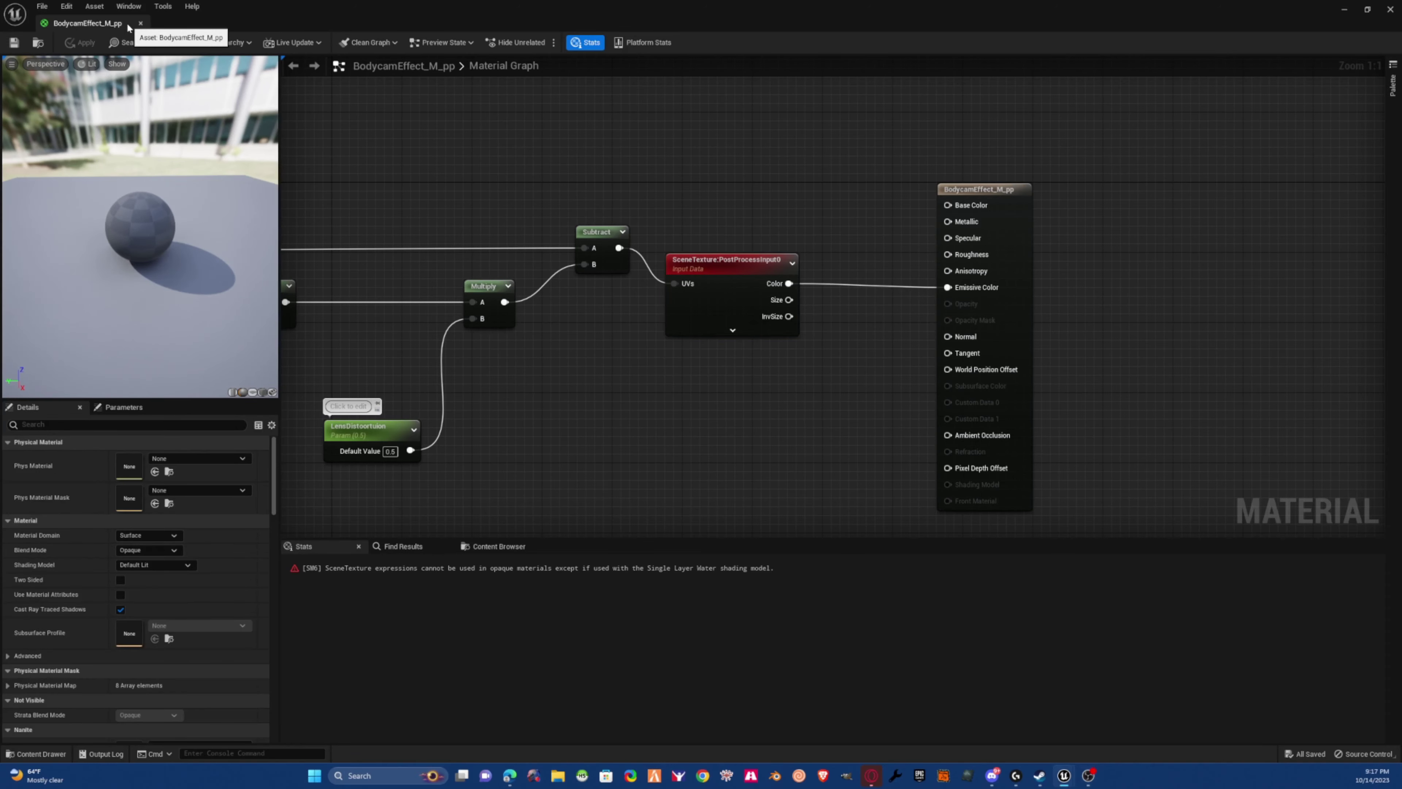
left_click(140, 23)
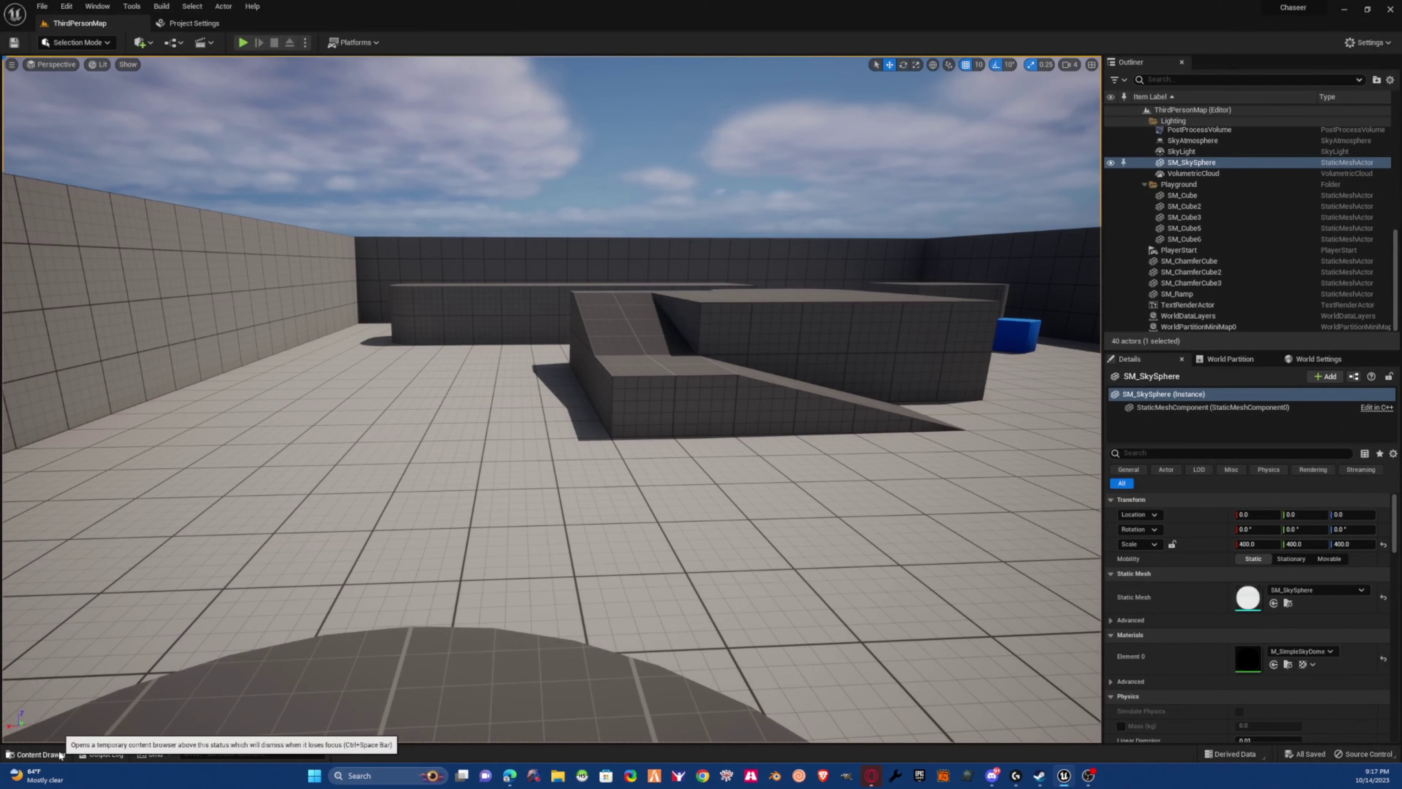
- Create a material instance of BodycamEffect_M_pp in the Bodycam folder, keeping the name BodycamEffect_M_pp_Inst
left_click(37, 753)
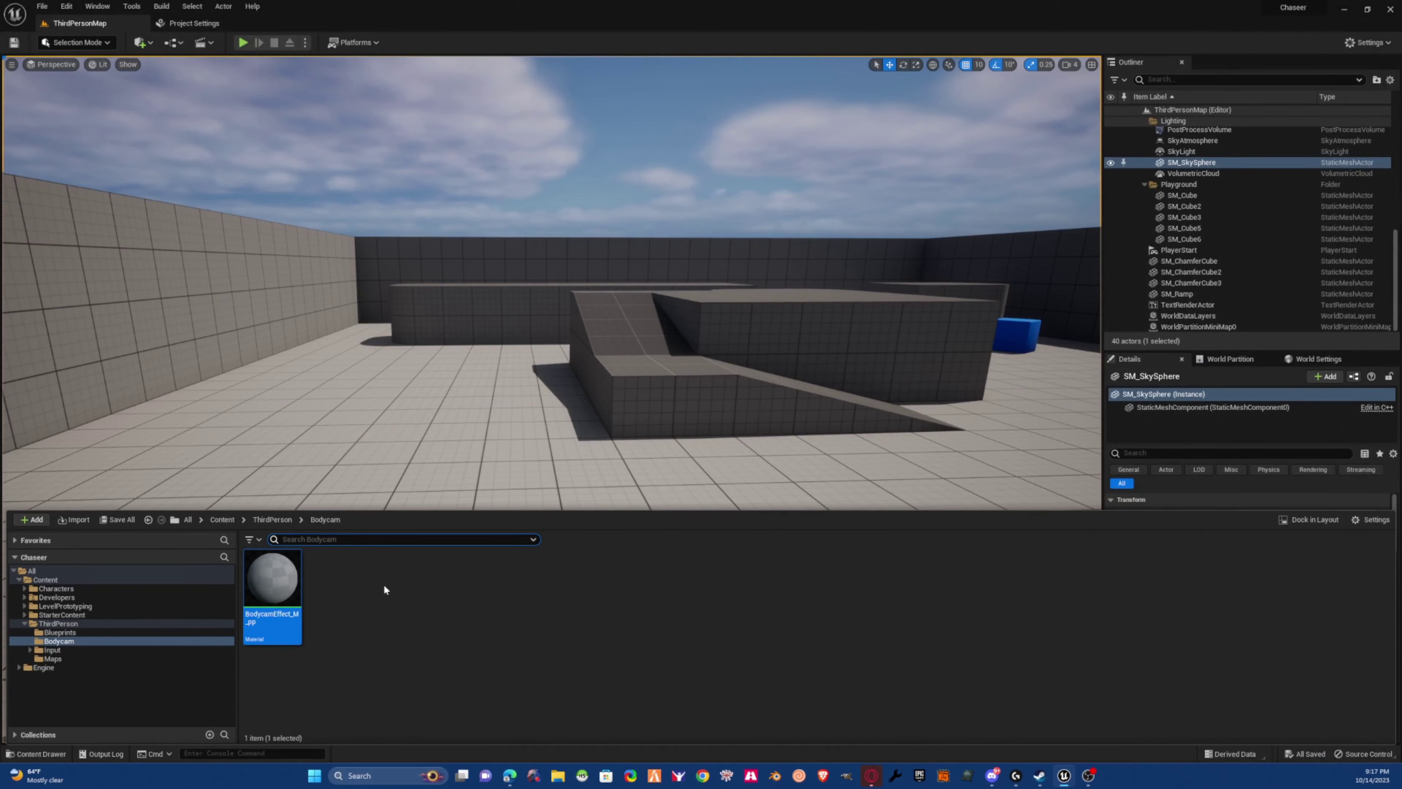
right_click(279, 606)
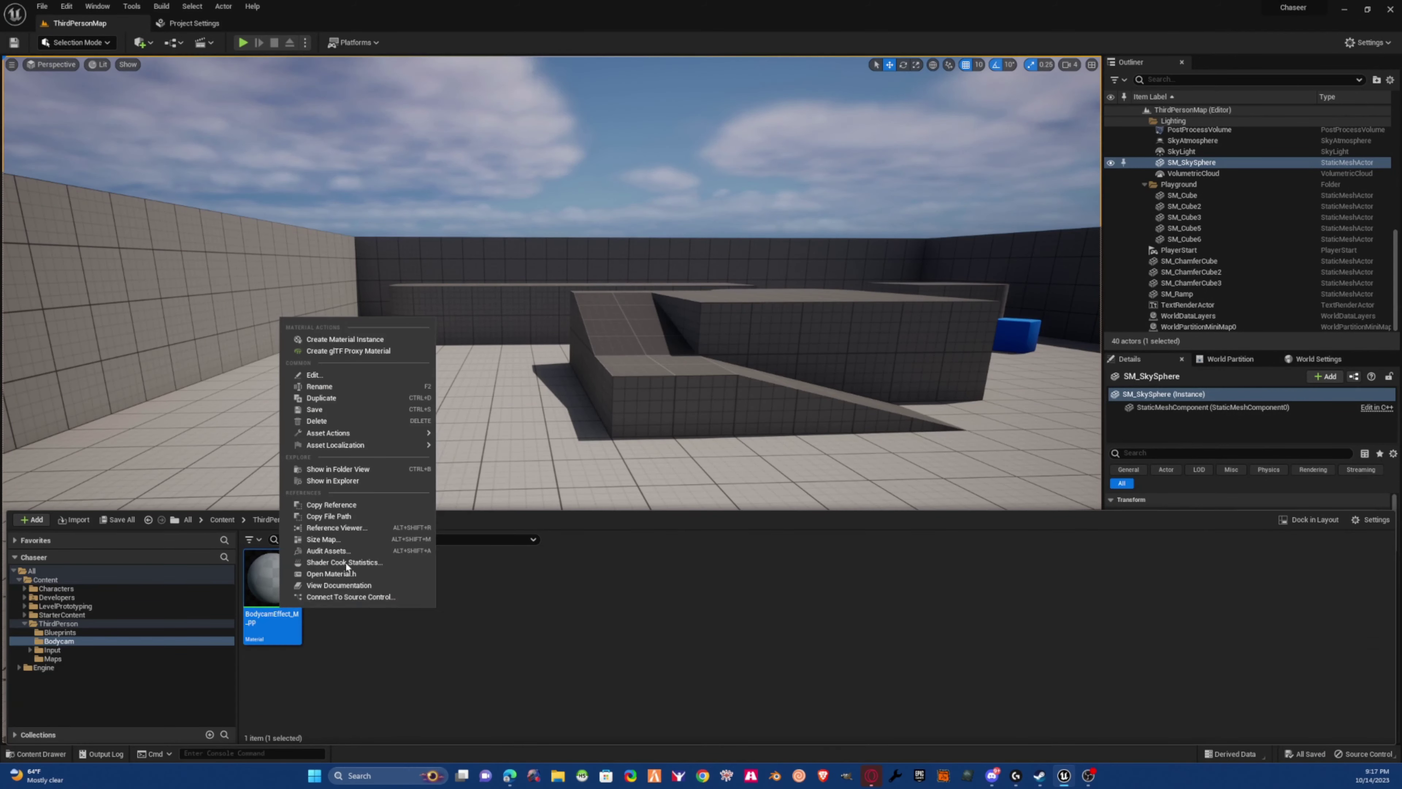
left_click(377, 339)
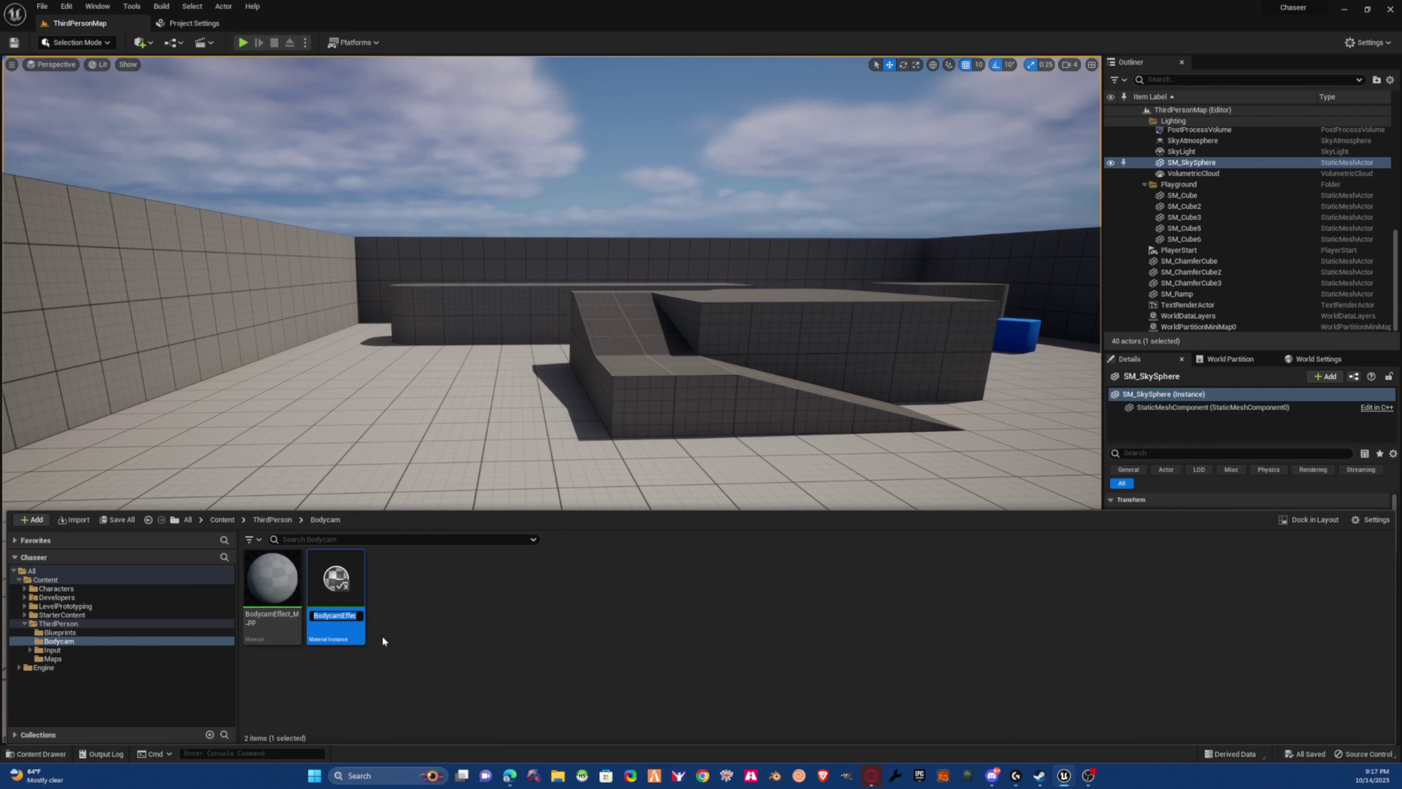
key("Return")
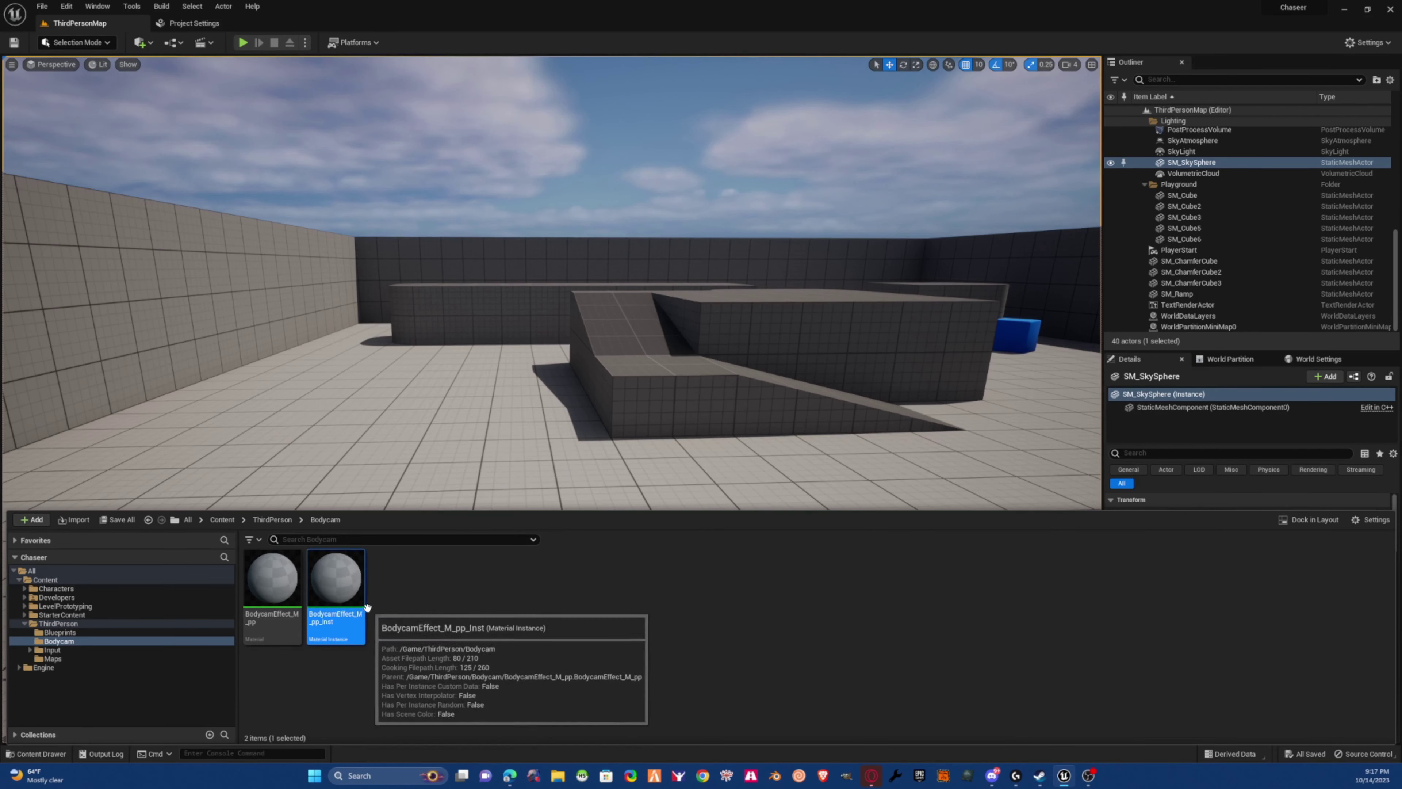
- Open BodycamEffect_M_pp_Inst and enable overrides for the Area Falloff, Area Radus and LensDistoortuion parameters
double_click(338, 608)
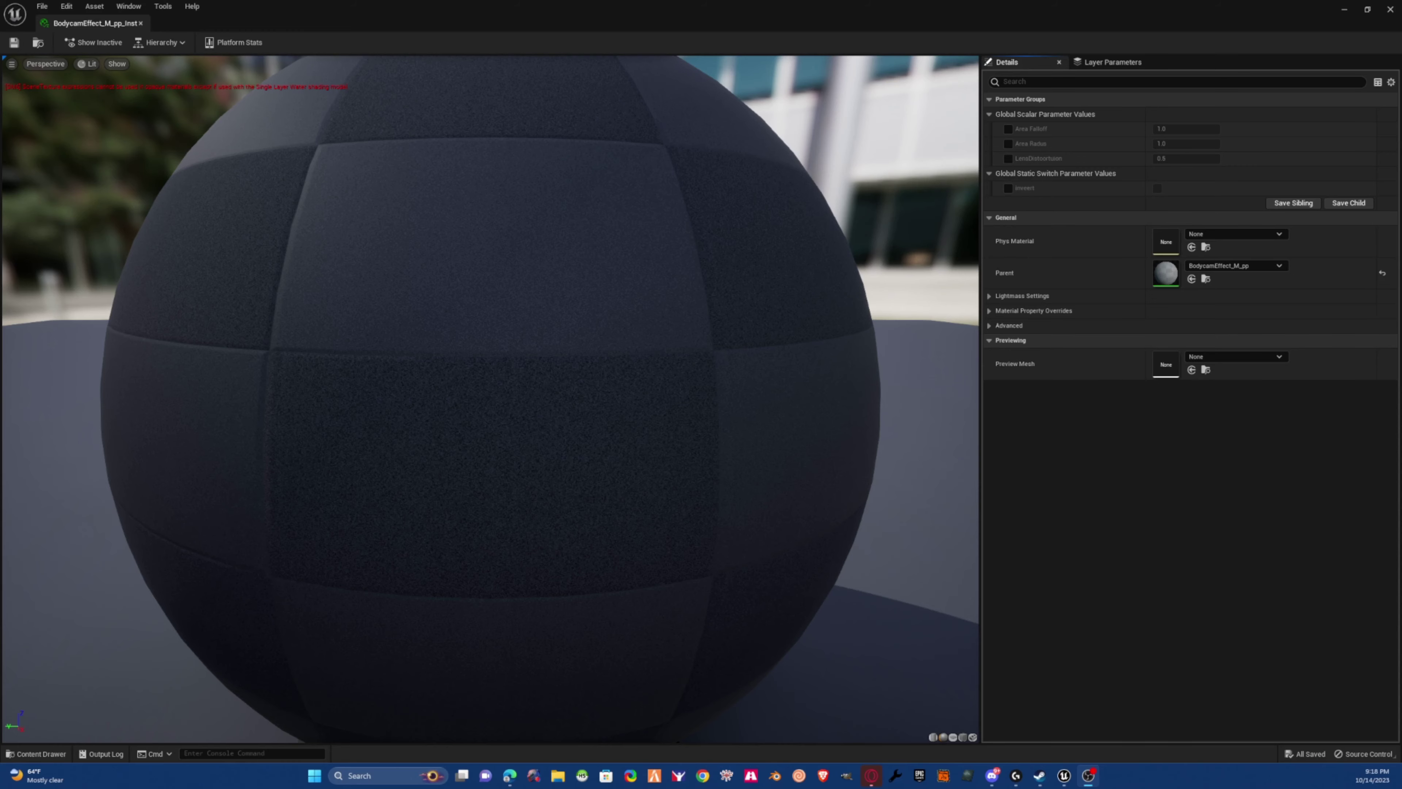
right_click_drag(616, 310, 528, 357)
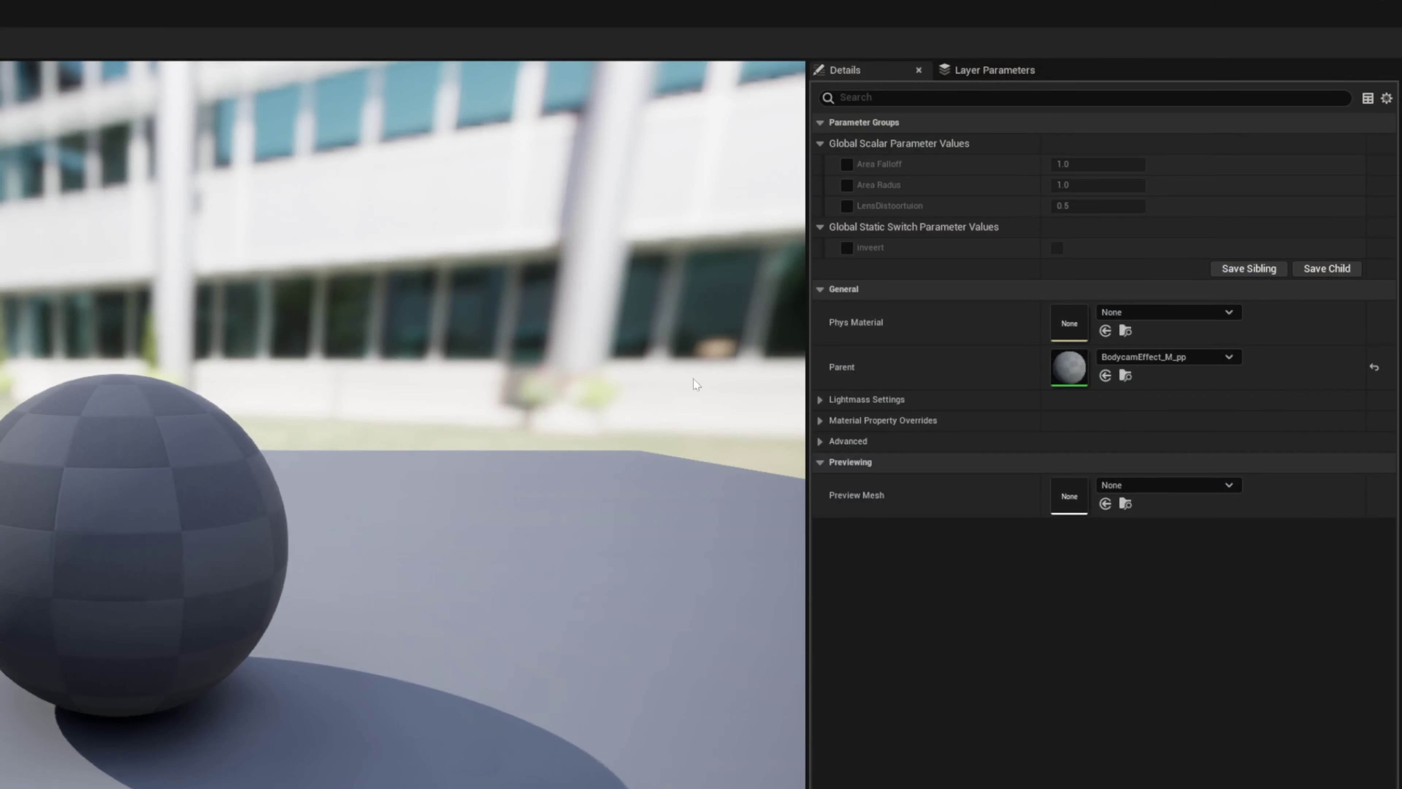
left_click(850, 165)
left_click(847, 164)
left_click(846, 185)
left_click(847, 205)
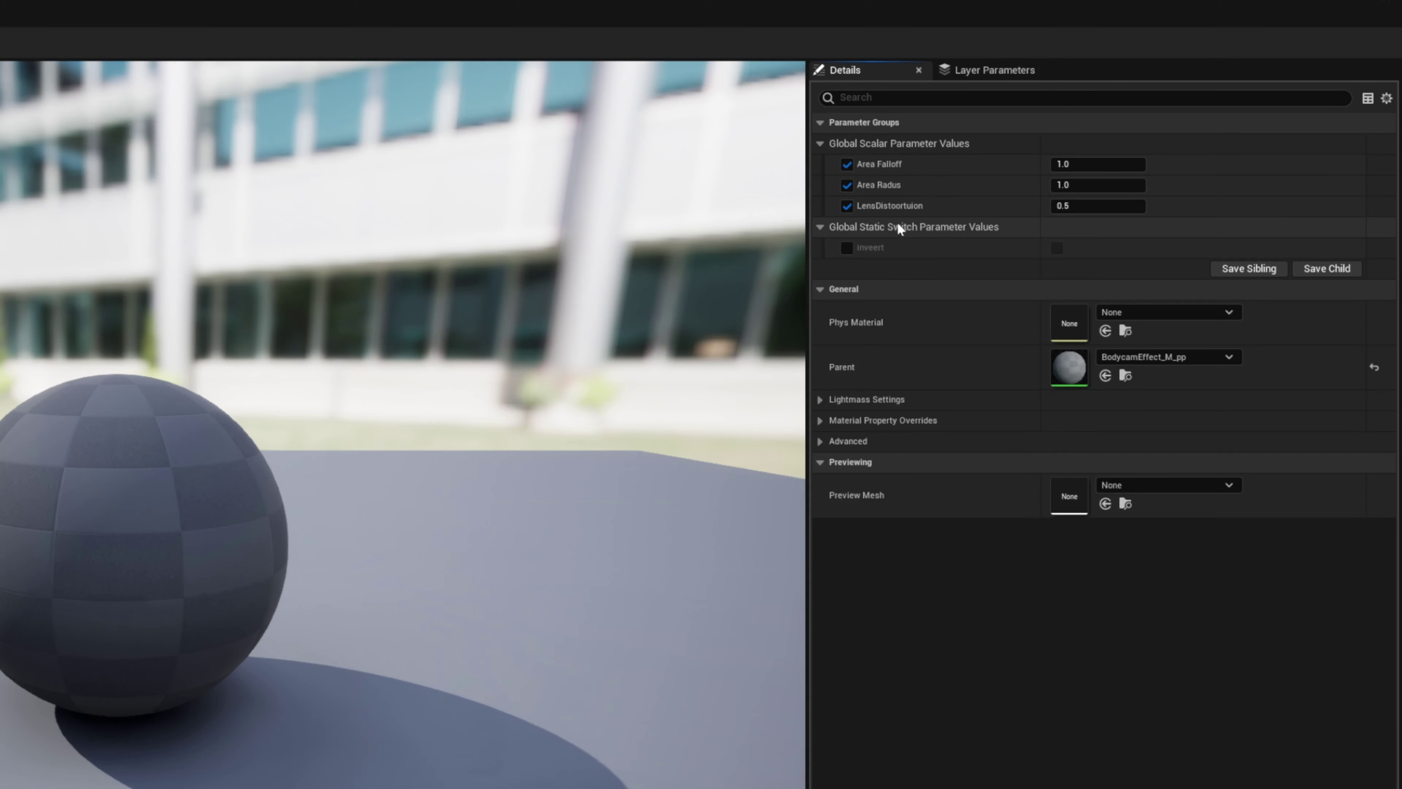
- Set the material instance's Area Falloff parameter to 2.1
left_click(1065, 164)
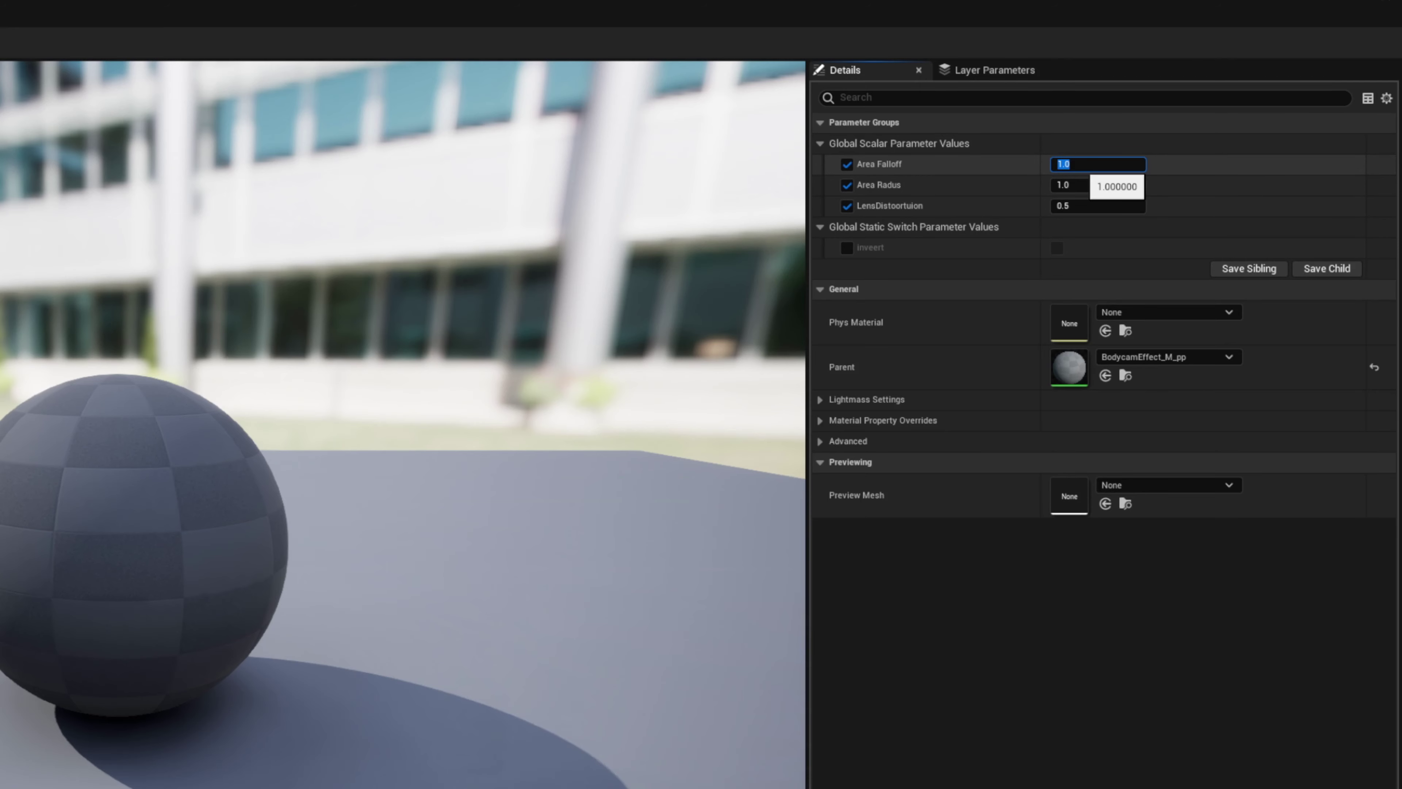
type("2.1")
key("Return")
key("Tab")
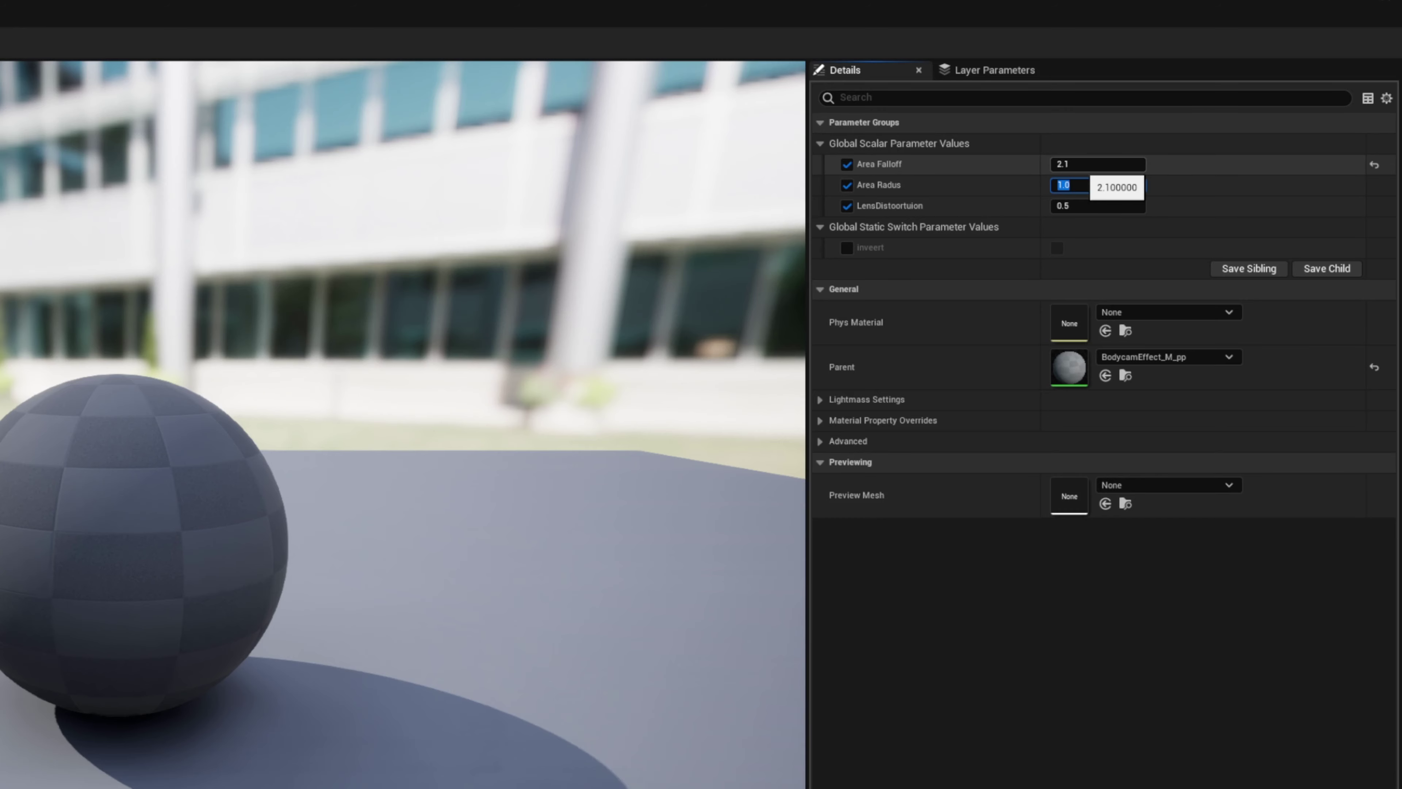
- Set the material instance's Area Radus parameter to 0.93 and LensDistoortuion to 0.33
type(".")
type("93")
key("Return")
type("\\0.93")
key("Return")
key("Tab")
key("Tab")
type(".33")
key("Return")
- Close the editors of the BodycamEffect_M_pp_Inst instance and the BodycamEffect_M_pp material
left_click_drag(504, 448, 517, 519)
left_click_drag(504, 332, 504, 442)
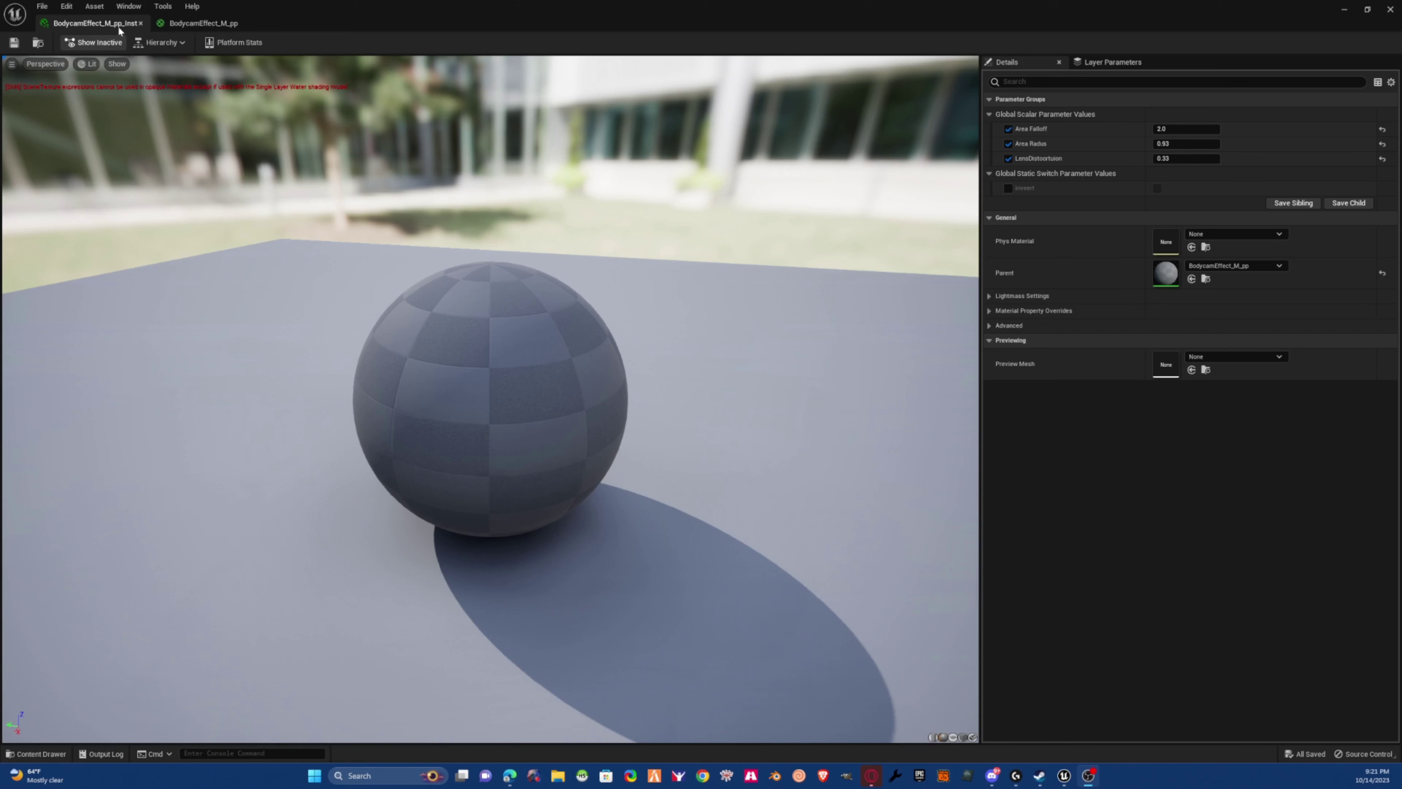
left_click(140, 23)
left_click(140, 23)
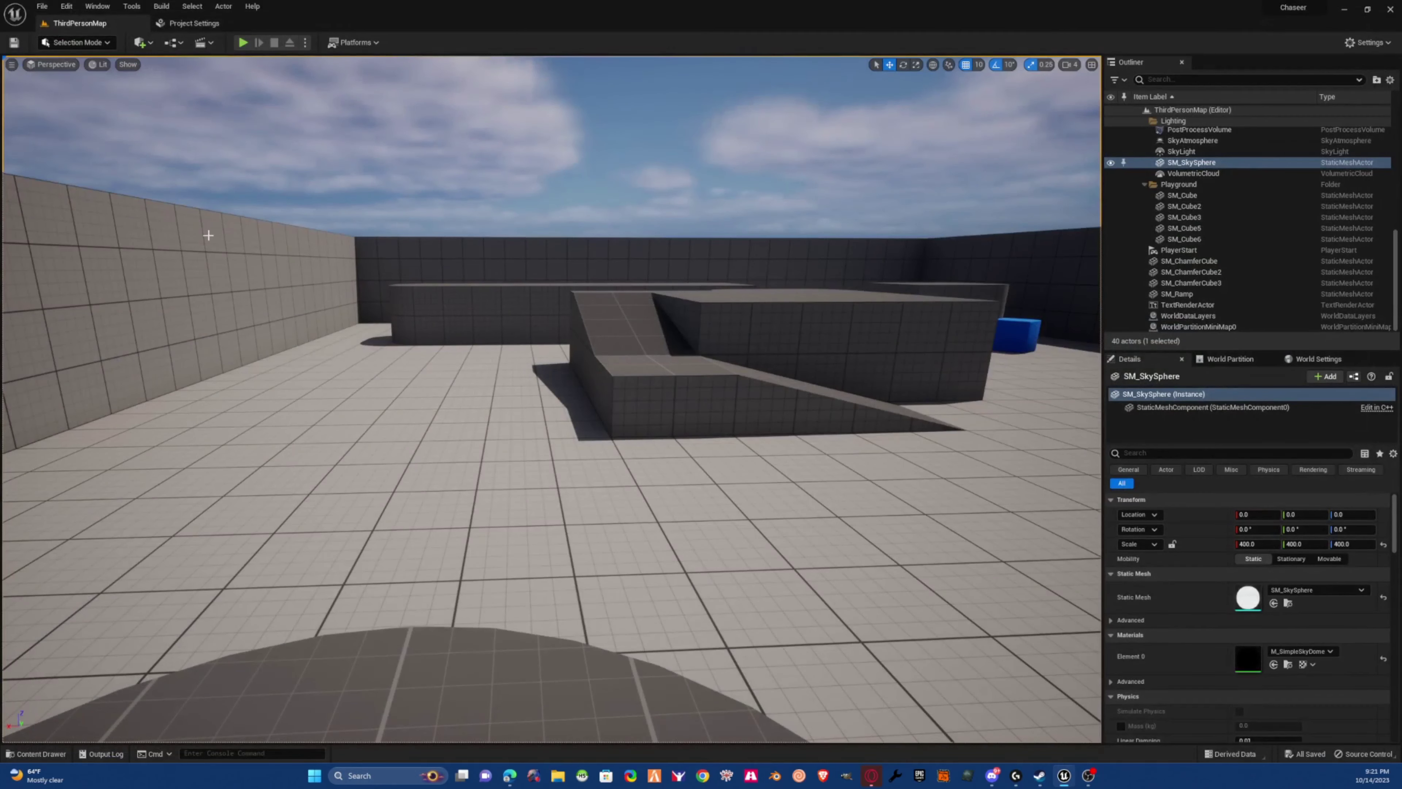
- Select the level's PostProcessVolume and filter the outliner by "post"
left_click(1163, 131)
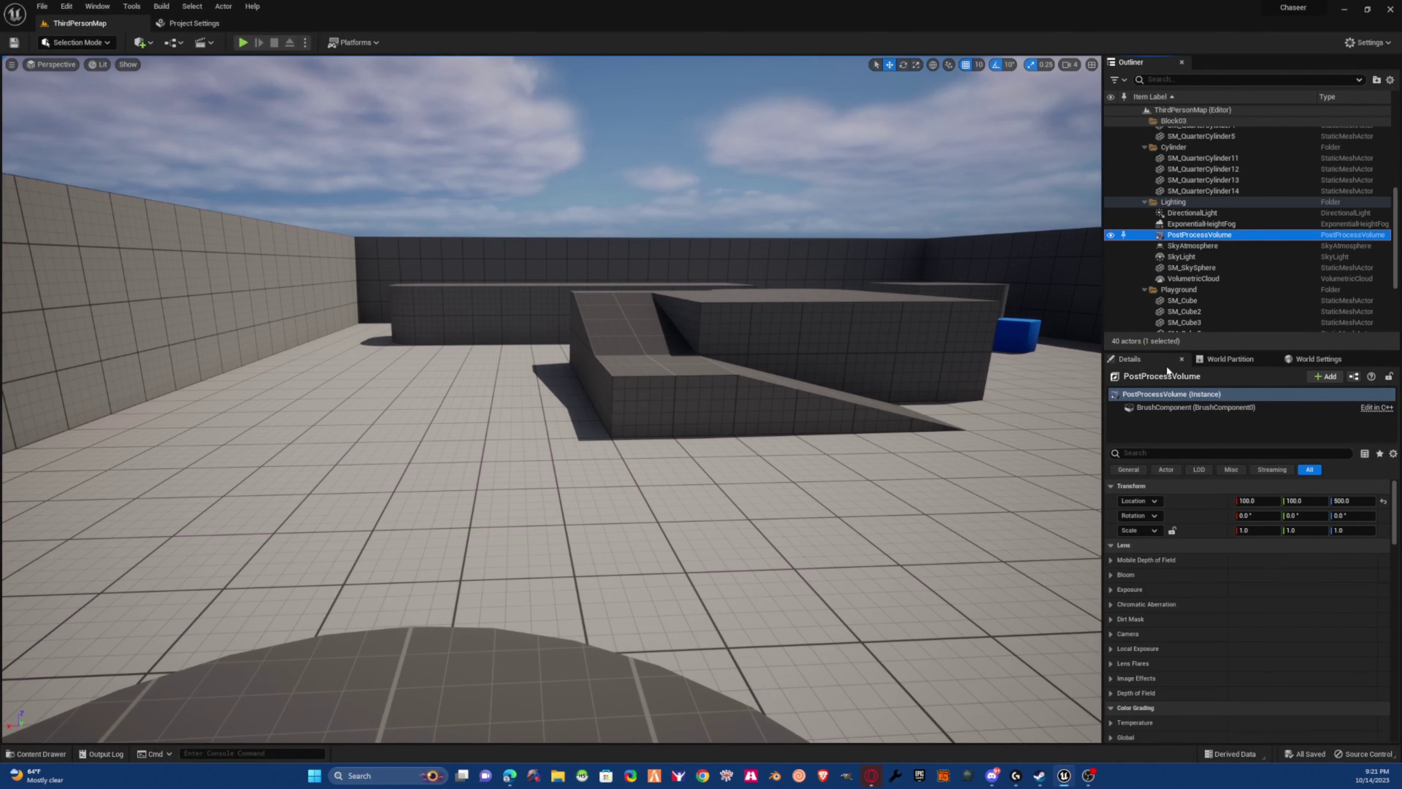
left_click(1194, 79)
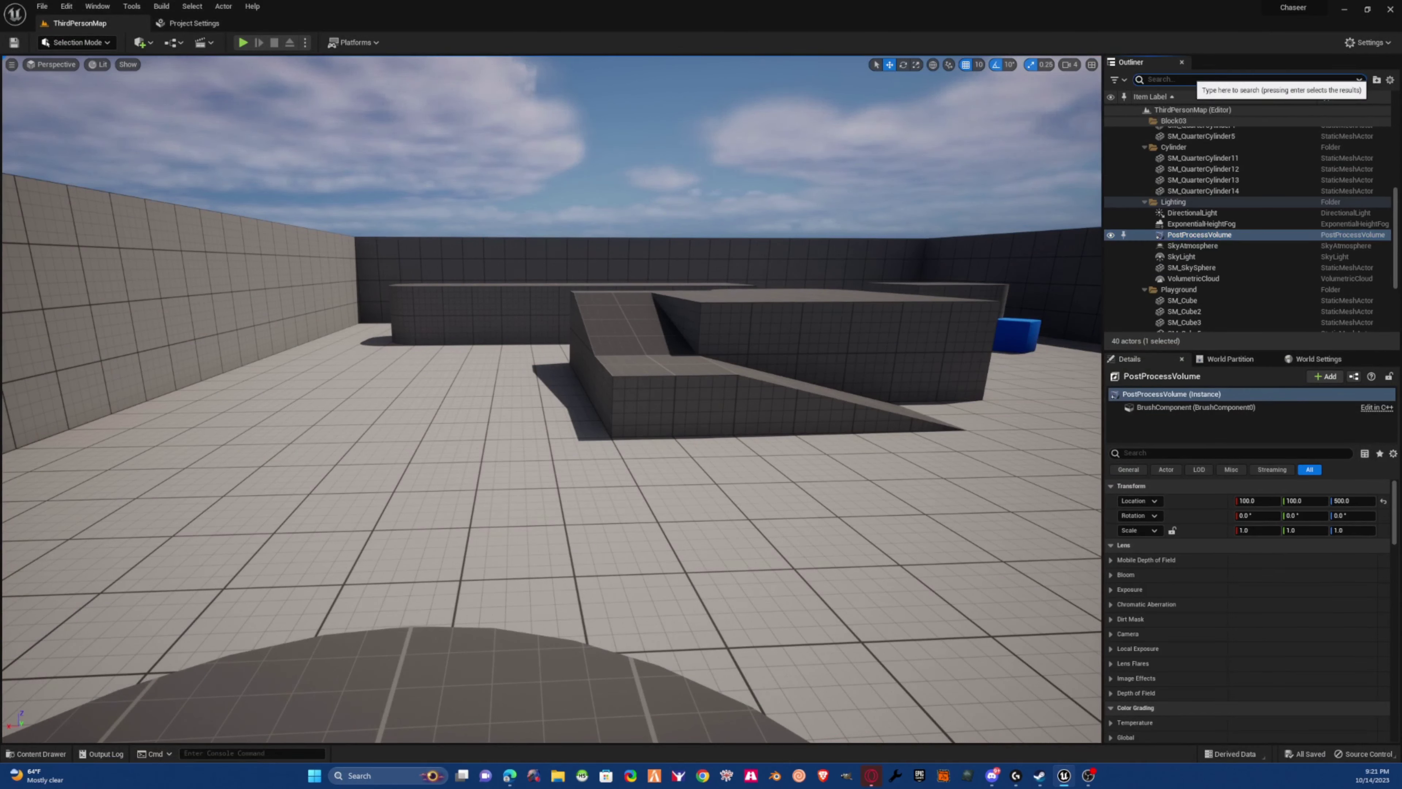
type("p")
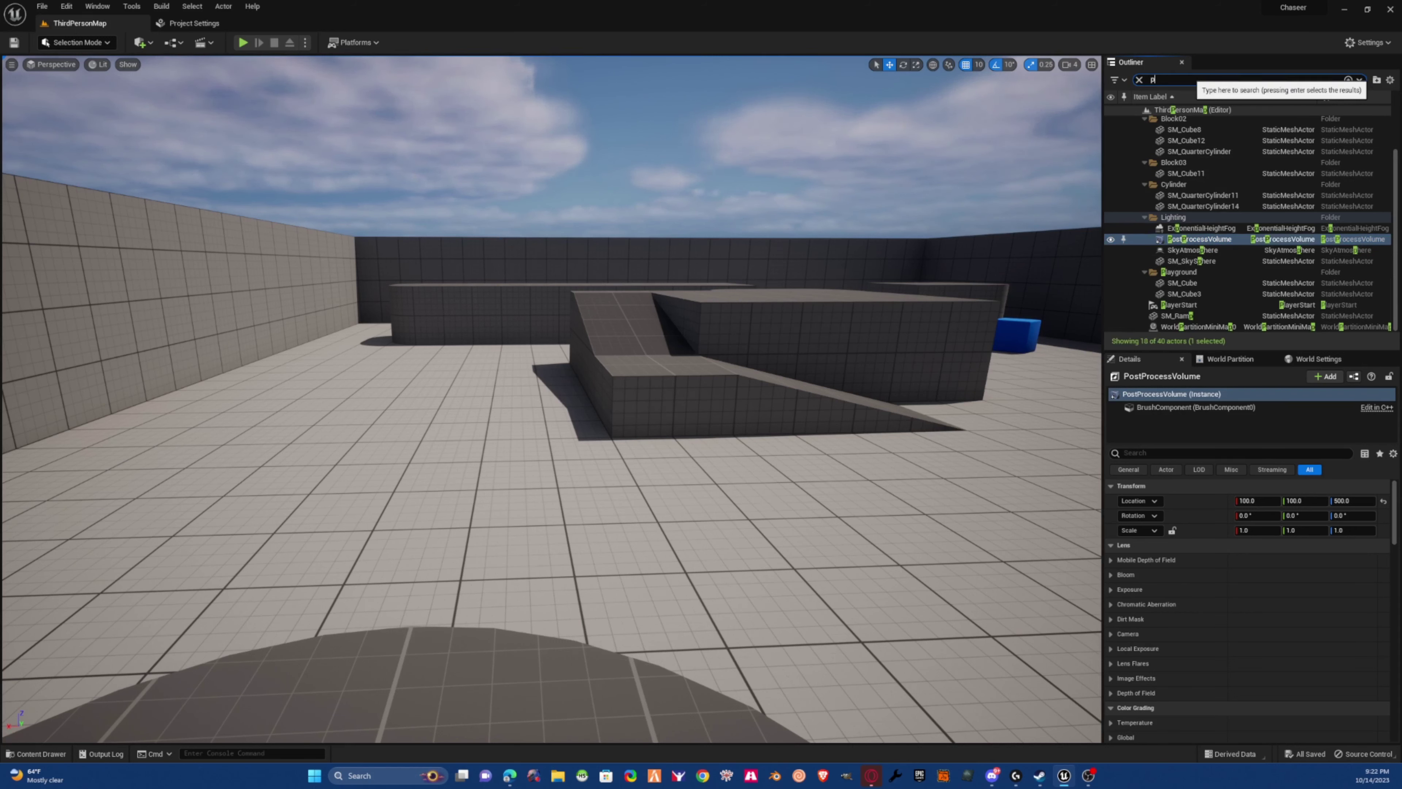
type("ost")
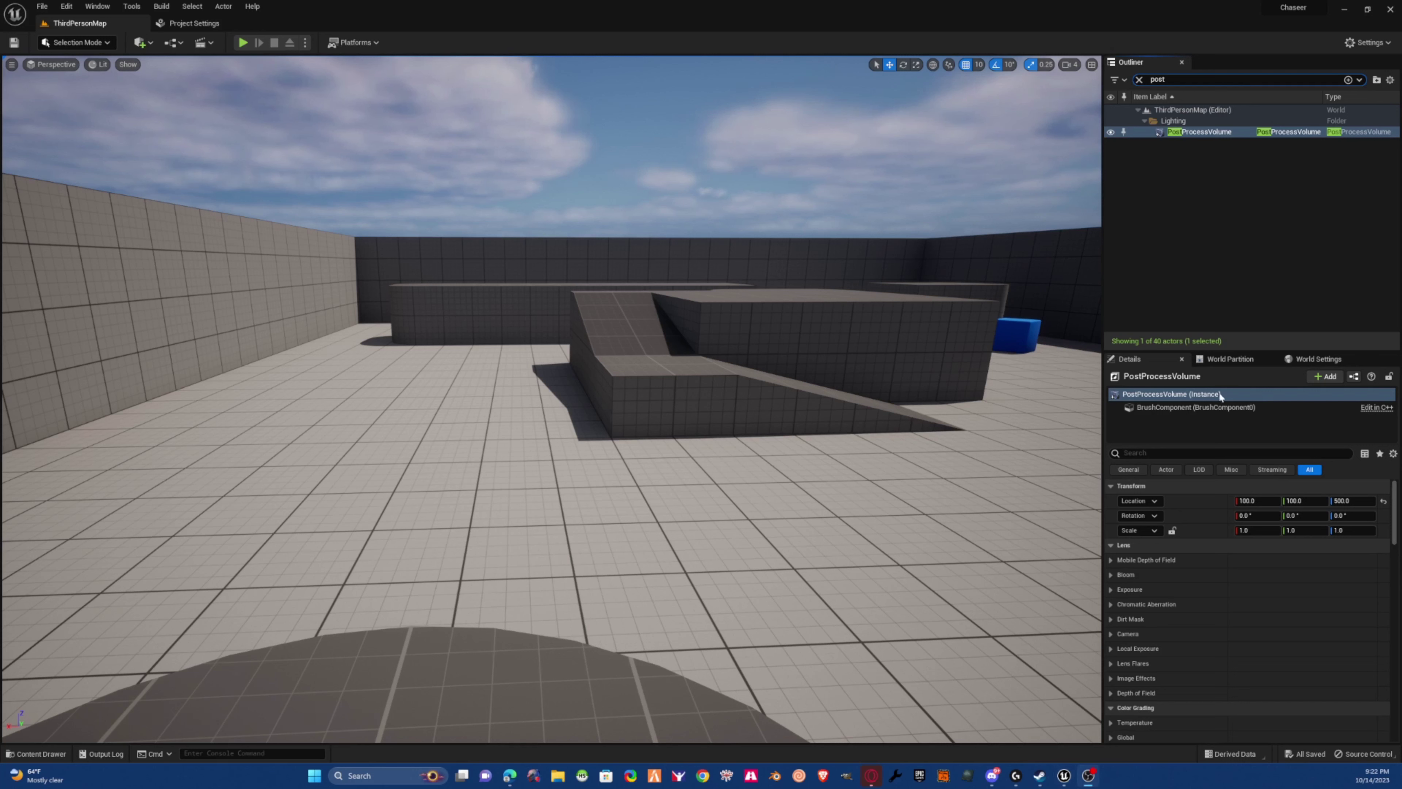
- Filter the PostProcessVolume's properties by "mat", expand Post Process Materials and enlarge the area showing the properties
left_click(1179, 450)
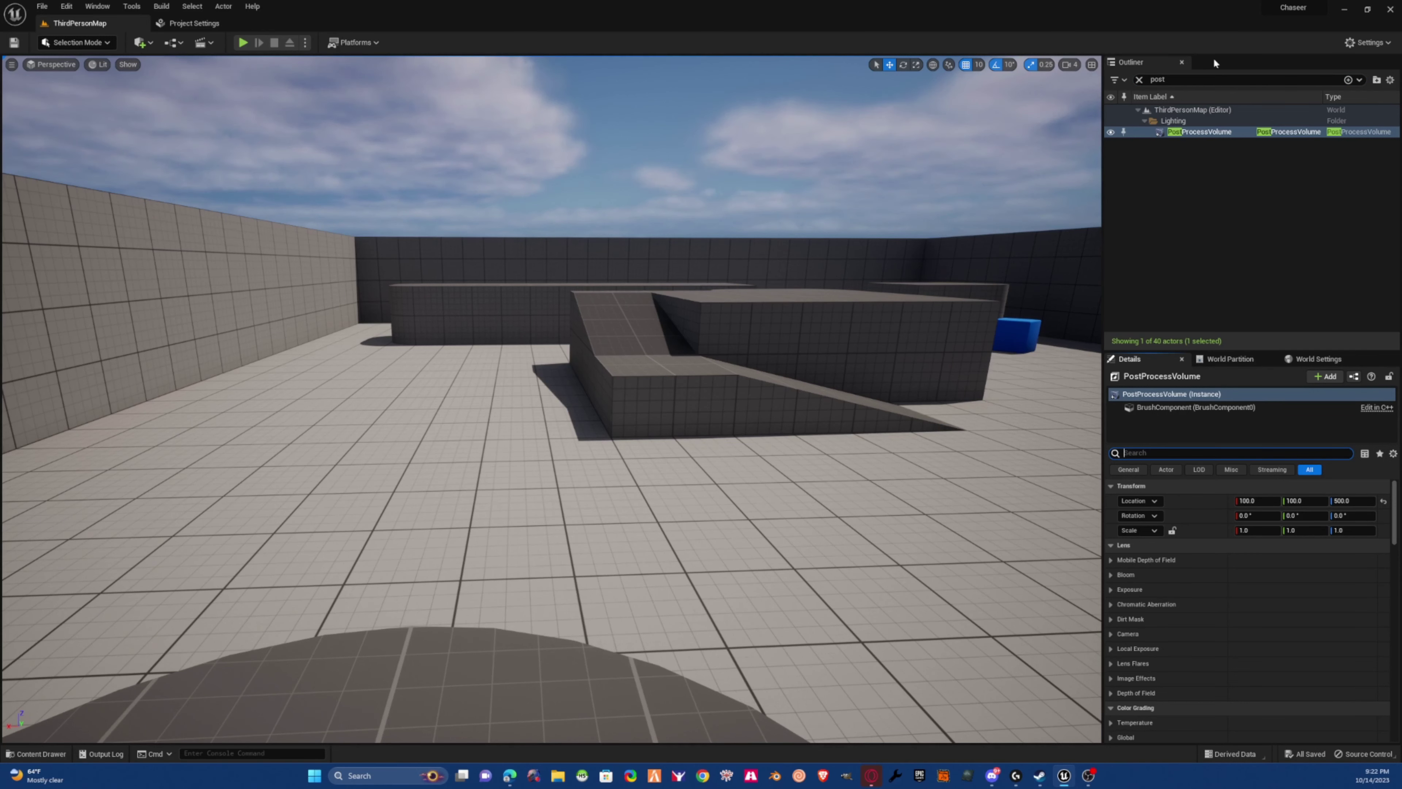
type("mat")
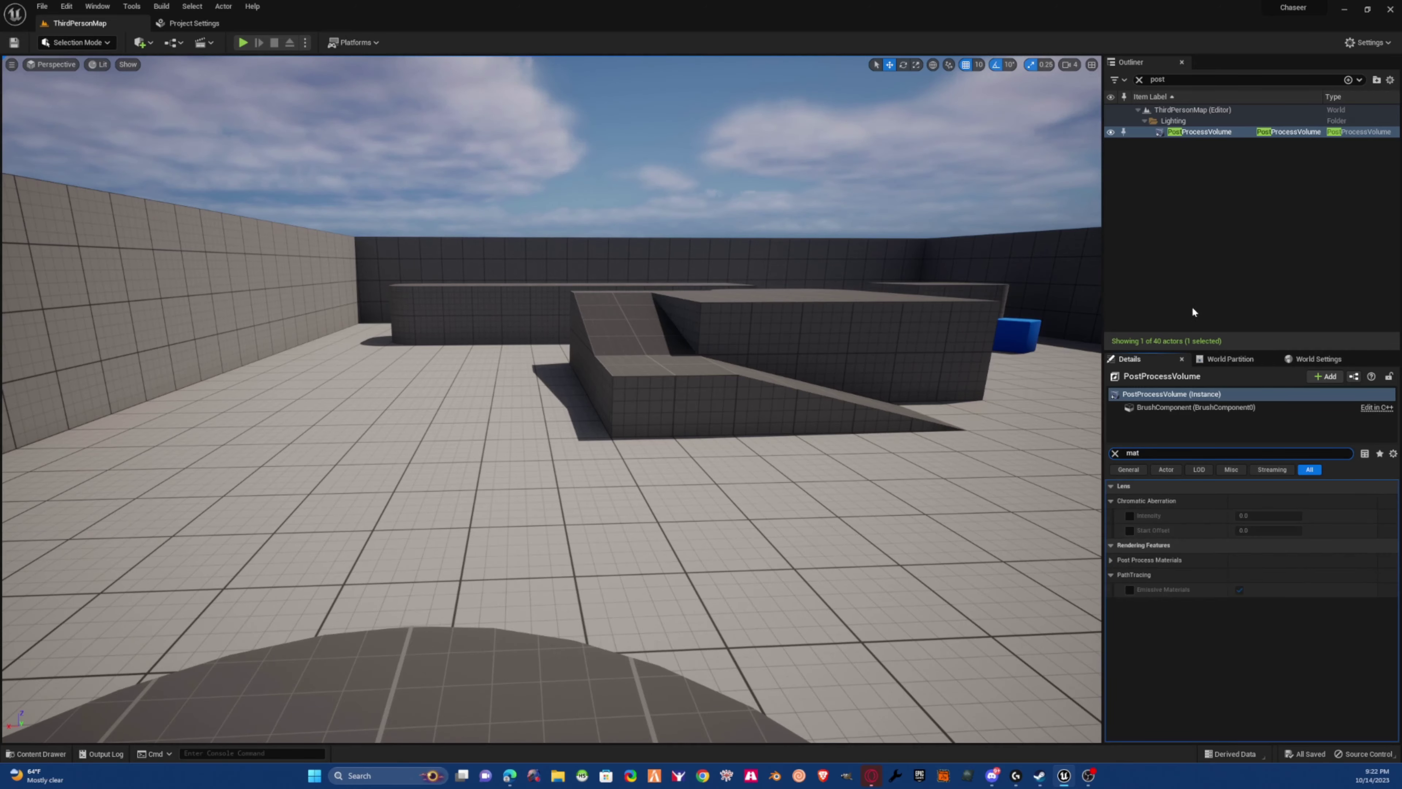
left_click(1246, 436)
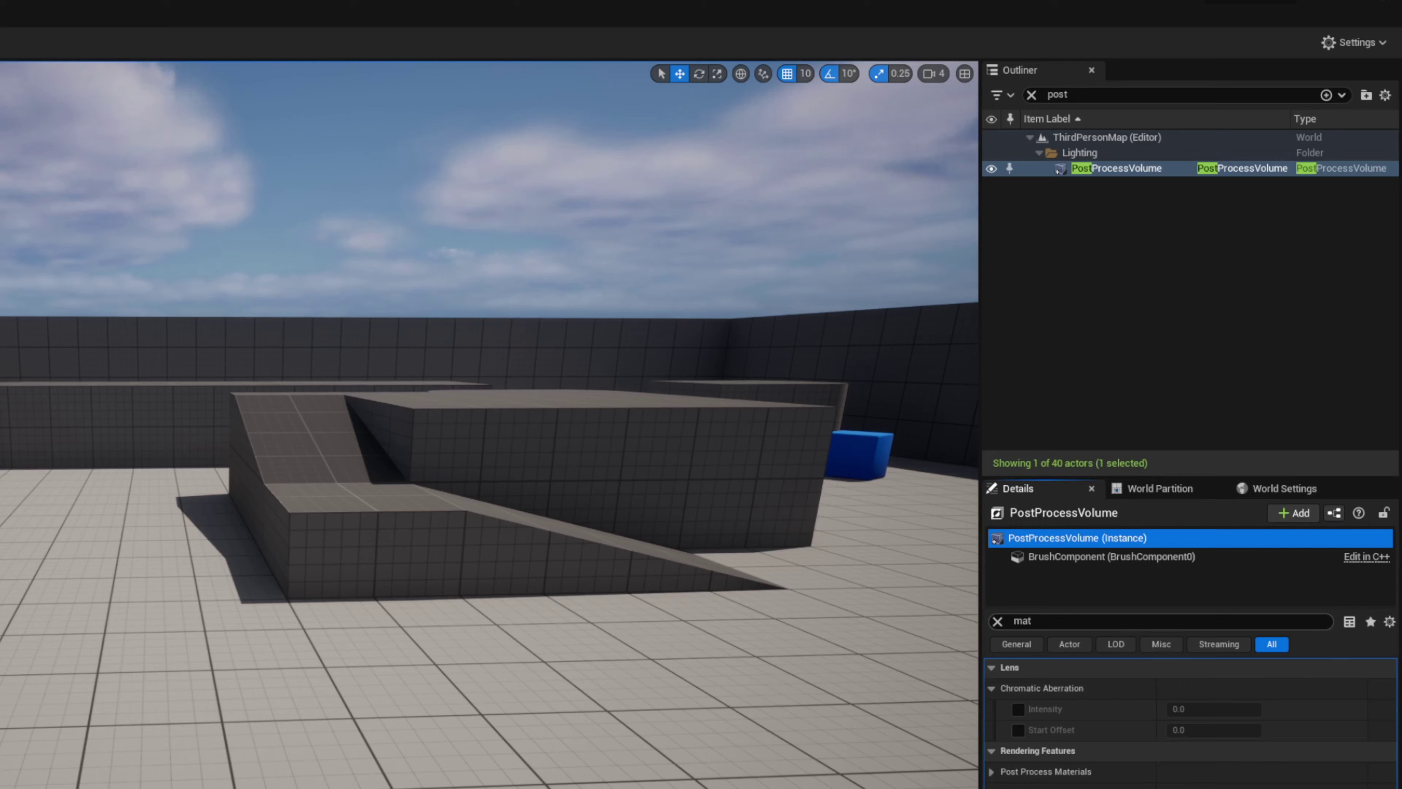
left_click(1085, 557)
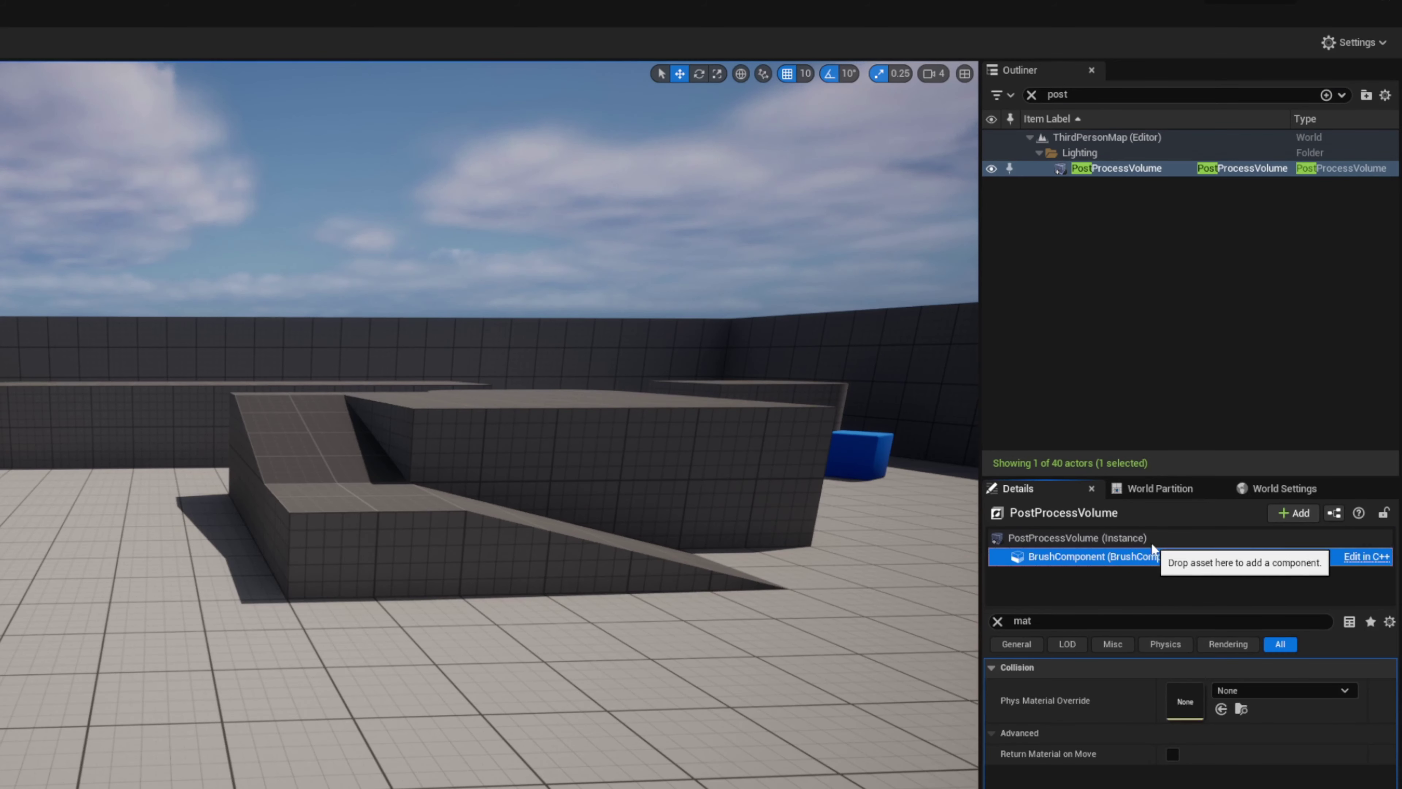
left_click(1163, 536)
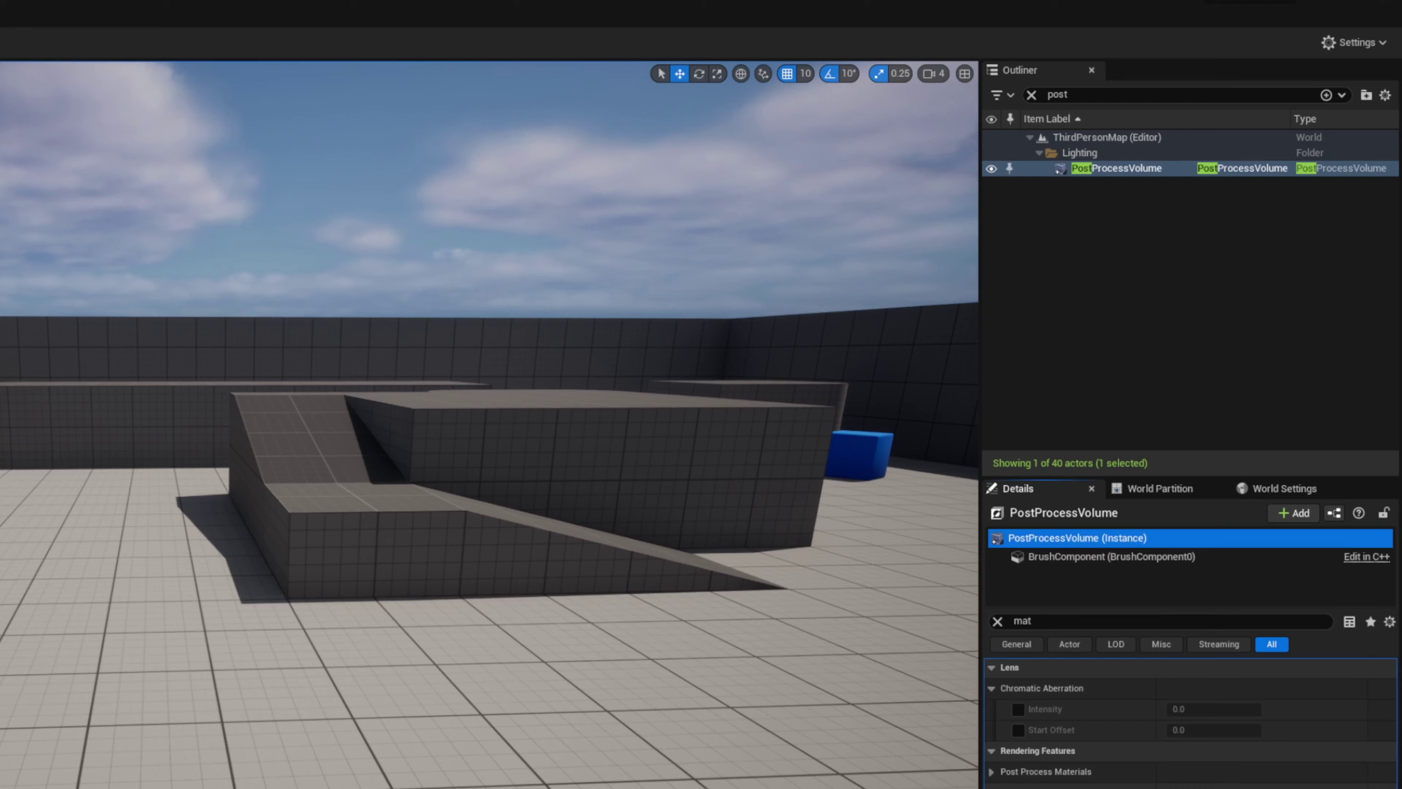
left_click(1044, 777)
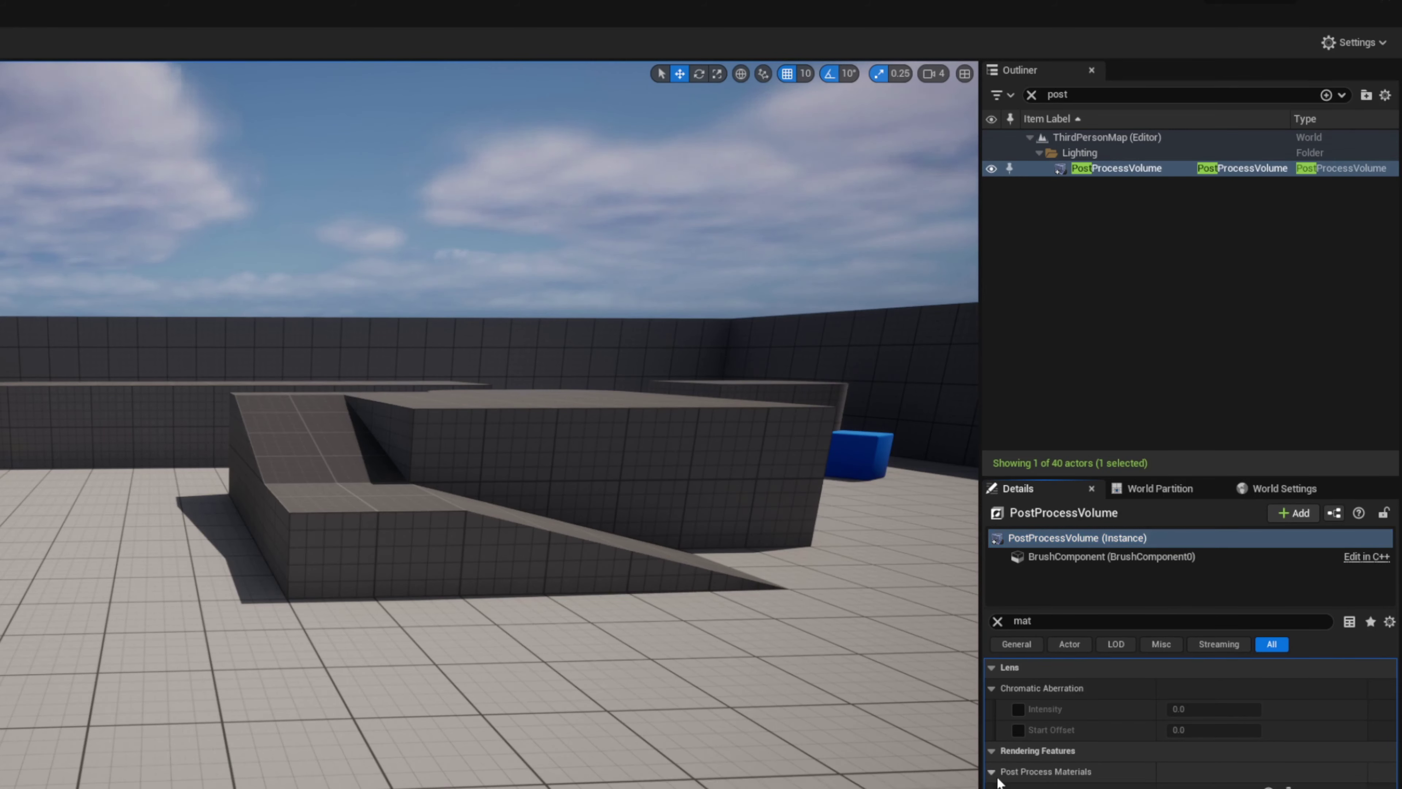
left_click_drag(1175, 476, 1186, 234)
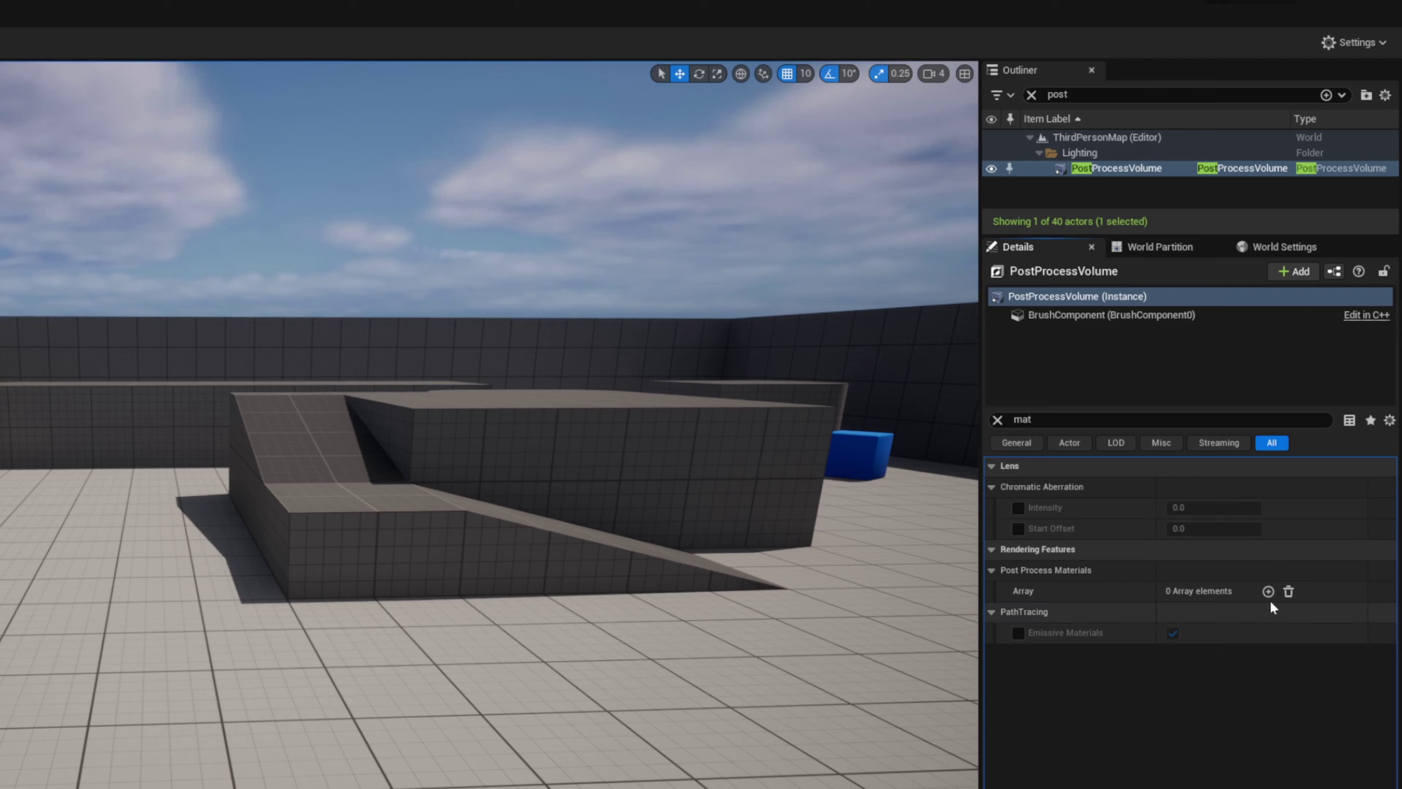
- Add an element to the PostProcessVolume's Post Process Materials array and assign BodycamEffect_M_pp_Inst to it
left_click(1268, 594)
left_click(1206, 614)
left_click(1205, 638)
left_click(1210, 615)
type("b")
left_click(1042, 694)
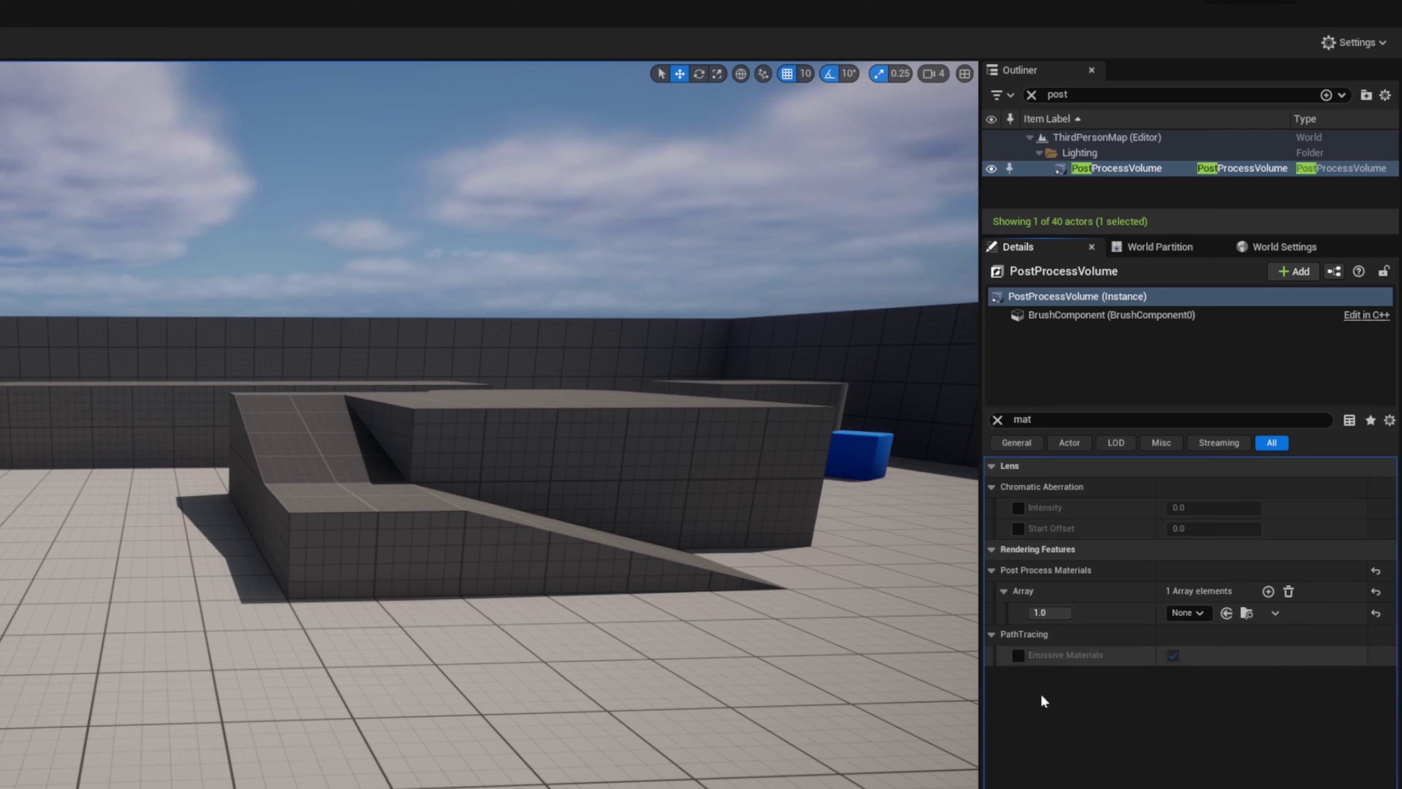
key("ctrl+space")
left_click_drag(497, 784, 1207, 611)
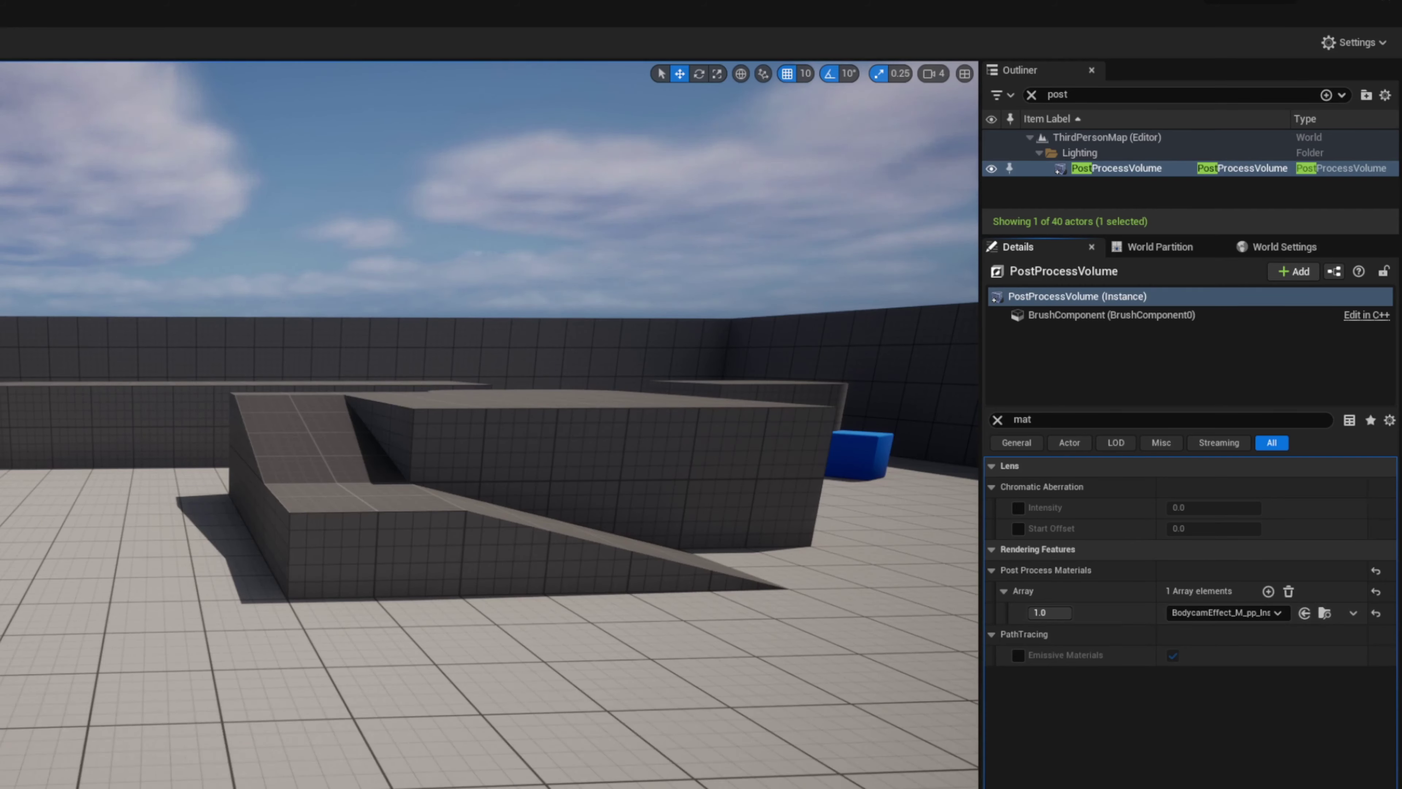
- Play the level to check the bodycam effect in motion, and end the play session
left_click(659, 66)
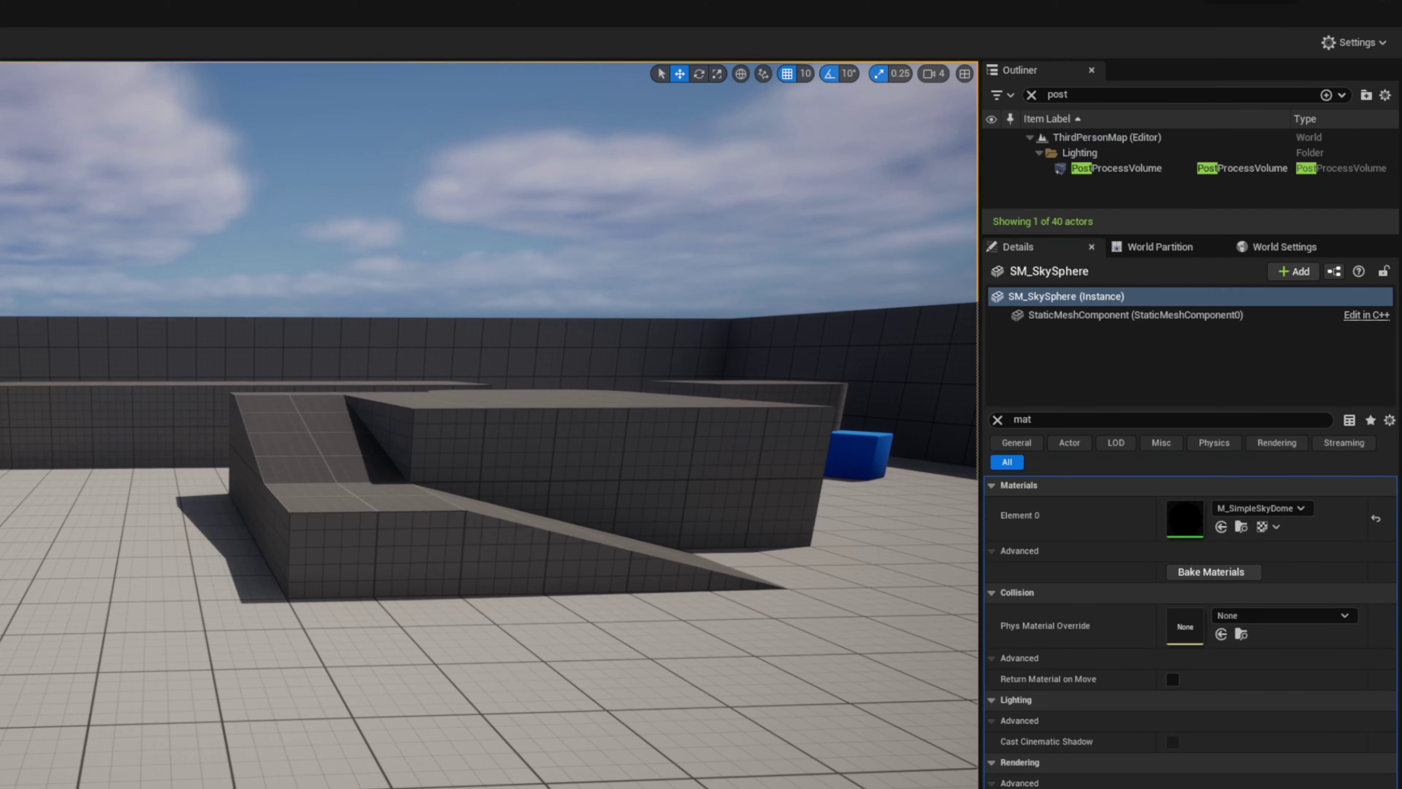
key("alt+p")
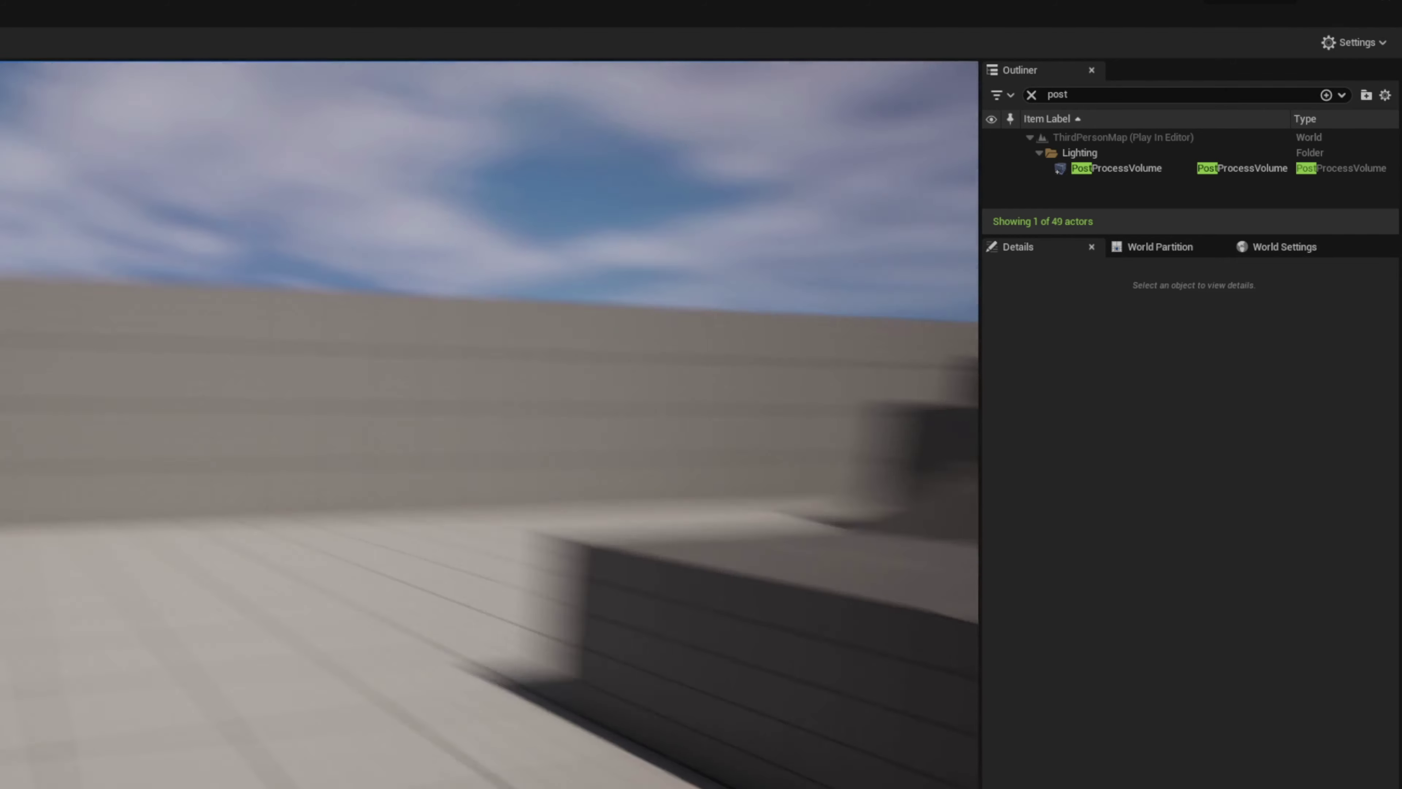
key("Escape")
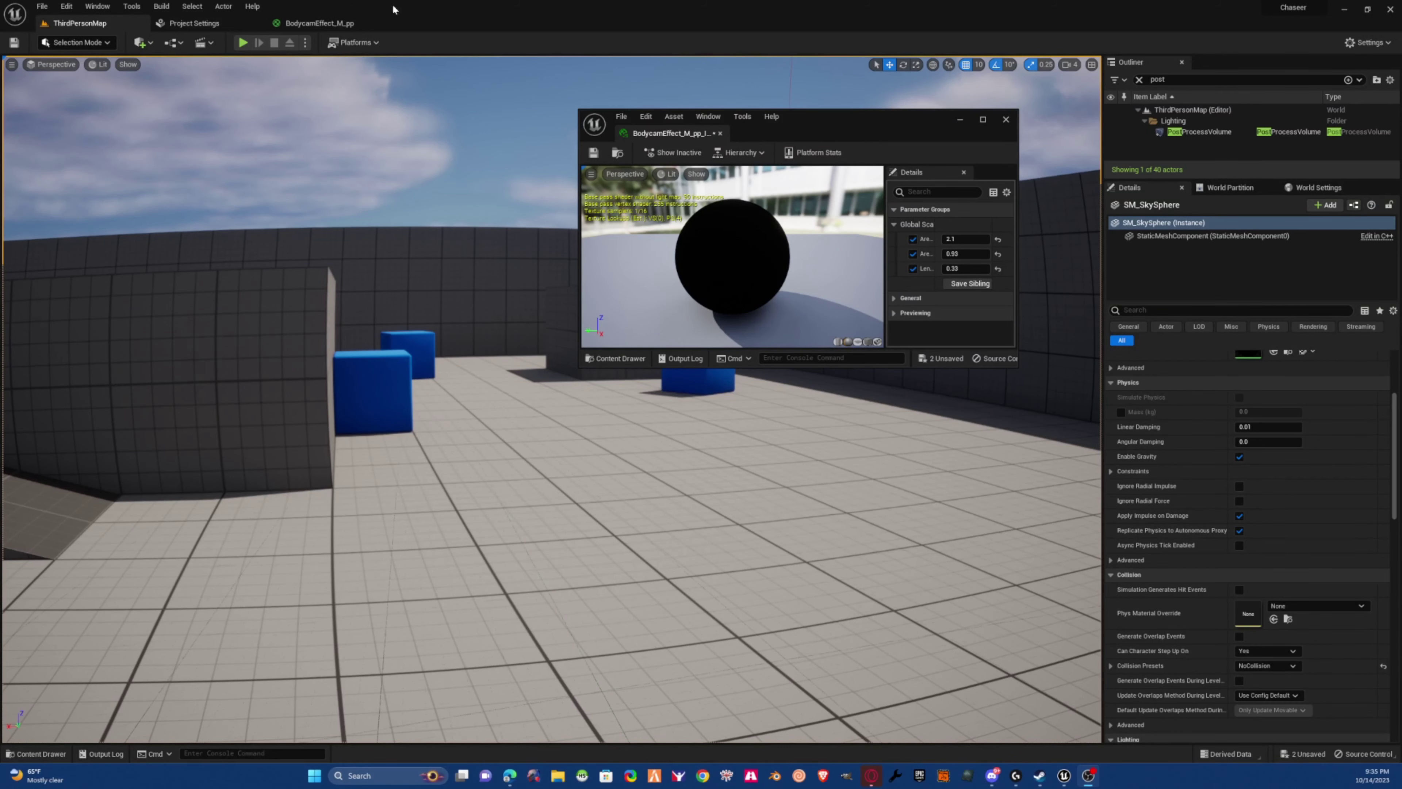
- Review the BodycamEffect_M_pp material's domain options and its SceneTexture node settings, and return to the level
left_click(319, 22)
right_click_drag(522, 409, 545, 453)
right_click_drag(449, 473, 533, 425)
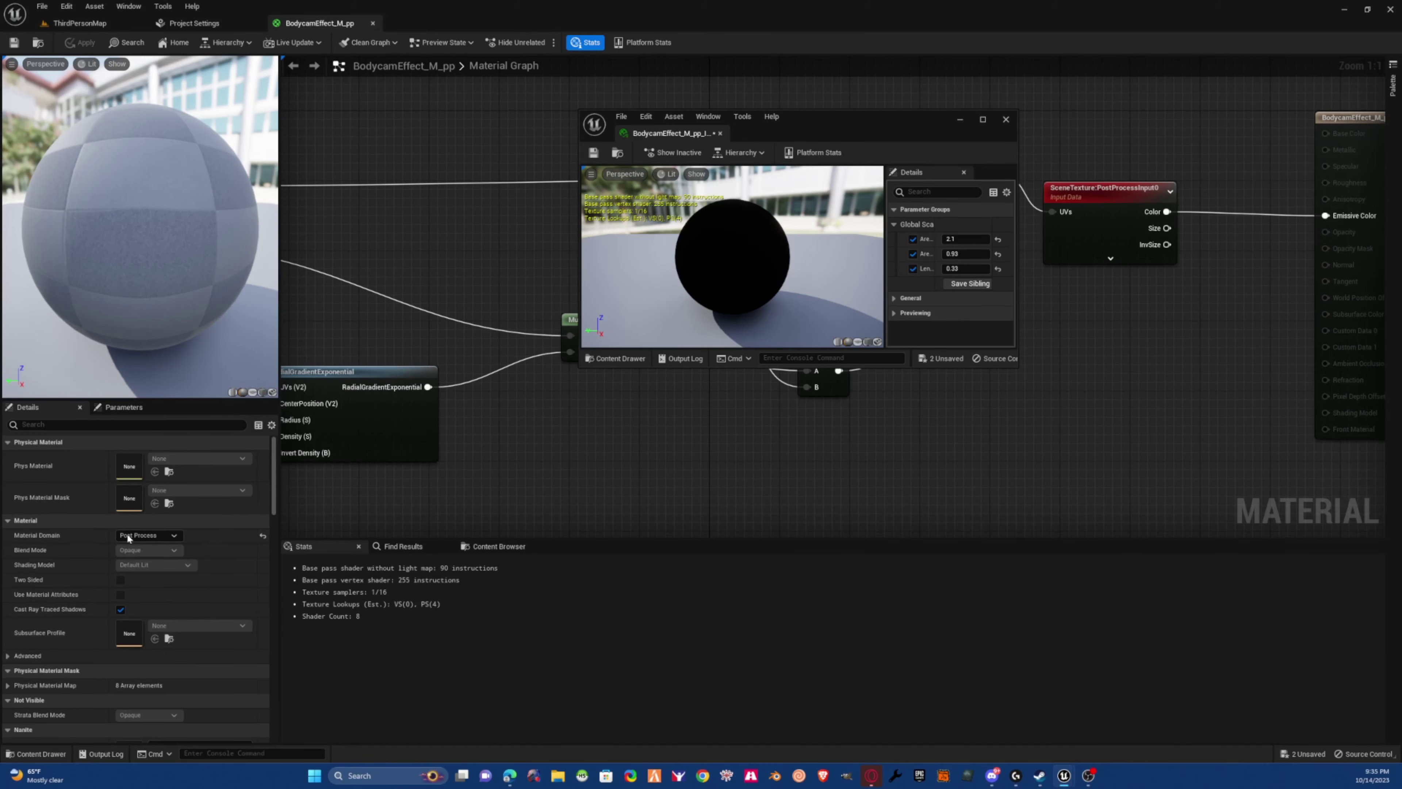
left_click(152, 535)
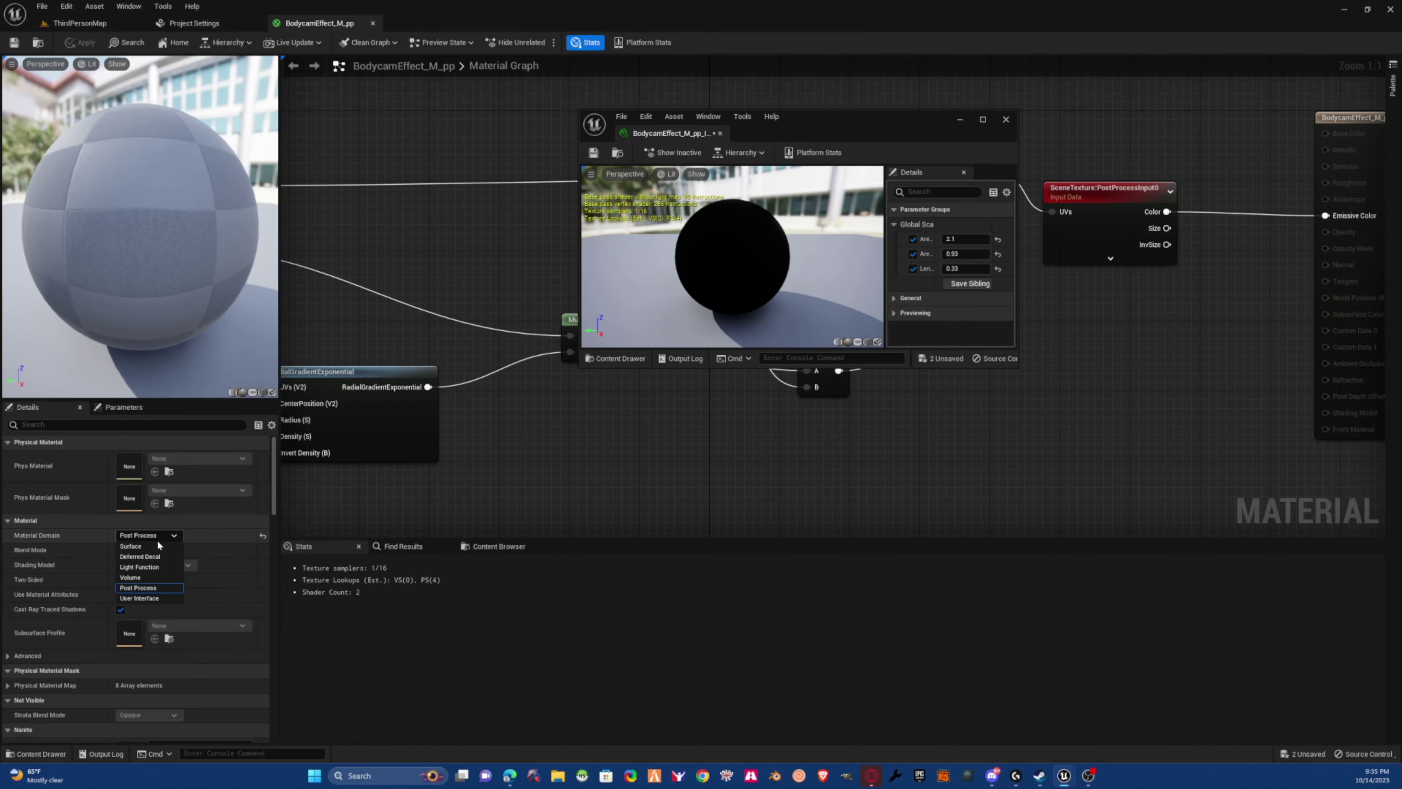
right_click_drag(543, 461, 407, 523)
right_click_drag(712, 381, 455, 413)
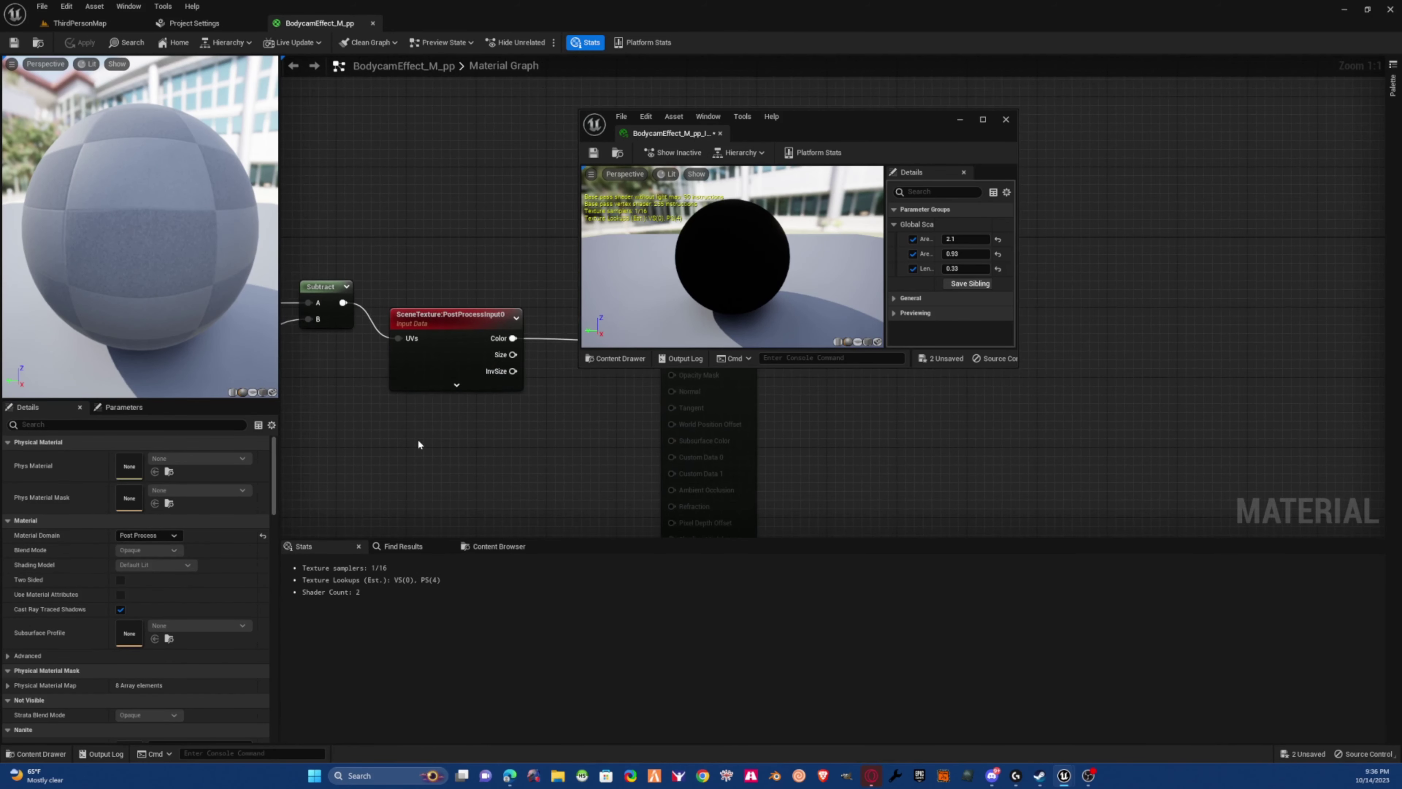
left_click(427, 372)
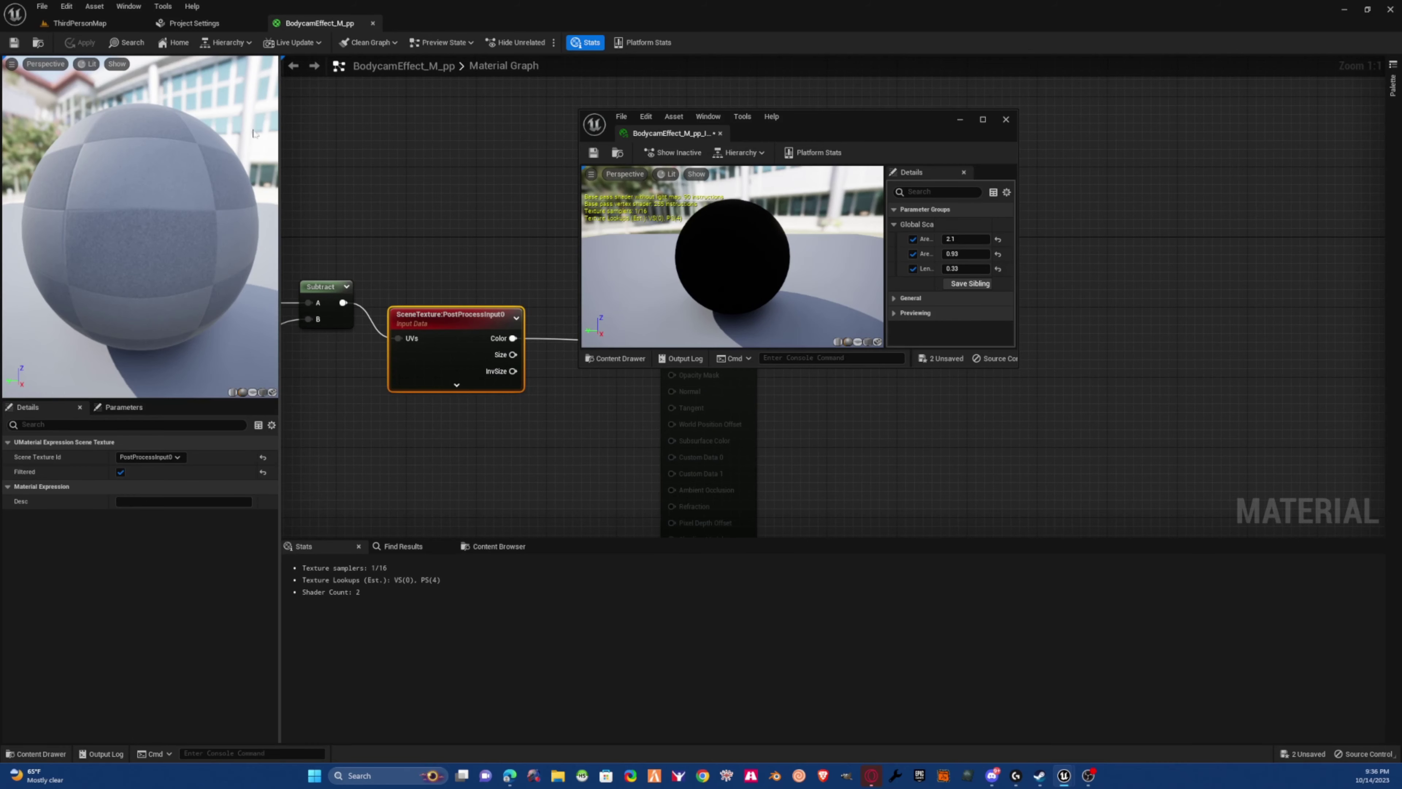
left_click(80, 23)
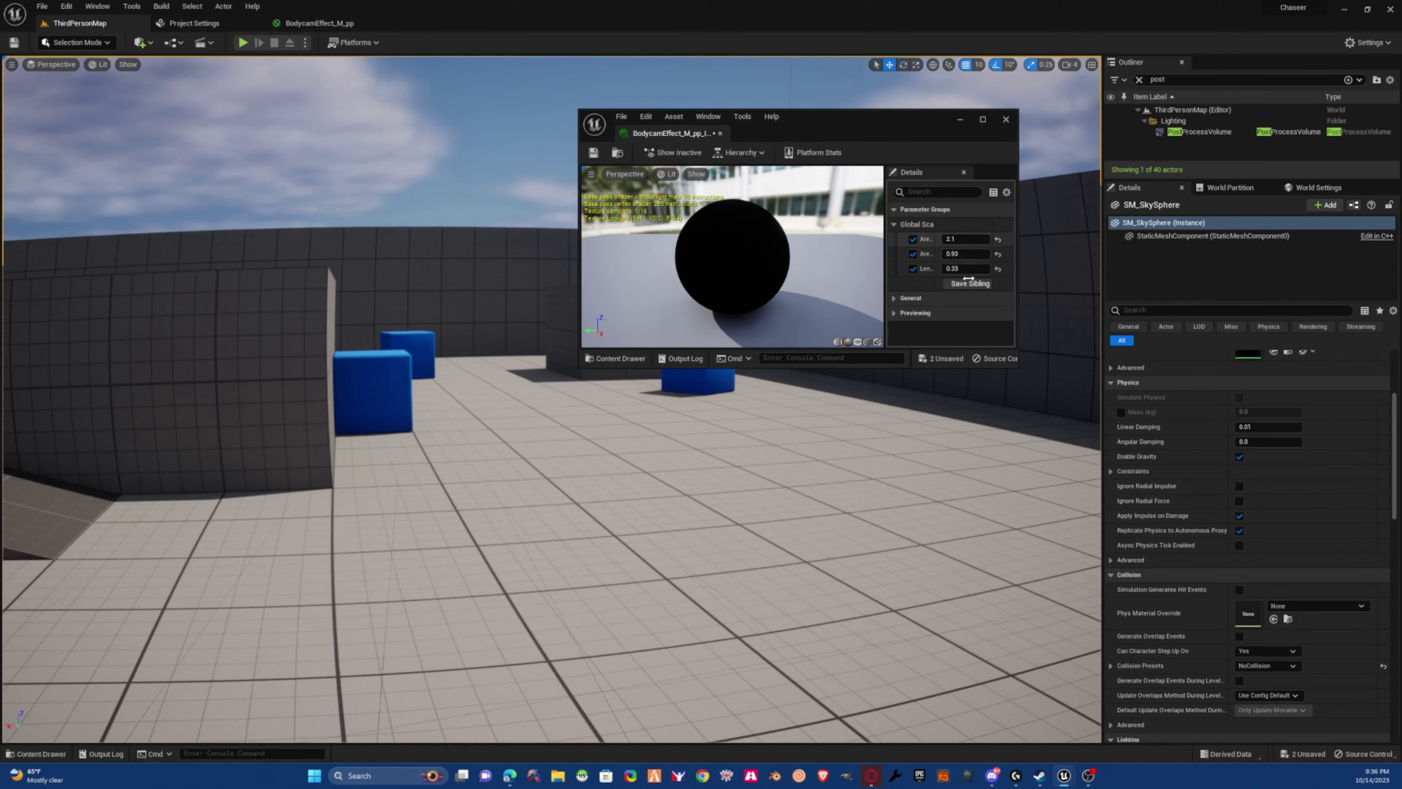
- Enlarge the BodycamEffect_M_pp_Inst editor window, return to the level, and save the level and the unsaved material instance
double_click(921, 120)
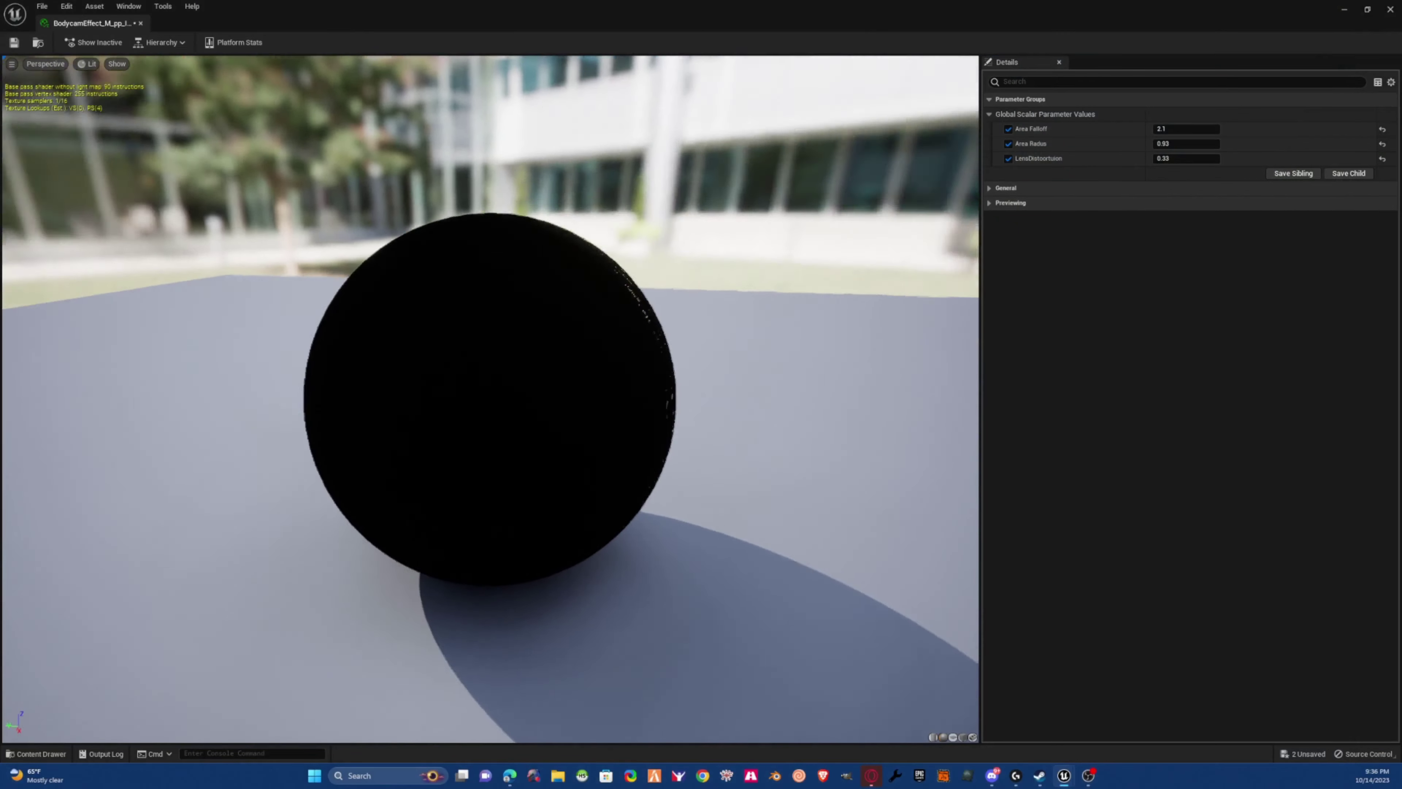
left_click_drag(490, 398, 72, 43)
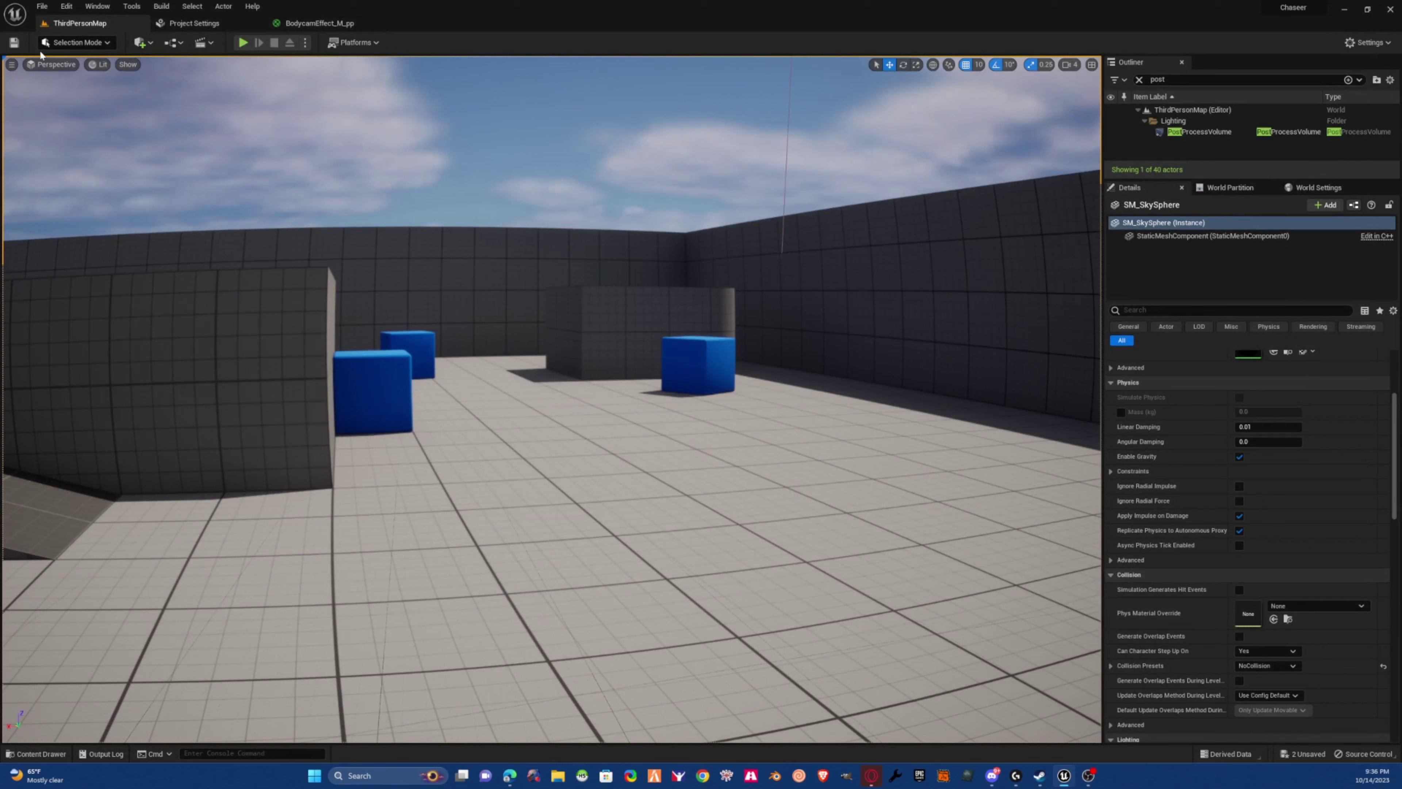
left_click(41, 48)
left_click(15, 44)
left_click(1302, 752)
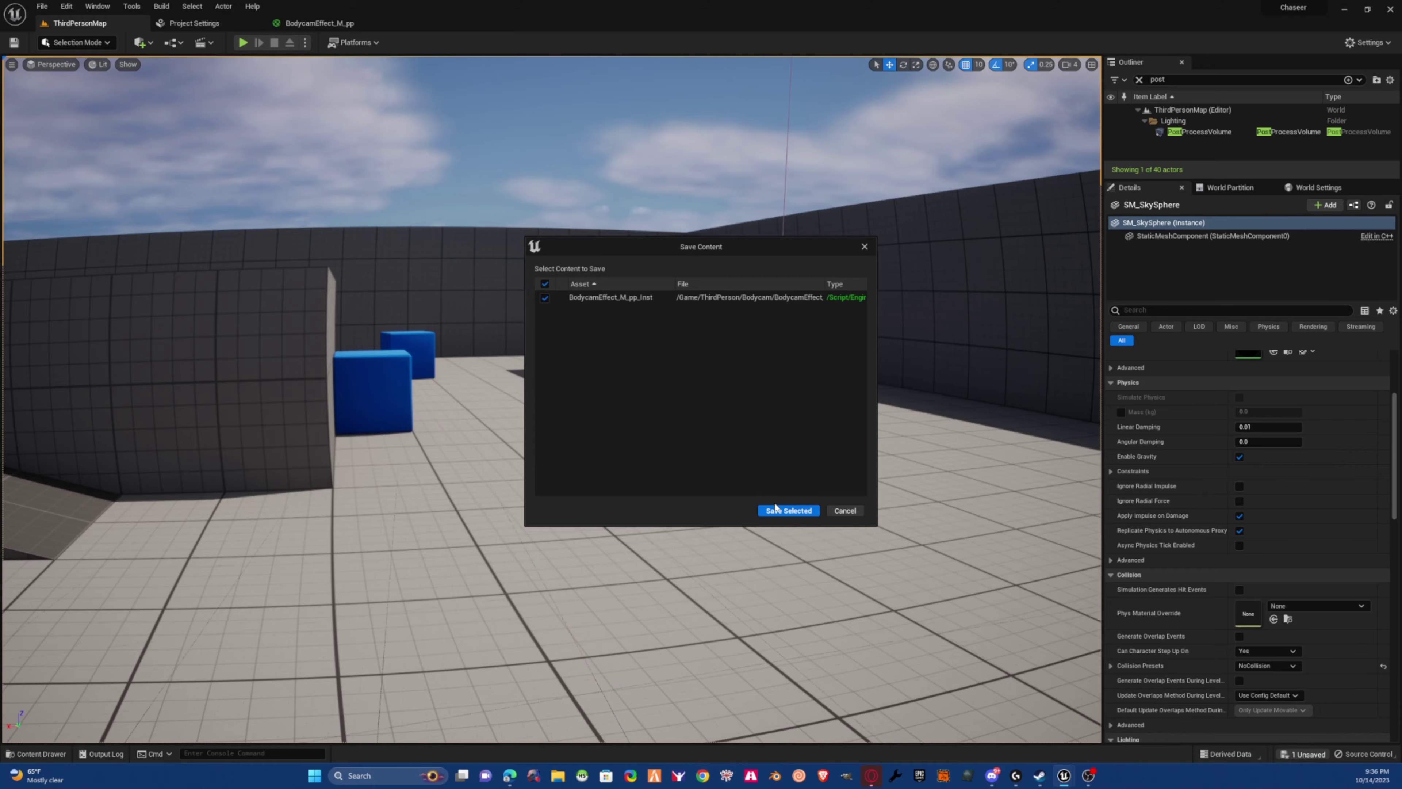
left_click(775, 511)
- Check the viewport's Realtime option, play the level to examine the distortion while walking around, and end the session
right_click_drag(717, 469, 397, 455)
right_click_drag(401, 262, 440, 308)
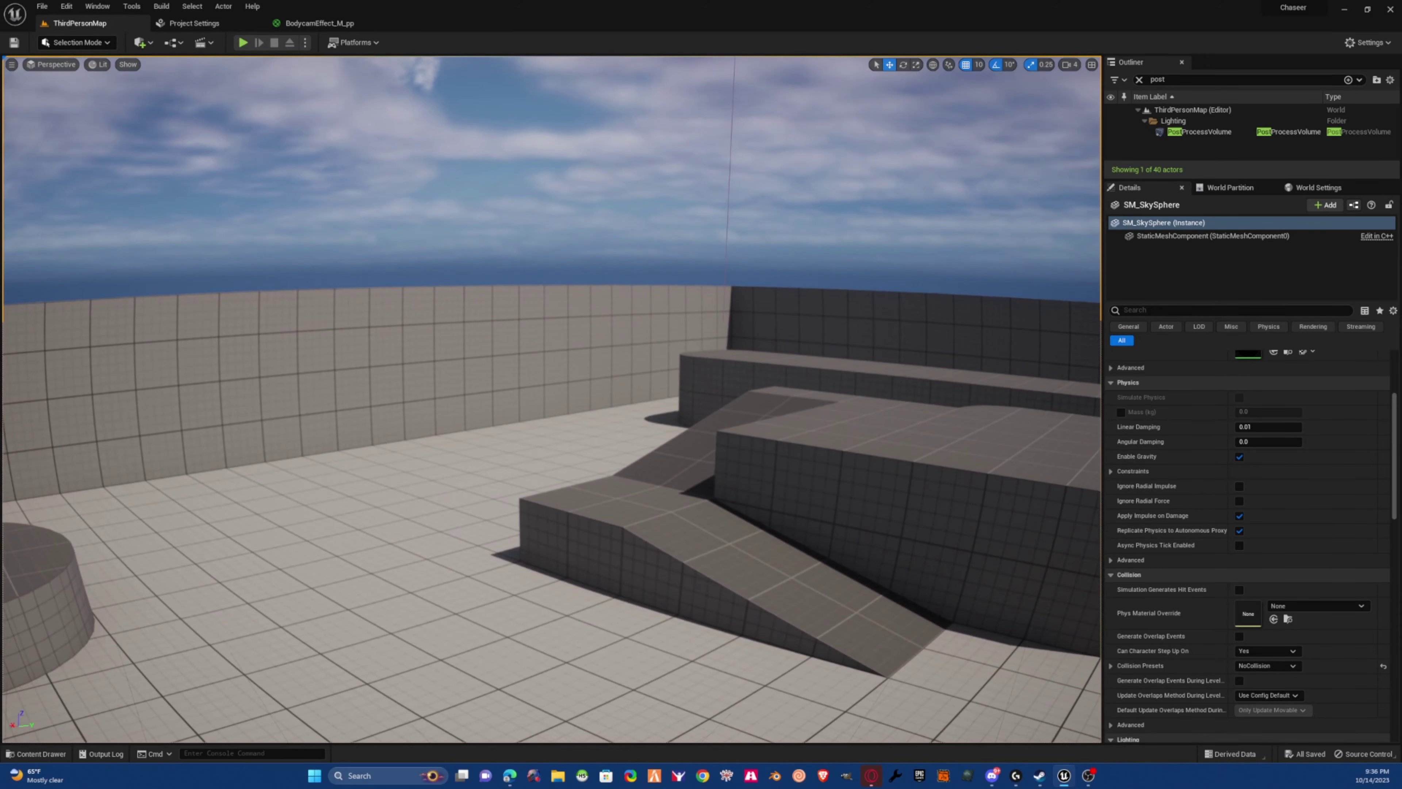
left_click(11, 64)
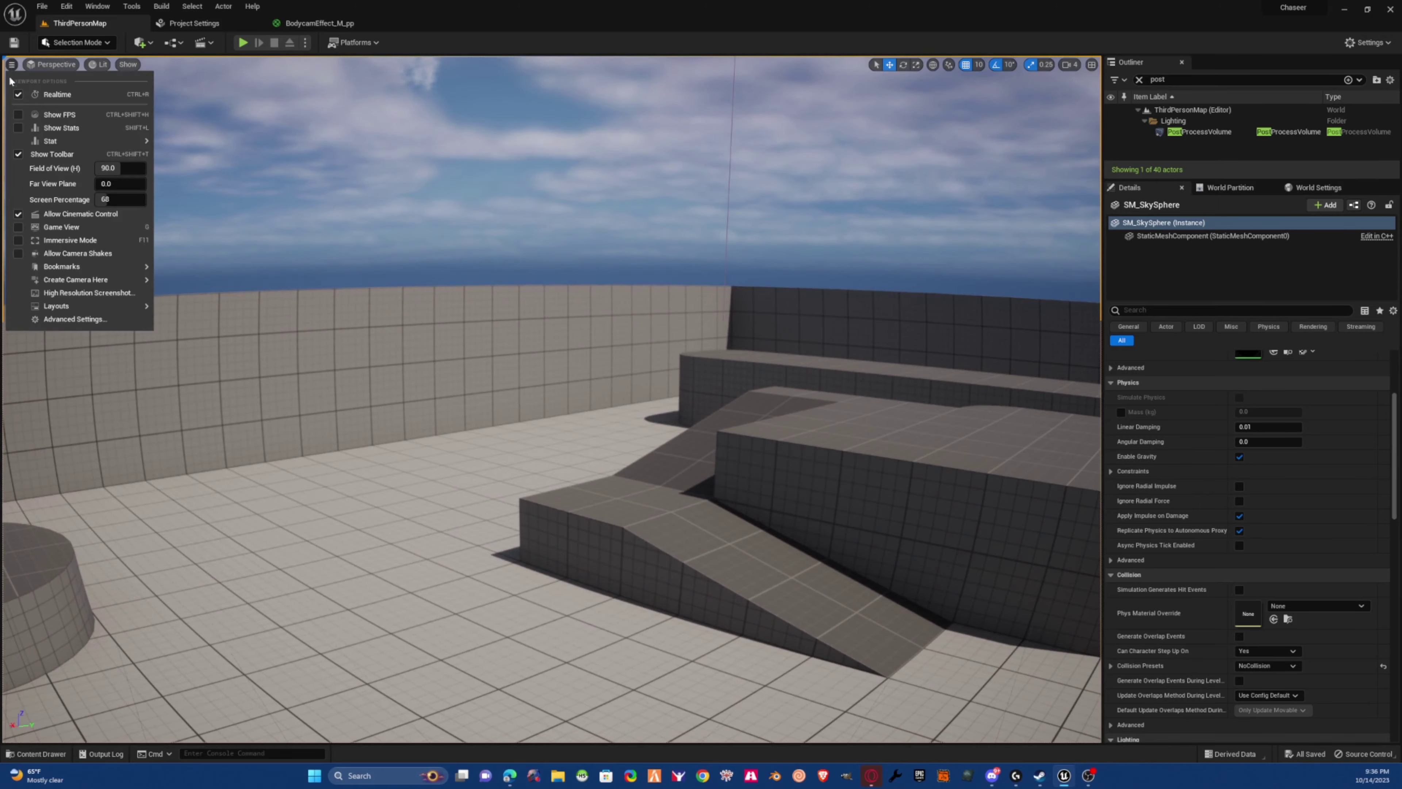
left_click(18, 95)
right_click_drag(386, 332, 423, 353)
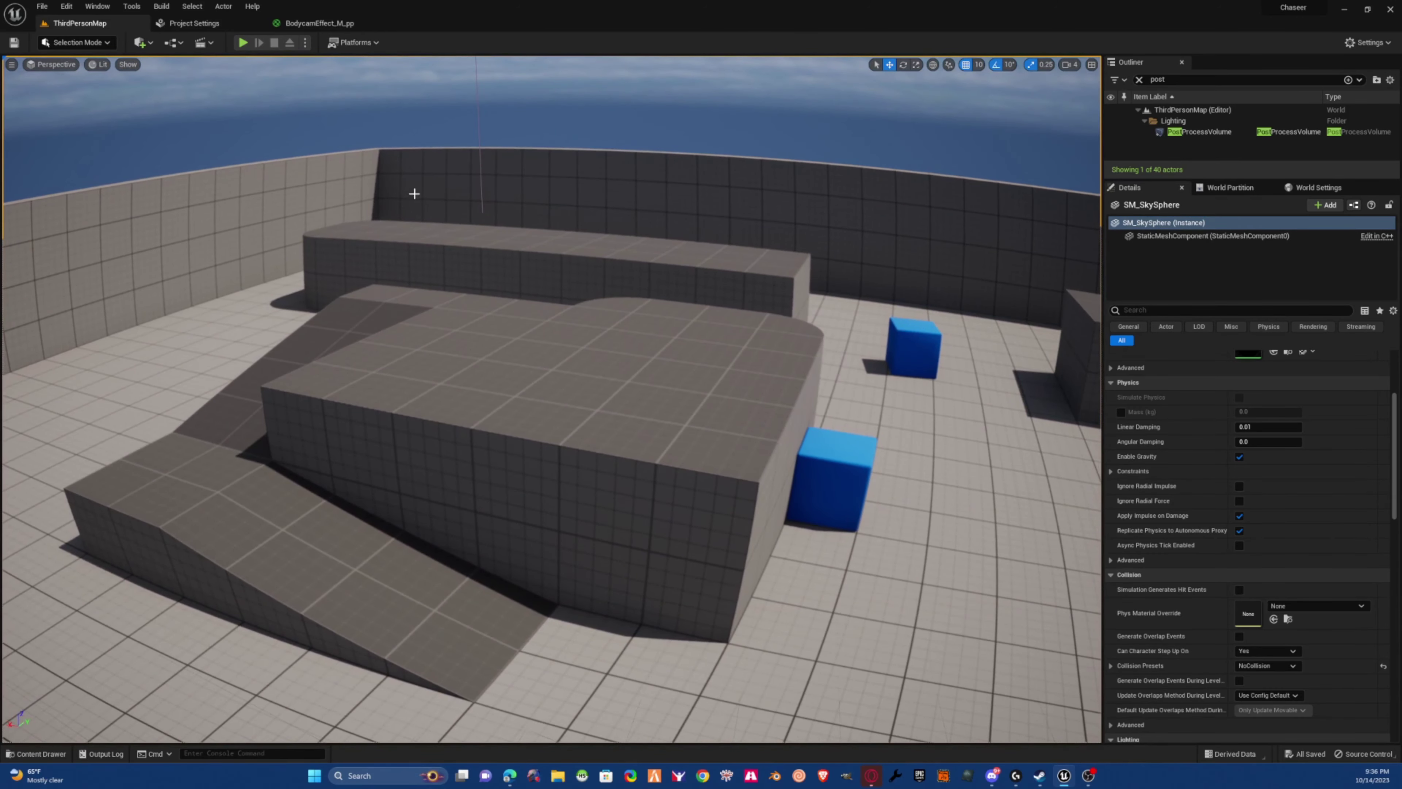
left_click(241, 42)
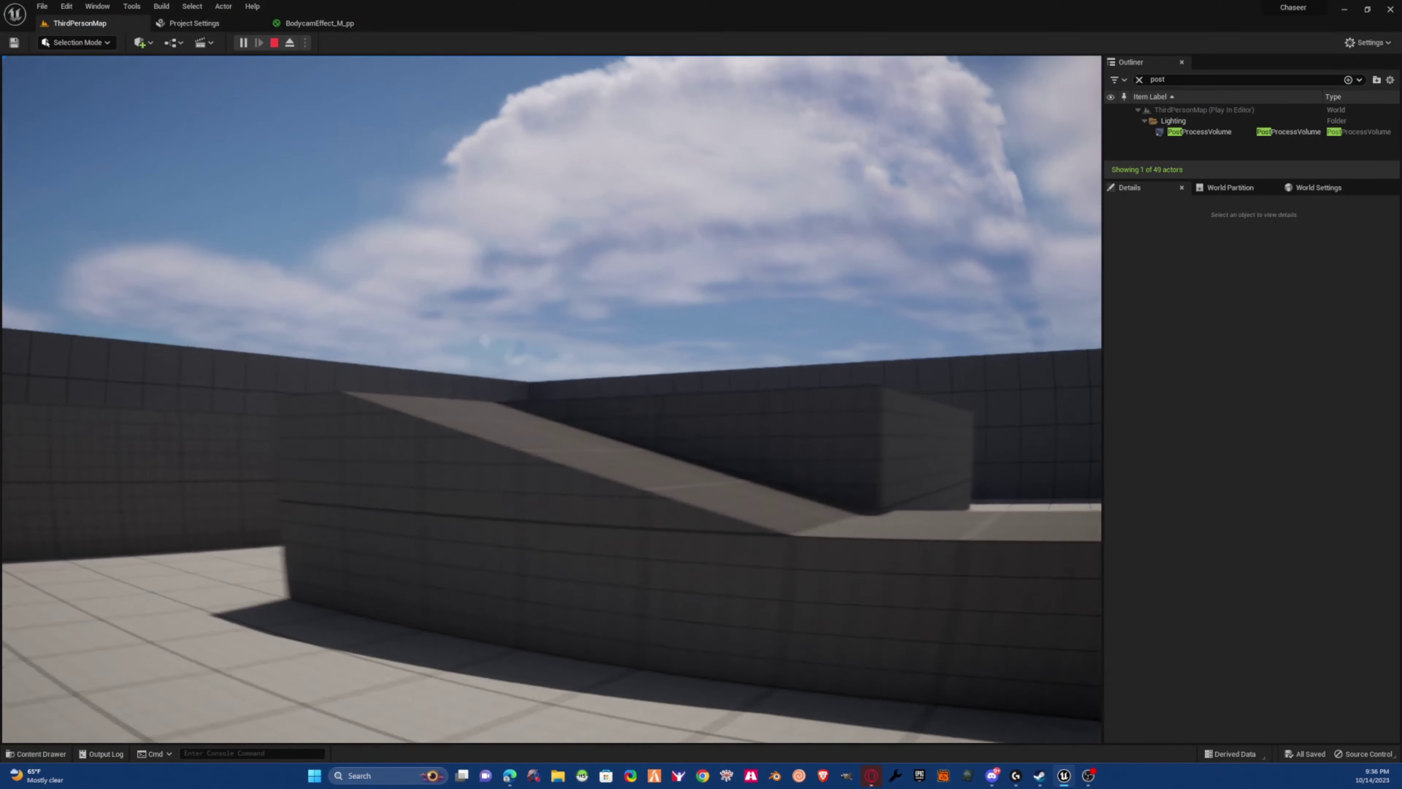
key("w")
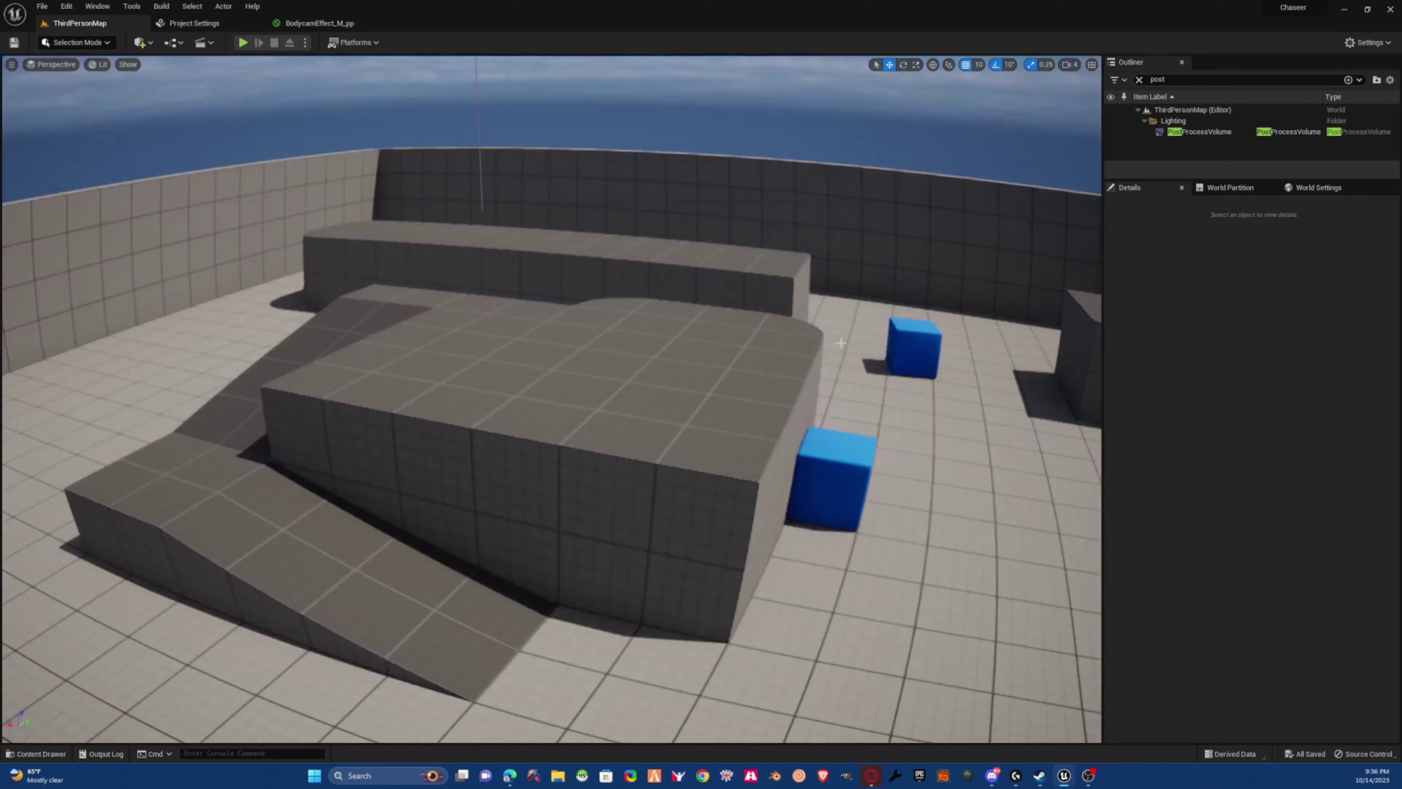
key("Escape")
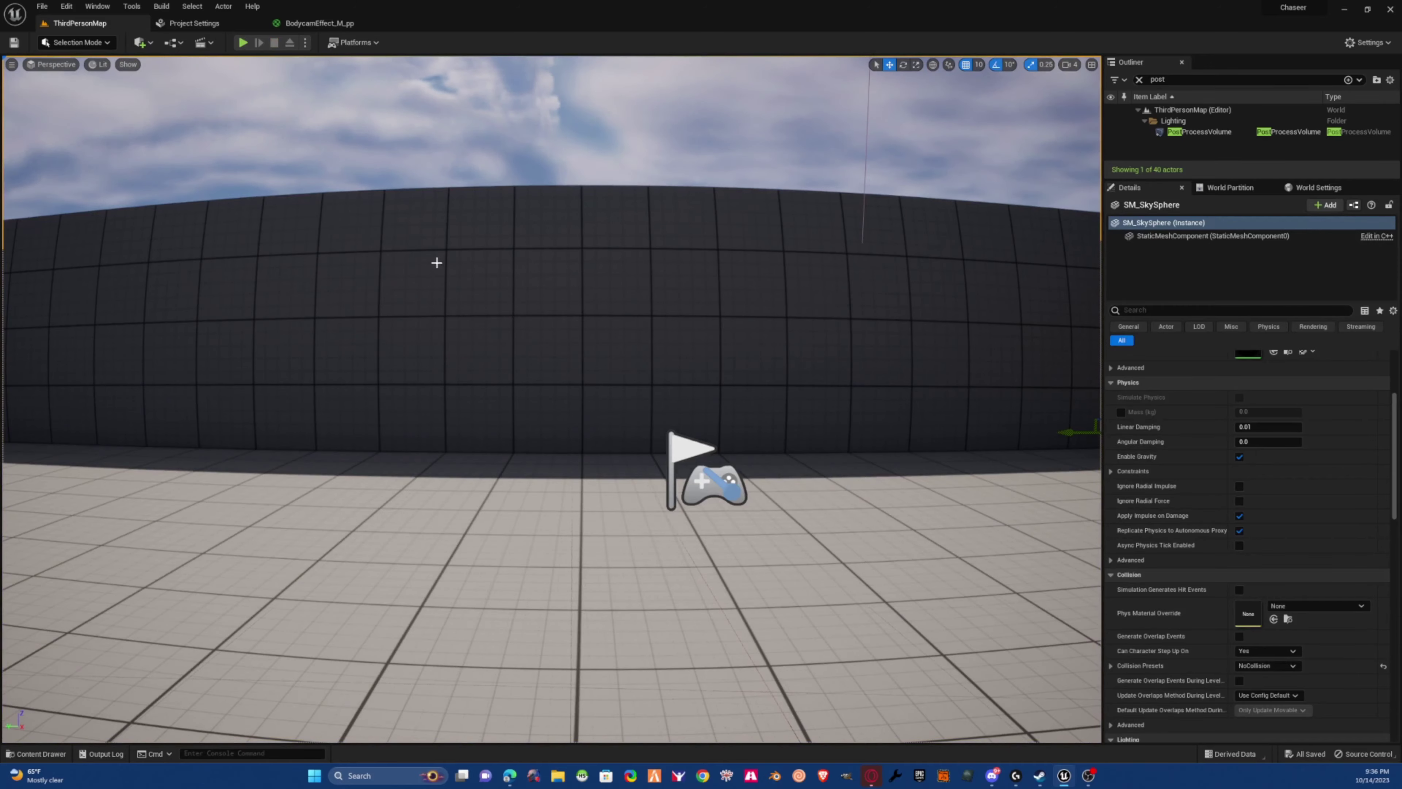
- Open BodycamEffect_M_pp_Inst, disable its Area Falloff, Area Radius and lens distortion overrides, and save the instance
key("s")
right_click_drag(735, 360, 789, 359)
key("ctrl+space")
key("ctrl+space")
right_click_drag(447, 294, 634, 254)
key("s")
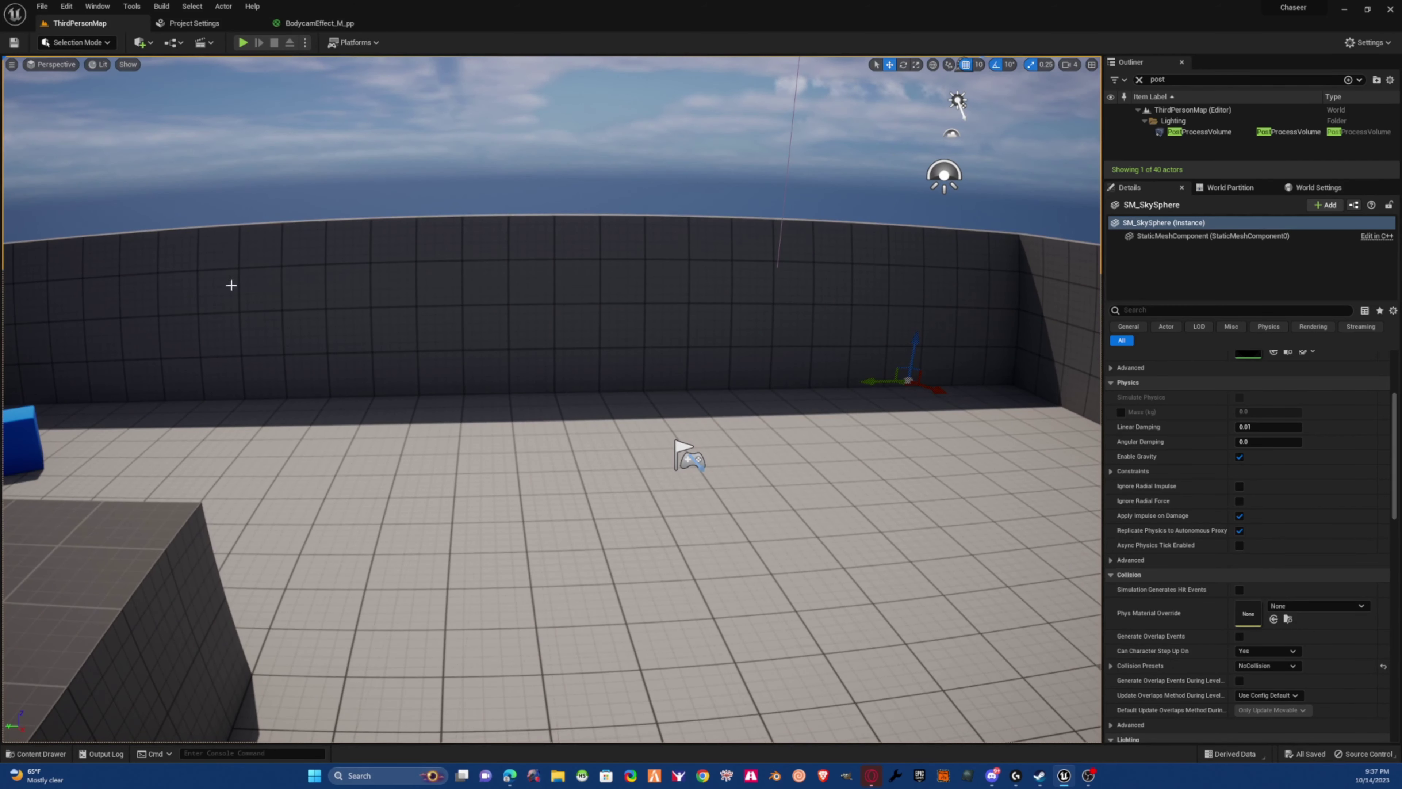
key("ctrl+space")
double_click(347, 601)
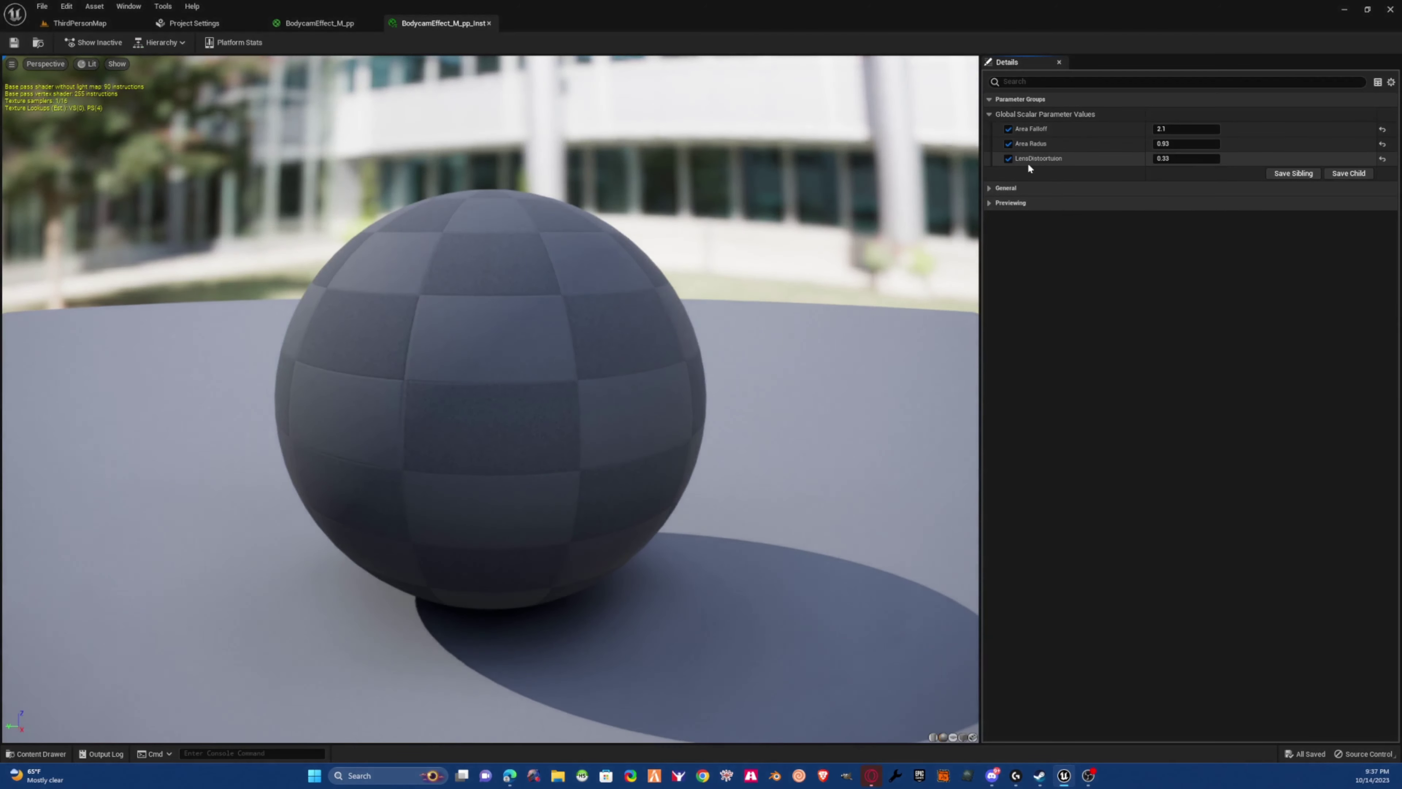
left_click(1008, 158)
left_click(1009, 143)
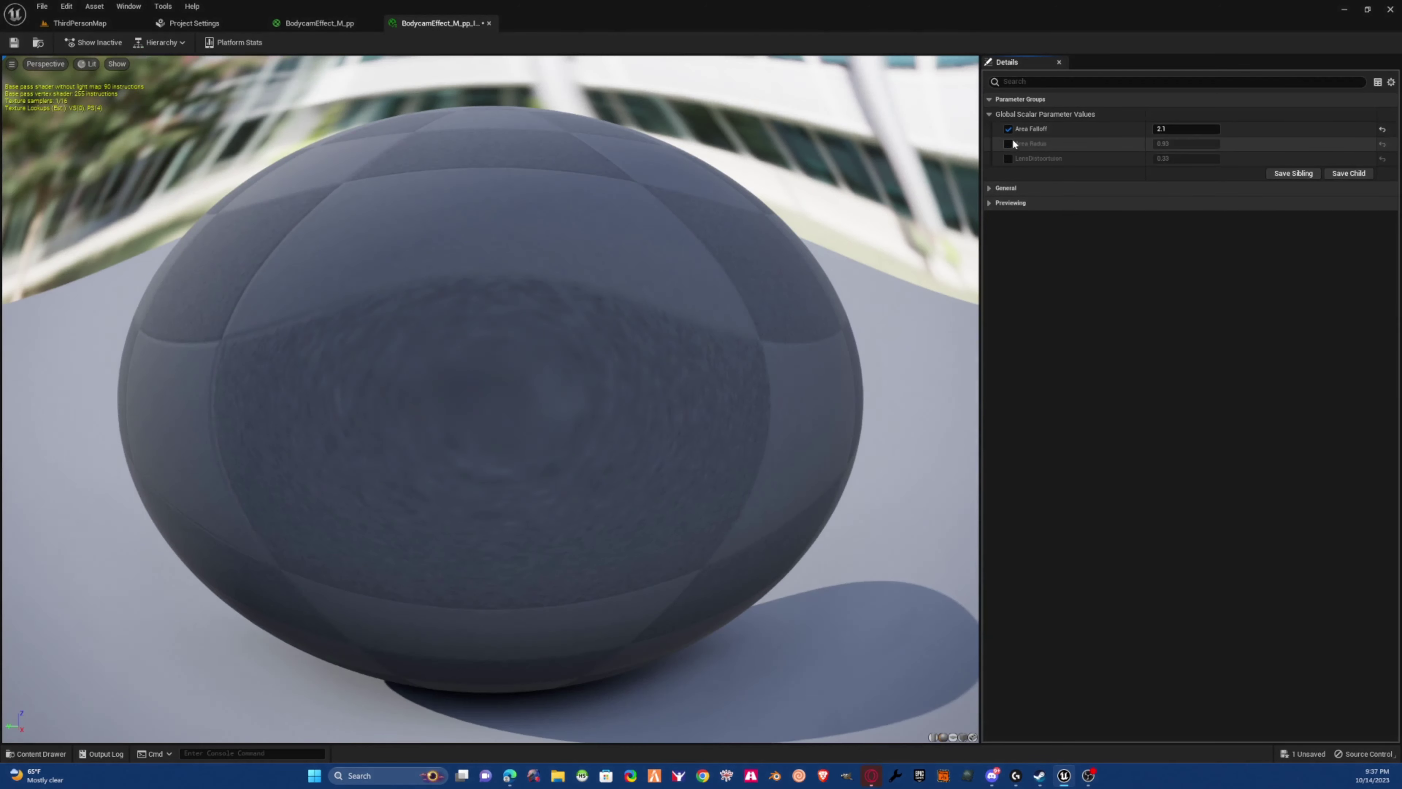
left_click(1009, 129)
key("ctrl+s")
- Play the level to test the effect with the instance's parameter overrides disabled, and end the session
left_click(68, 22)
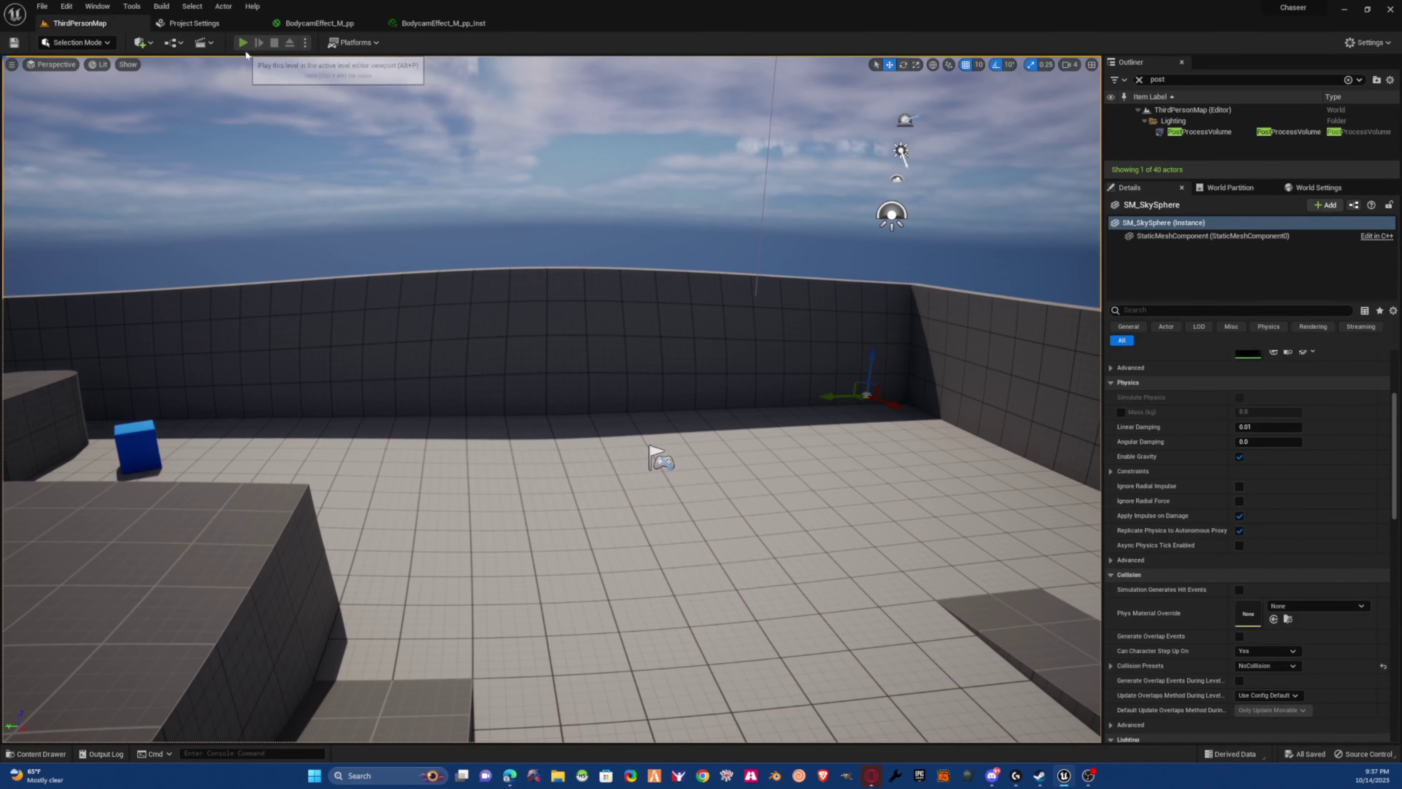
left_click(242, 42)
key("w")
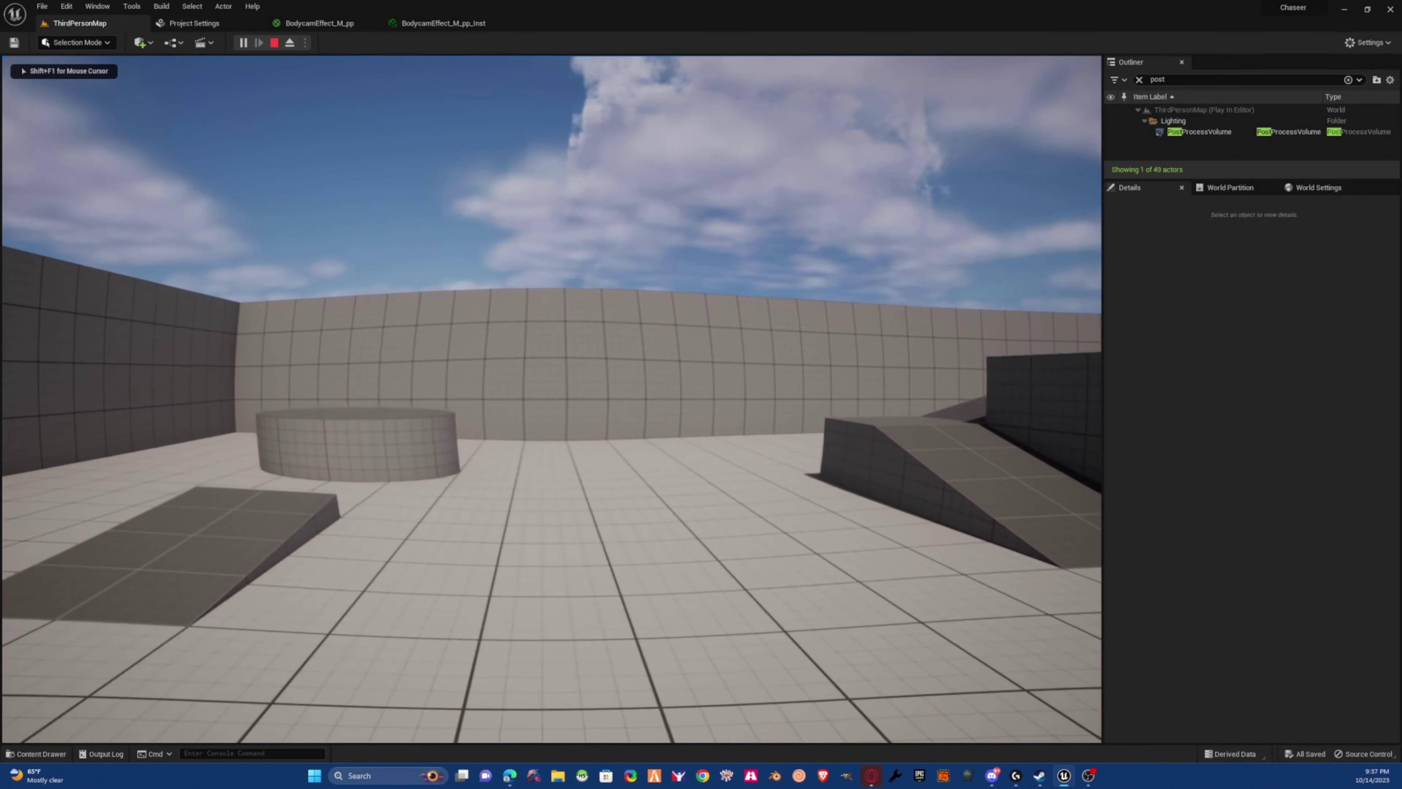
key("Escape")
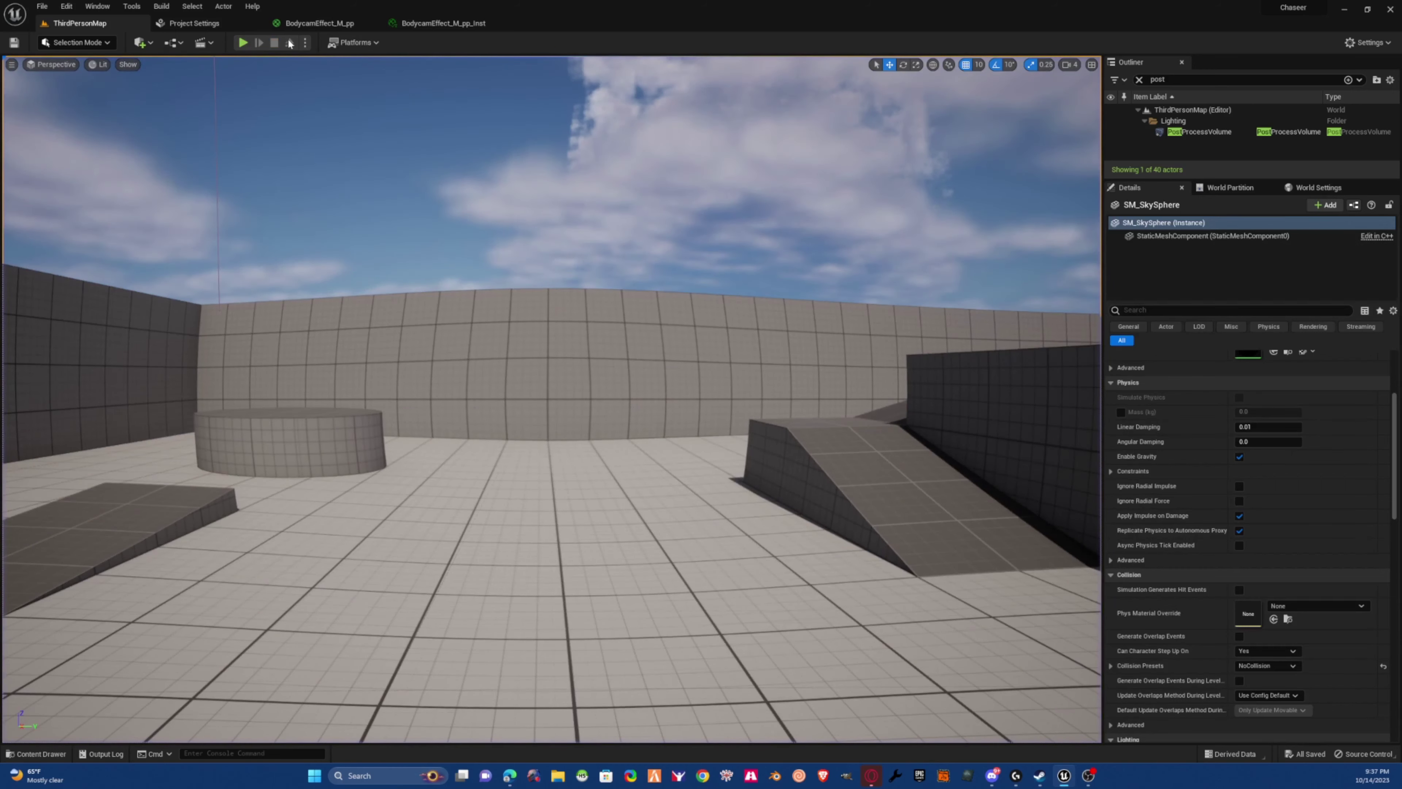
- Re-enable the lens distortion, Area Radius and Area Falloff overrides in BodycamEffect_M_pp_Inst and save it
left_click(437, 24)
left_click(118, 25)
key("ctrl+space")
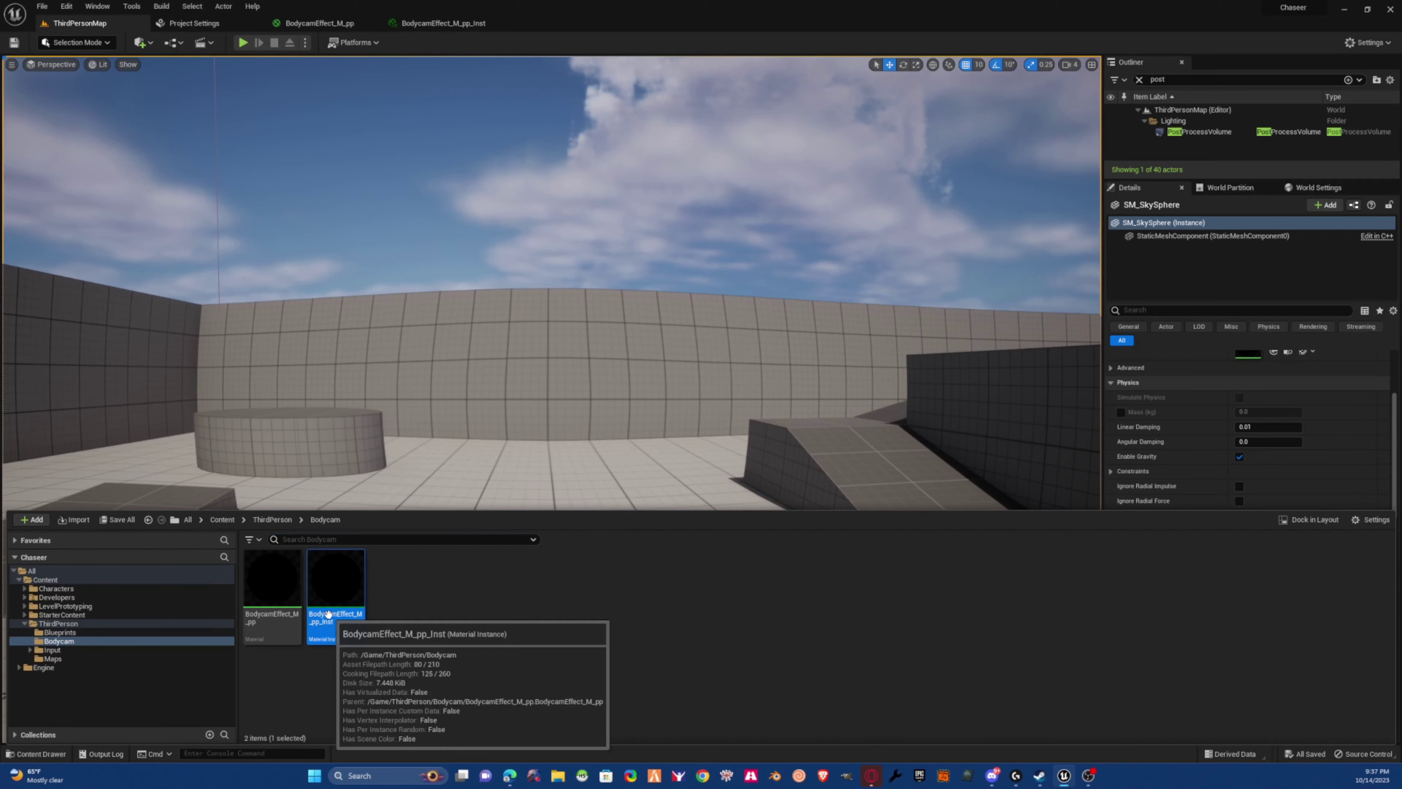
double_click(331, 590)
left_click(1008, 159)
left_click(1008, 144)
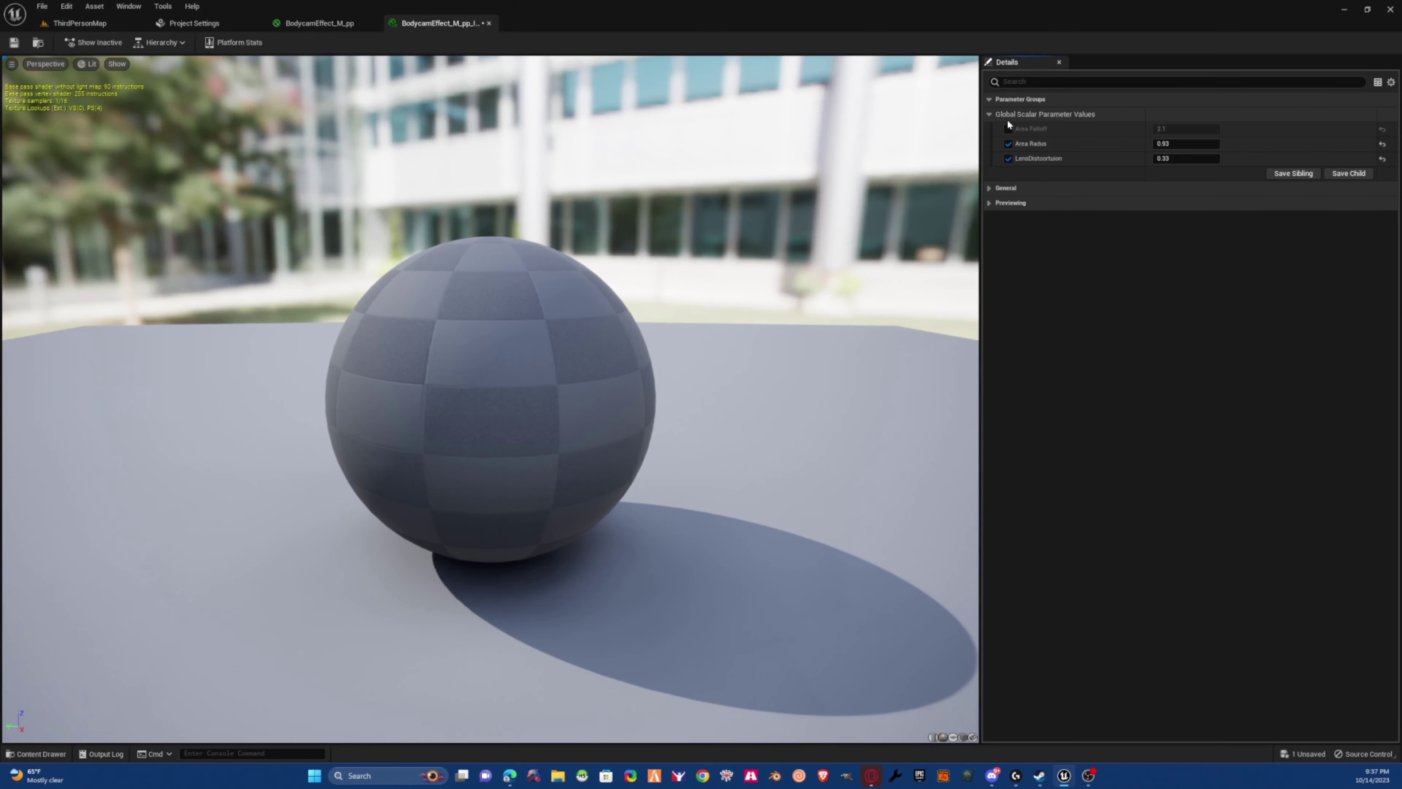
left_click(1008, 129)
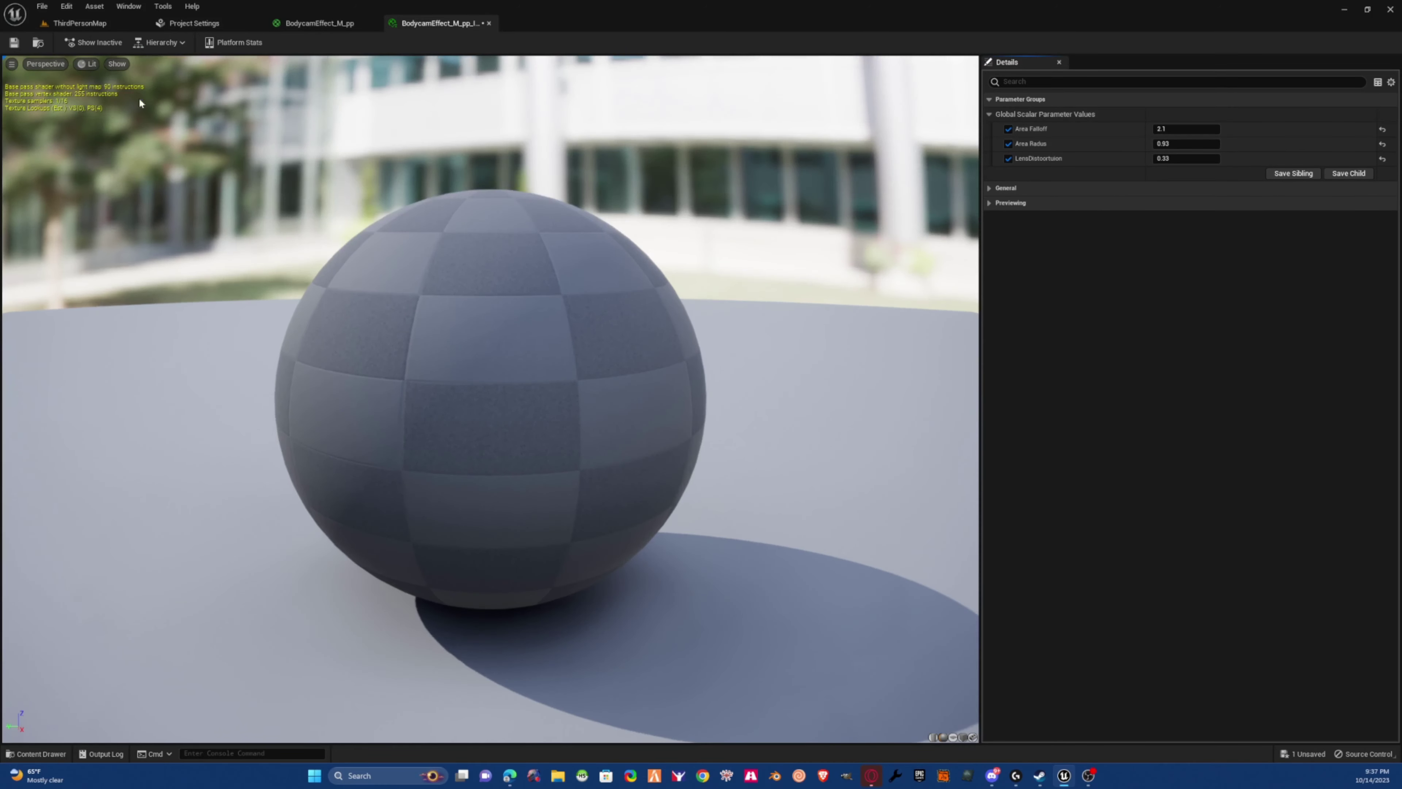
left_click(14, 42)
left_click(38, 42)
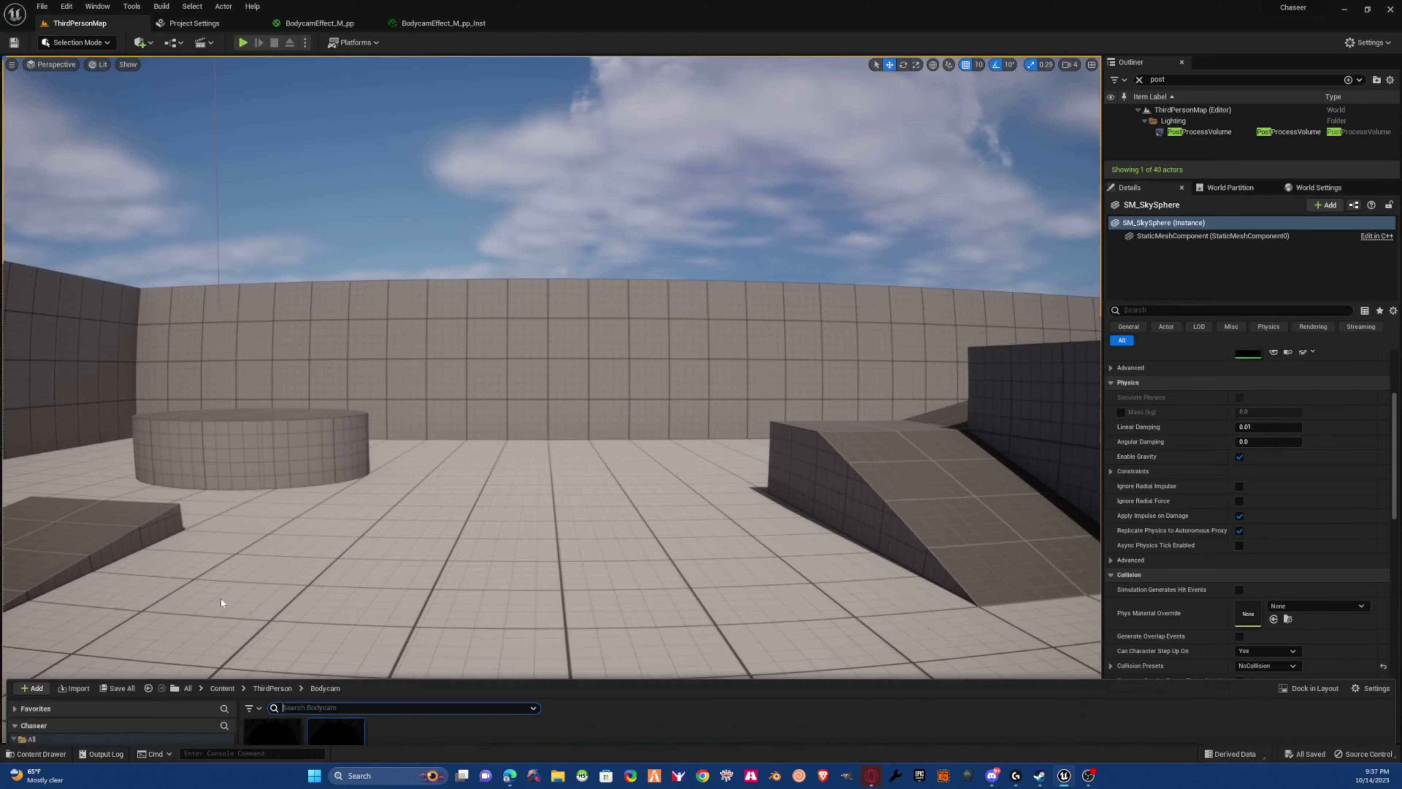
- Open the BodycamEffect_M_pp material, change its Material Domain to Surface and apply the change
double_click(265, 617)
right_click_drag(434, 405, 640, 372)
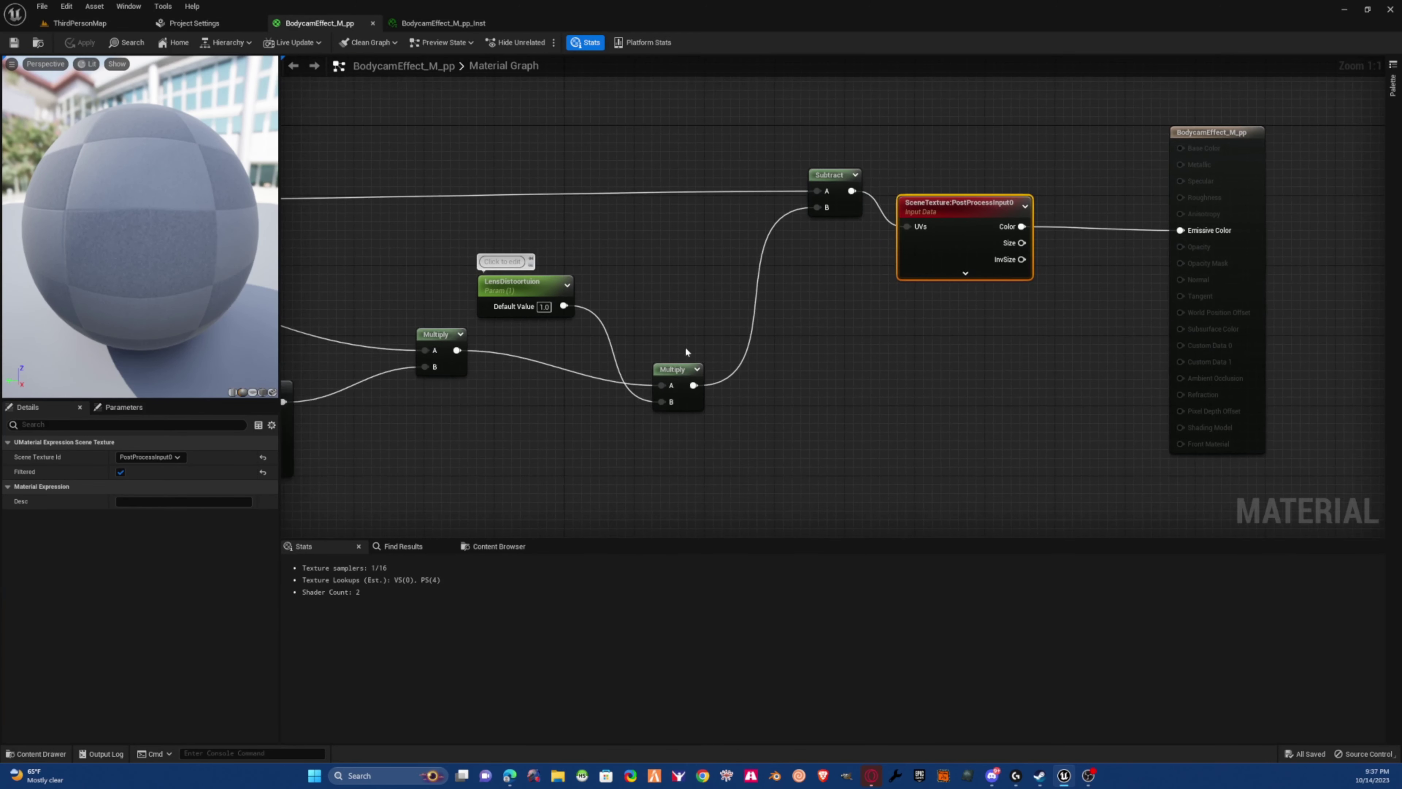
left_click(684, 346)
left_click(146, 550)
left_click(162, 551)
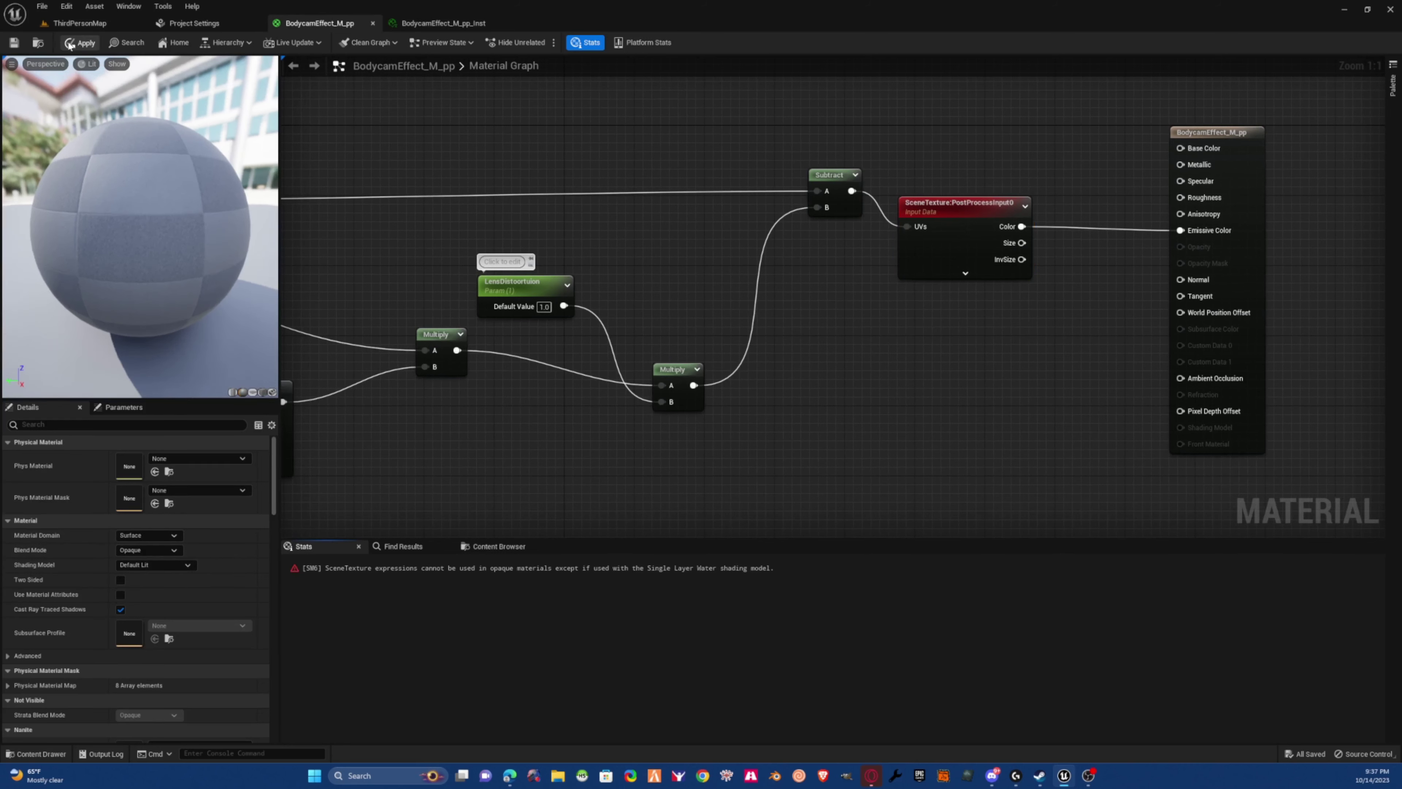
left_click(89, 40)
left_click(758, 418)
- Examine the level and the BodycamEffect_M_pp_Inst preview with the parent material's domain set to Surface
left_click(80, 23)
right_click_drag(348, 261, 437, 312)
key("d")
left_click(441, 23)
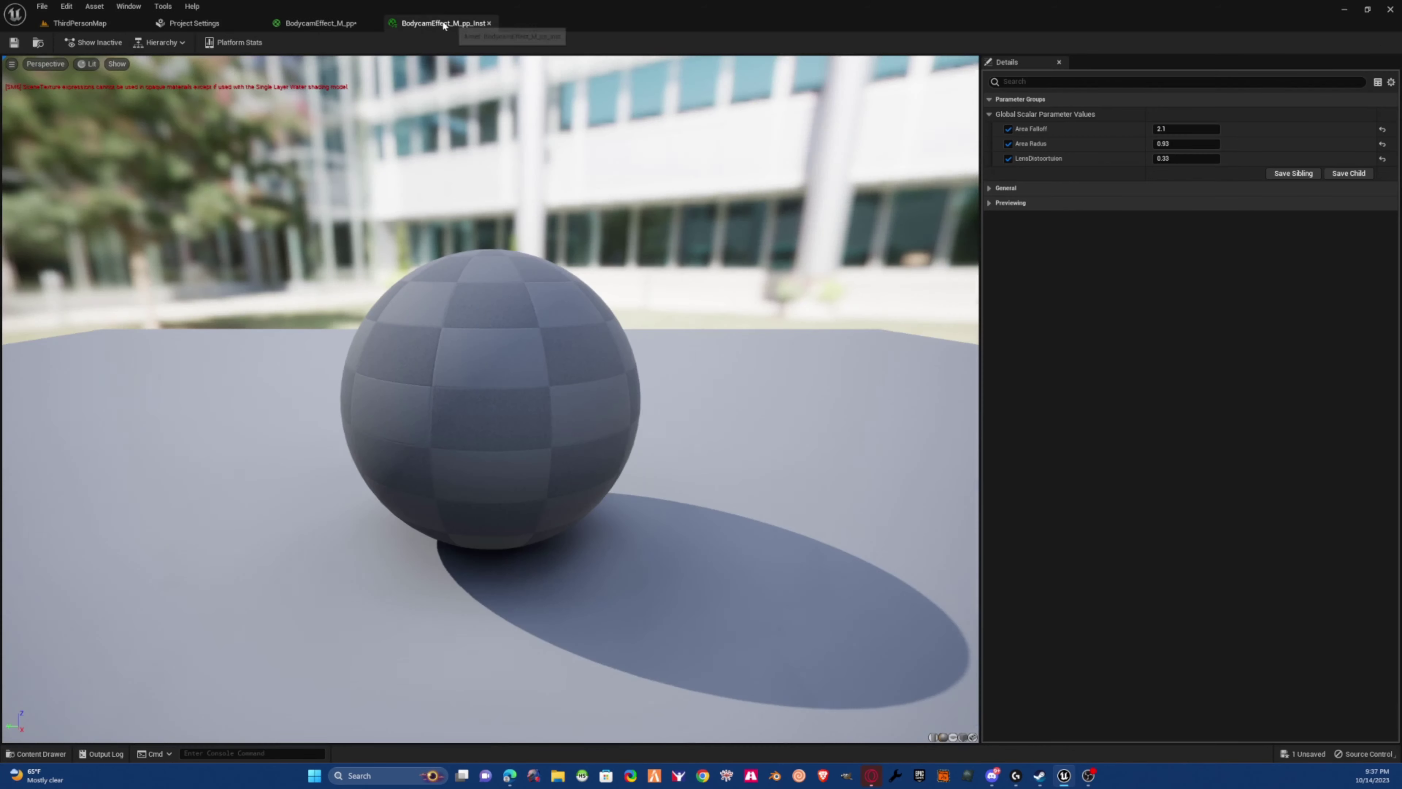
- Set the BodycamEffect_M_pp material's Material Domain back to Post Process and apply the change
left_click(321, 23)
left_click(147, 535)
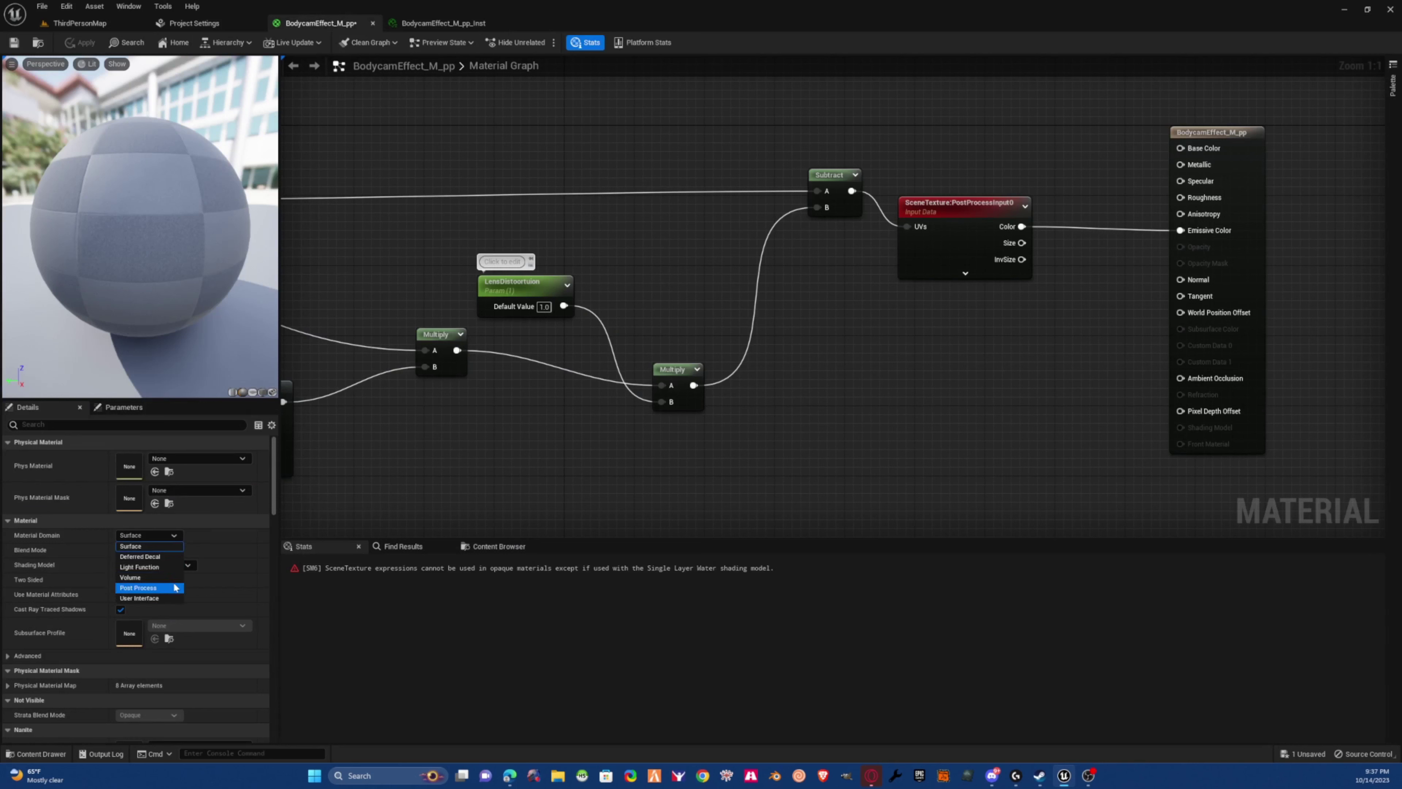
left_click(146, 587)
left_click(80, 42)
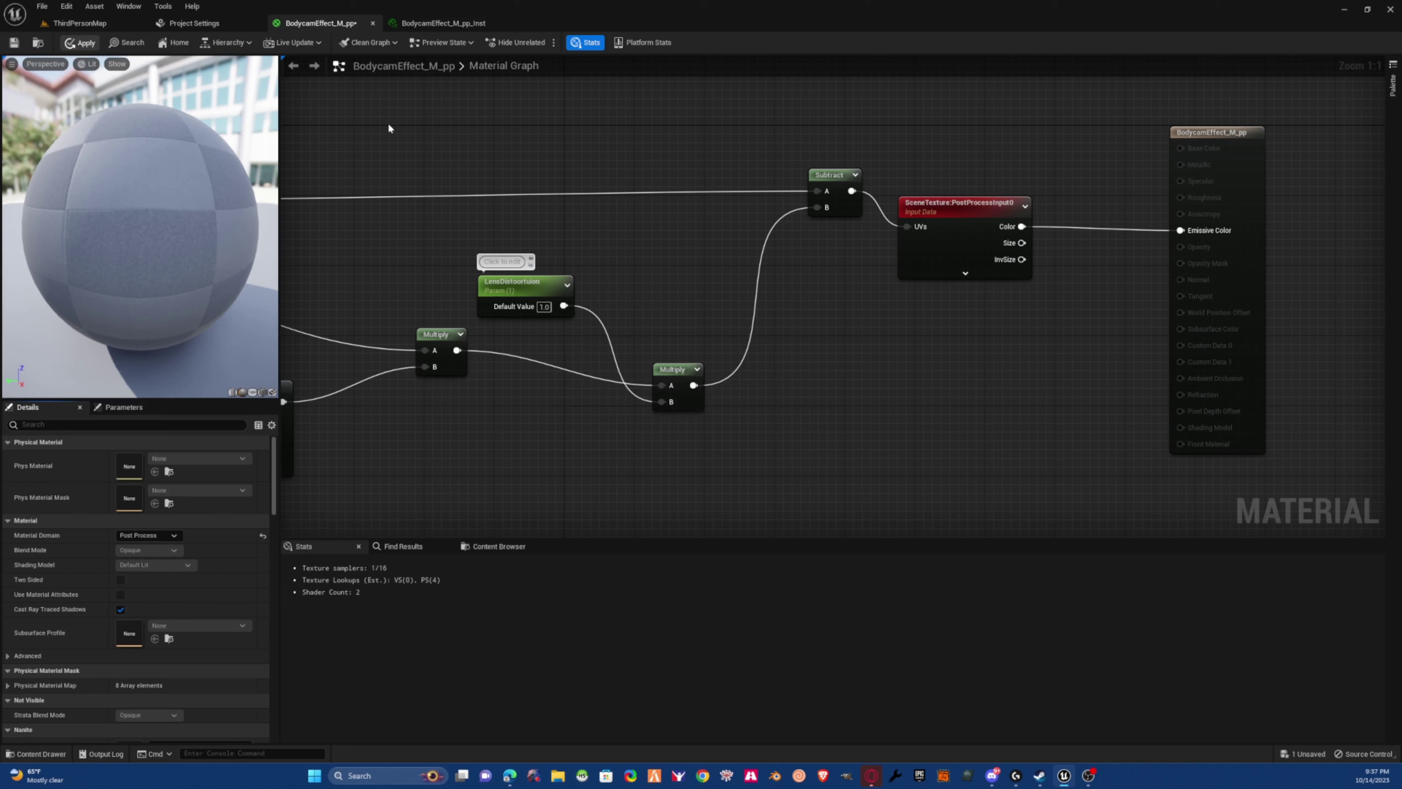
- Start a play session of ThirdPersonMap with 2 players and the net mode set to Play As Client
left_click(62, 24)
mouse_move(391, 78)
right_mouse_down()
mouse_move(419, 80)
mouse_move(392, 79)
mouse_move(381, 100)
right_mouse_up()
right_click_drag(552, 387, 552, 387)
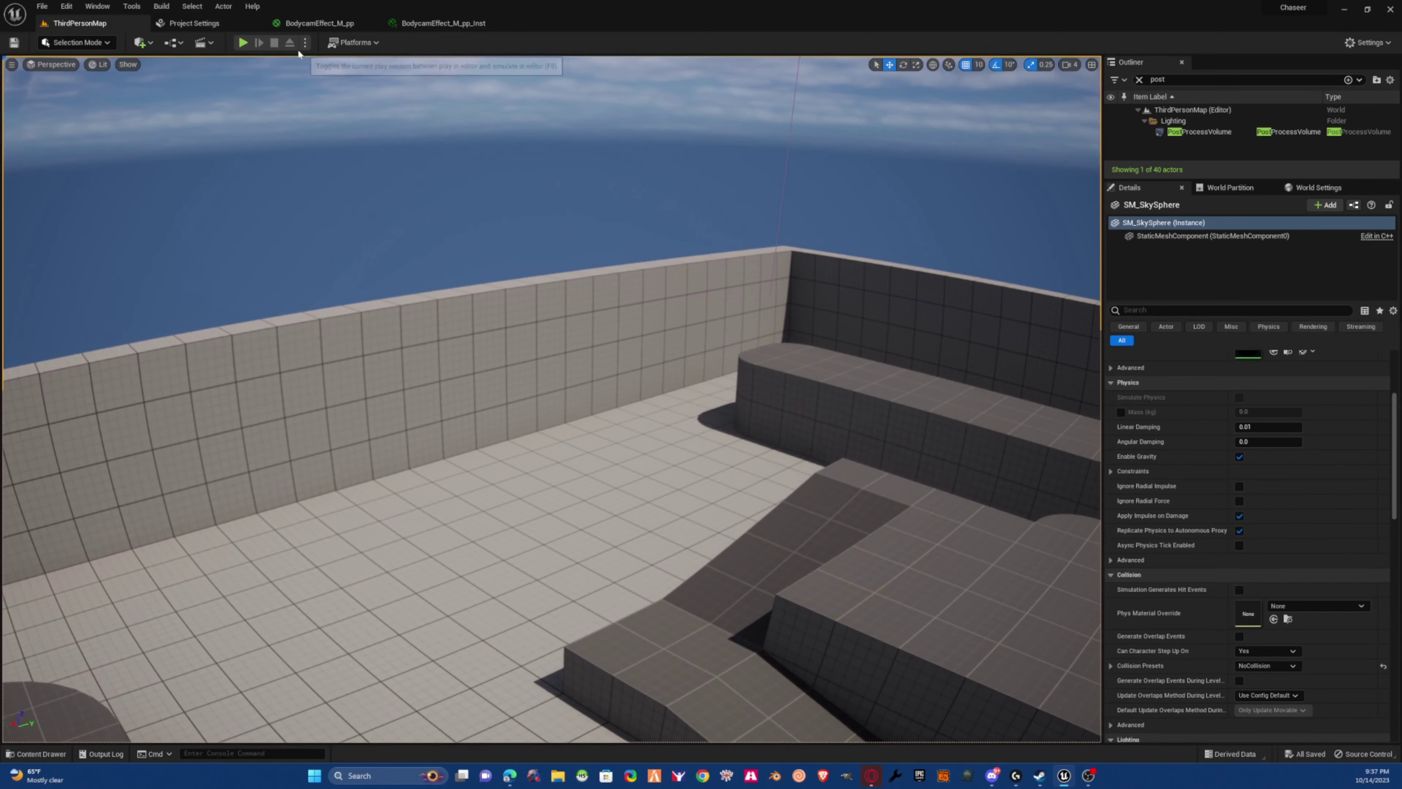
left_click(305, 42)
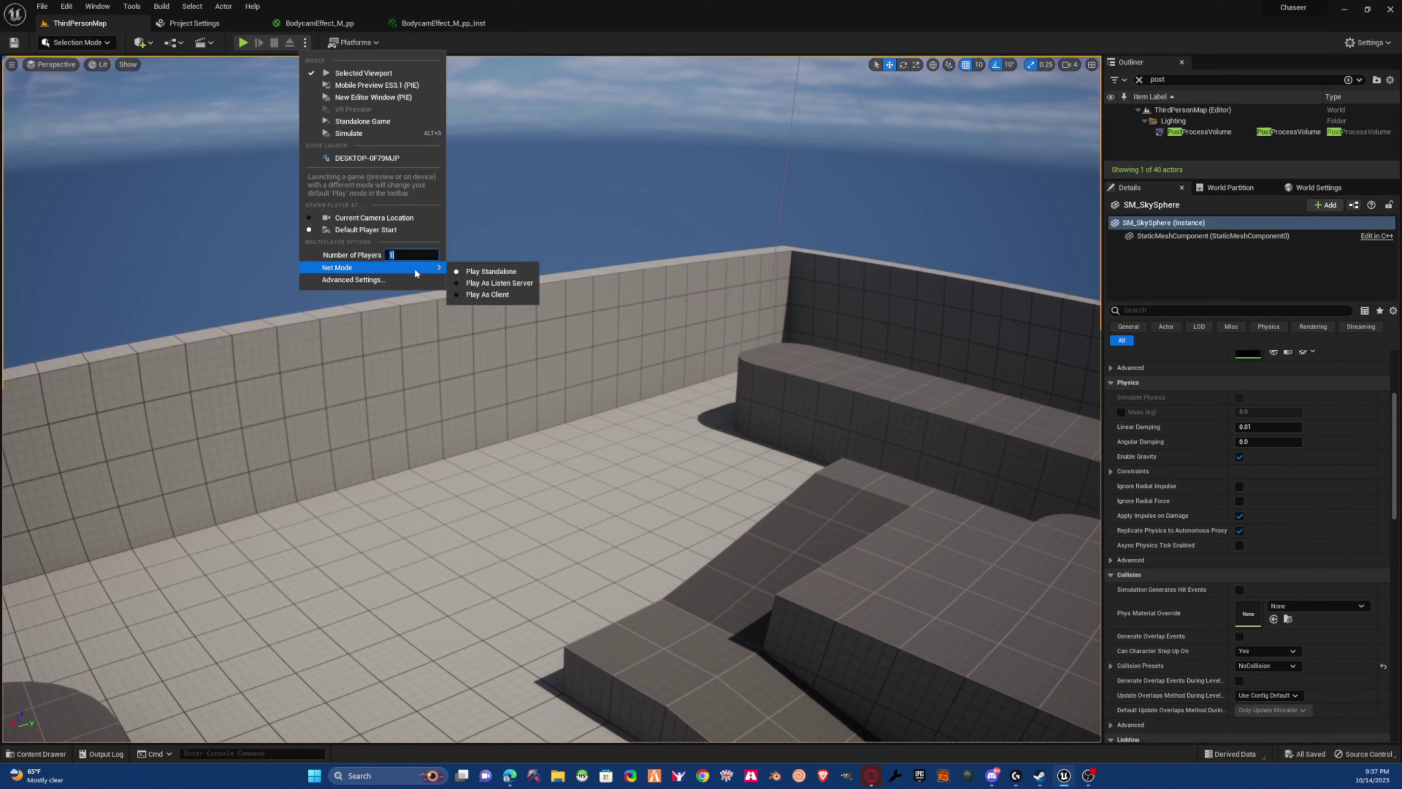
left_click_drag(415, 255, 429, 255)
mouse_move(408, 272)
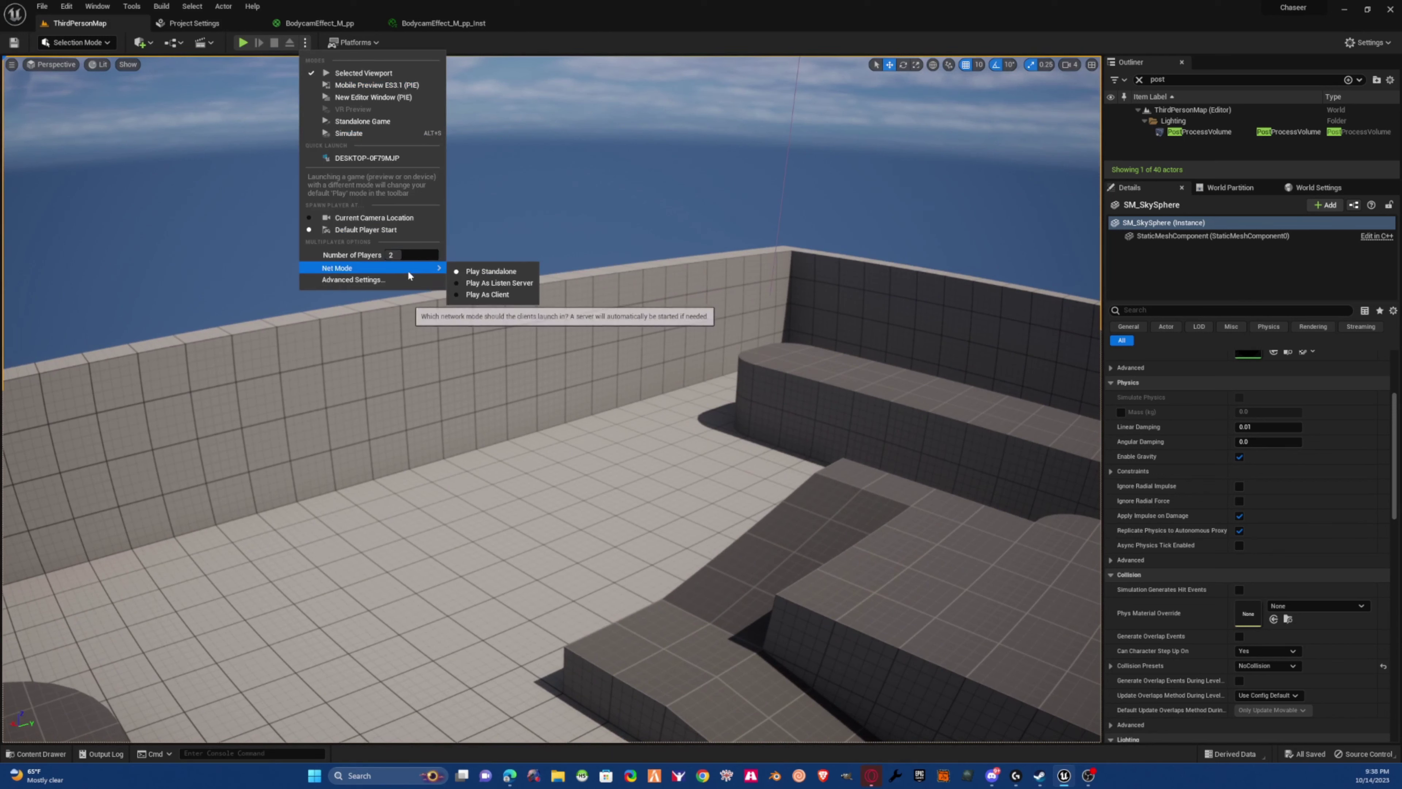
left_click(477, 293)
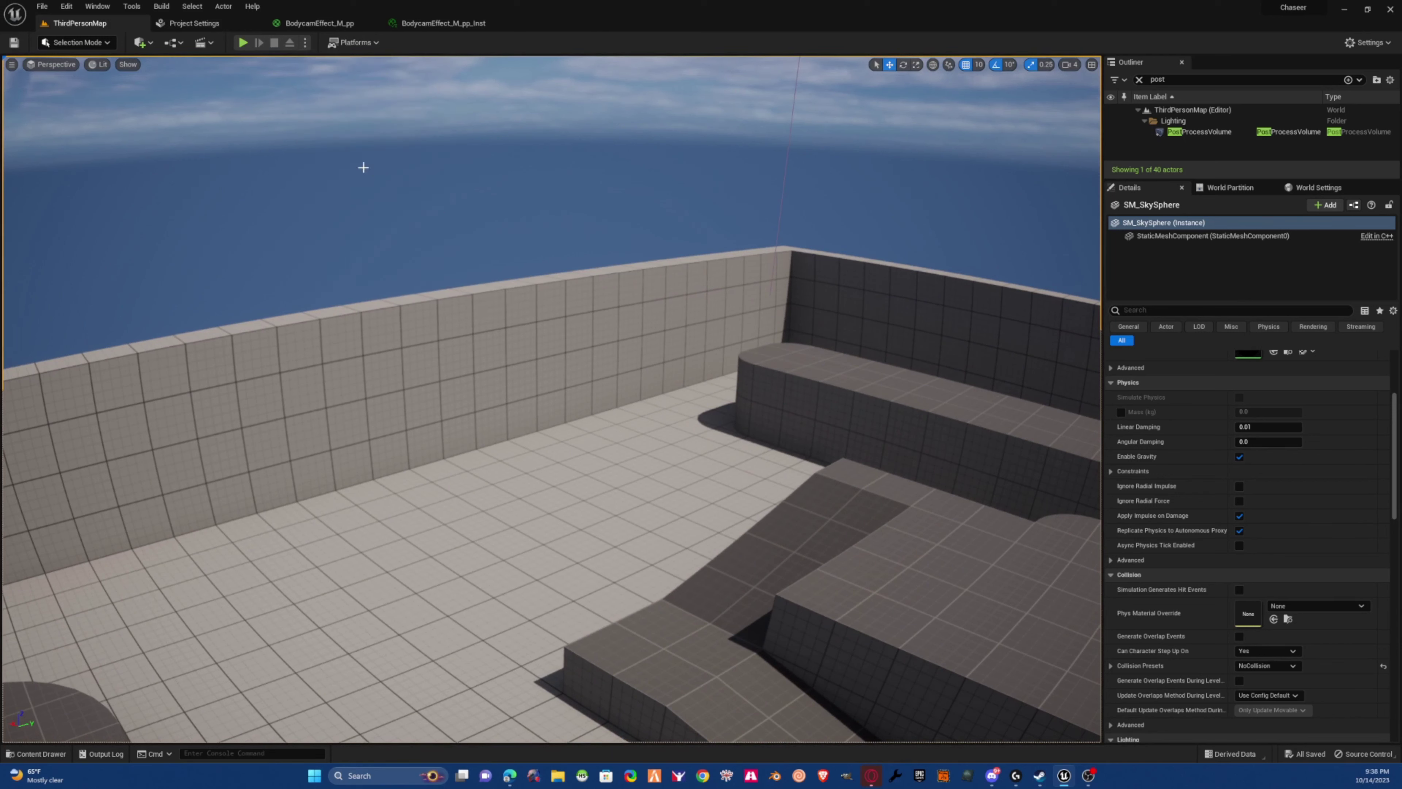
left_click(243, 42)
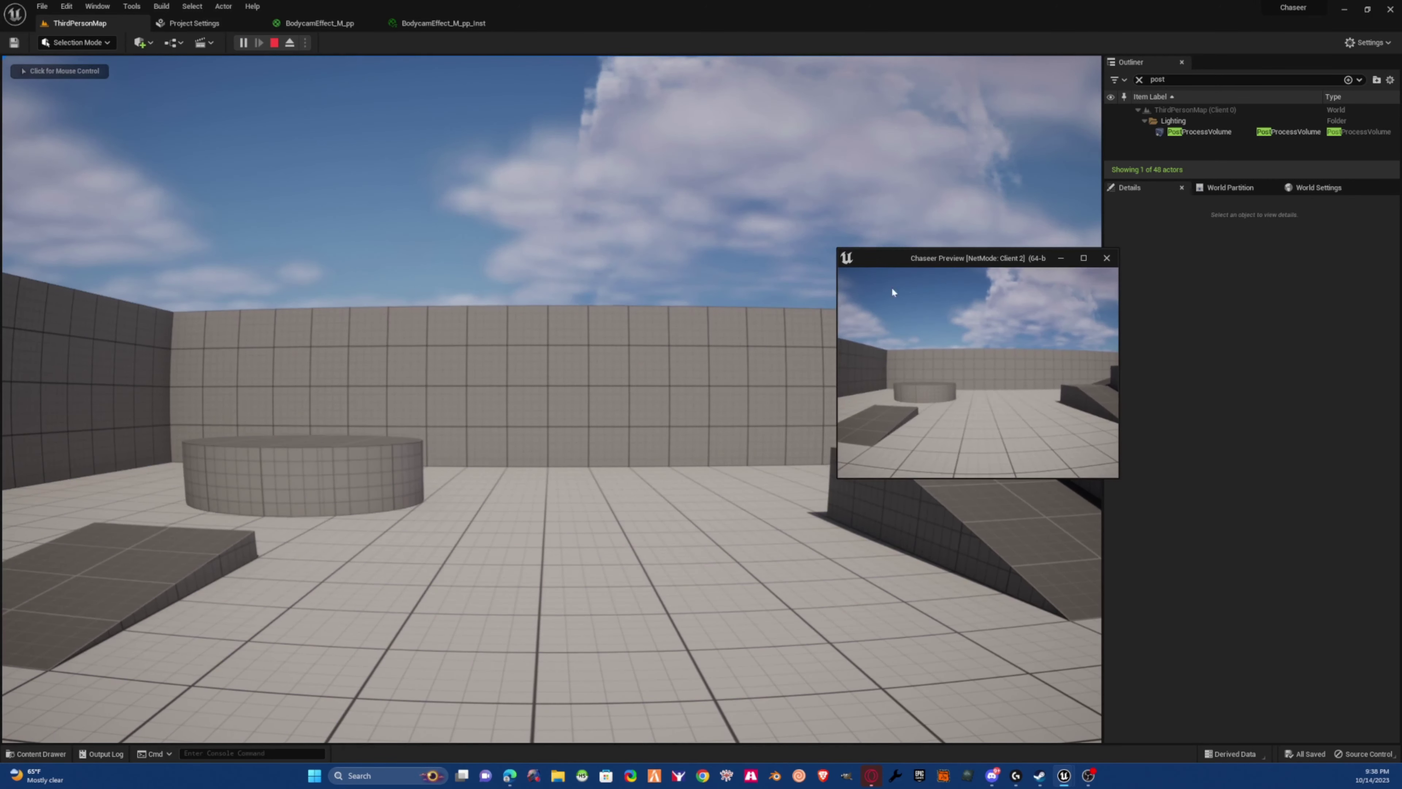
- Arrange the editor and the Client 2 preview window side by side, each filling half the screen
left_click(702, 326)
key("alt+Tab")
left_click_drag(994, 247, 1227, 261)
key("super+Down")
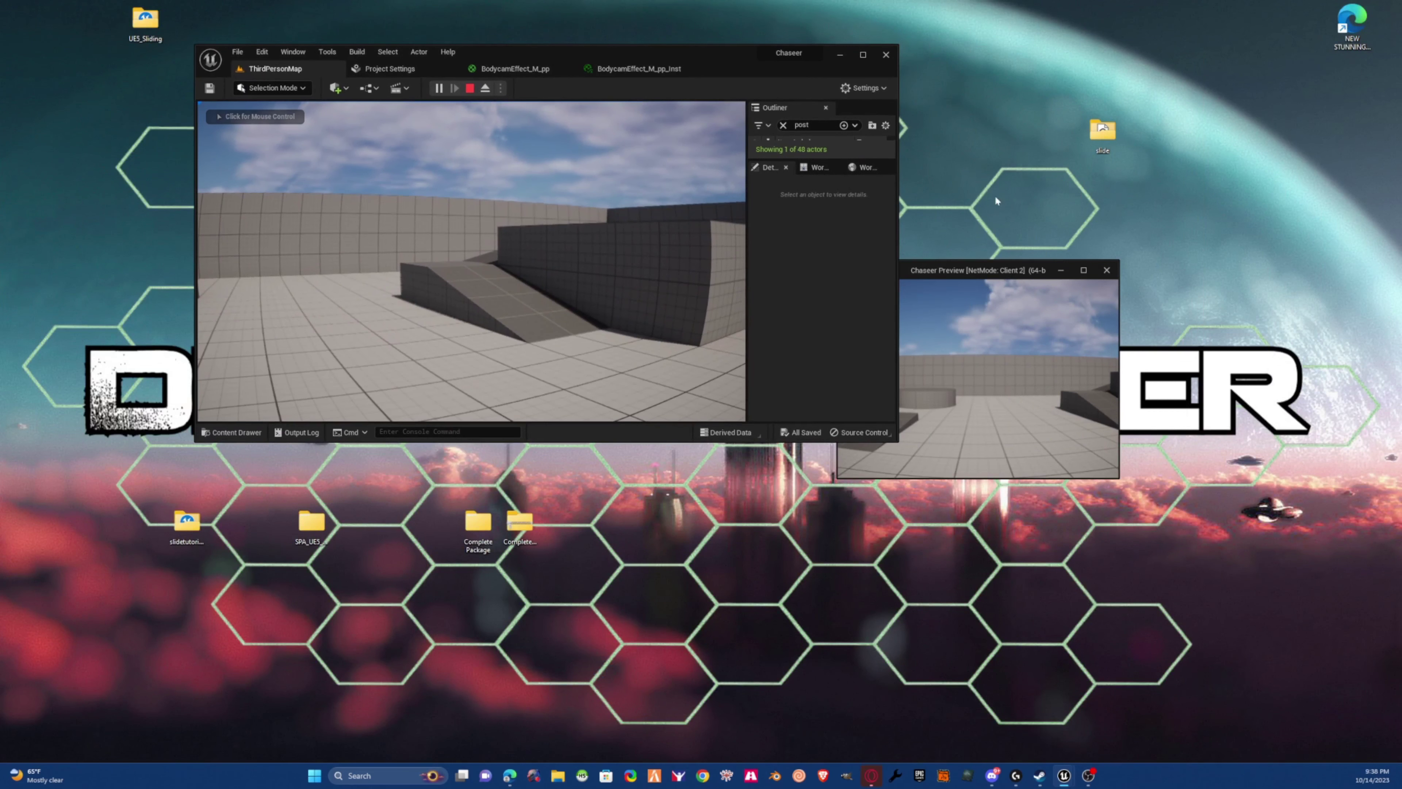
left_click_drag(1001, 274, 1399, 231)
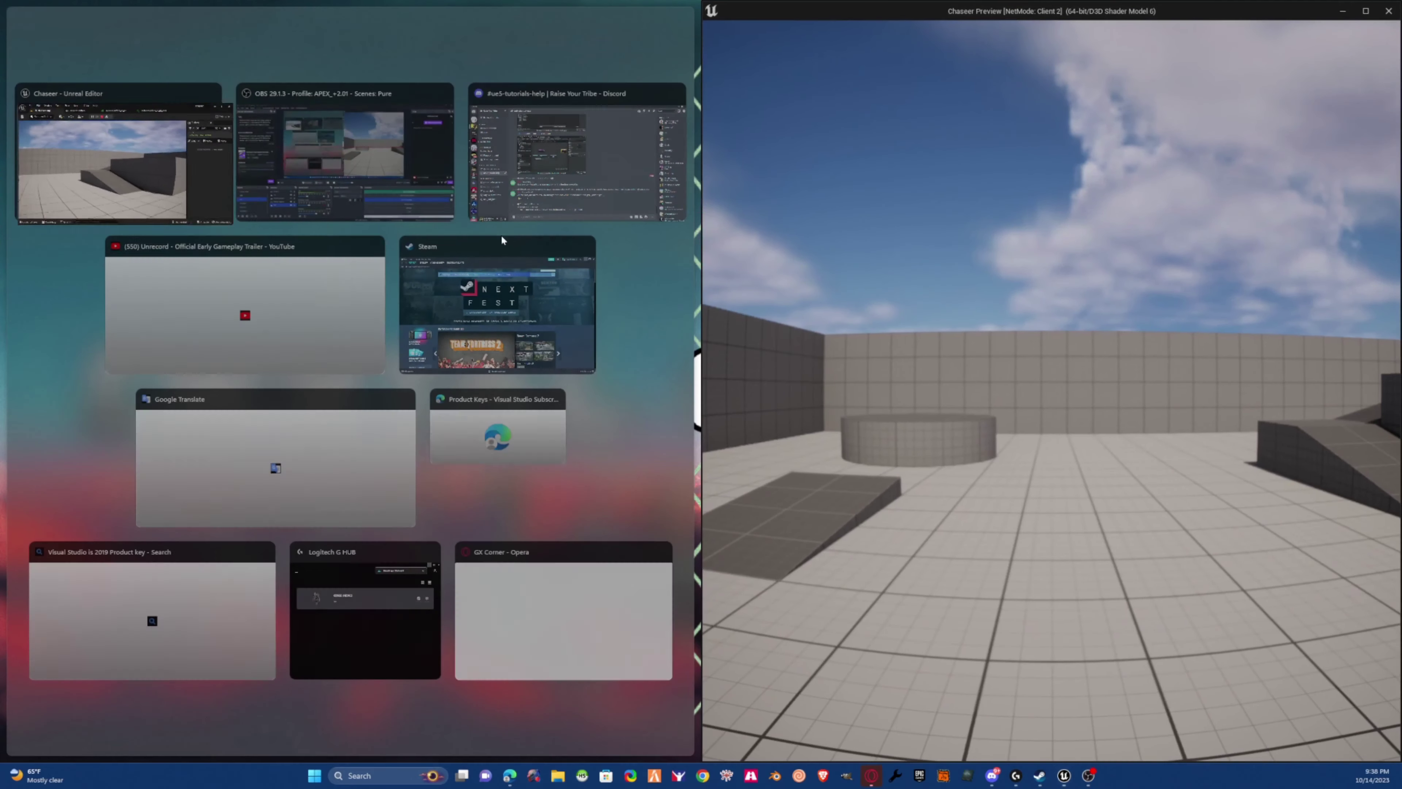
left_click(183, 146)
- Walk the first client's character around the second player to check the bodycam effect, end the play session and minimize the editor
left_click(454, 345)
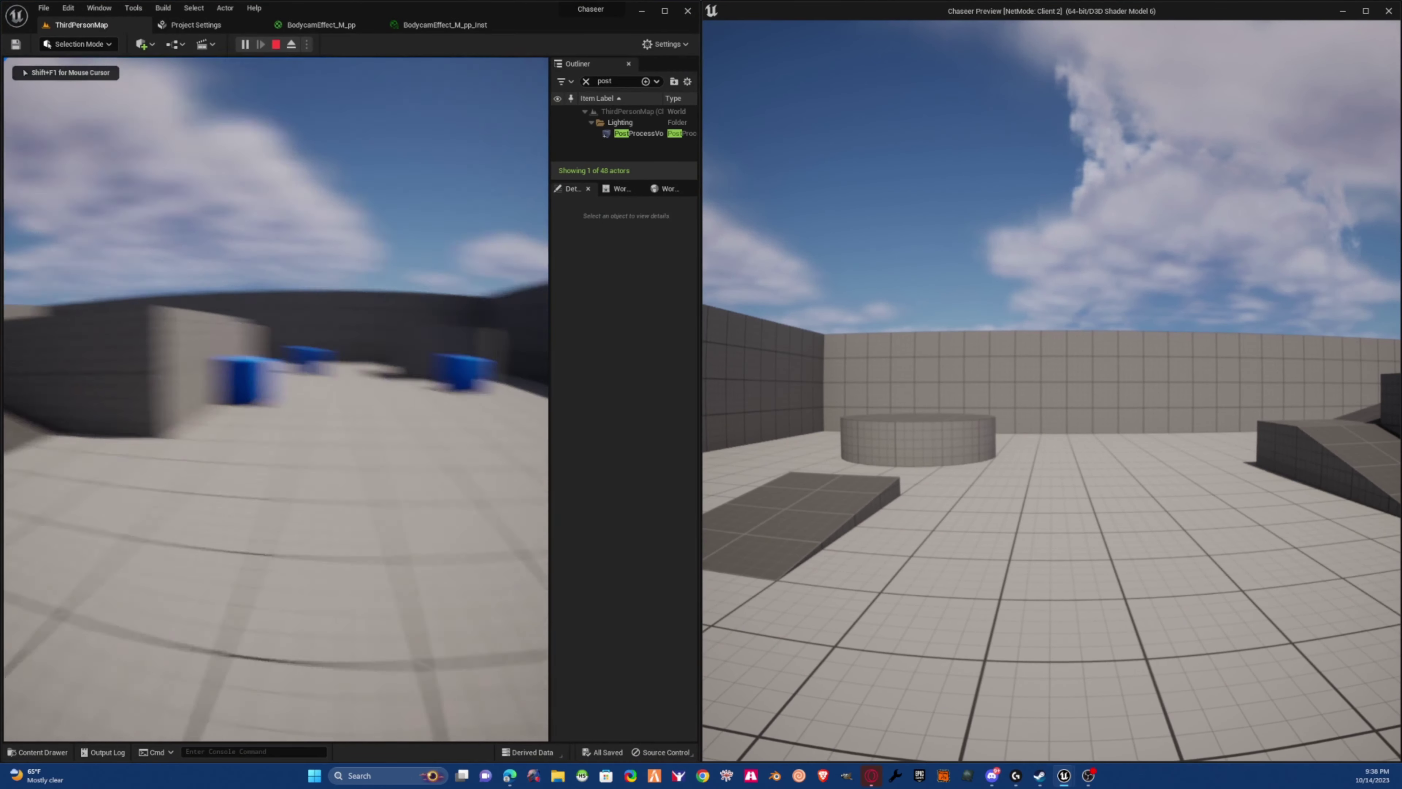
key("s")
key("w")
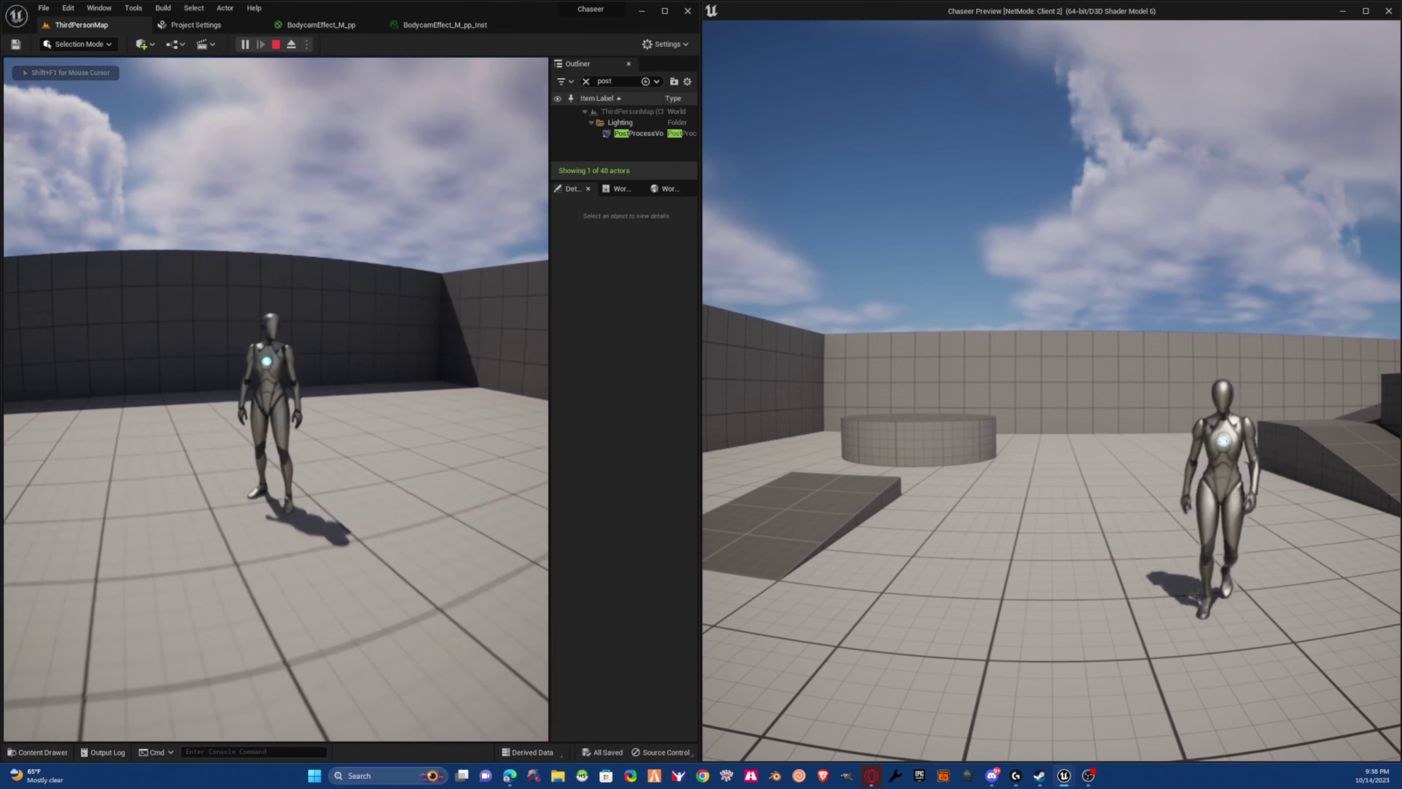
key("d")
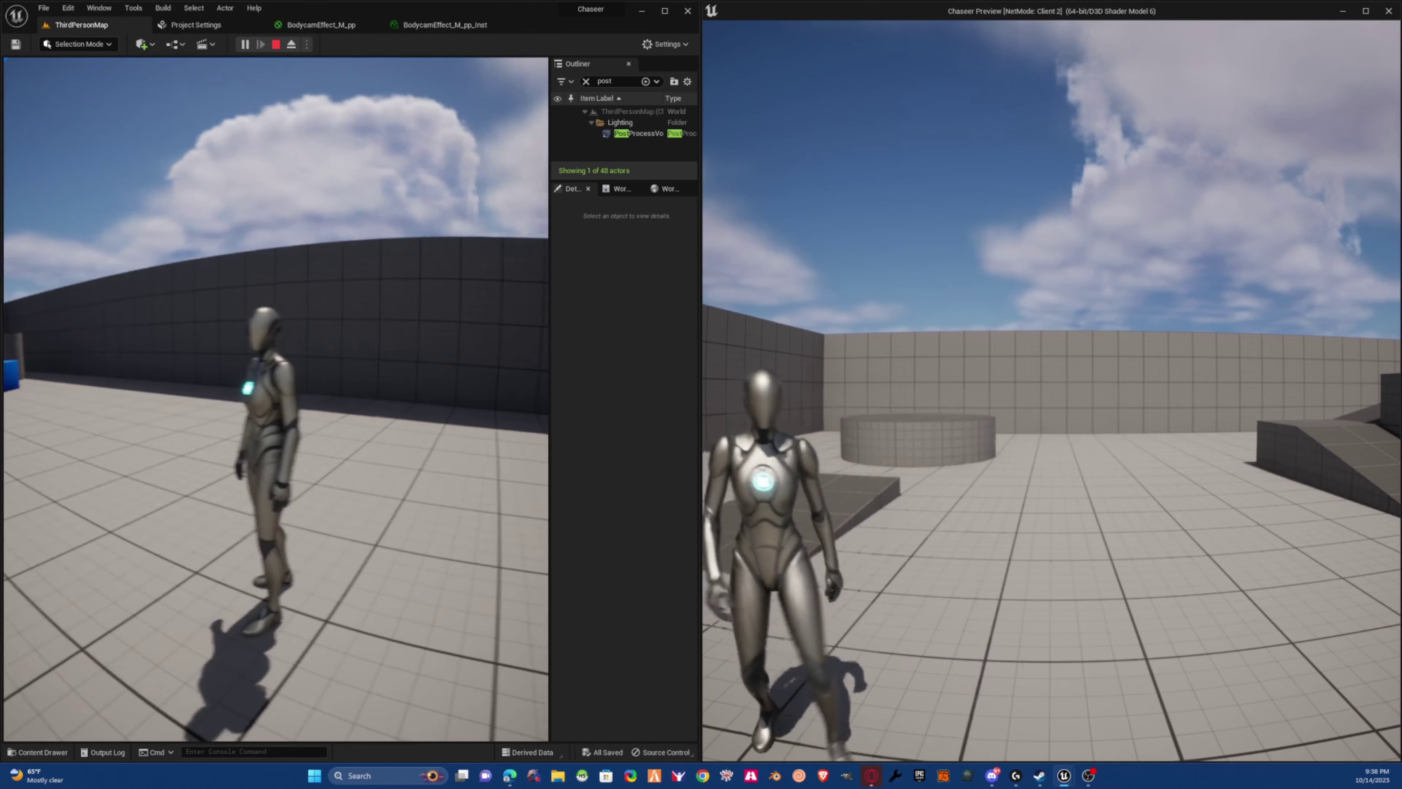
key("a")
key("Escape")
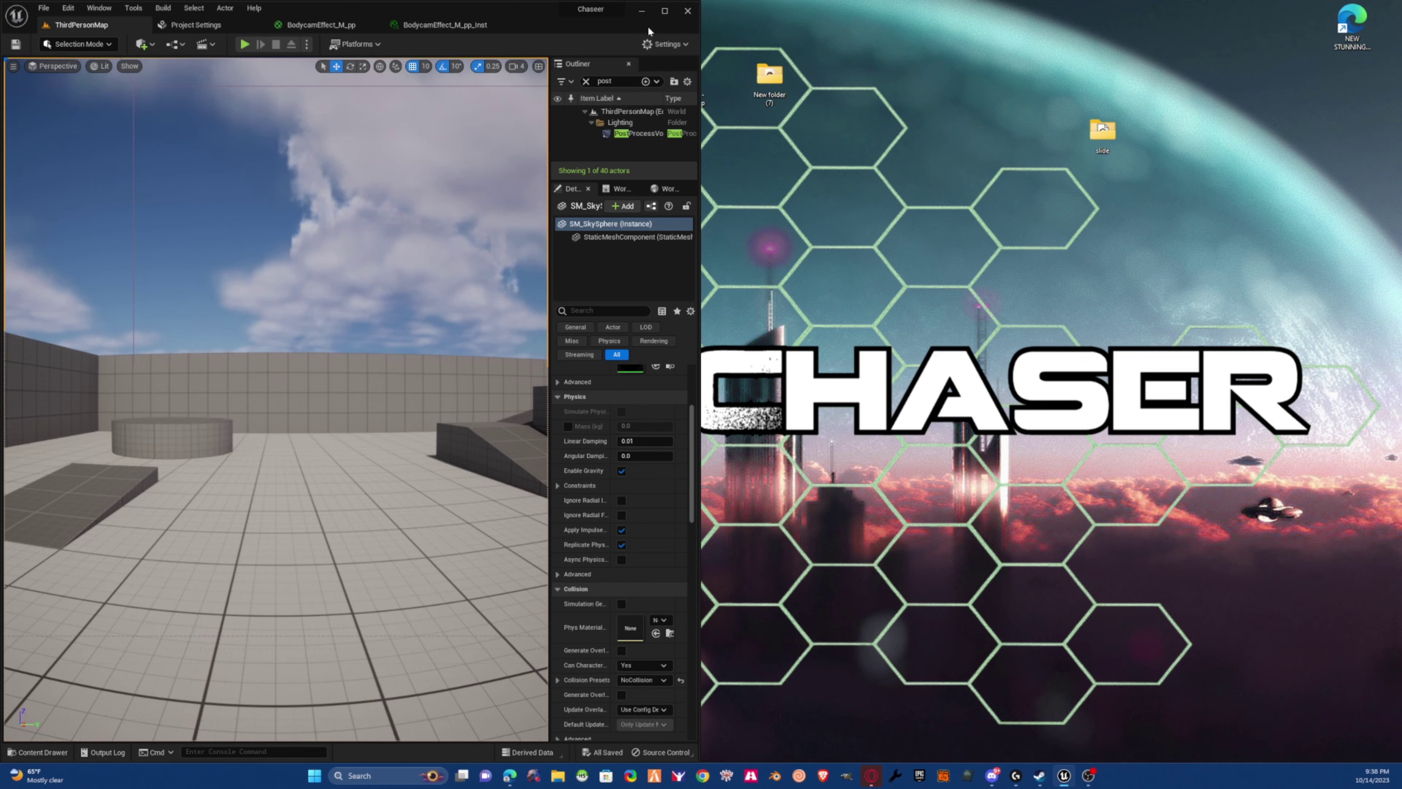
left_click(642, 13)
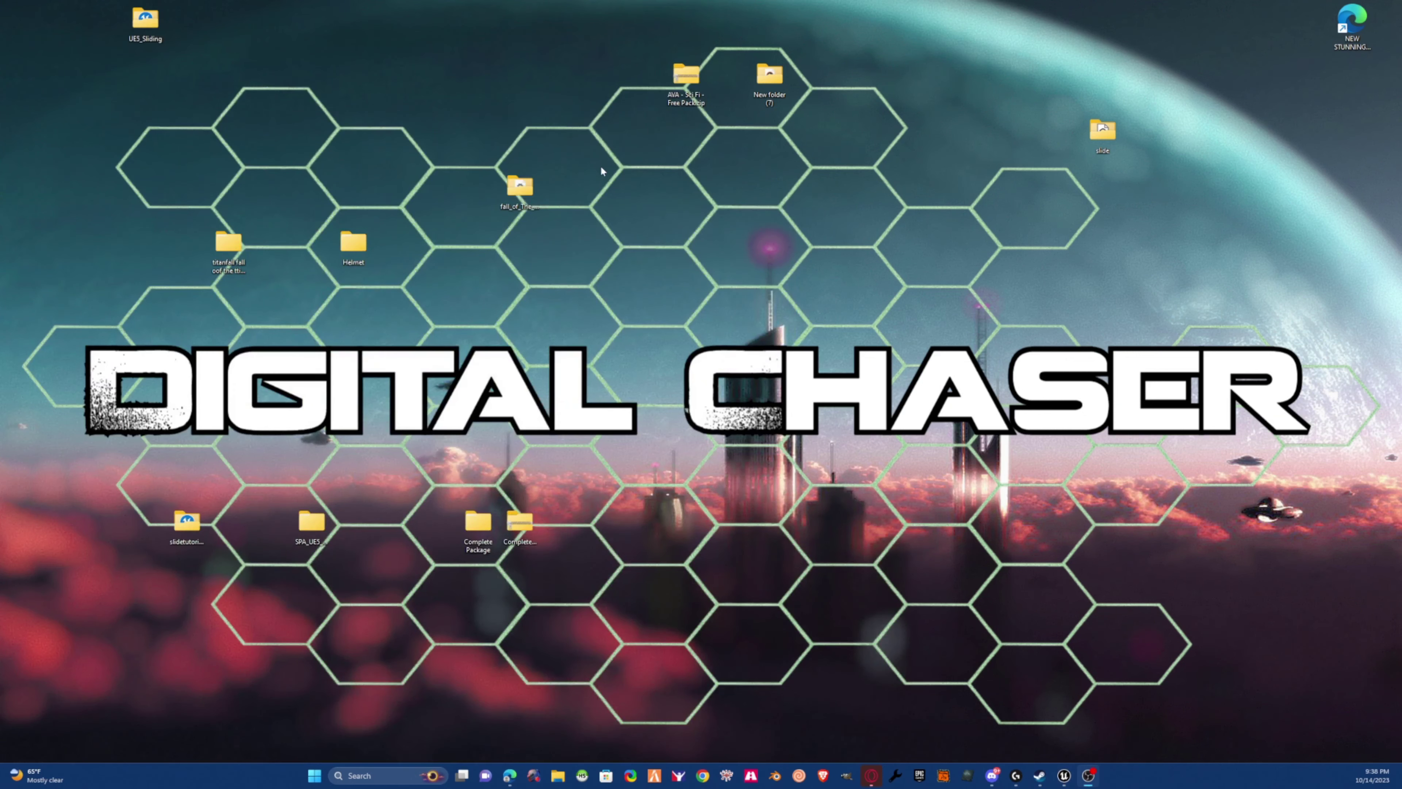